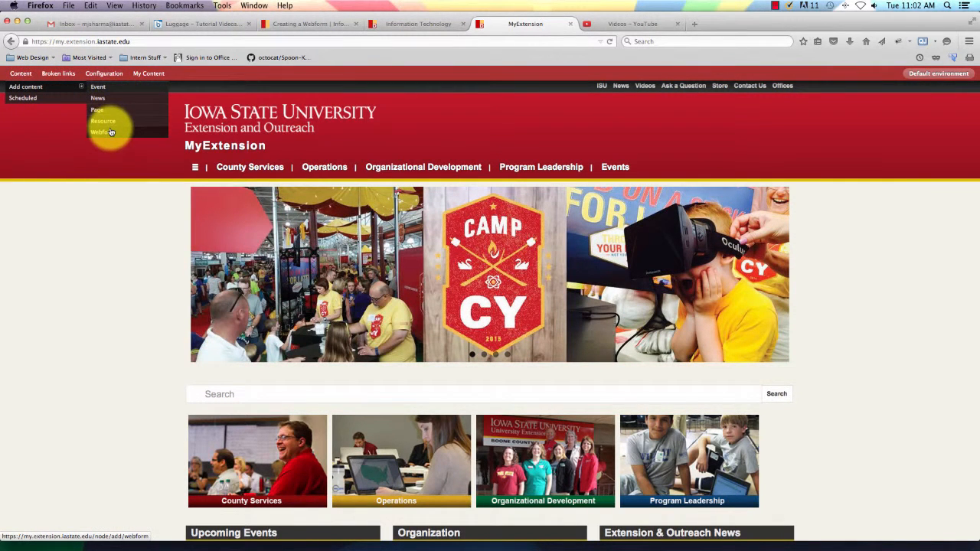
Create a new Webform content item titled 'Tutorial Webform'.
left_click(105, 132)
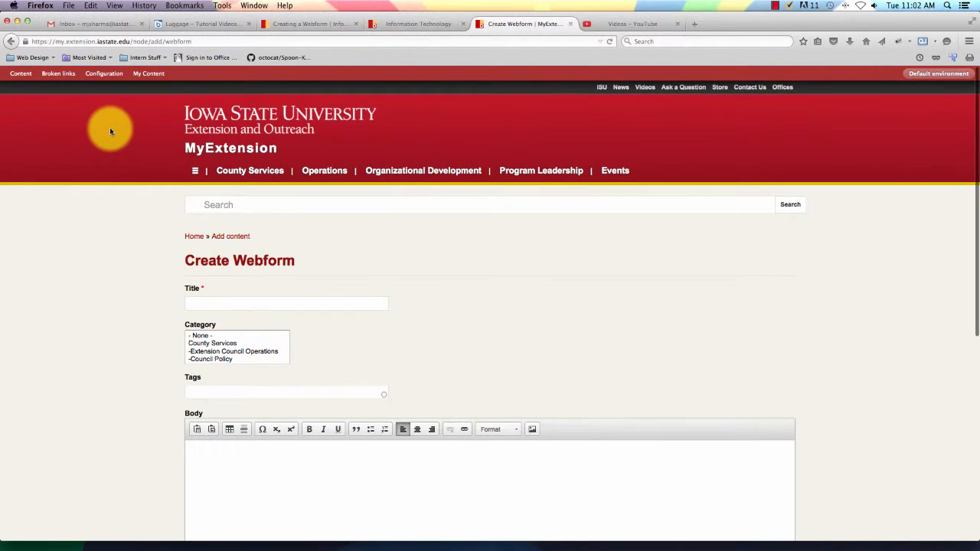
scroll(99, 237, "down", 2)
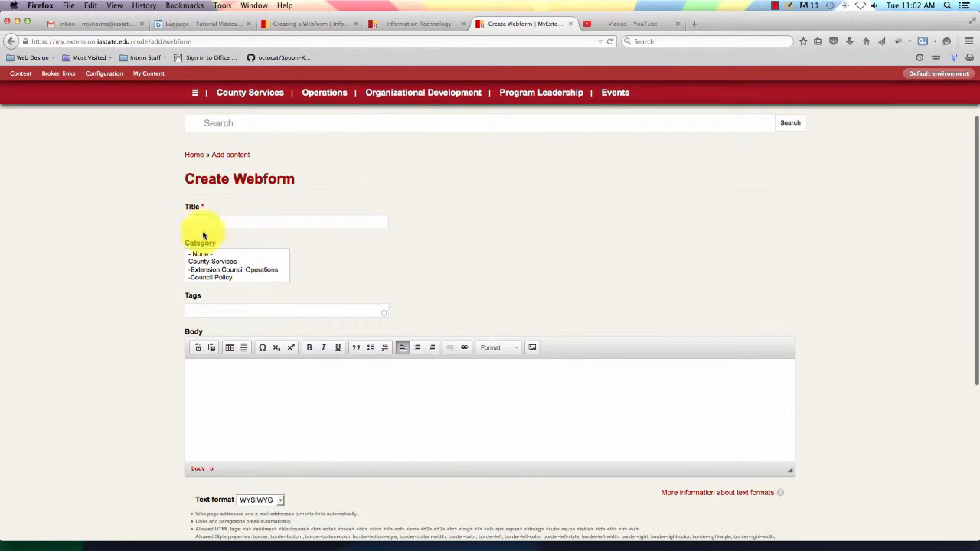
left_click(250, 223)
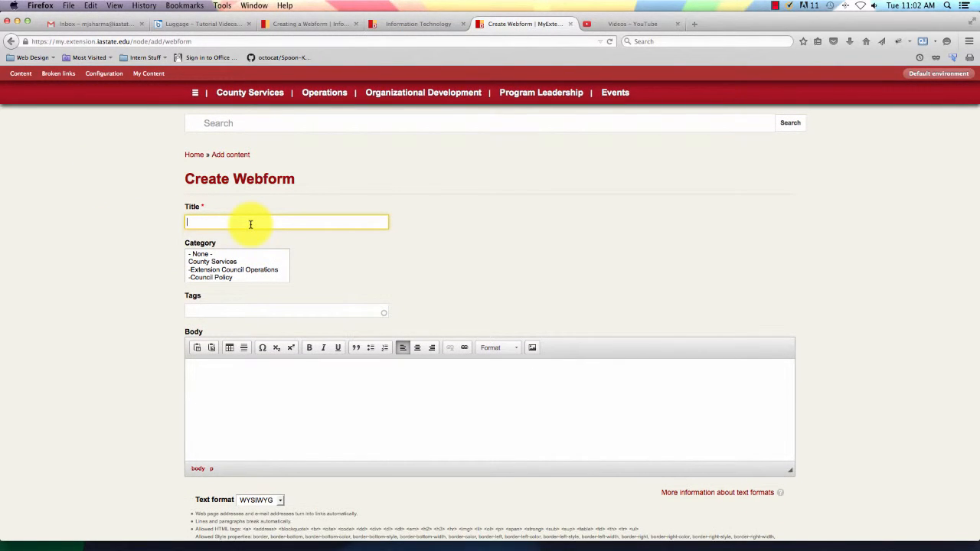
type("Tutor")
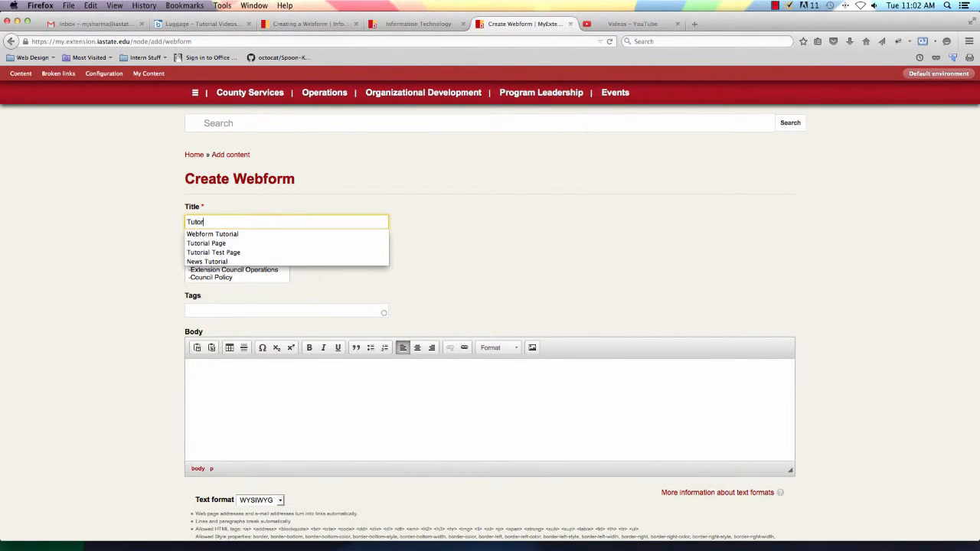
type("ial Web")
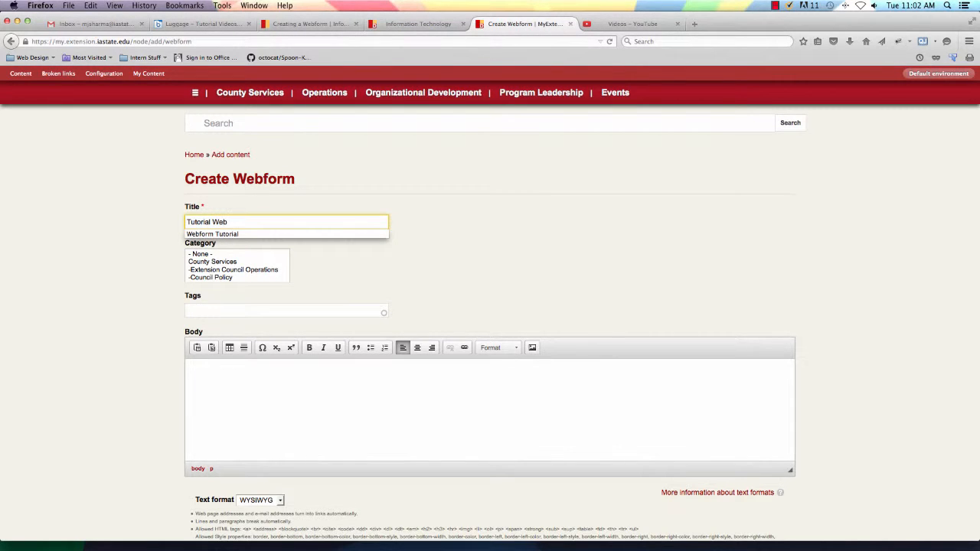
key("Down")
key("Return")
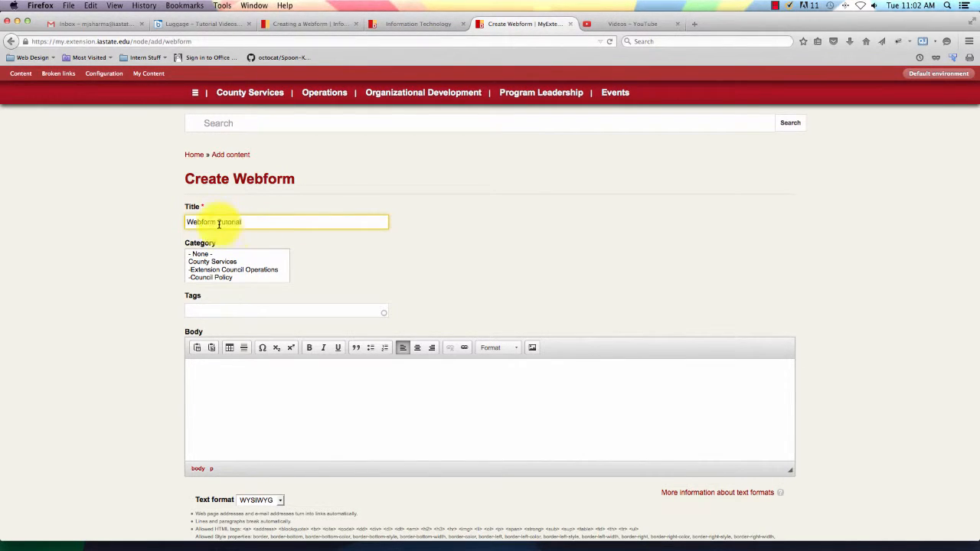
key("super+a")
type("Tut")
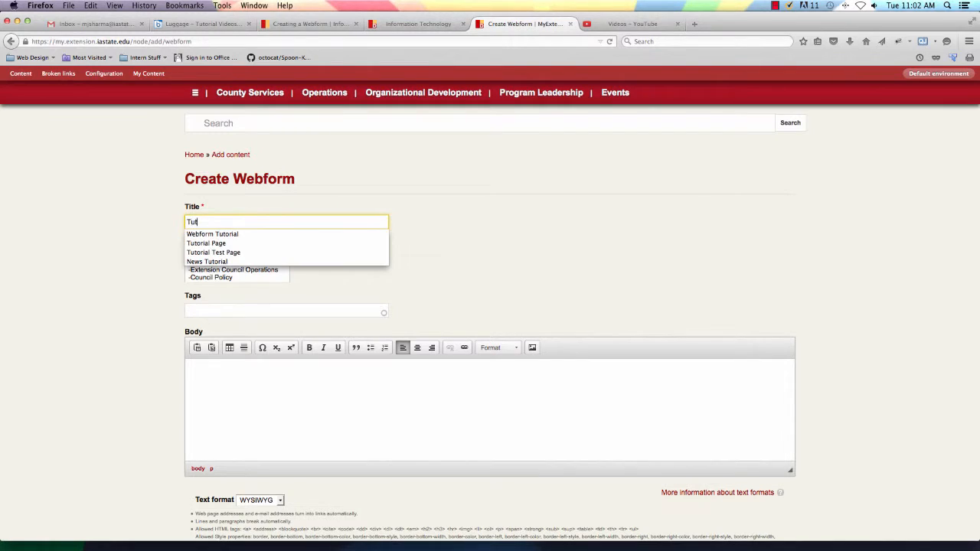
type("orial Webform")
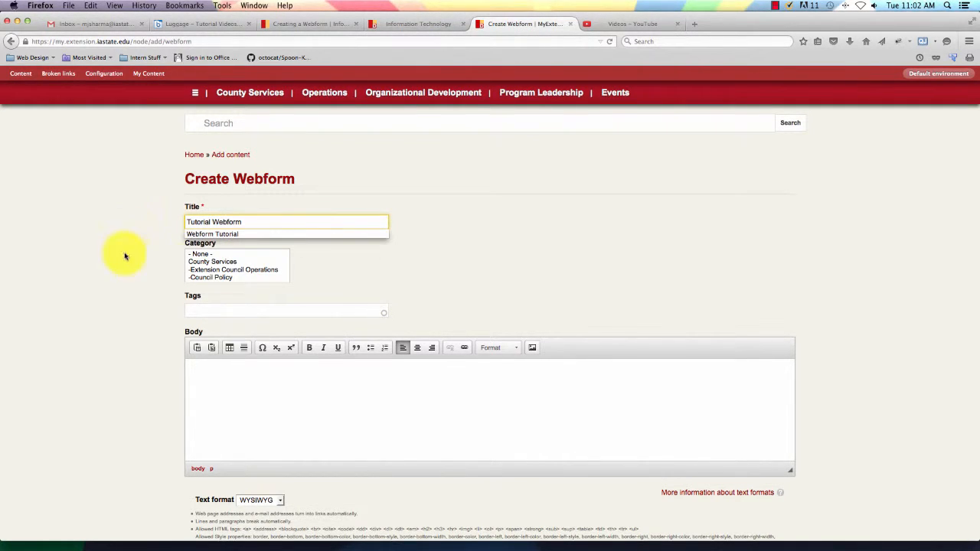
Set the webform's Category to County Services.
left_click(198, 269)
scroll(219, 280, "up", 1)
scroll(242, 275, "down", 5)
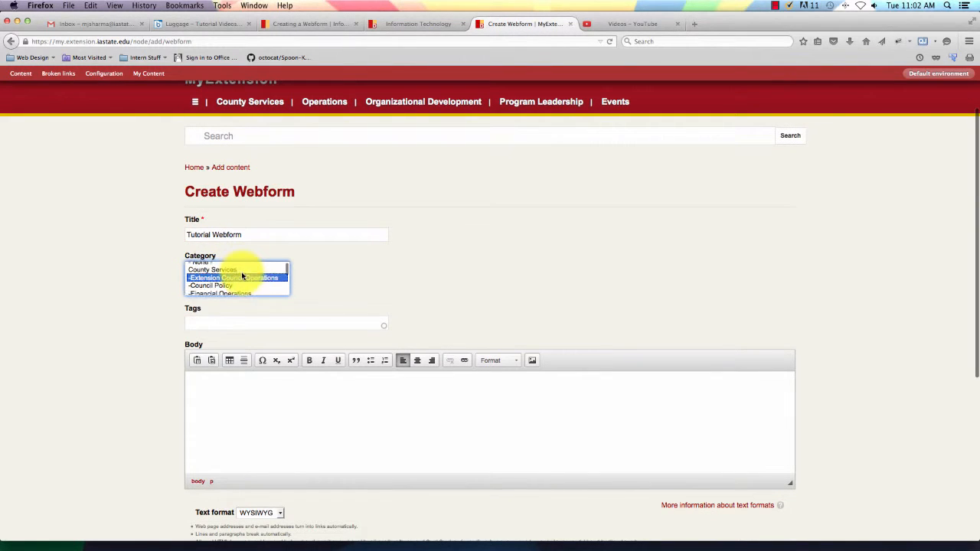
scroll(242, 275, "down", 4)
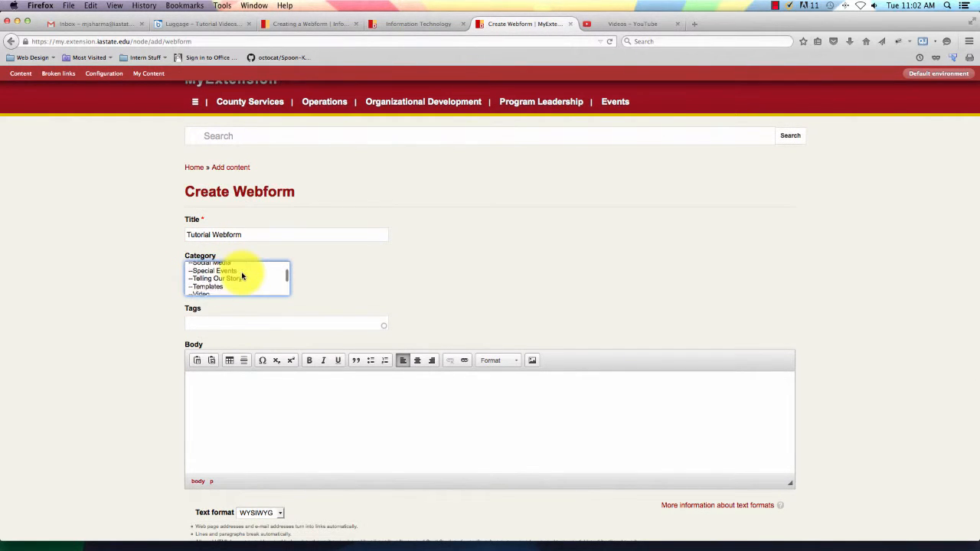
scroll(242, 276, "down", 2)
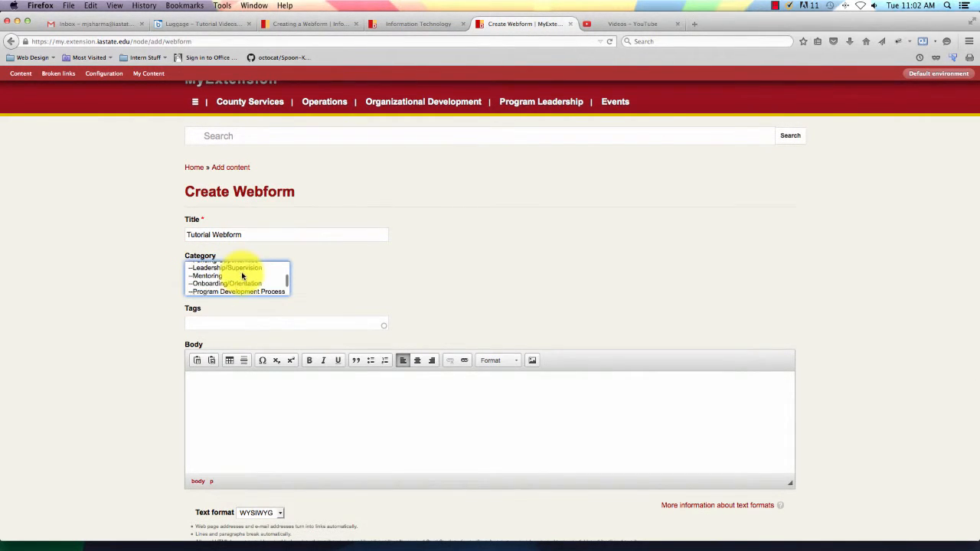
scroll(242, 276, "up", 11)
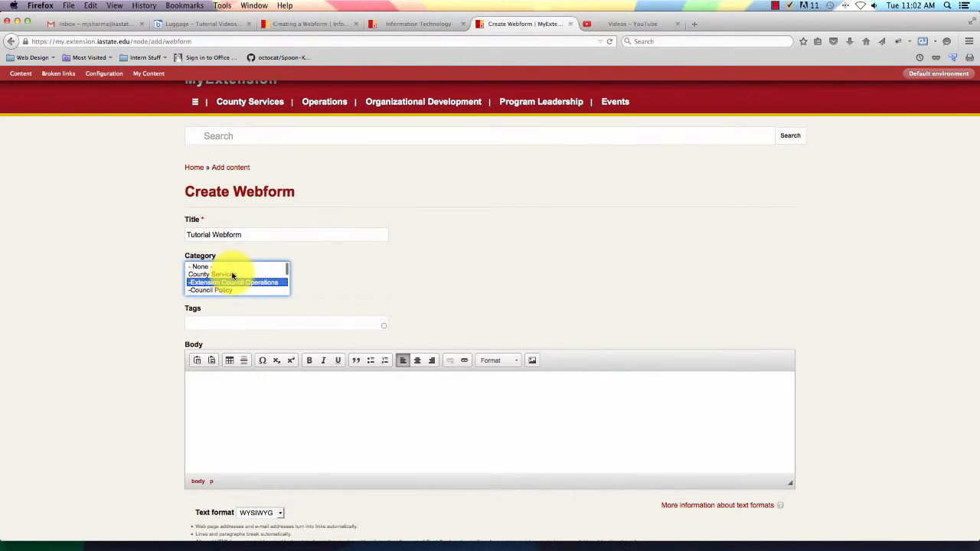
left_click(233, 275)
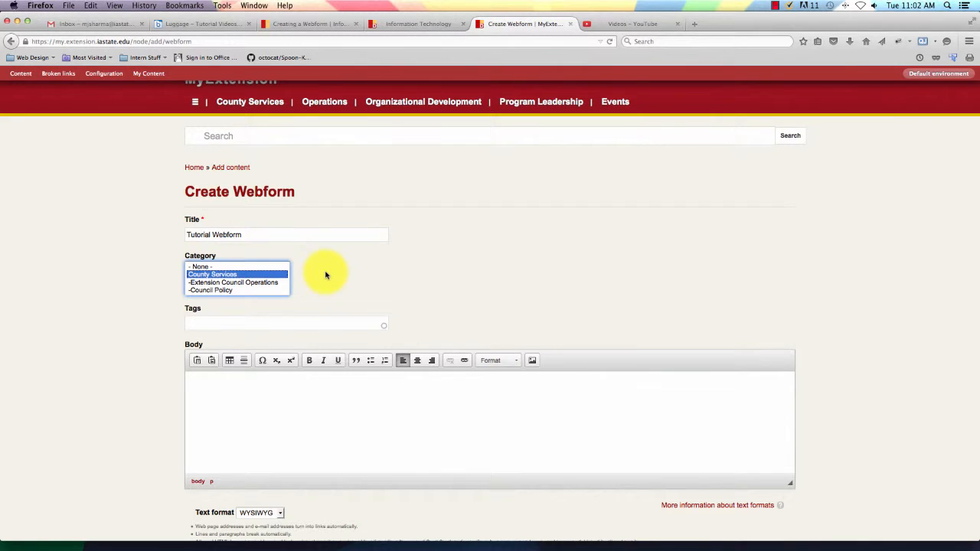
Tag the webform 'tutorial, extension', fixing the misspelled tag.
scroll(325, 276, "down", 4)
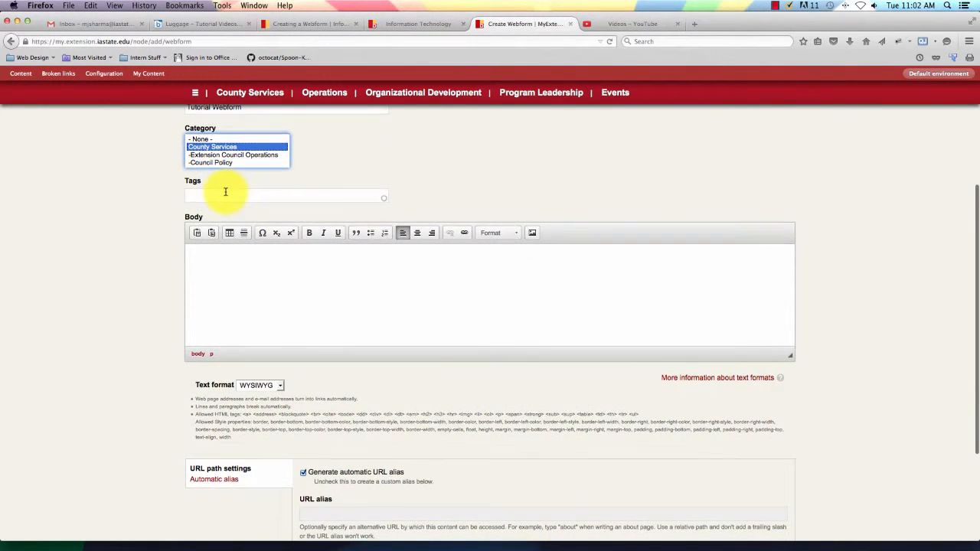
left_click(226, 192)
type("tutor")
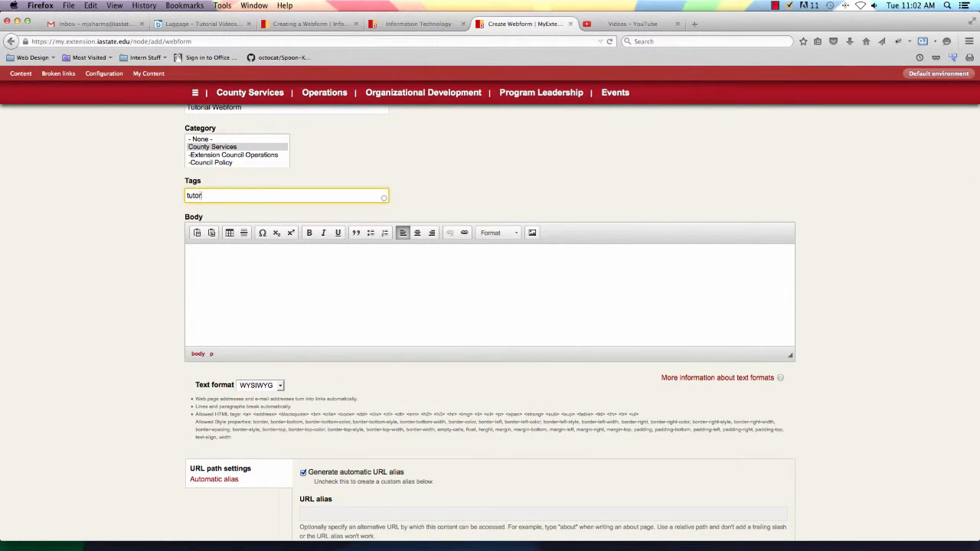
type("ial, extenaion")
key("BackSpace")
key("BackSpace")
key("BackSpace")
key("BackSpace")
type("sion")
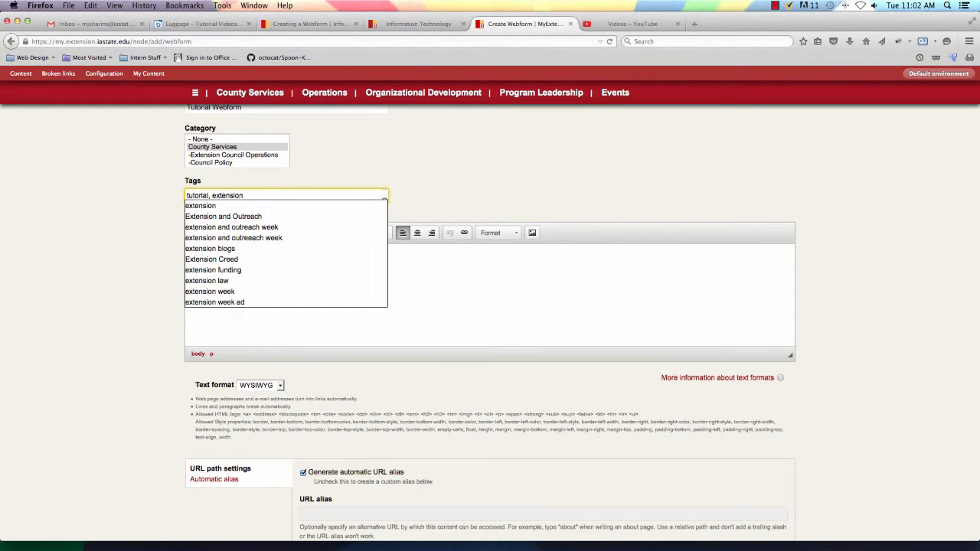
Enter the body text 'This is a test webform for a tutorial' and save the webform.
left_click(207, 205)
left_click(223, 259)
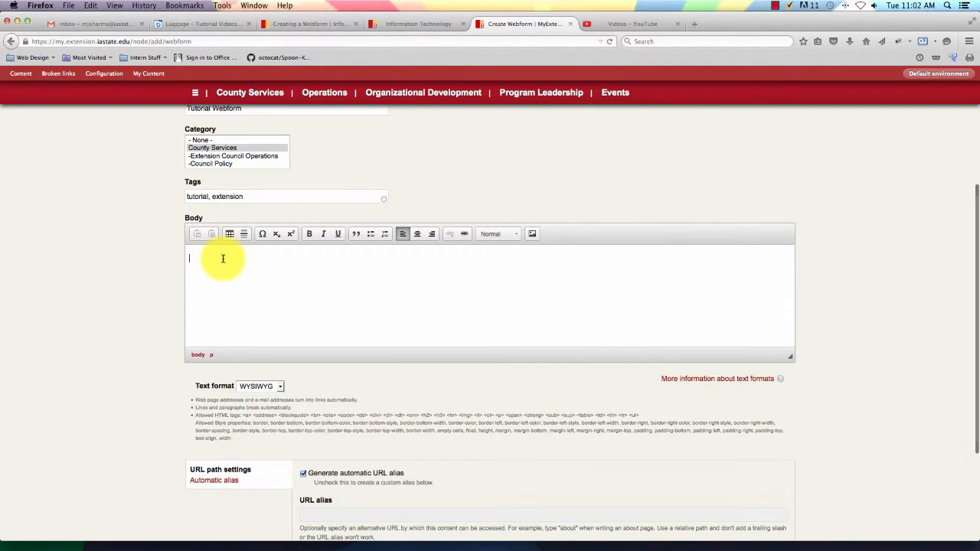
type("Thi")
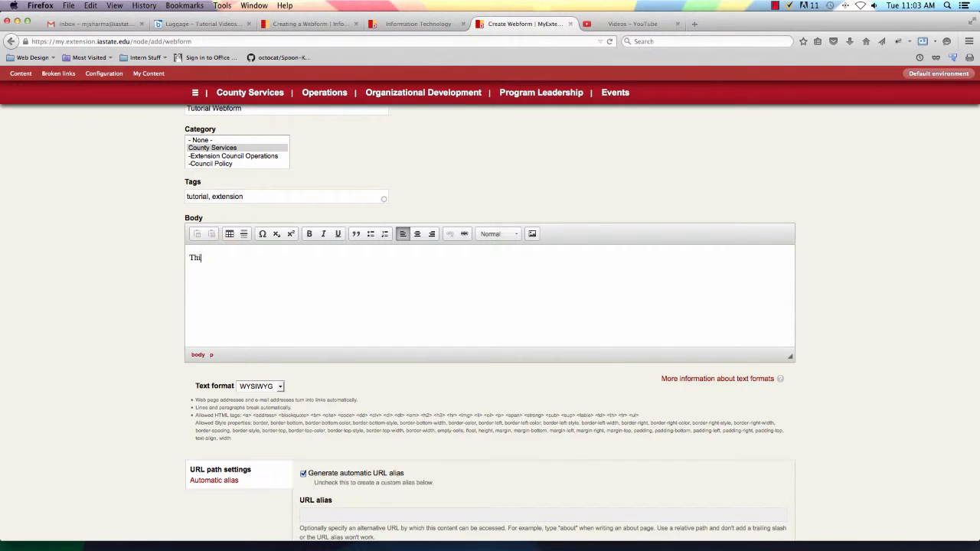
type("s is a test webform for a tutorial.")
scroll(291, 357, "down", 5)
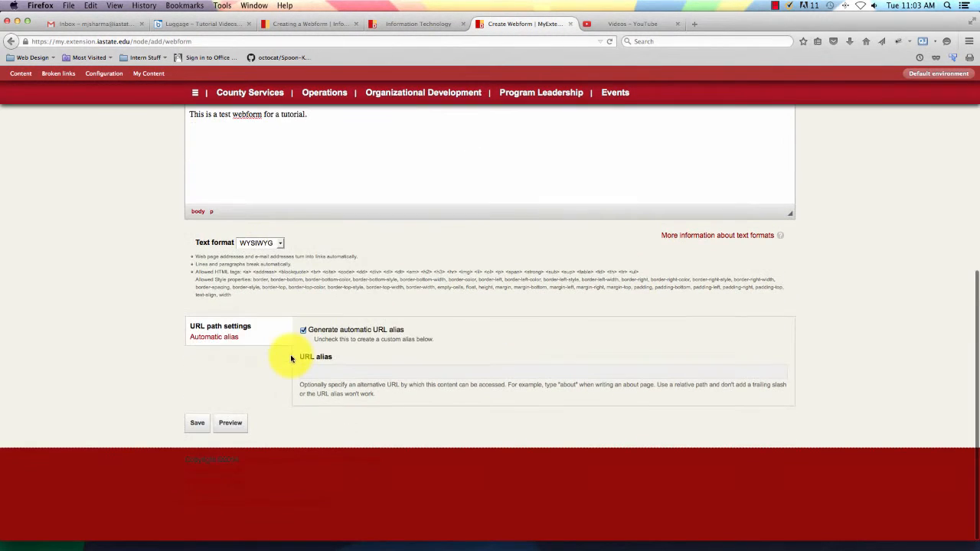
scroll(389, 389, "up", 1)
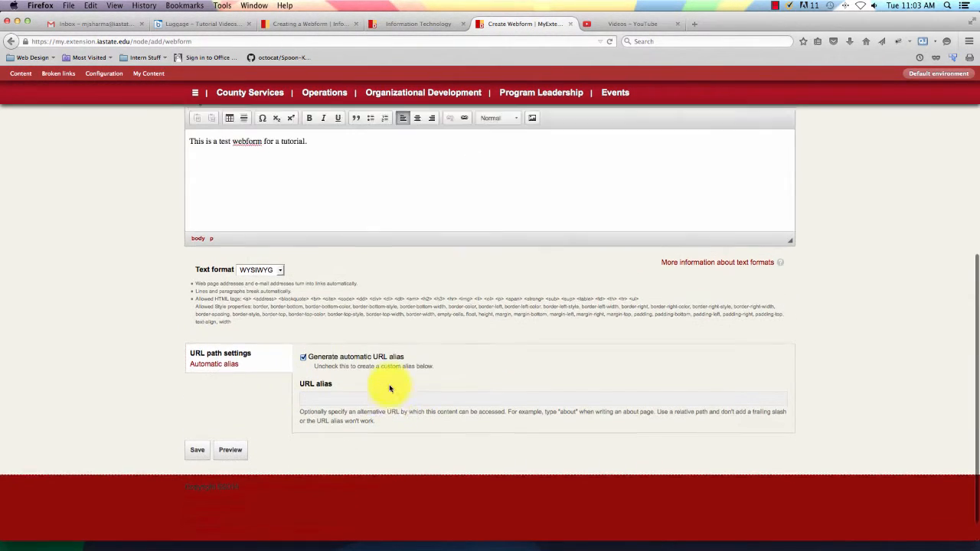
scroll(389, 389, "up", 10)
scroll(388, 389, "down", 10)
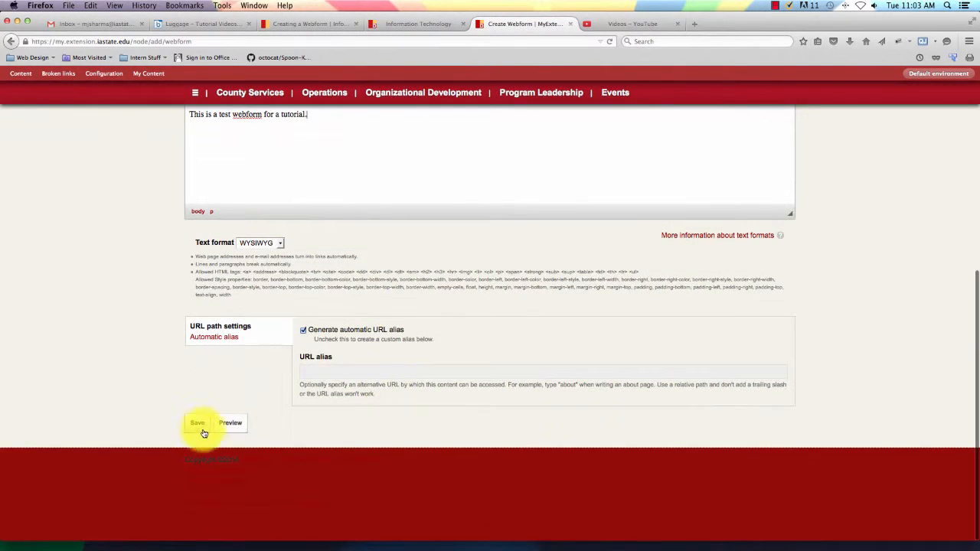
left_click(197, 424)
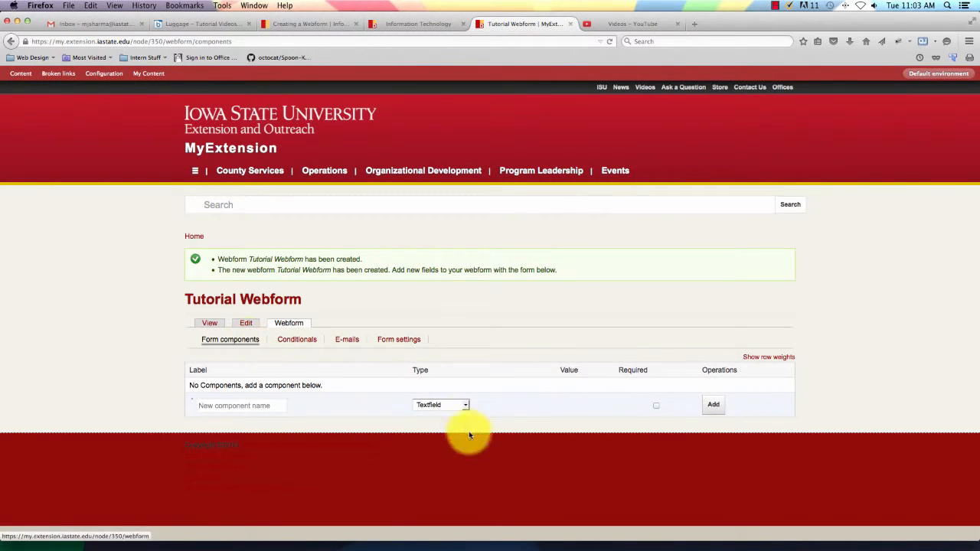
Add a Date-type form component named 'Time Preference'.
left_click(247, 405)
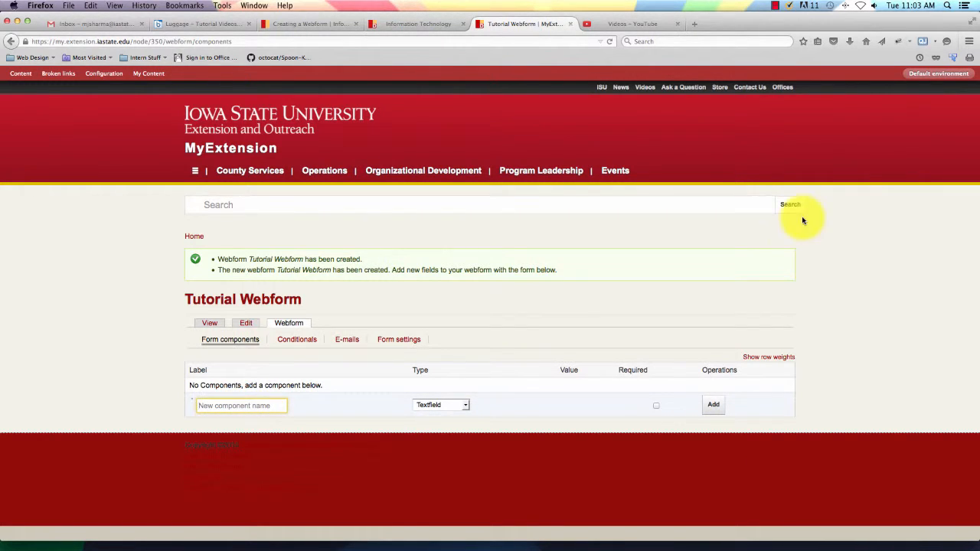
left_click(460, 404)
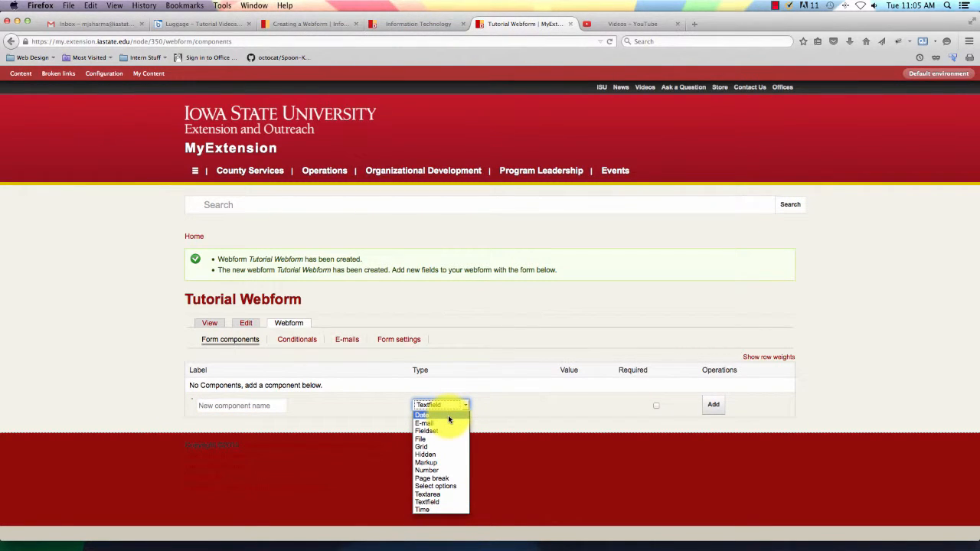
left_click(448, 415)
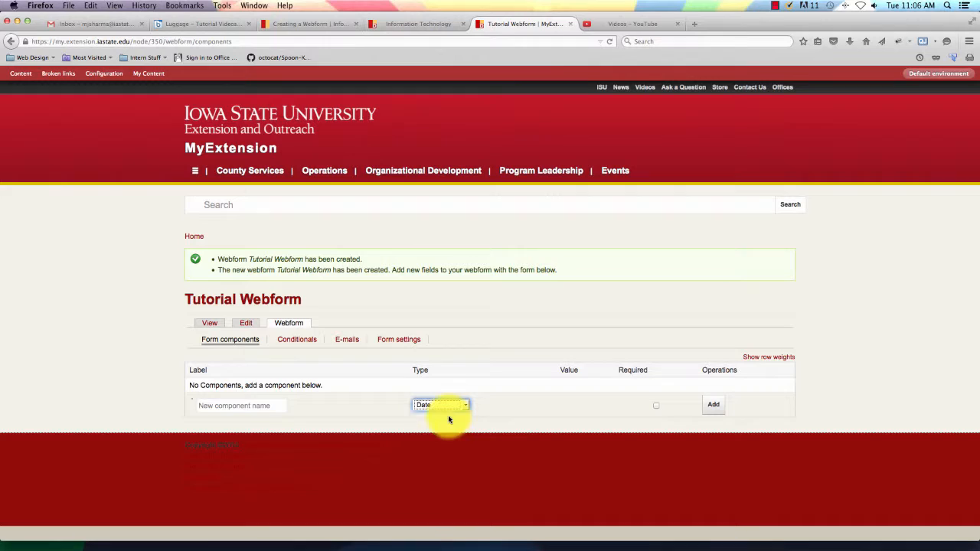
left_click(257, 407)
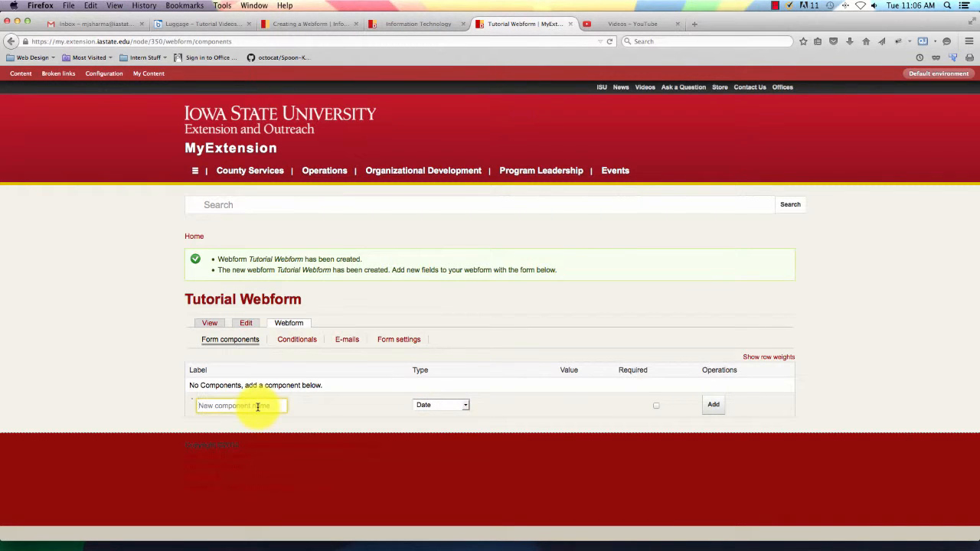
type("Time Preference")
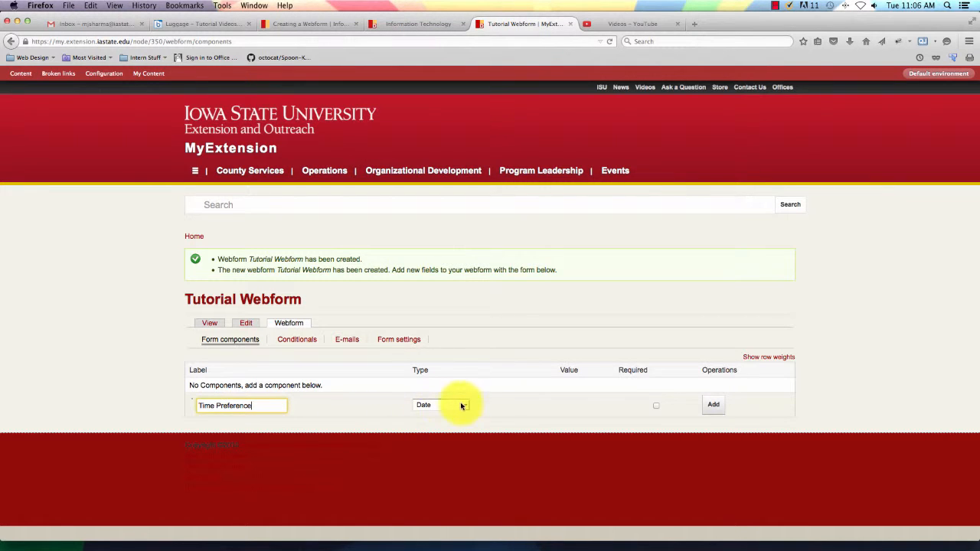
left_click(483, 410)
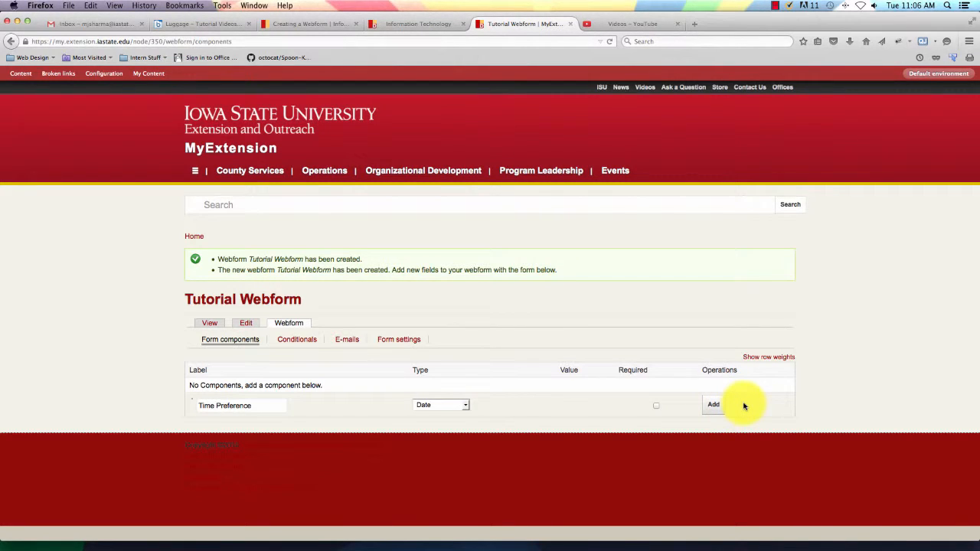
left_click(715, 406)
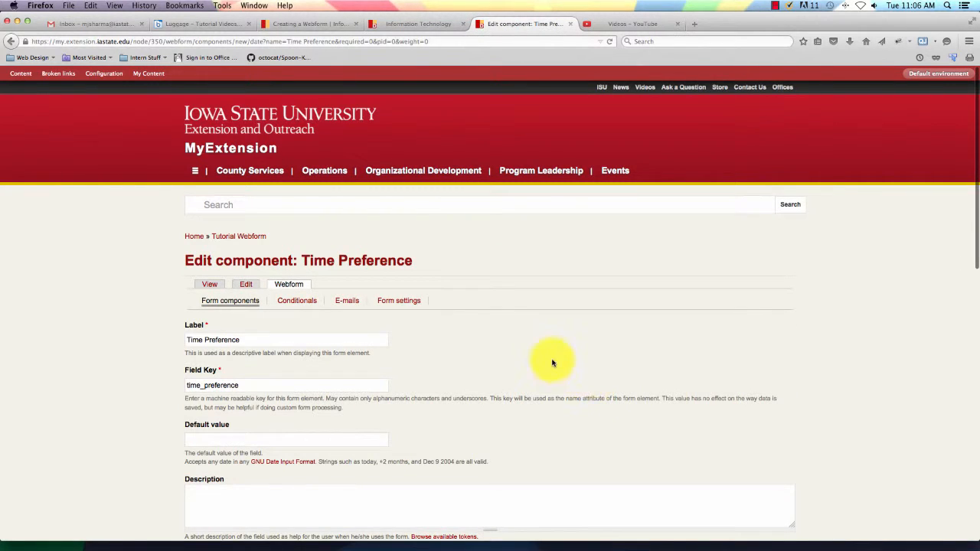
Scroll through the Time Preference component's Label, Field Key, Description and Validation settings.
scroll(553, 363, "down", 3)
scroll(553, 363, "down", 5)
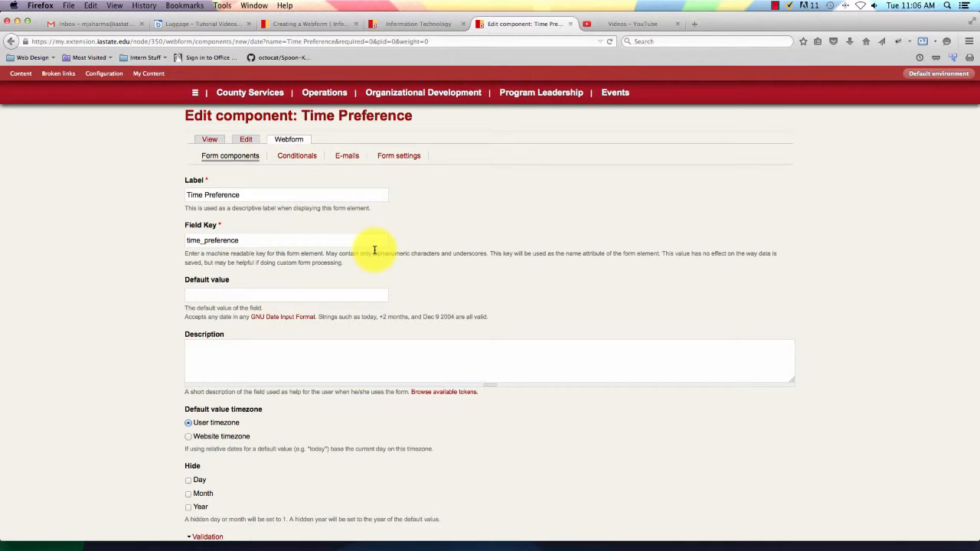
scroll(306, 297, "down", 1)
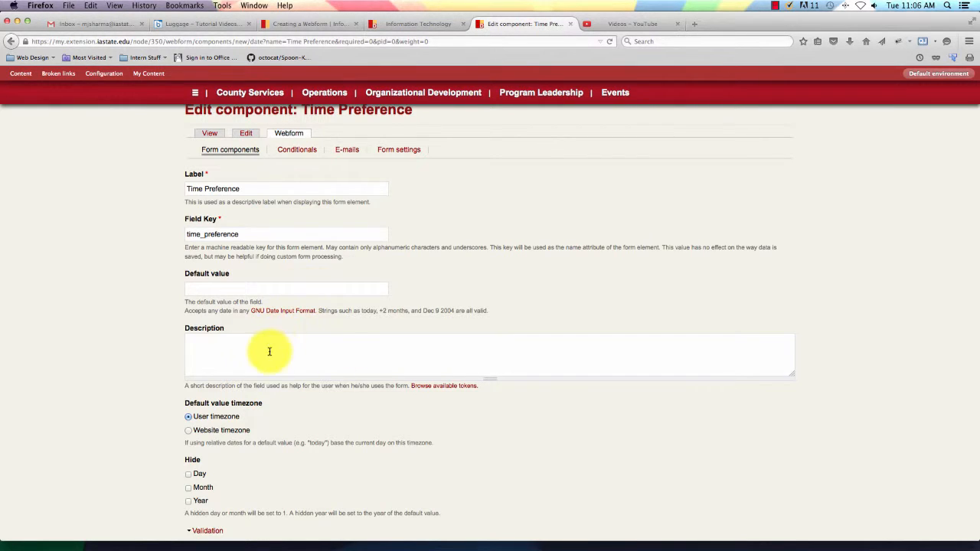
scroll(267, 350, "up", 1)
scroll(265, 354, "down", 3)
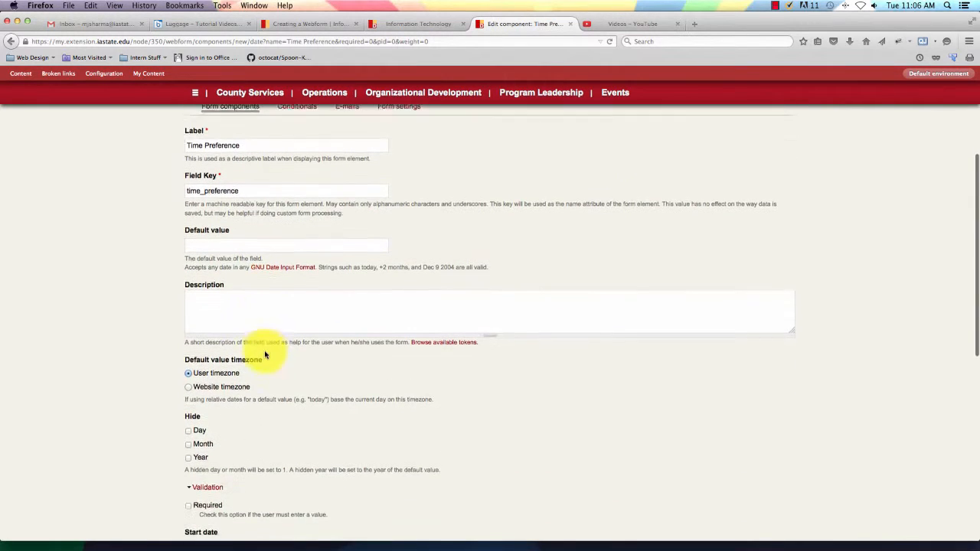
Tick Hide > Year on the Time Preference date component.
left_click(243, 314)
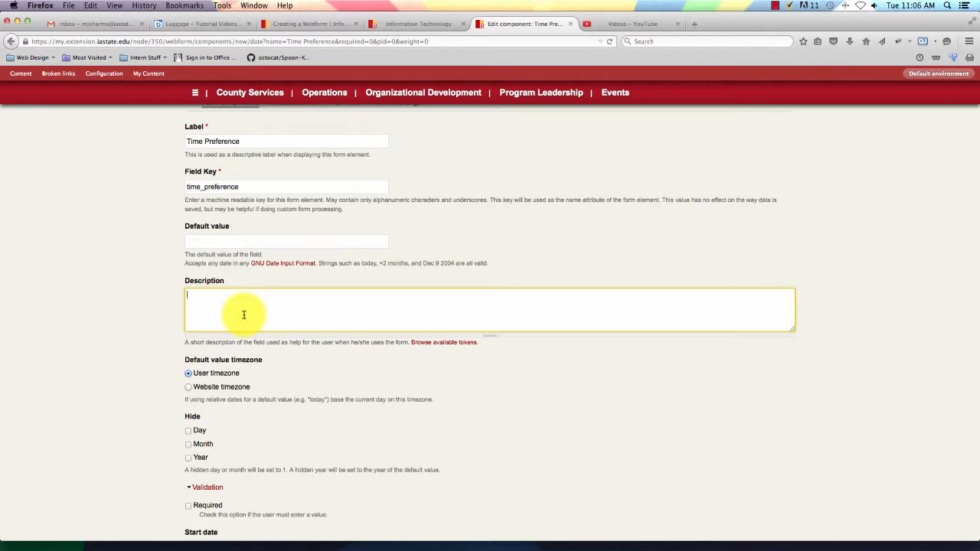
scroll(183, 324, "up", 1)
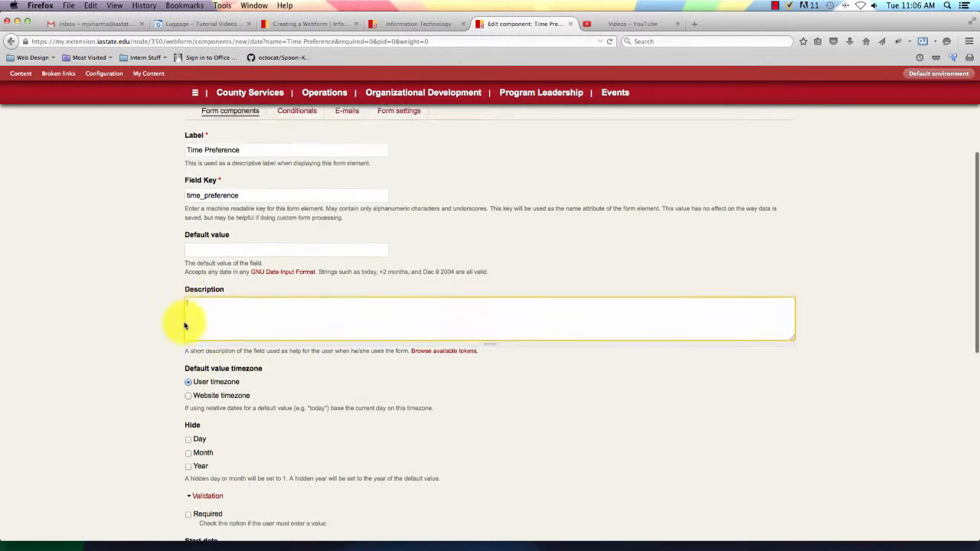
scroll(184, 323, "down", 6)
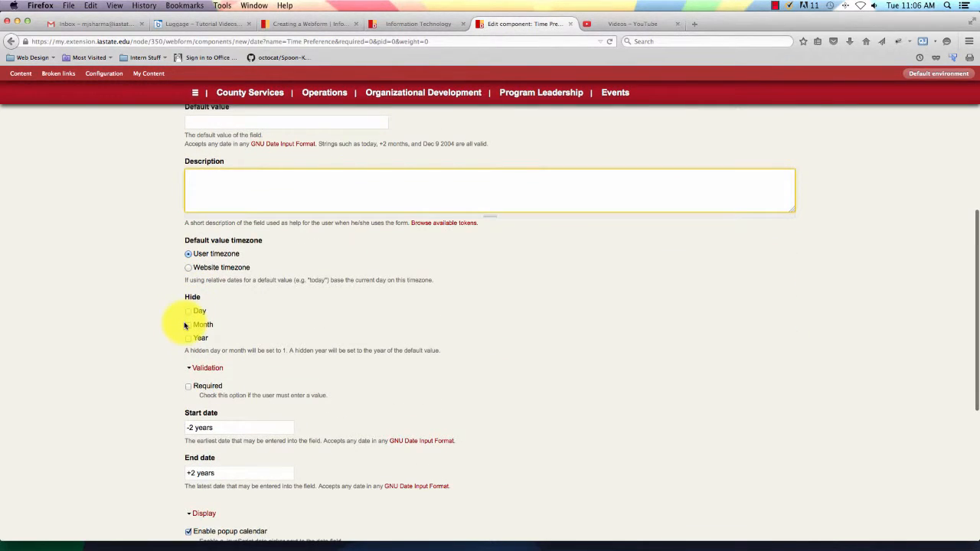
scroll(184, 326, "down", 3)
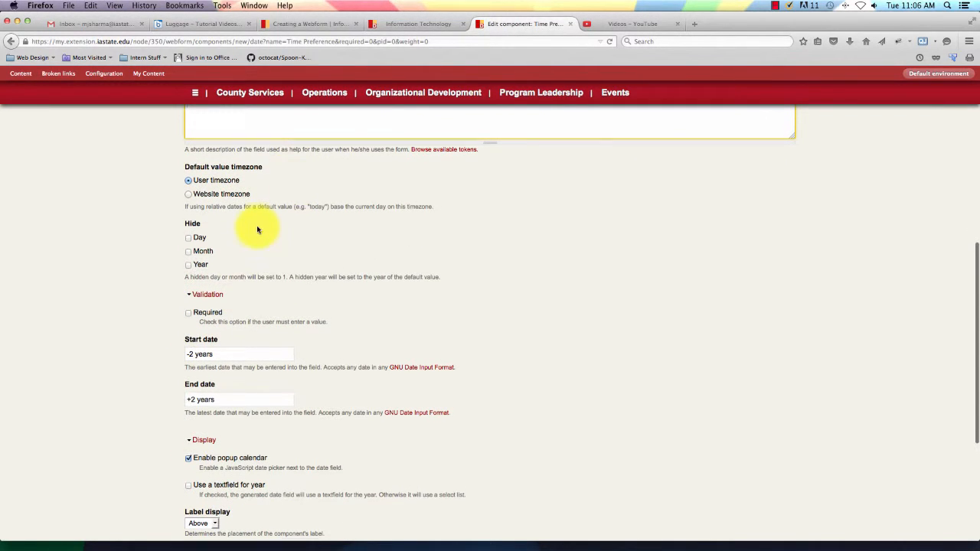
scroll(256, 225, "up", 1)
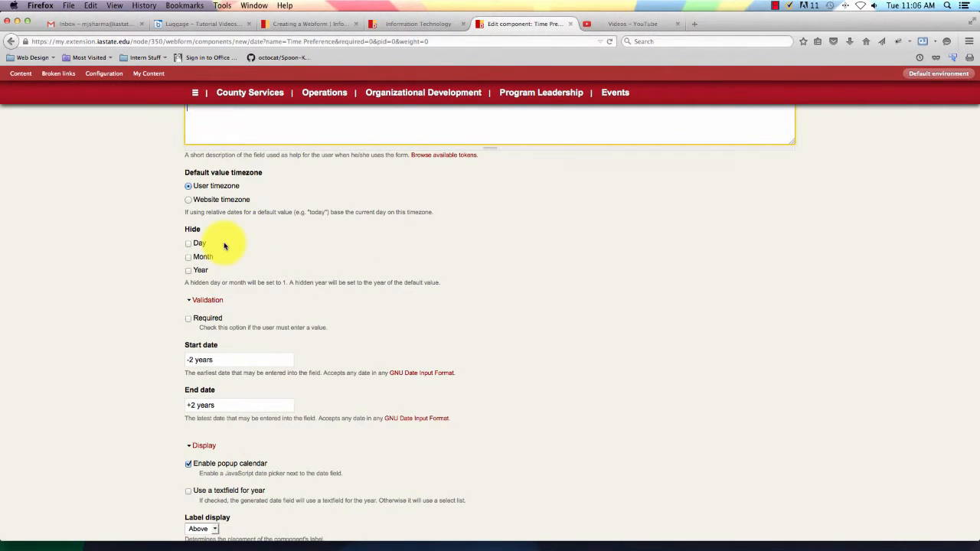
left_click(190, 273)
Save the Time Preference component to the Tutorial Webform.
scroll(190, 272, "down", 1)
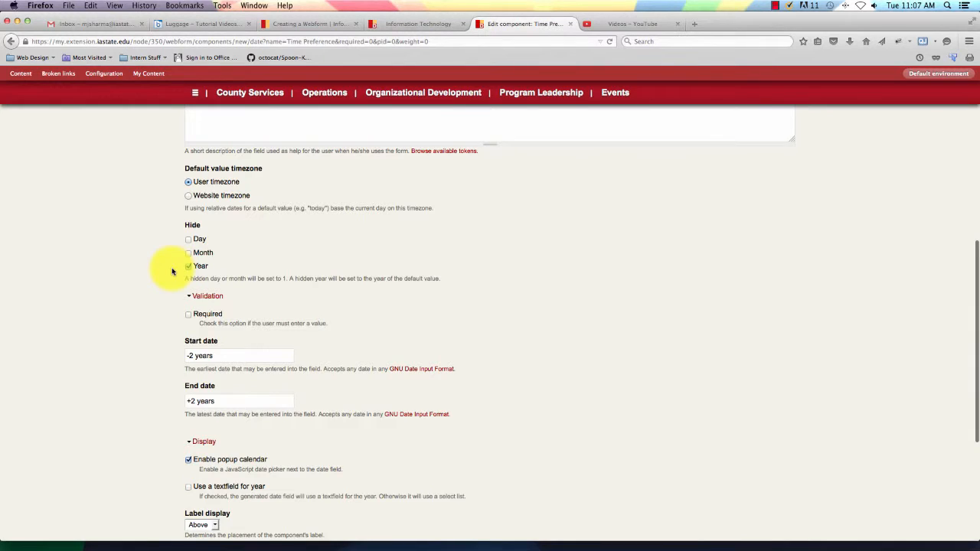
scroll(172, 271, "down", 2)
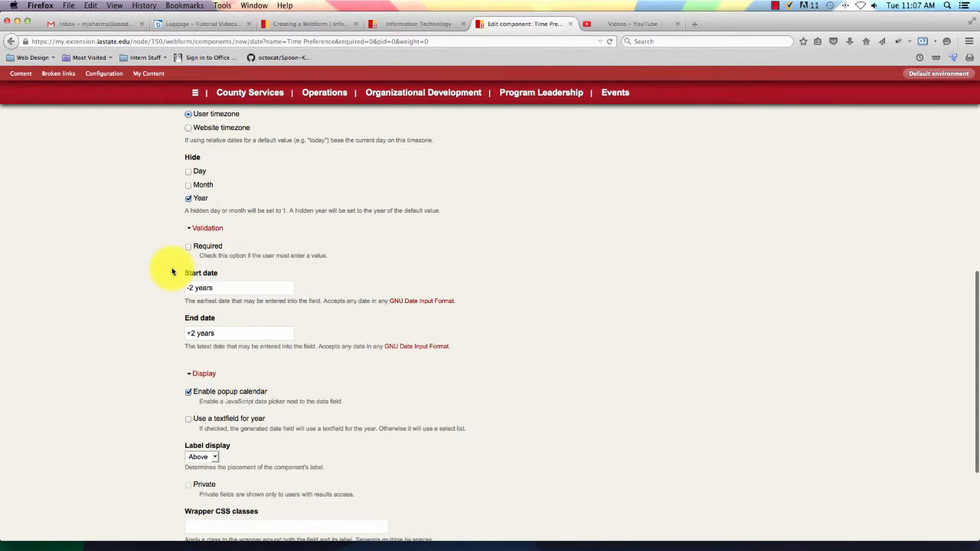
scroll(337, 261, "up", 1)
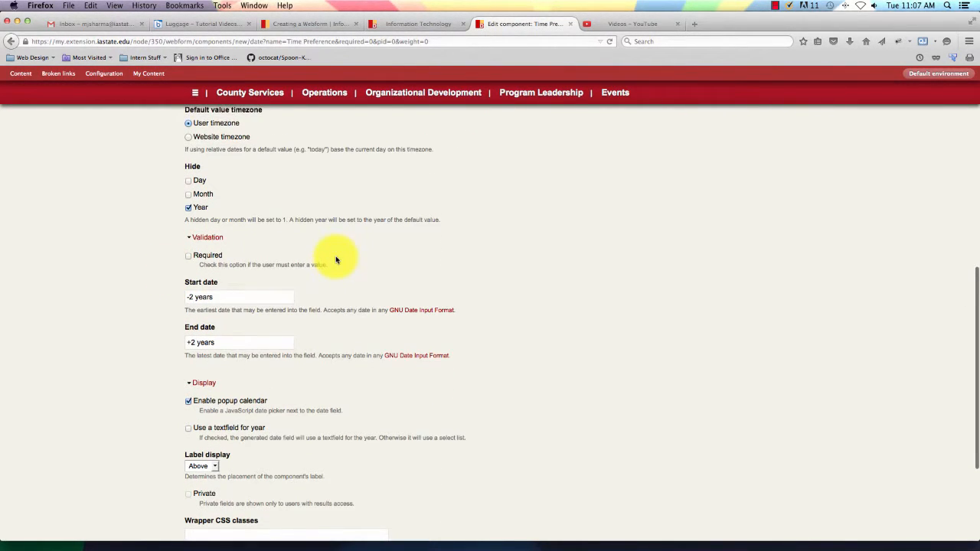
scroll(335, 261, "down", 3)
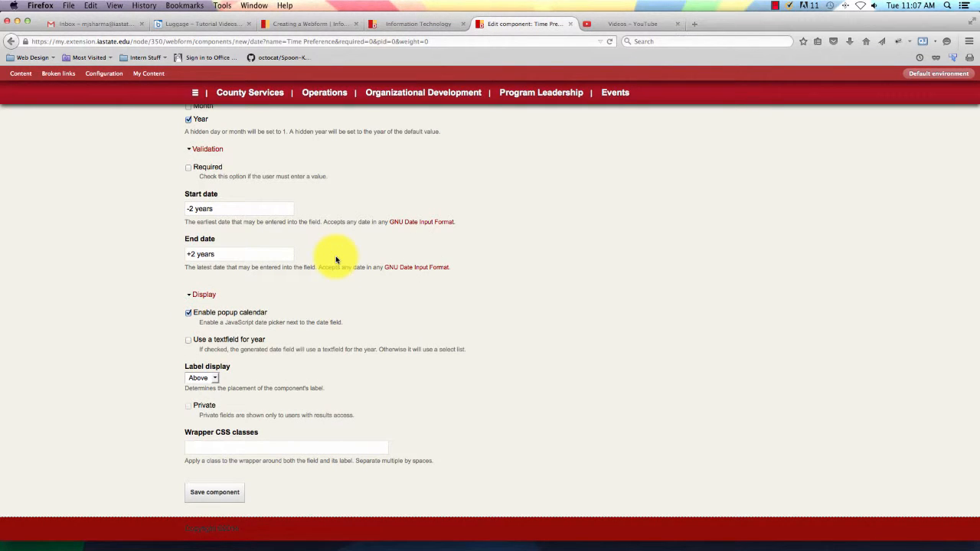
scroll(336, 260, "up", 1)
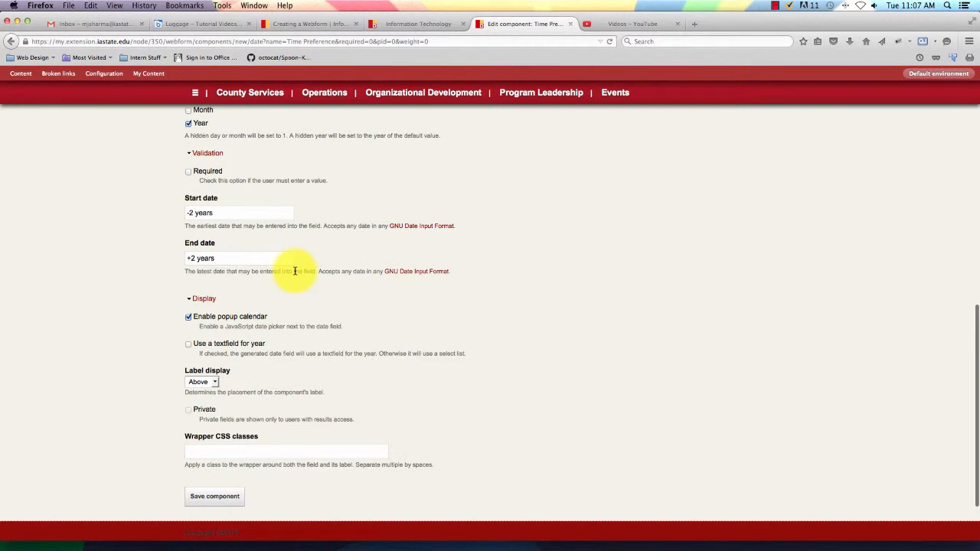
scroll(295, 272, "down", 2)
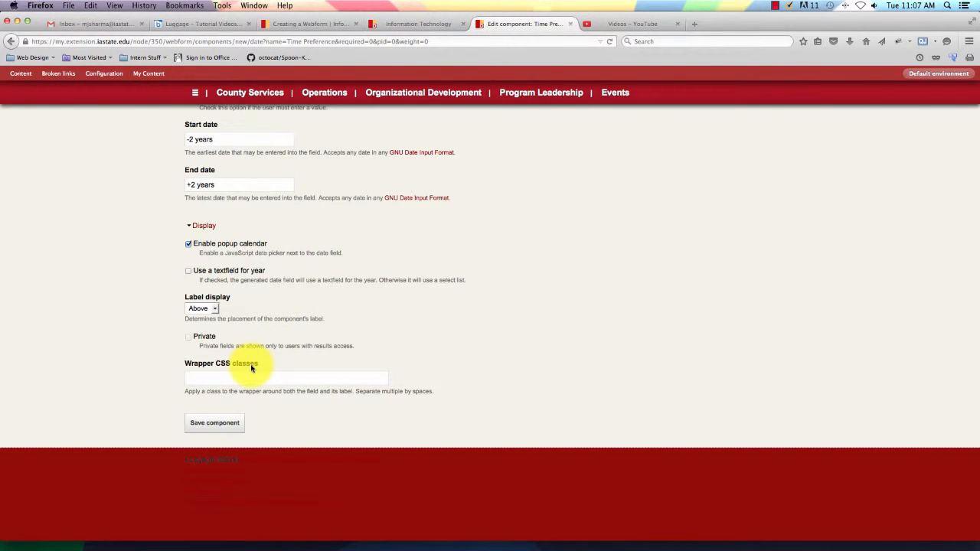
left_click(218, 427)
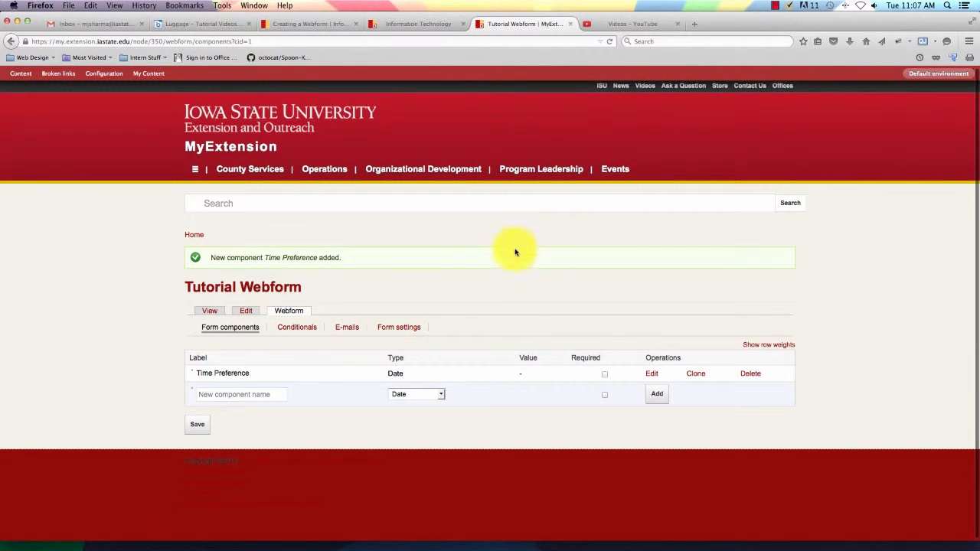
Add a required E-mail-type component named 'Email'.
left_click(425, 394)
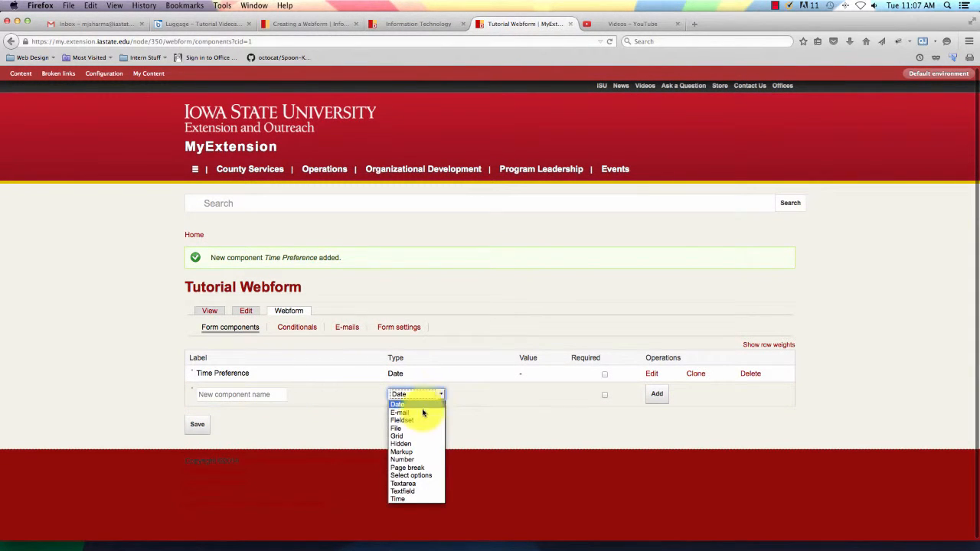
left_click(421, 414)
left_click(245, 395)
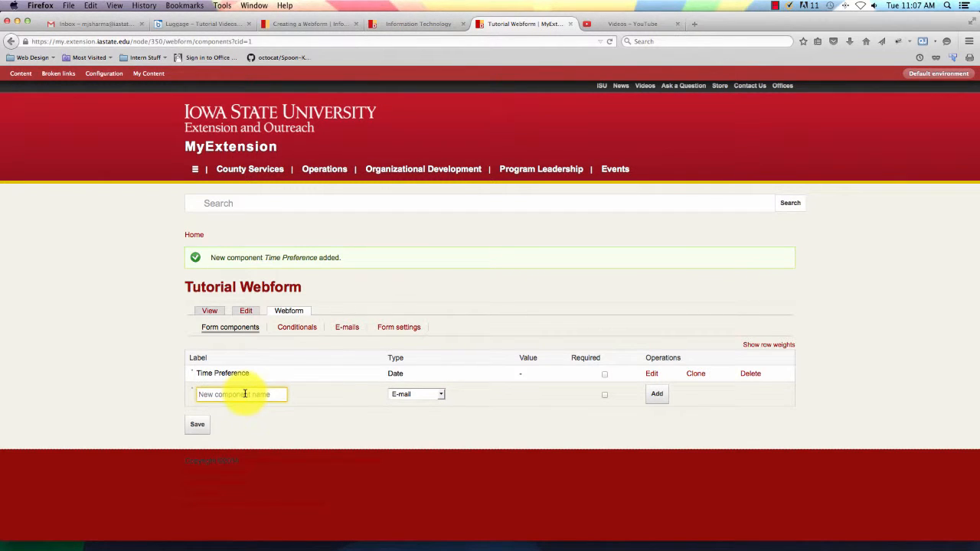
type("Email")
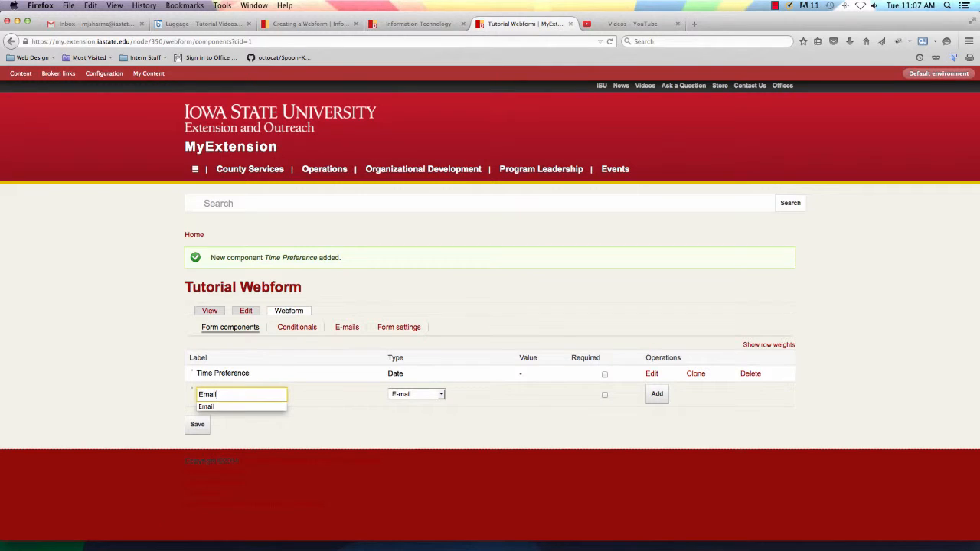
key("Escape")
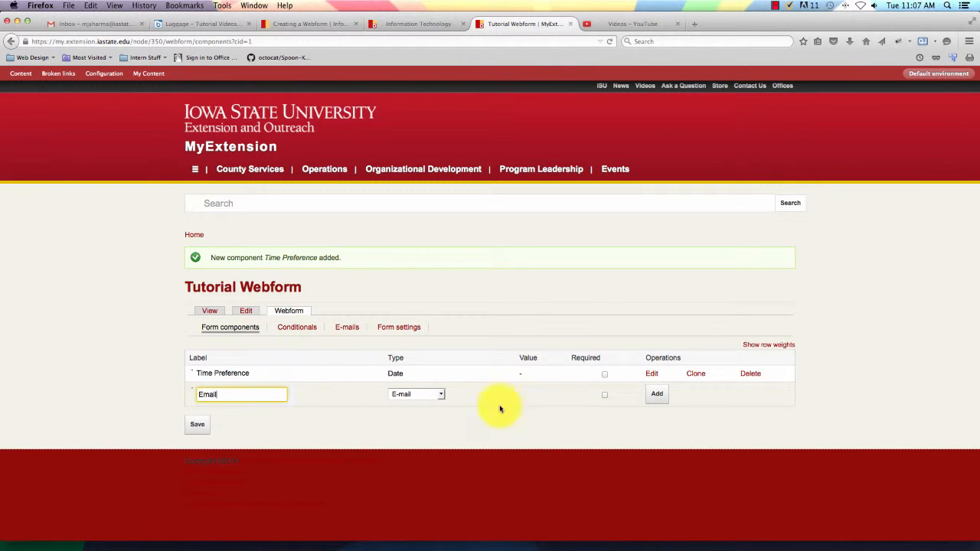
left_click(604, 394)
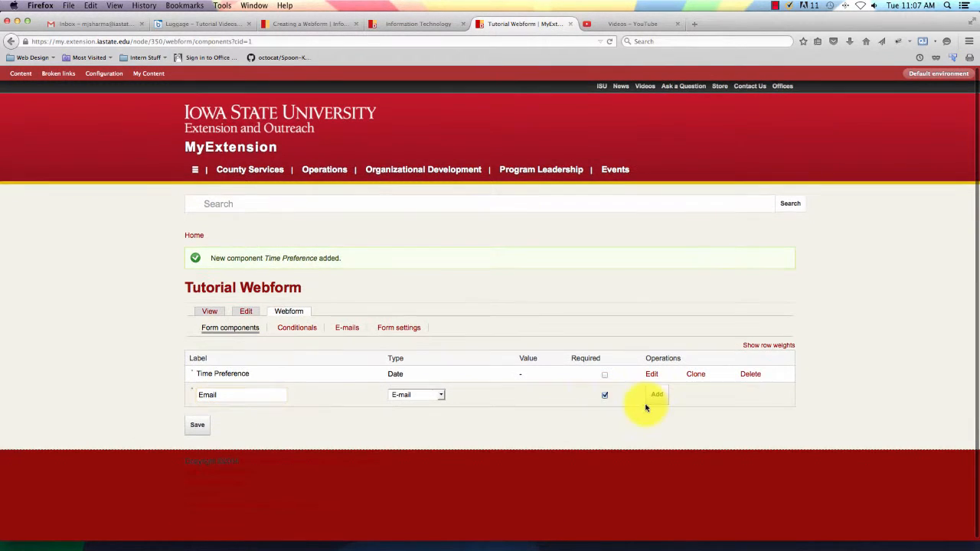
left_click(656, 398)
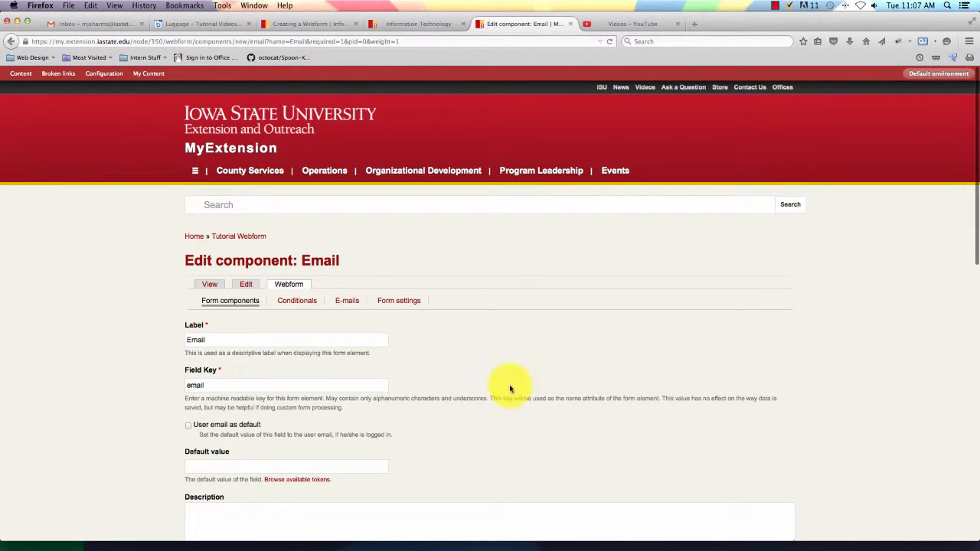
Default the Email field to the user's address [current-user:mail] and allow multiple addresses.
scroll(373, 394, "down", 3)
scroll(439, 392, "down", 4)
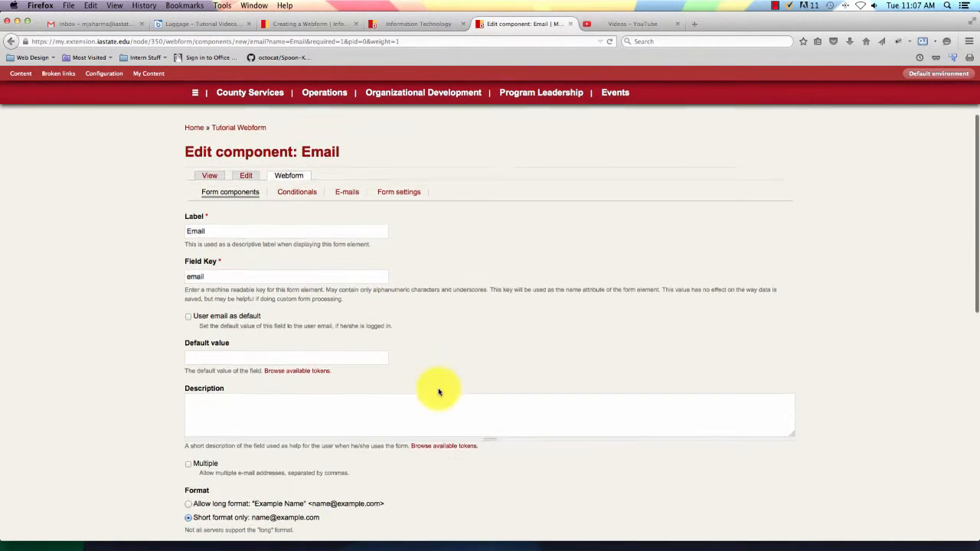
scroll(439, 392, "down", 2)
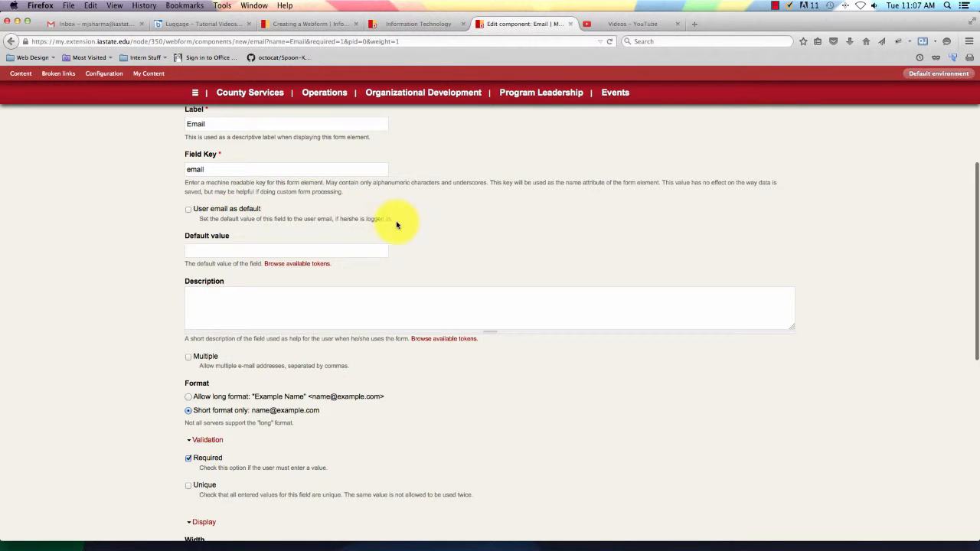
scroll(253, 217, "up", 1)
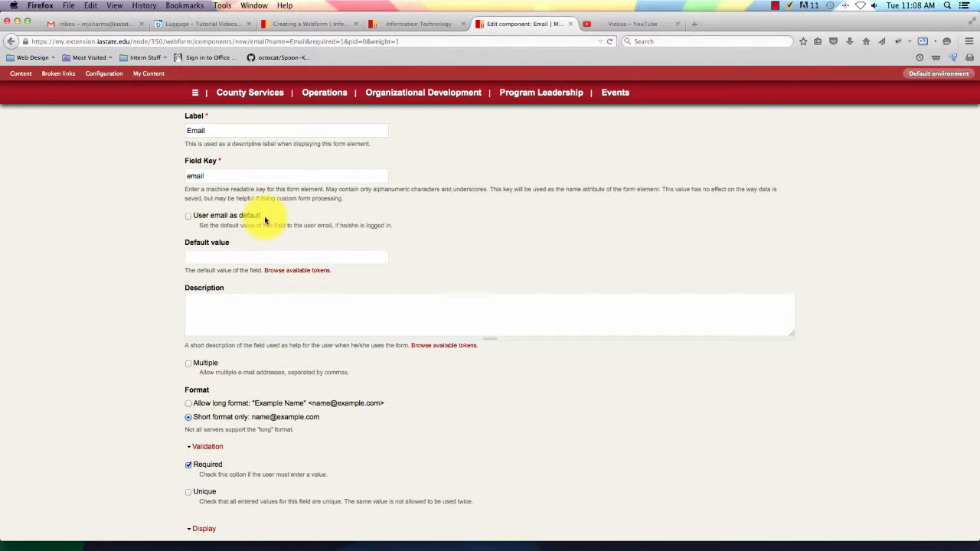
left_click(188, 216)
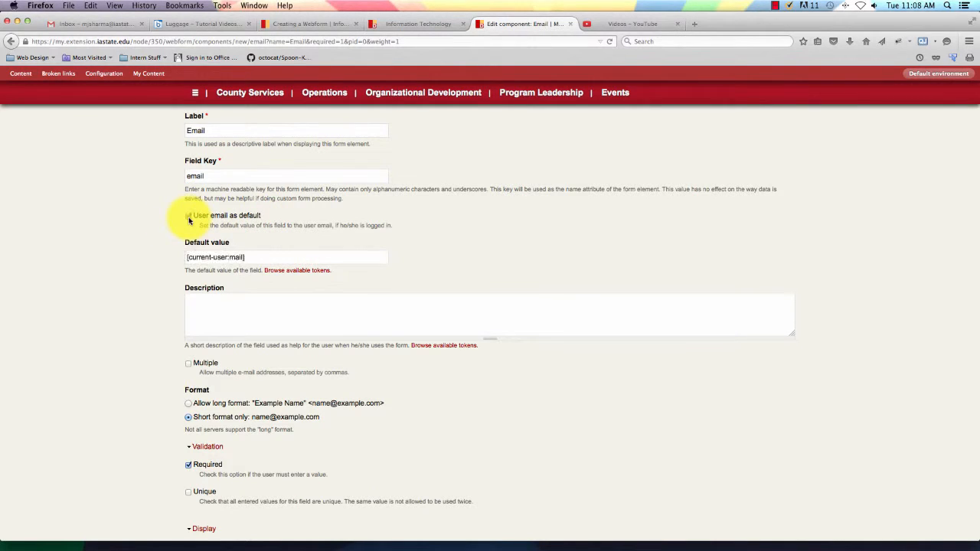
scroll(413, 241, "down", 1)
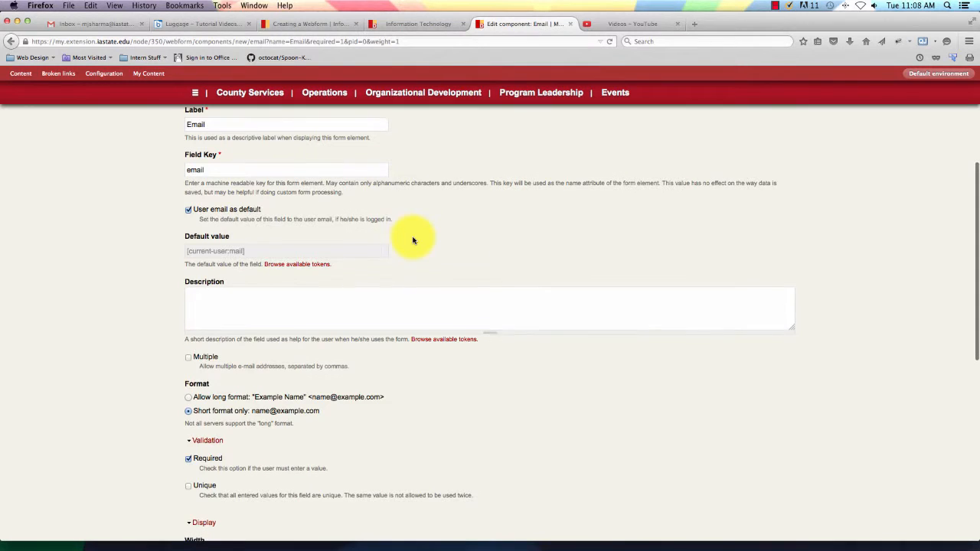
scroll(413, 240, "down", 5)
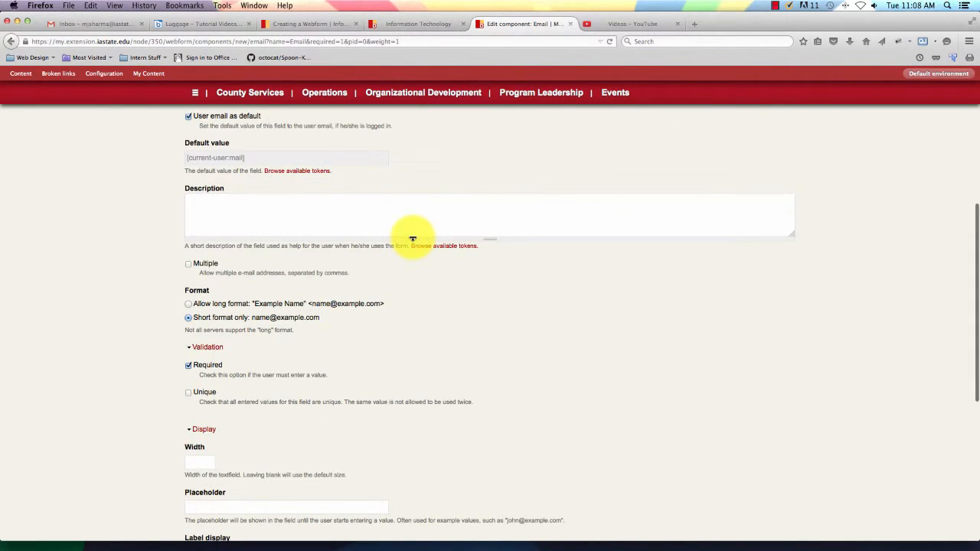
scroll(413, 241, "down", 4)
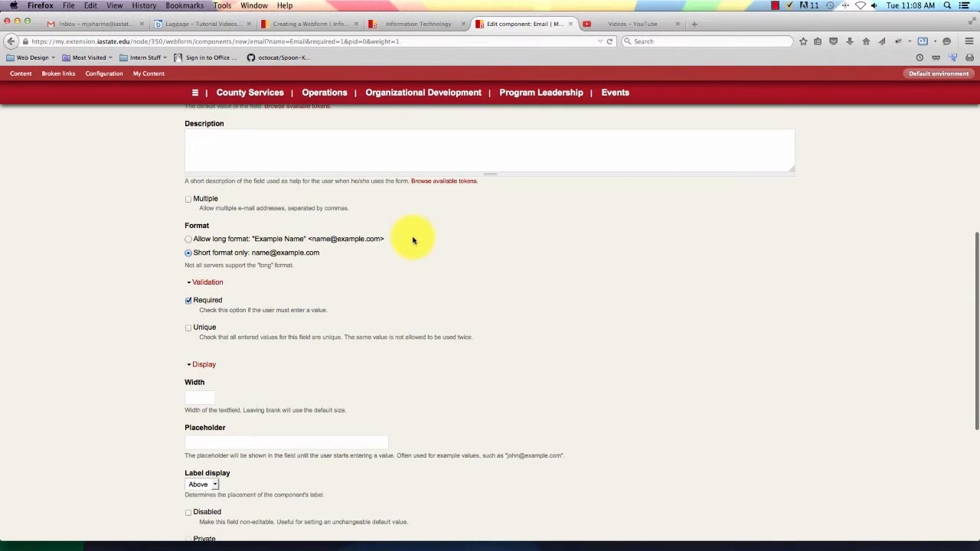
scroll(280, 212, "up", 1)
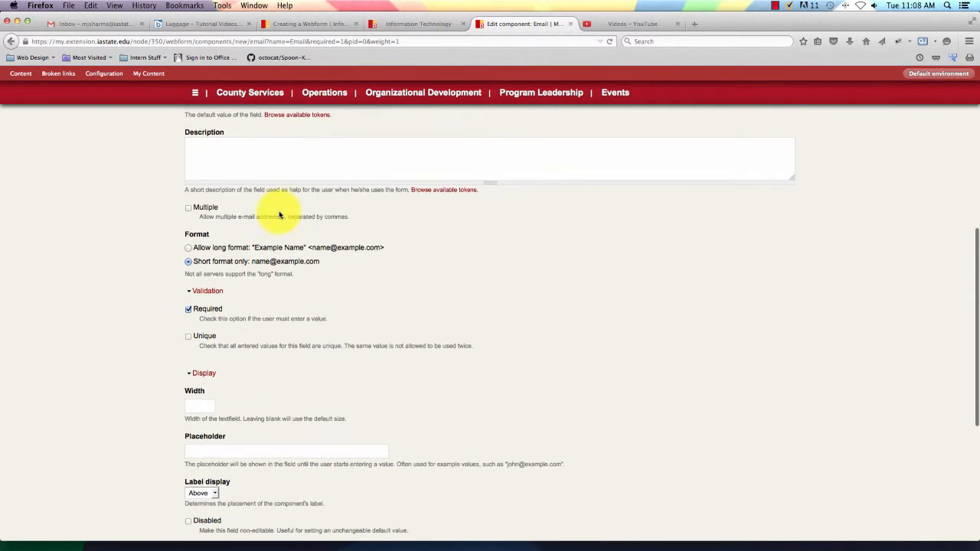
left_click(189, 209)
Make the Email field unique and save the component.
scroll(423, 246, "up", 1)
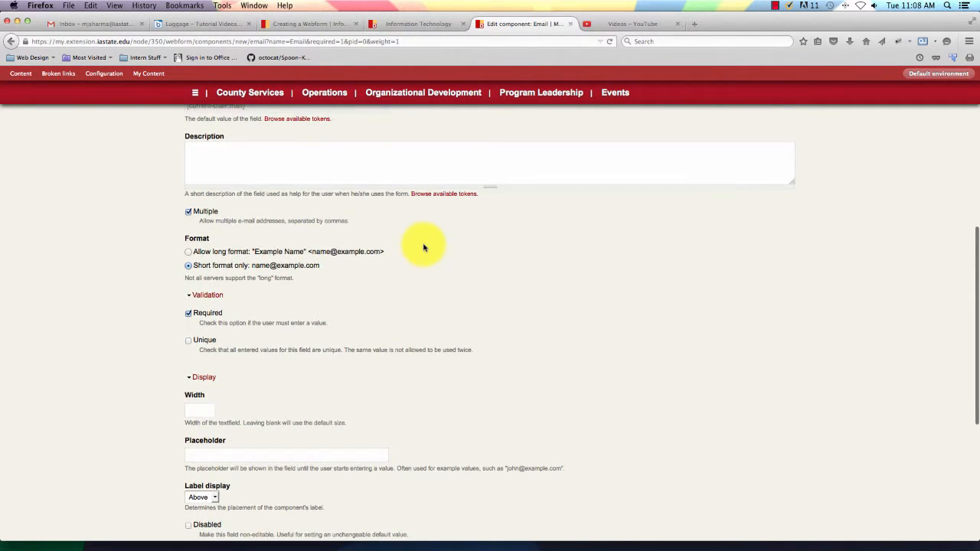
scroll(423, 247, "down", 3)
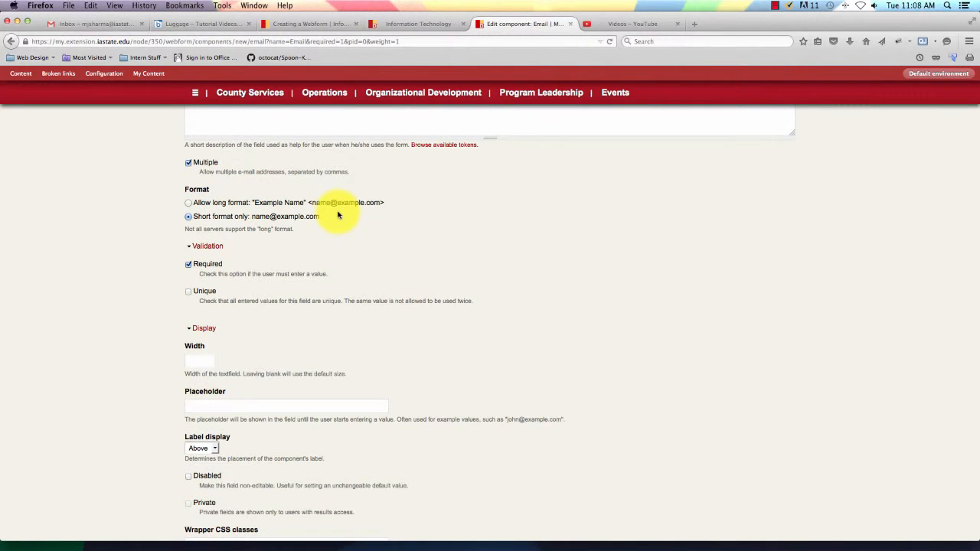
scroll(338, 215, "down", 4)
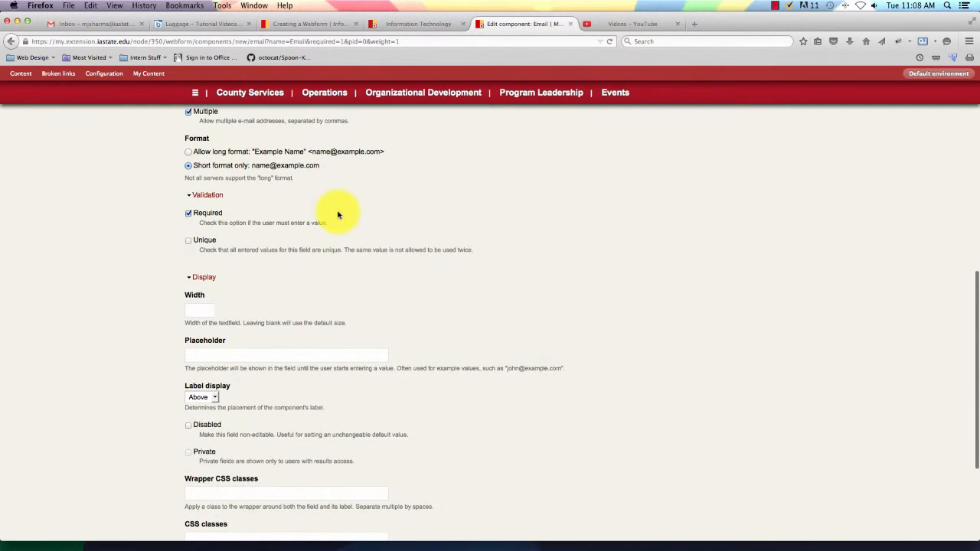
left_click(189, 229)
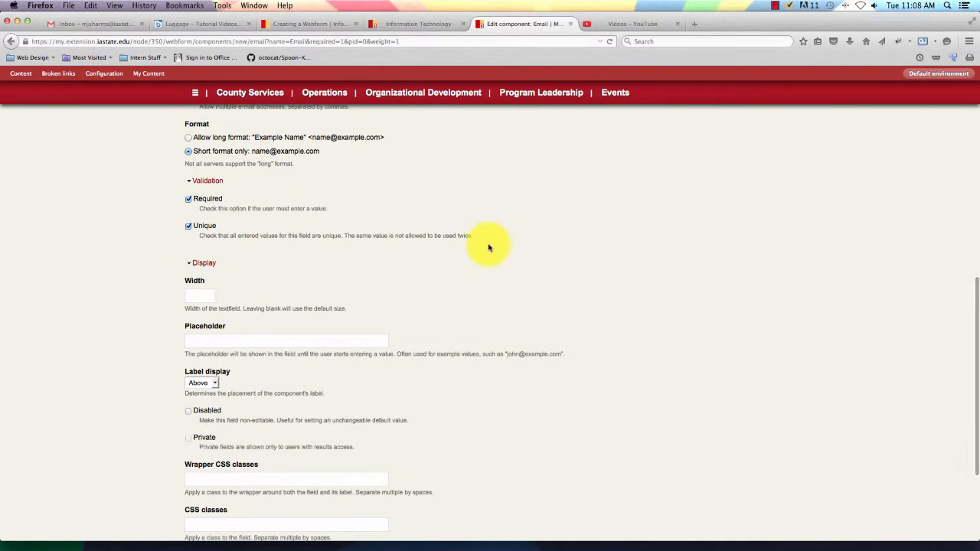
scroll(489, 248, "down", 1)
scroll(488, 247, "down", 3)
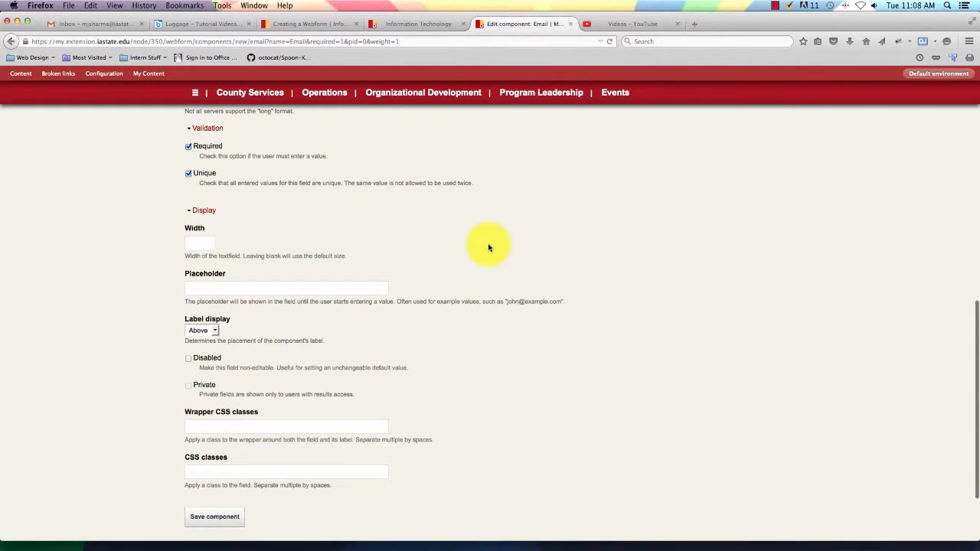
scroll(441, 295, "down", 3)
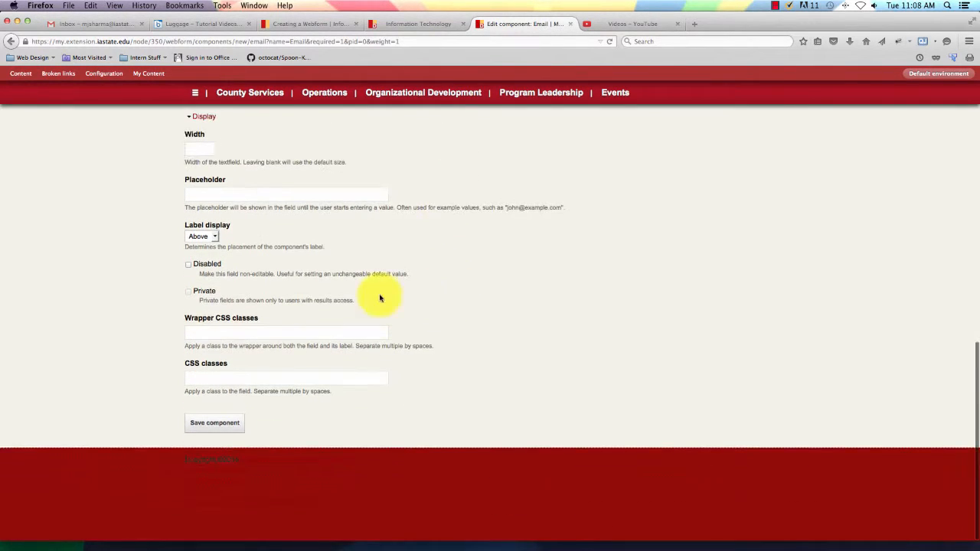
left_click(223, 425)
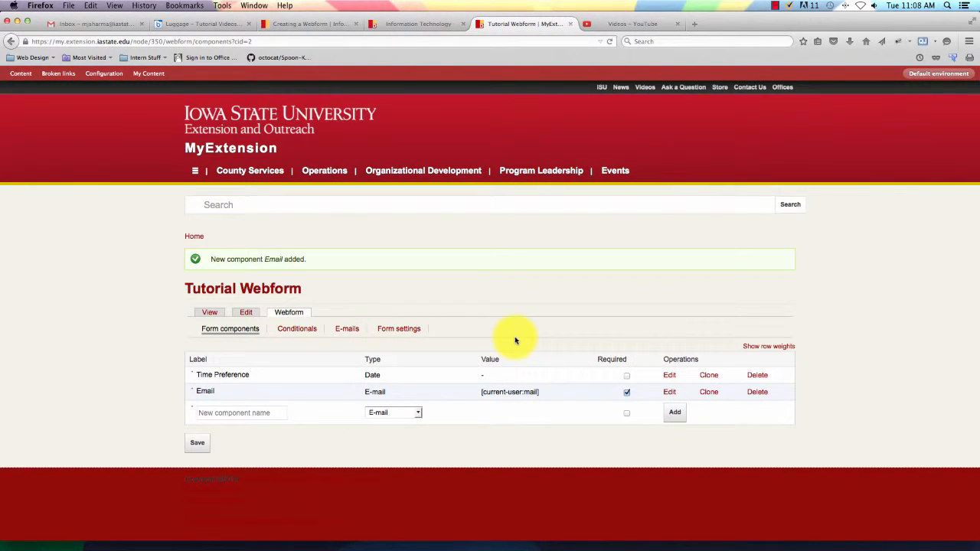
Add a Fieldset-type component named 'Questions'.
scroll(523, 325, "down", 1)
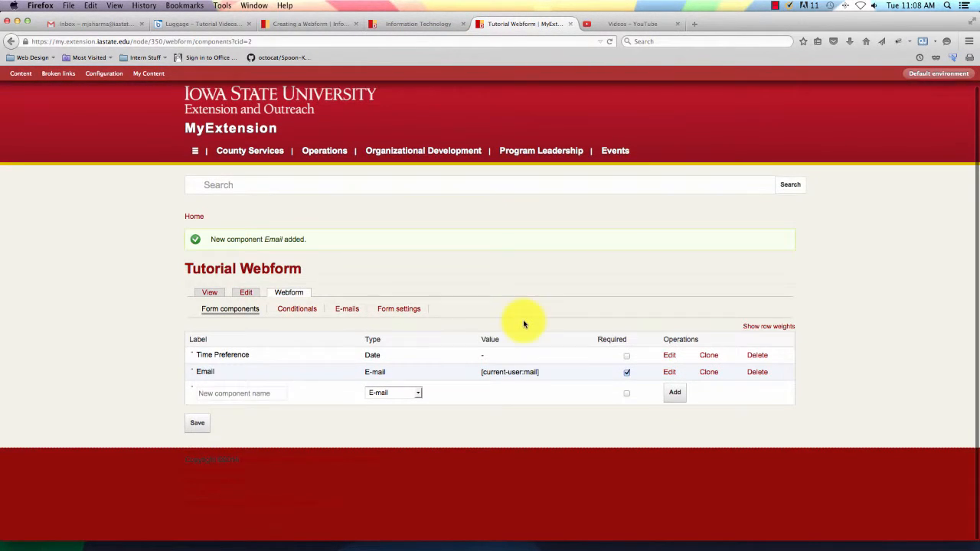
left_click(417, 394)
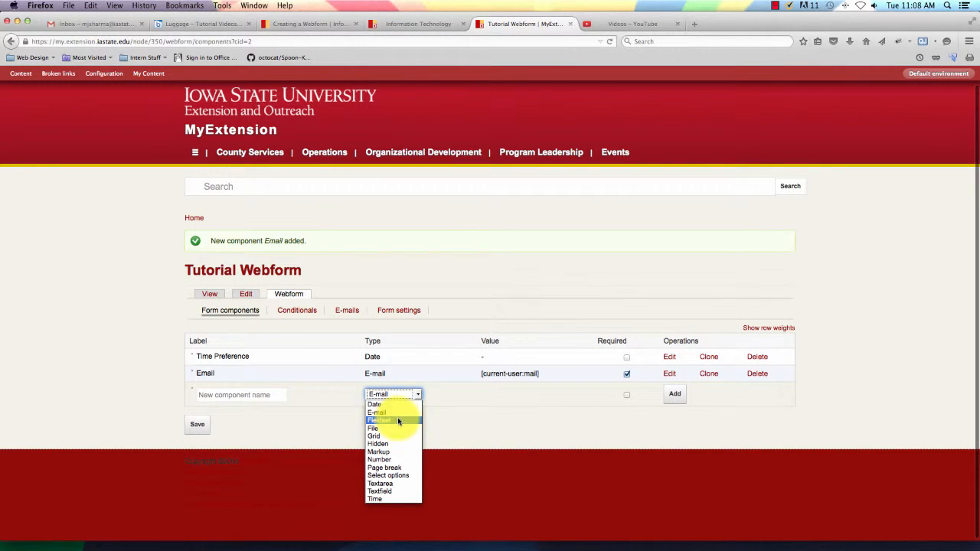
left_click(397, 421)
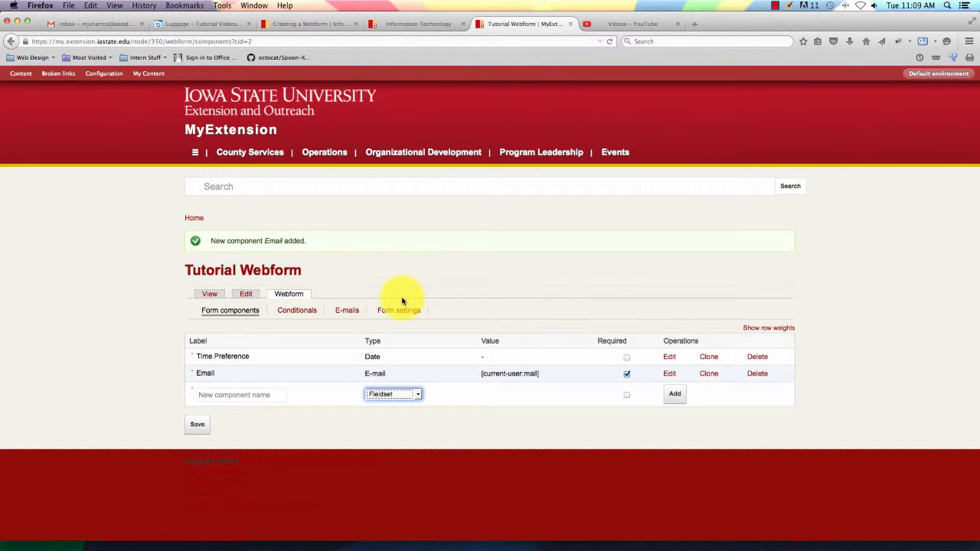
left_click(268, 398)
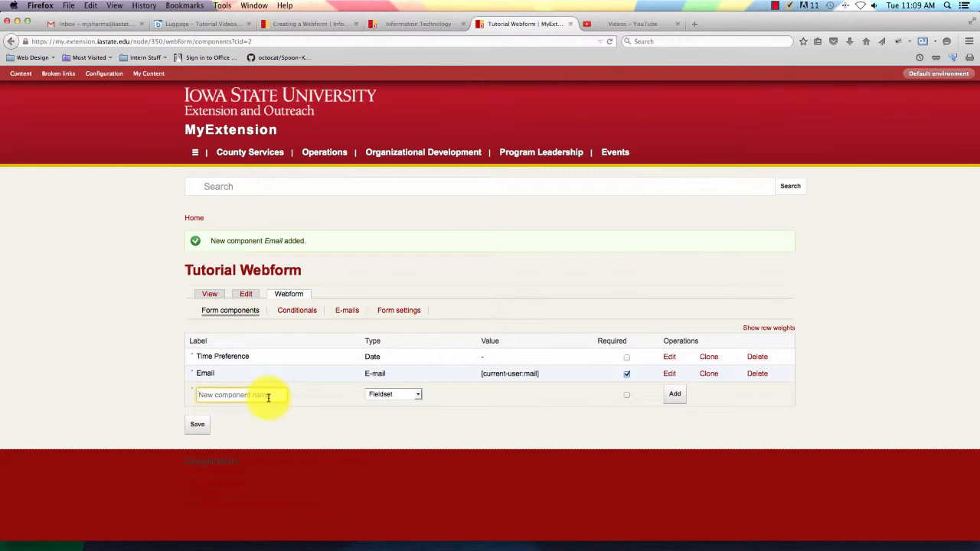
type("Ques")
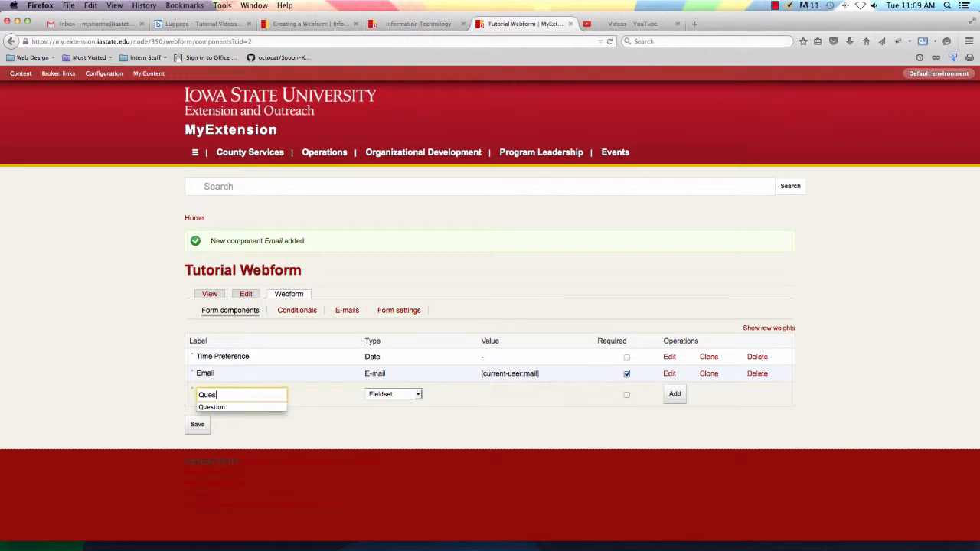
type("tions")
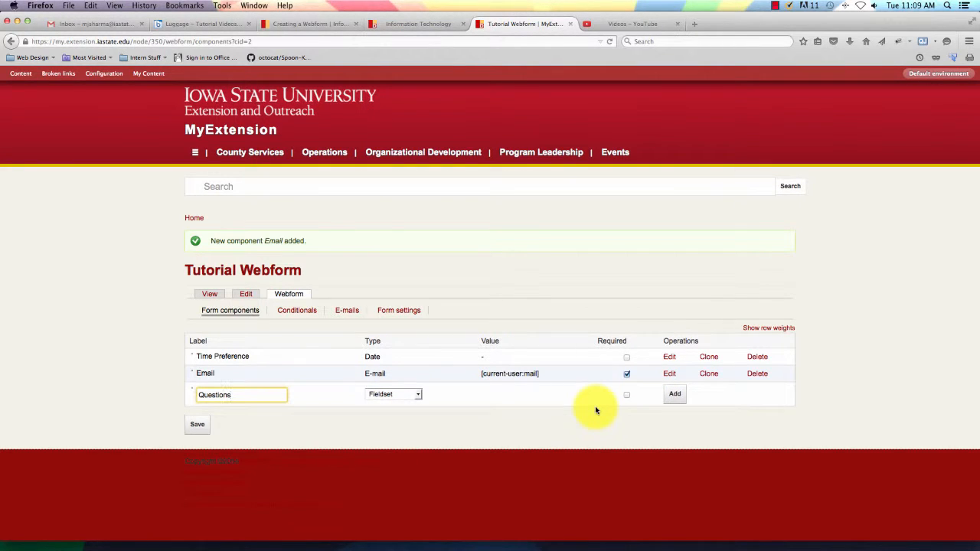
left_click(675, 396)
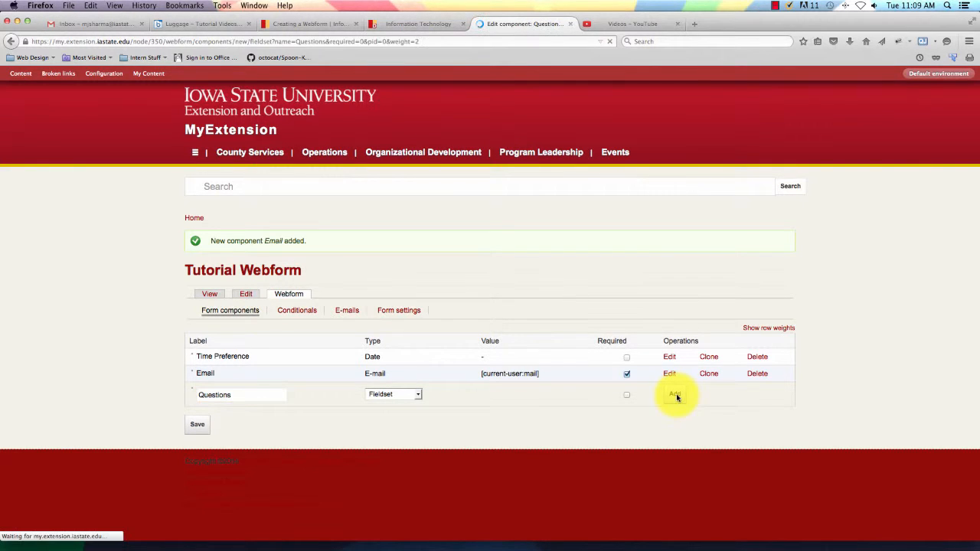
Give the fieldset the description 'Enter question you want presenters to ask'.
scroll(477, 365, "down", 5)
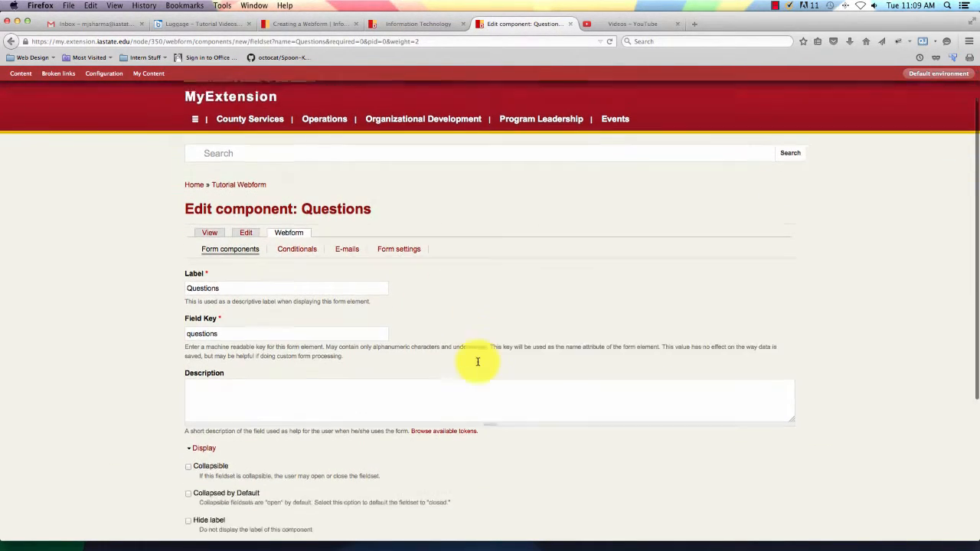
scroll(498, 354, "down", 2)
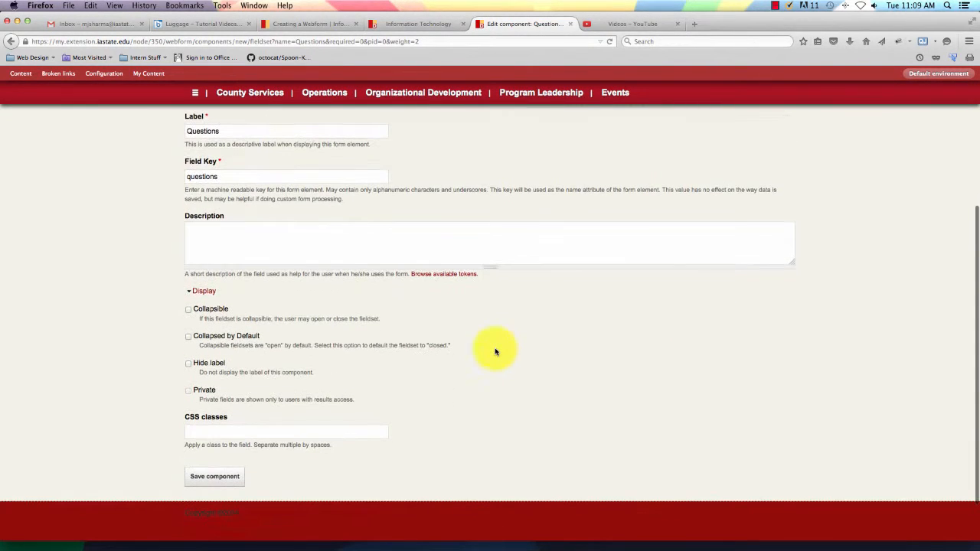
left_click(421, 228)
type("Enter w")
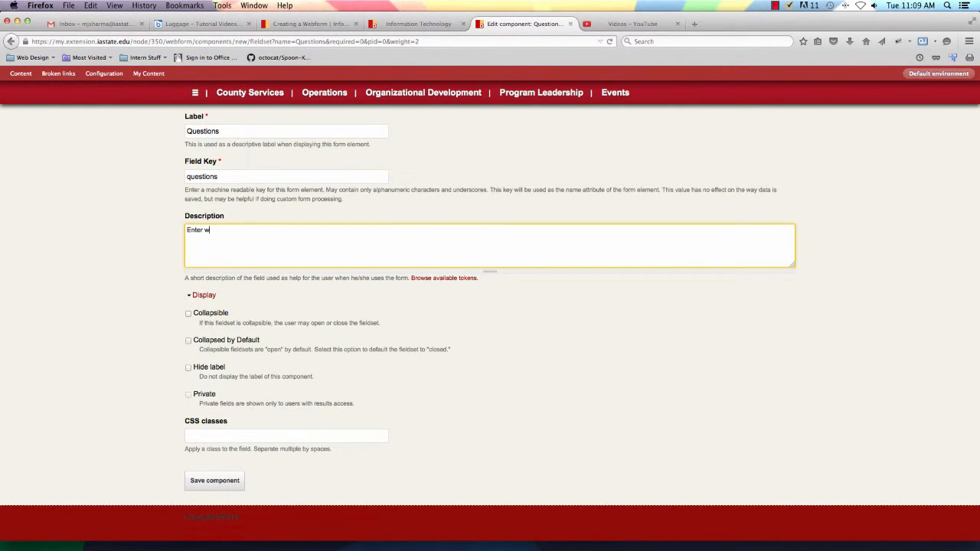
key("BackSpace")
type("question you want presenters to ask.")
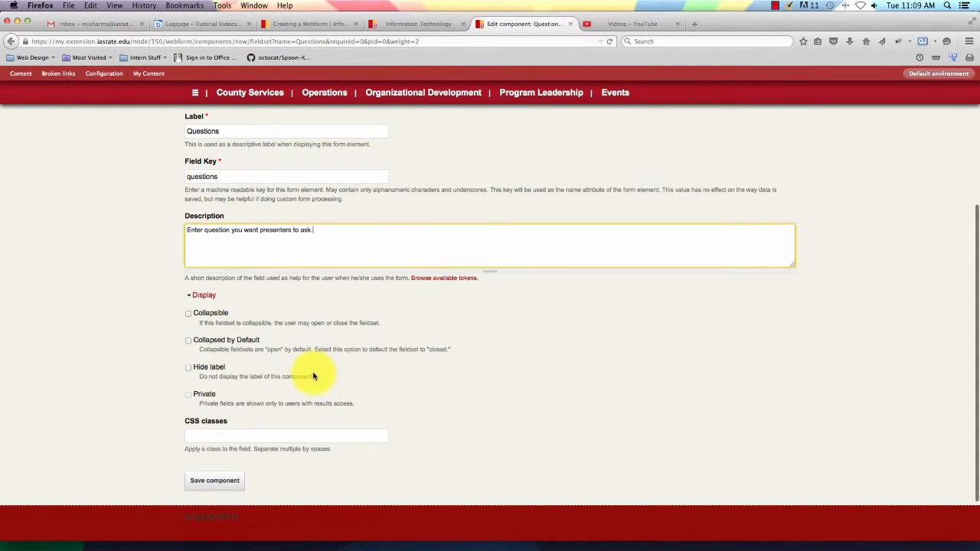
Make the Questions fieldset collapsible and save the component.
scroll(314, 375, "down", 1)
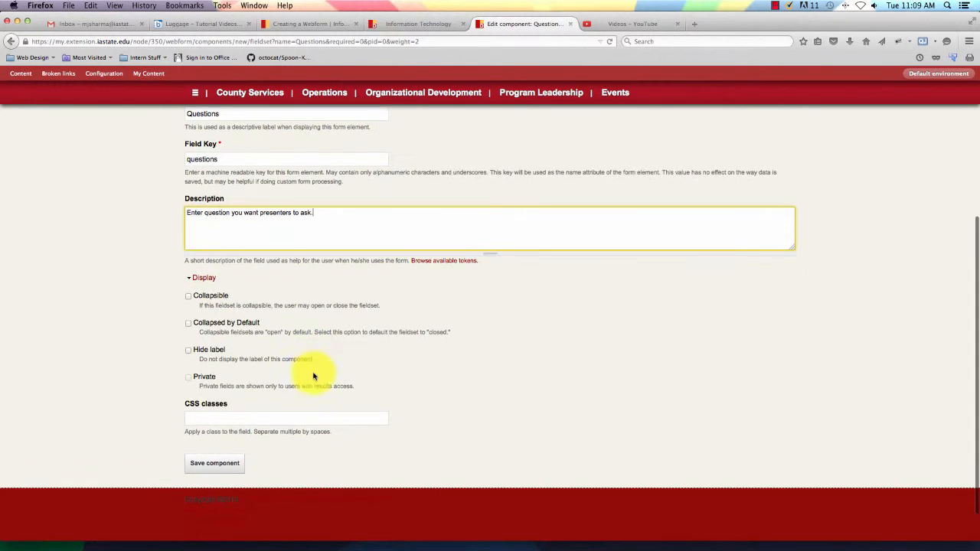
left_click(189, 298)
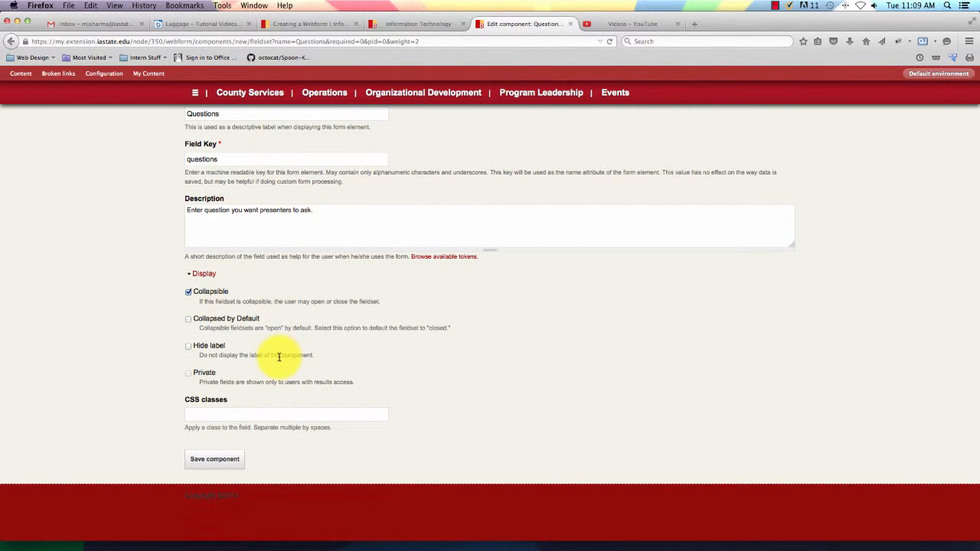
left_click(236, 460)
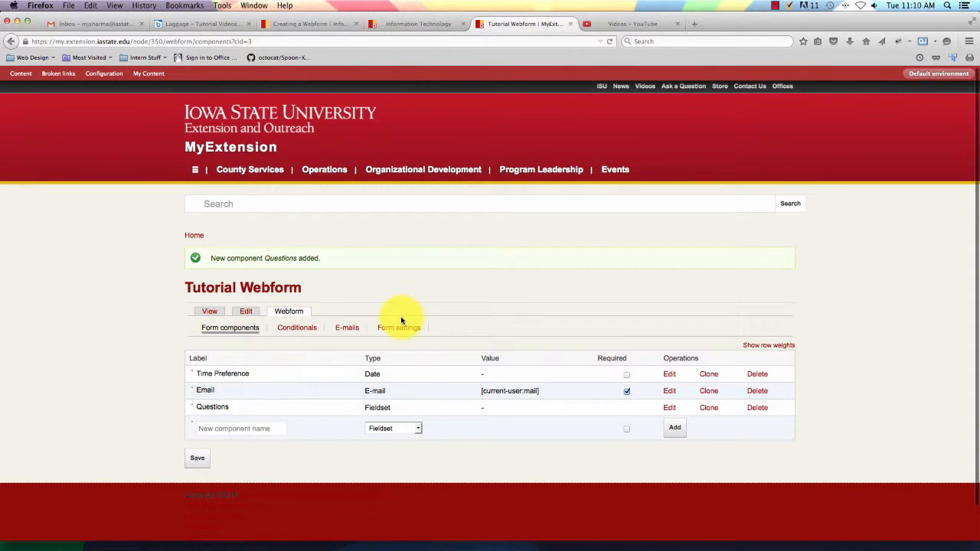
Add a File upload component named 'Schedules' to the Tutorial Webform.
scroll(444, 350, "down", 2)
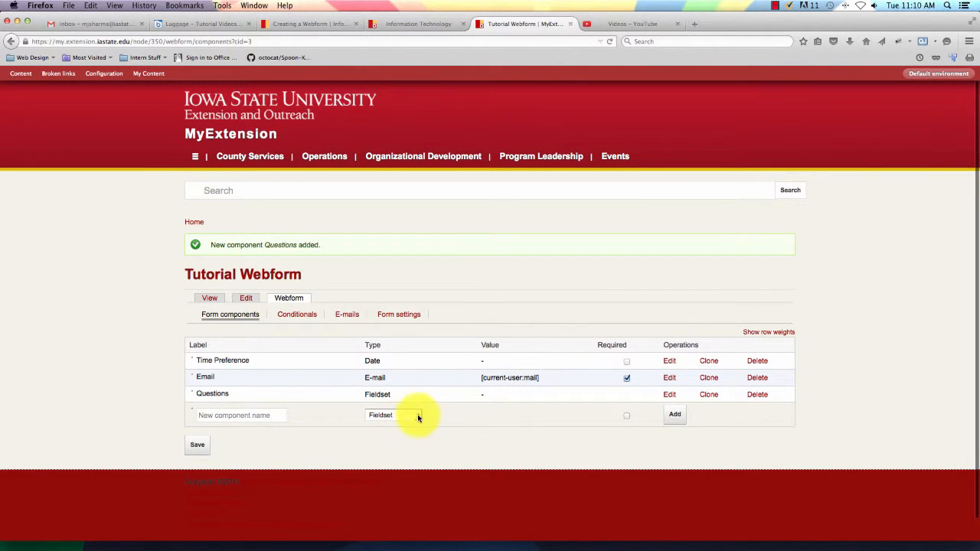
scroll(418, 417, "up", 1)
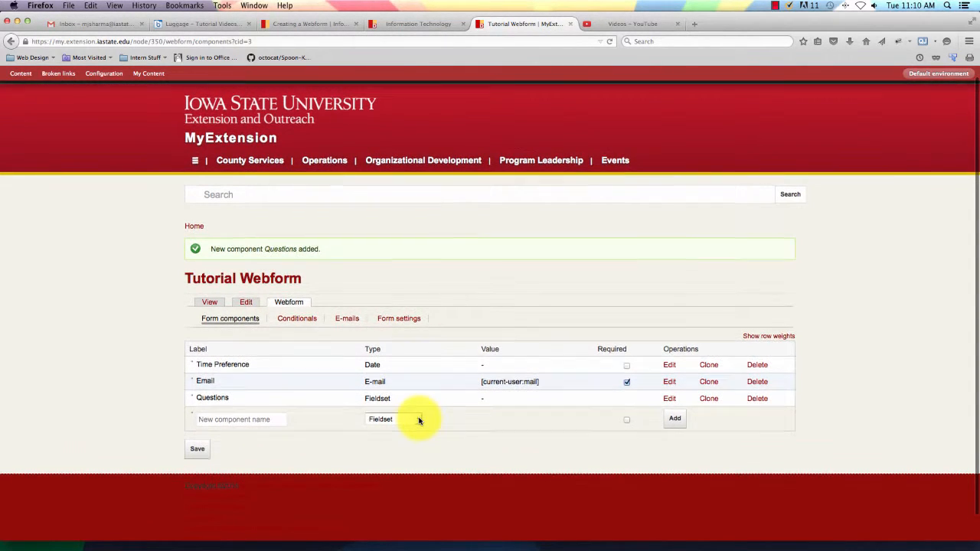
left_click(419, 418)
left_click(418, 420)
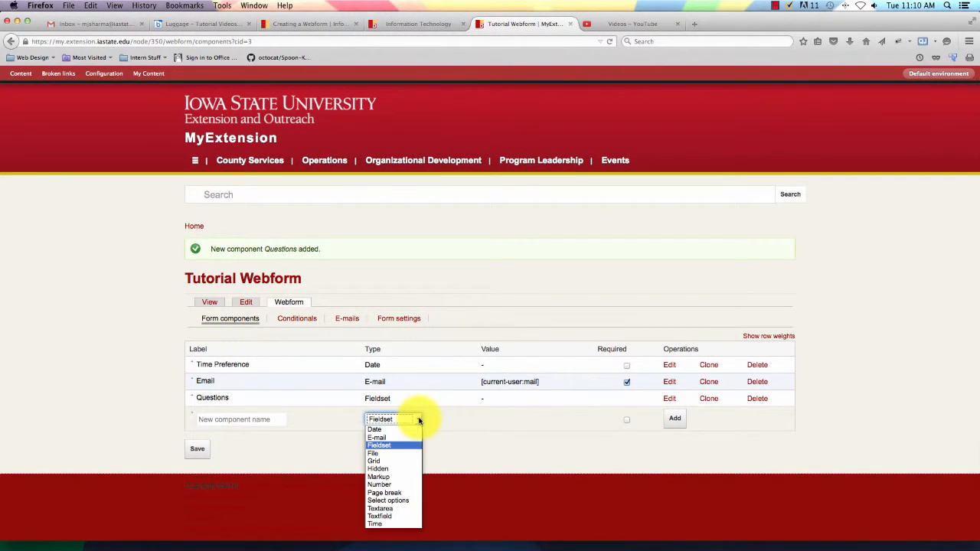
left_click(389, 457)
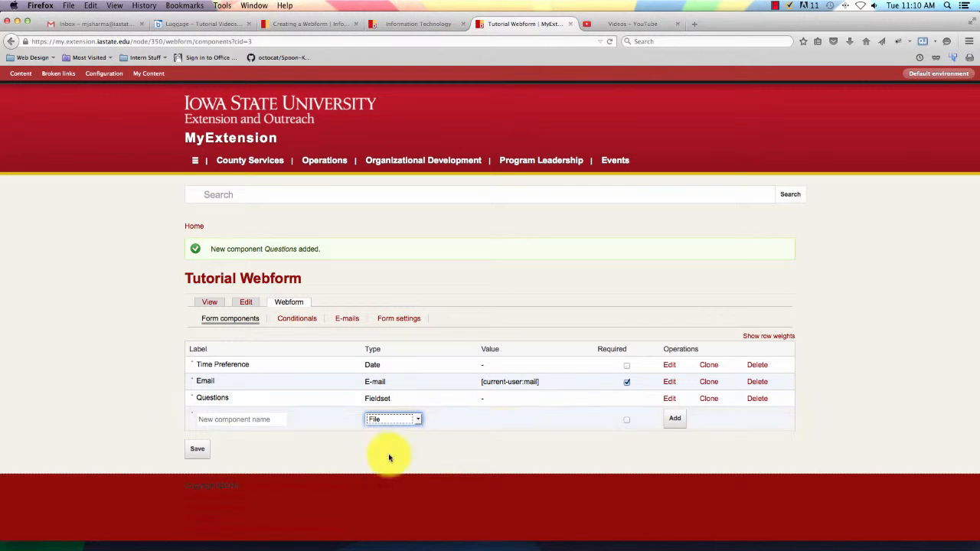
left_click(268, 421)
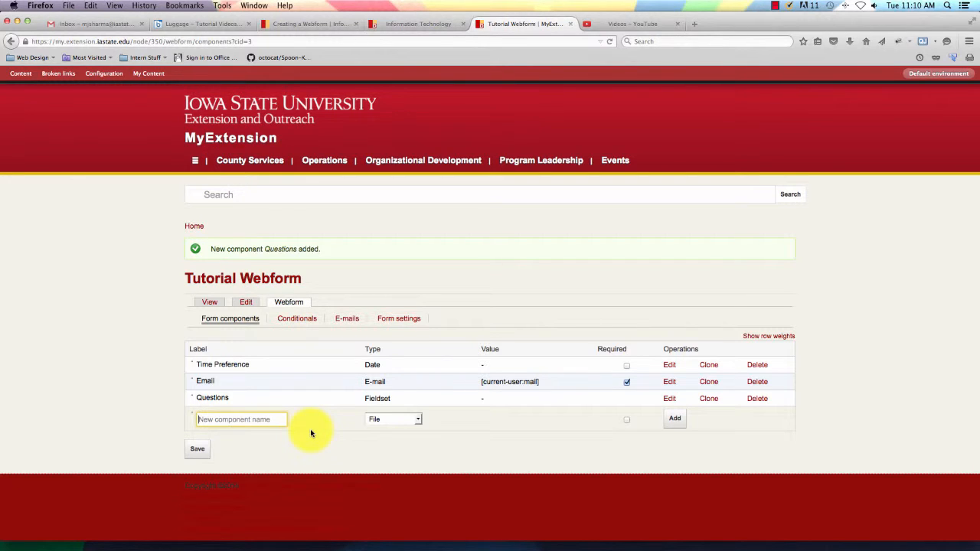
type("Schedules")
left_click(676, 420)
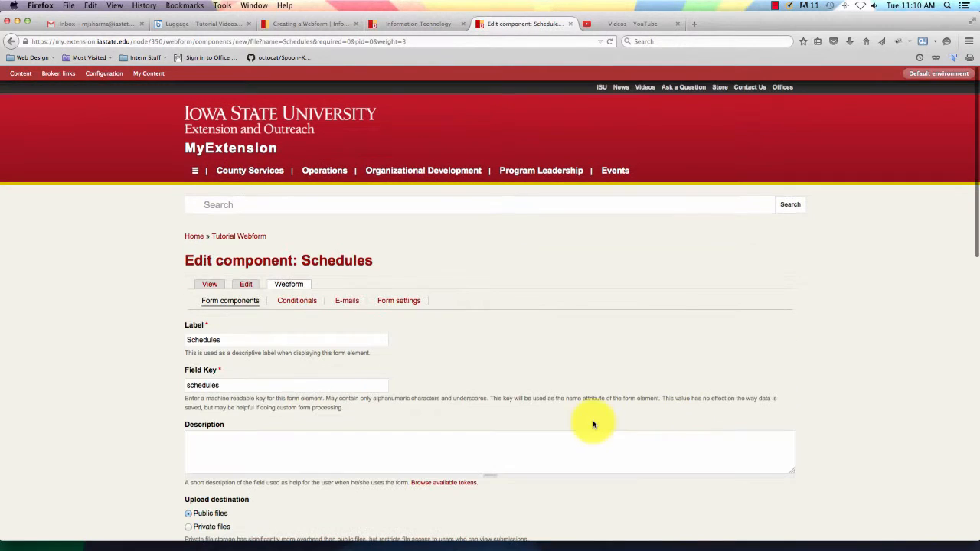
Store uploaded Schedules files as private files.
scroll(375, 409, "down", 5)
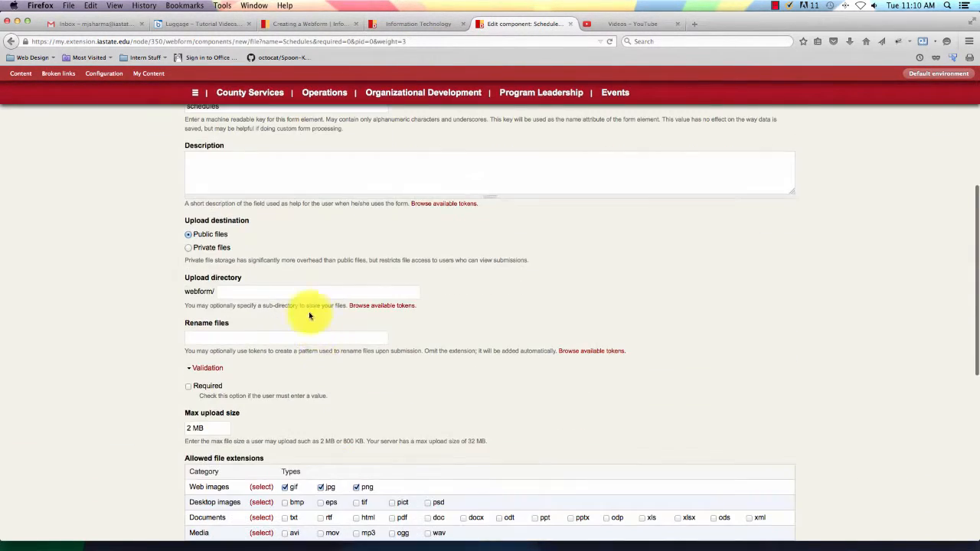
scroll(310, 192, "up", 1)
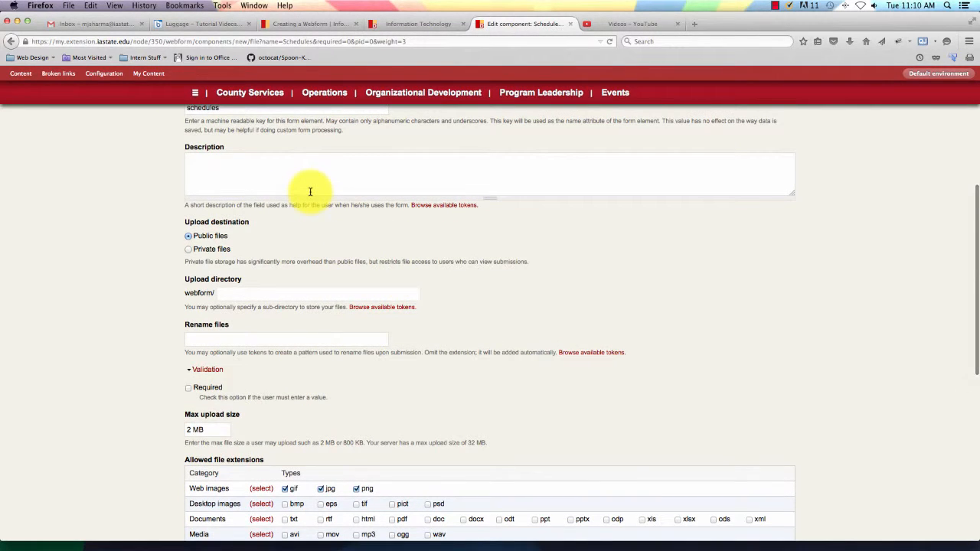
left_click(188, 251)
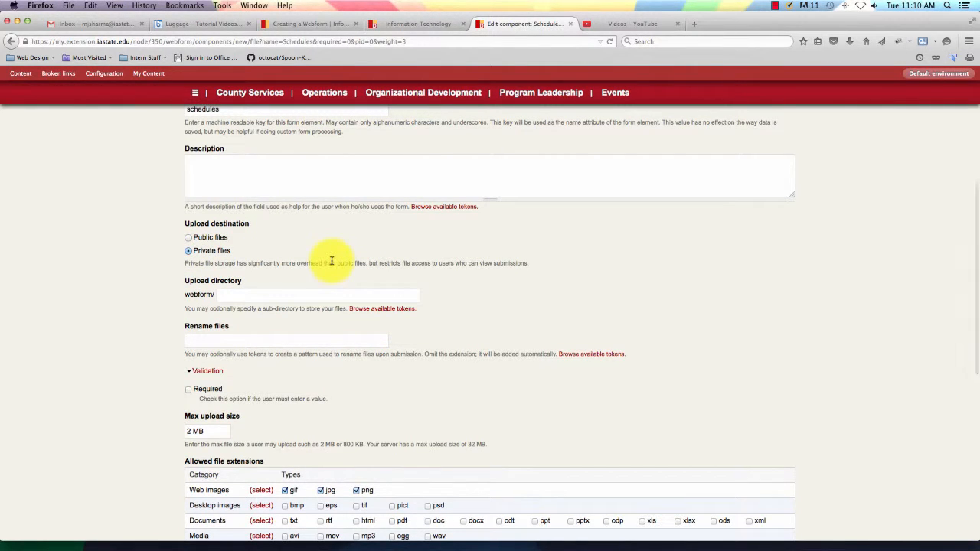
Allow pdf, doc, docx and txt file extensions for the Schedules upload.
scroll(332, 262, "down", 3)
scroll(331, 263, "down", 1)
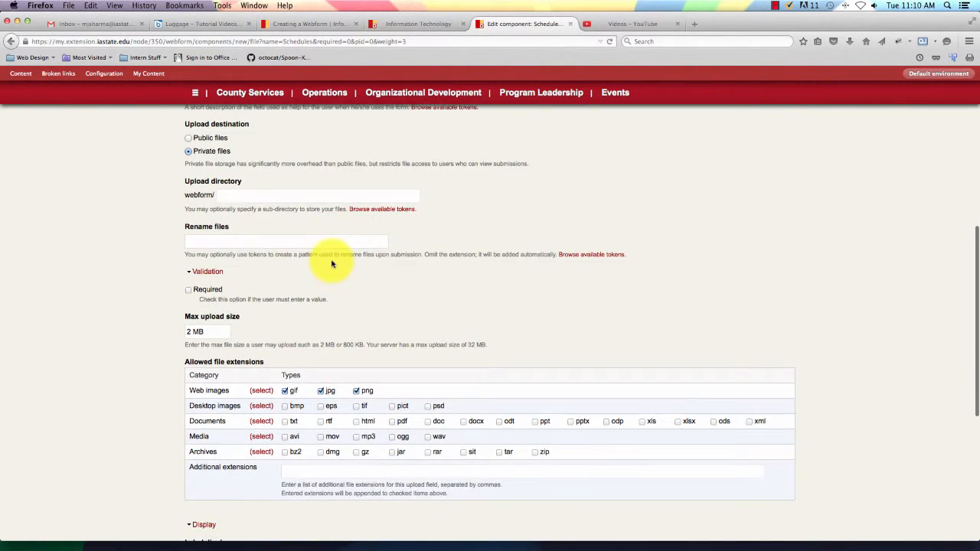
scroll(331, 264, "up", 1)
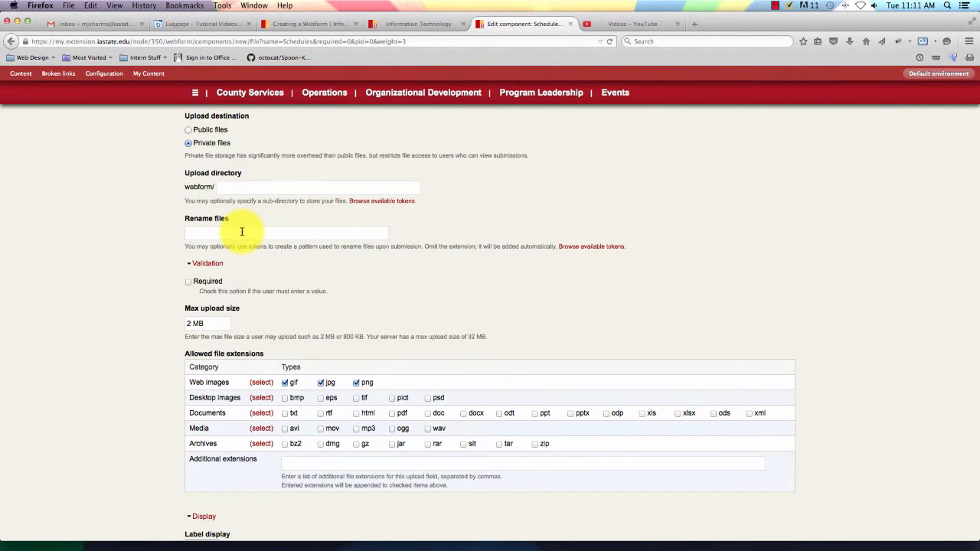
scroll(242, 232, "up", 1)
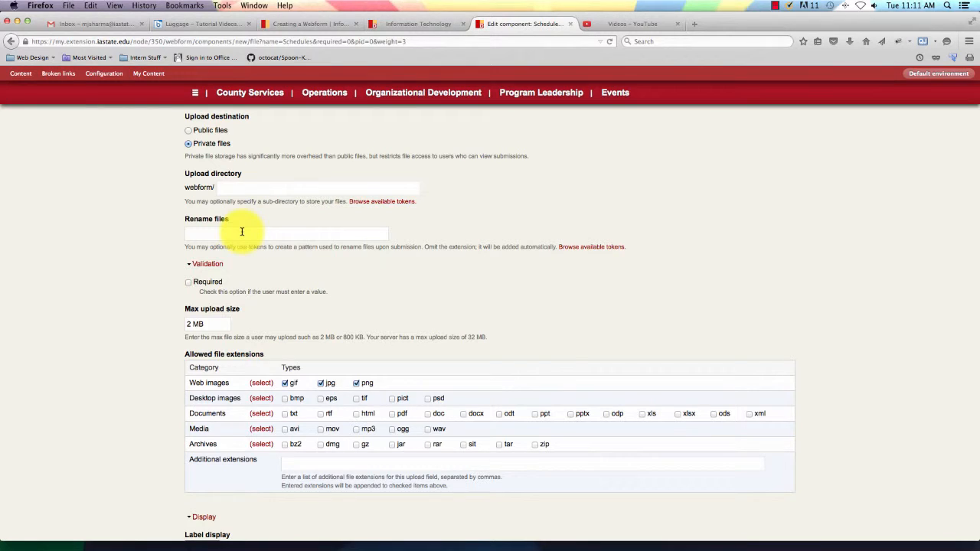
scroll(499, 302, "up", 1)
scroll(500, 302, "down", 3)
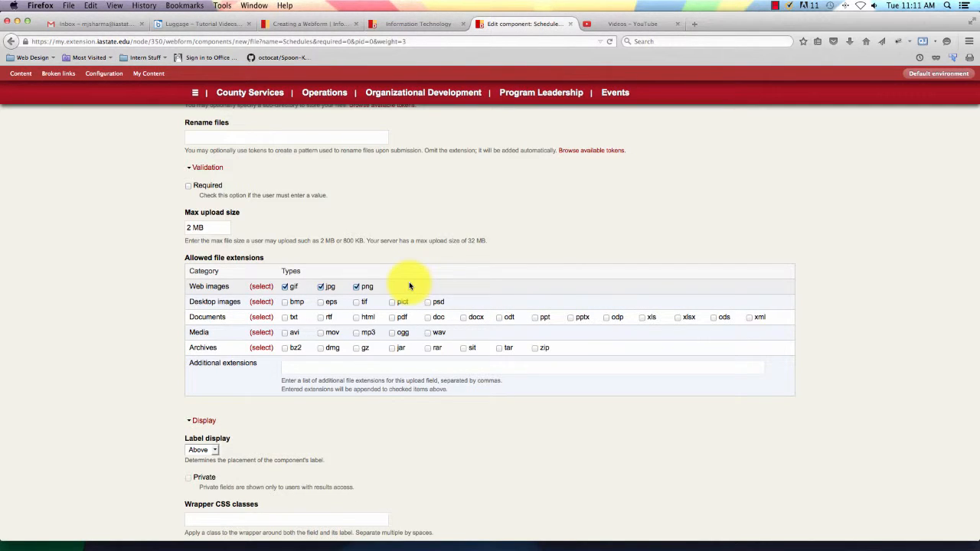
left_click(284, 287)
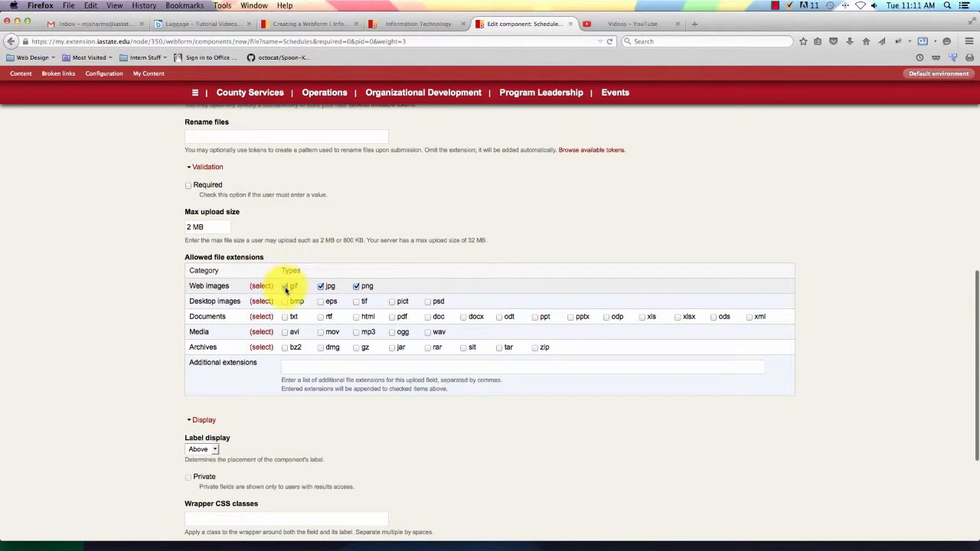
left_click(392, 319)
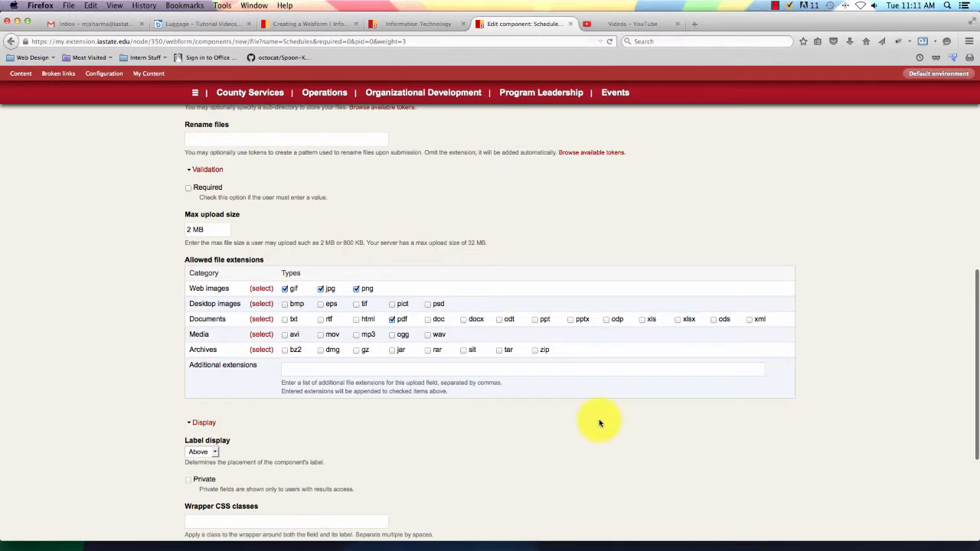
left_click(427, 319)
left_click(463, 324)
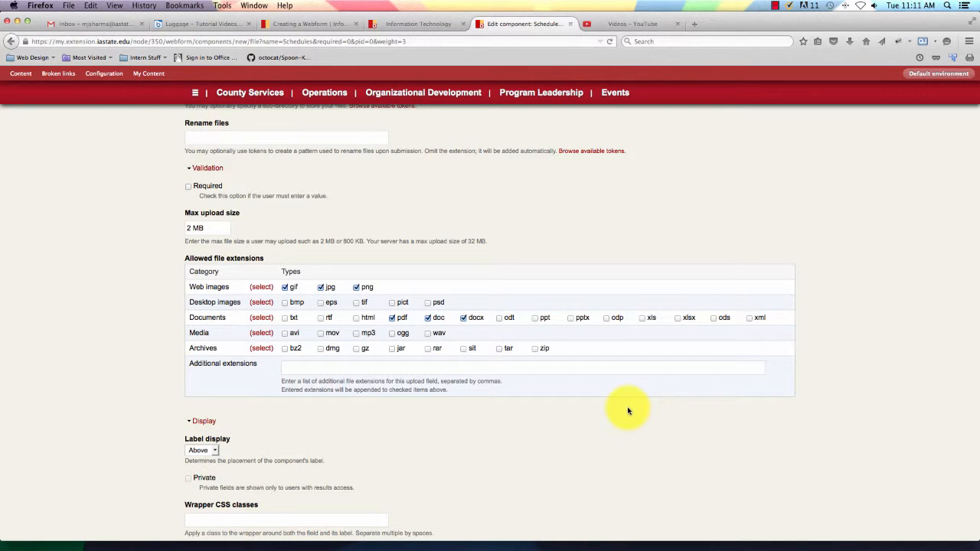
left_click(285, 319)
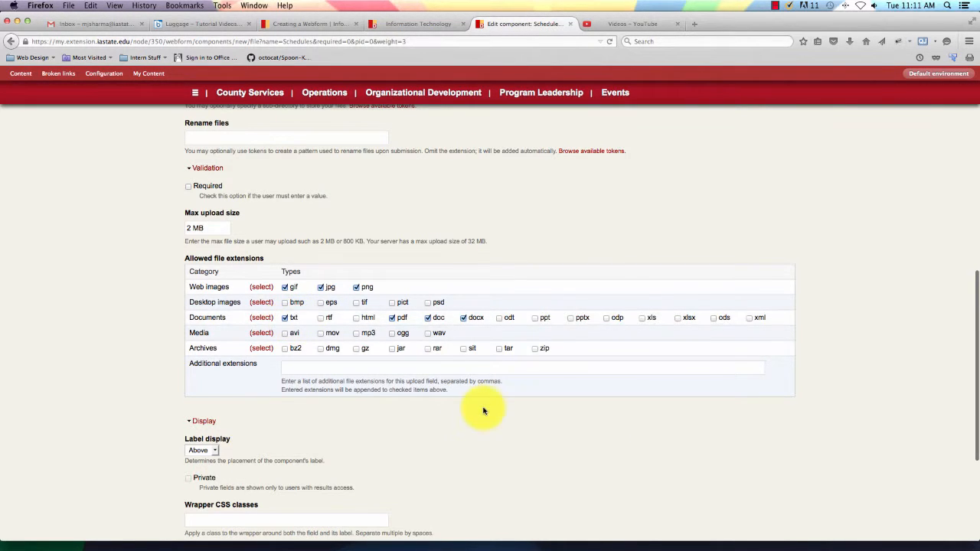
Save the Schedules component.
scroll(479, 410, "down", 4)
scroll(482, 409, "down", 1)
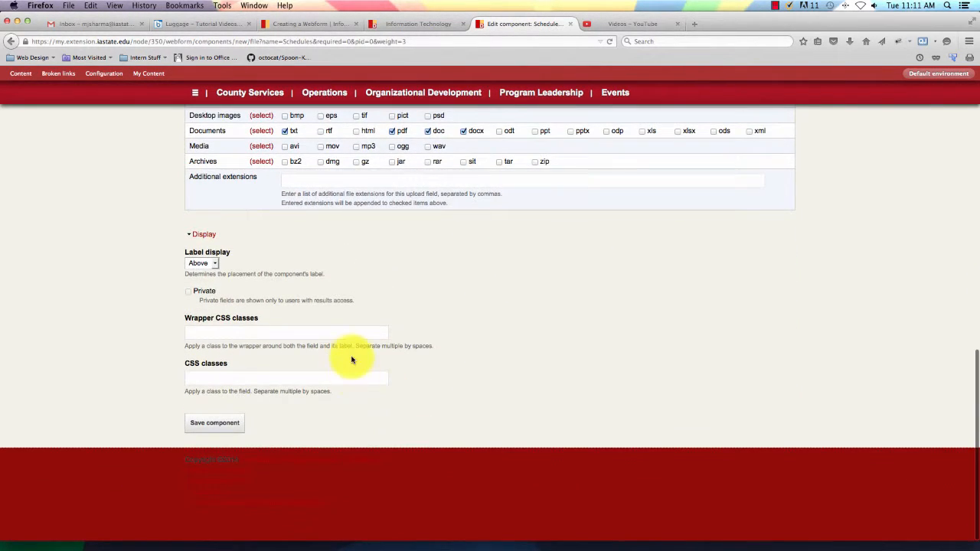
left_click(227, 433)
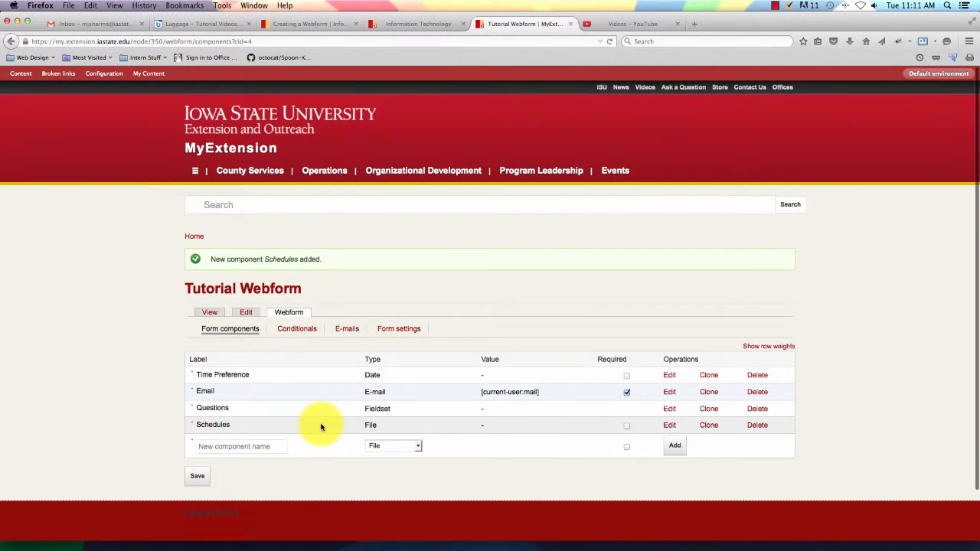
Add a required Grid component named 'Rate Experience' to the form.
scroll(320, 427, "down", 1)
scroll(320, 428, "up", 1)
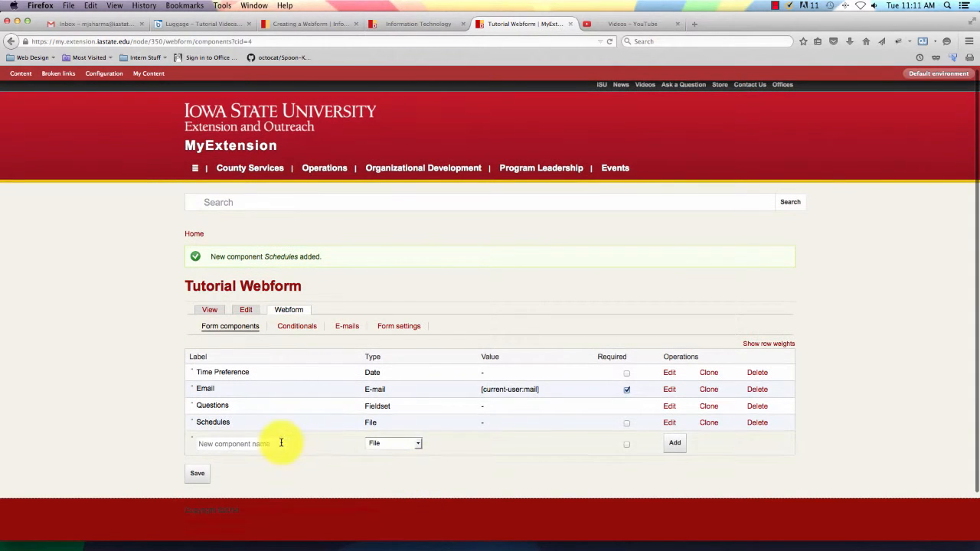
left_click(419, 446)
left_click(405, 376)
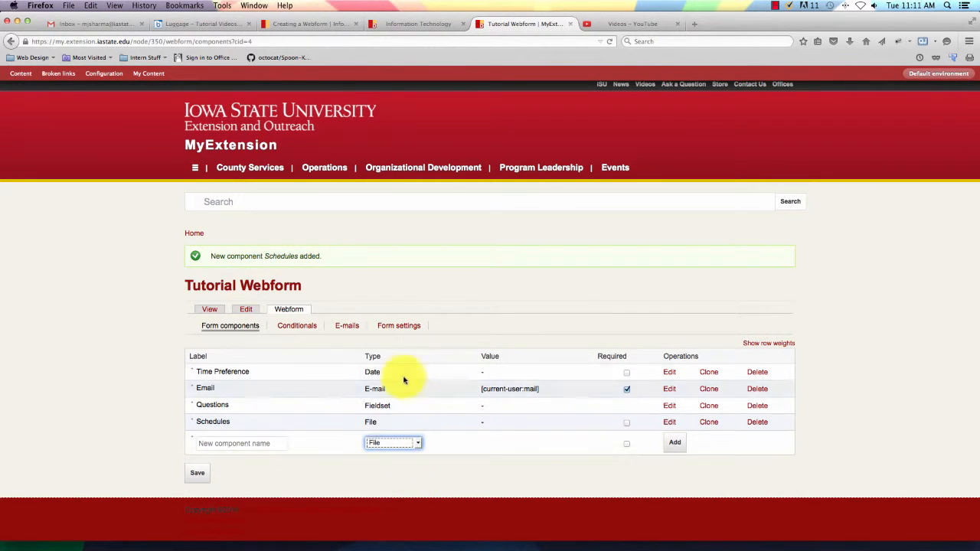
left_click(413, 442)
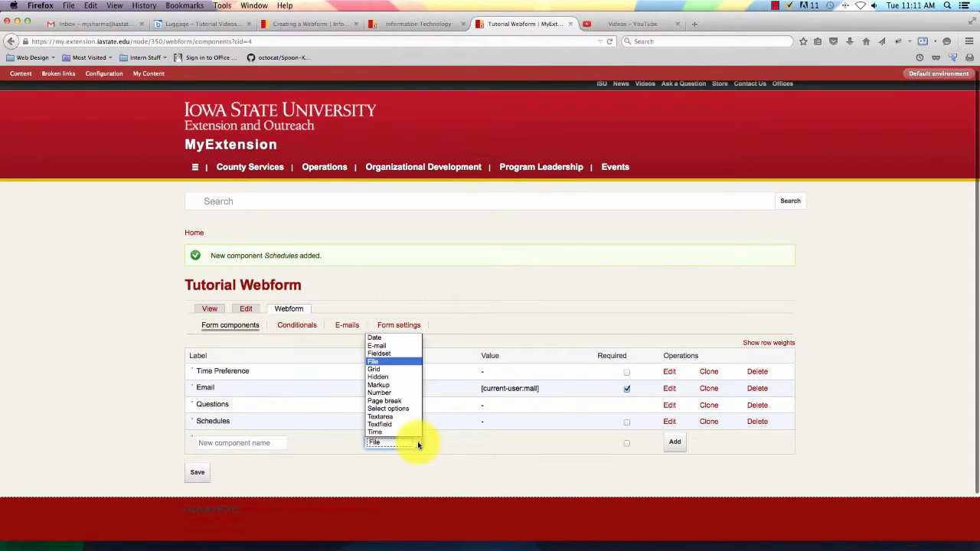
left_click(376, 369)
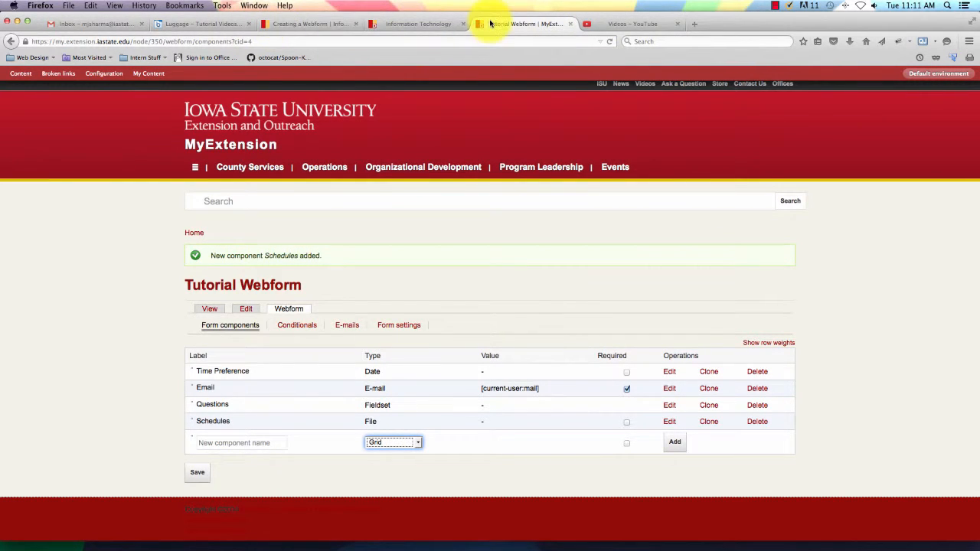
left_click(256, 443)
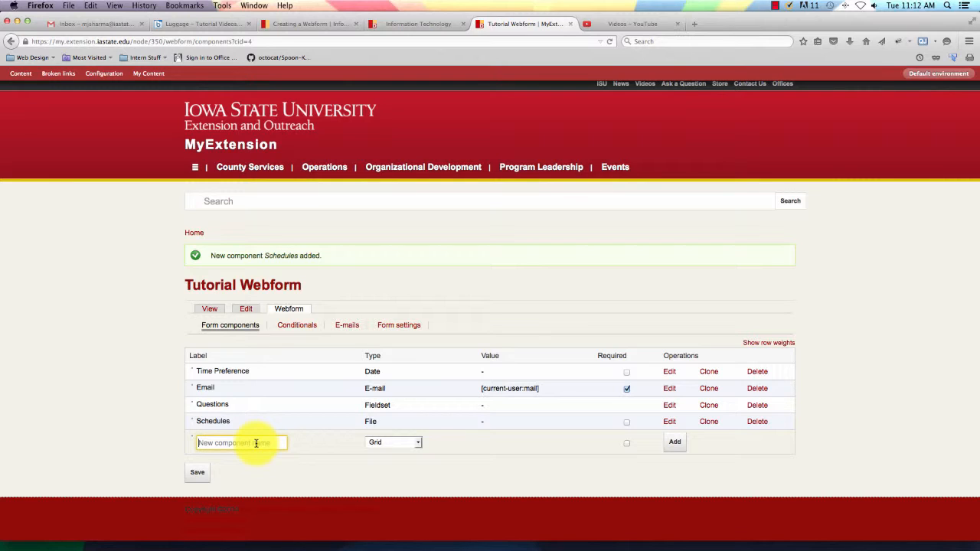
type("Rate Ex")
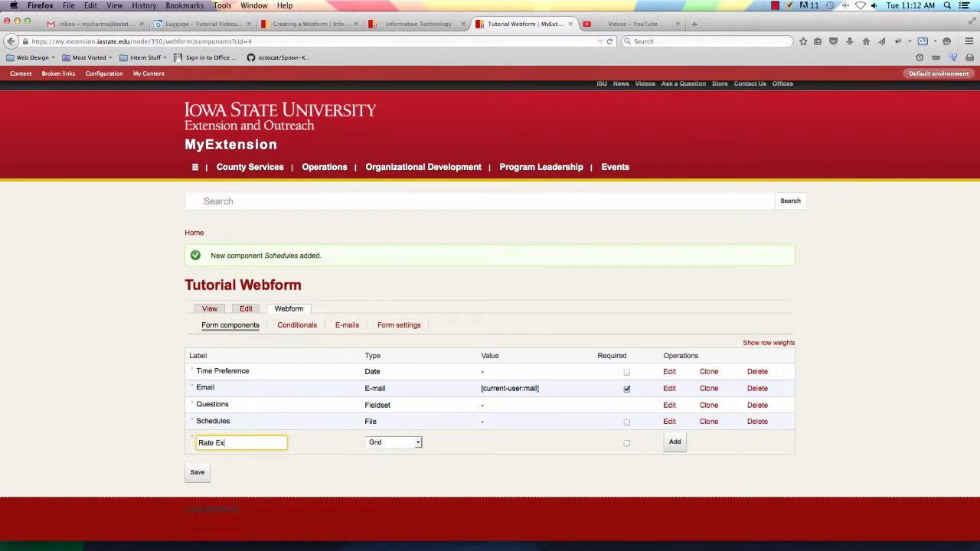
type("perience")
left_click(626, 443)
left_click(674, 447)
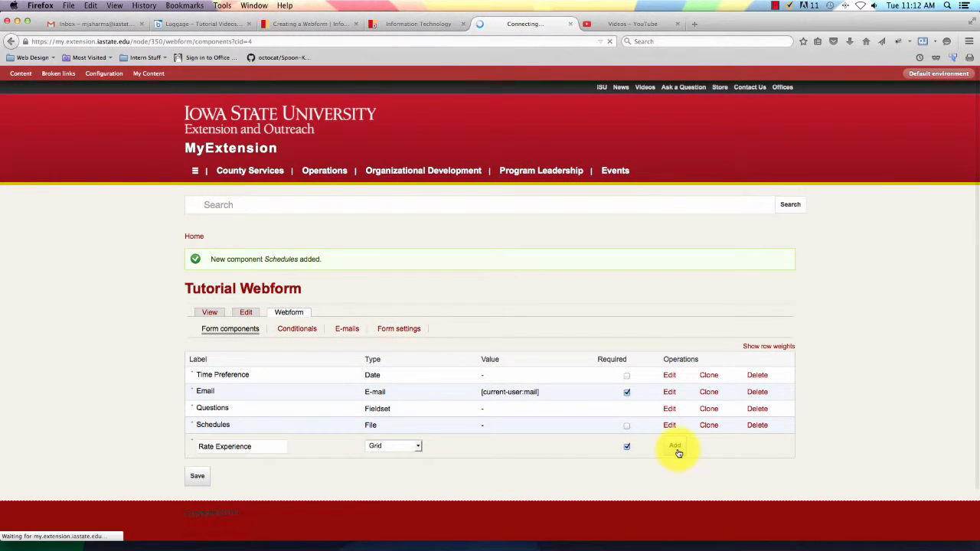
scroll(313, 344, "down", 5)
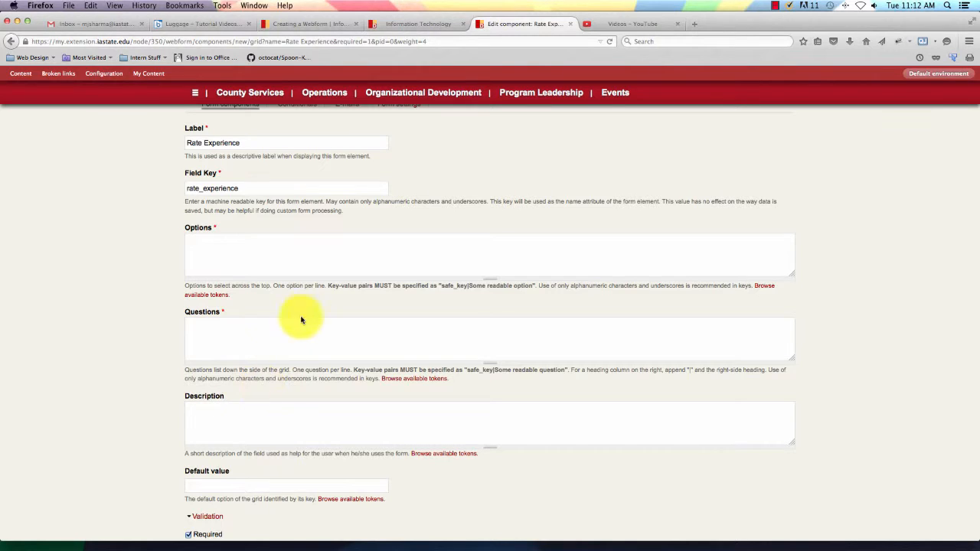
Enter grid options great|Great, good|Good, ok|OK, not_good|Not Good, horrible|Horrible.
left_click(292, 245)
scroll(260, 249, "down", 1)
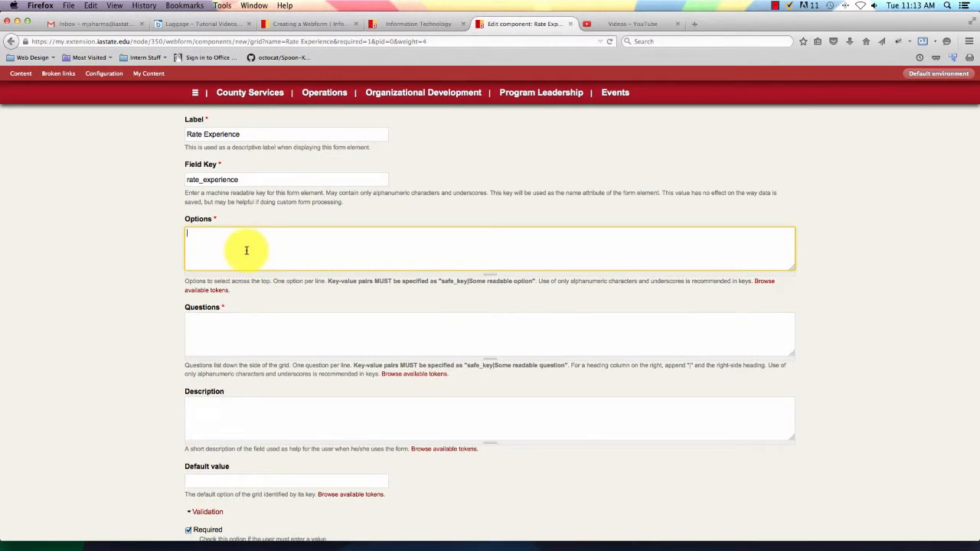
type("Great")
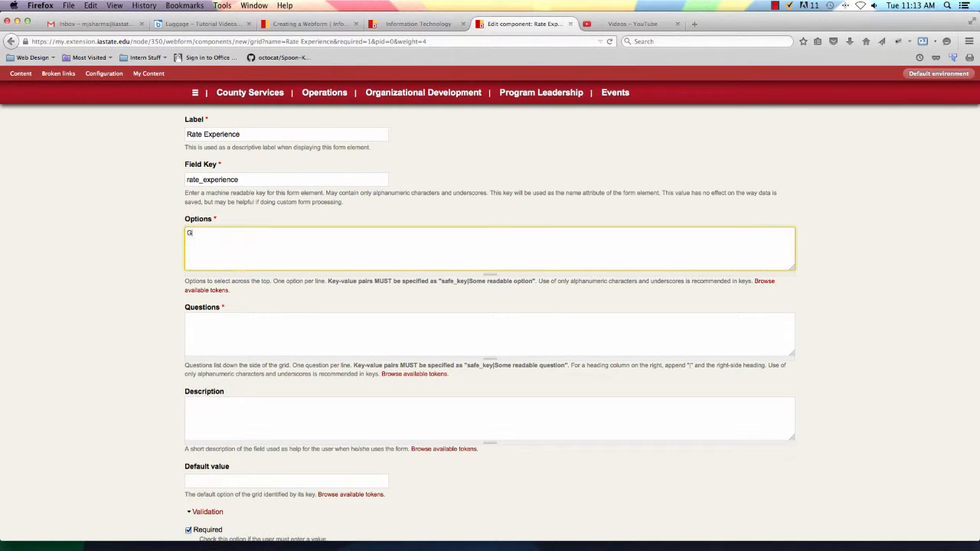
key("BackSpace")
key("BackSpace")
key("BackSpace")
key("BackSpace")
key("BackSpace")
type("great|Great, good|Good, ok|OK, not_good")
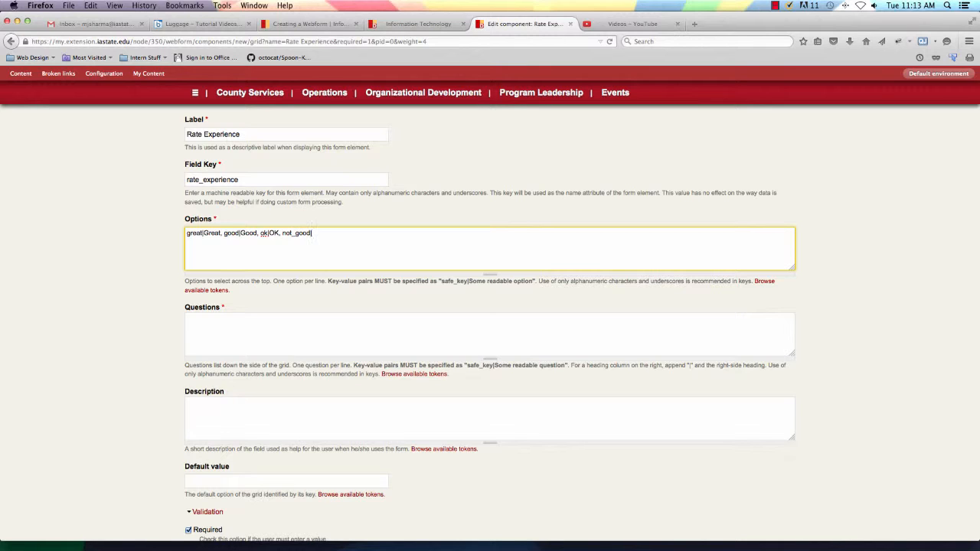
type("|Not Good, horrible|hor")
key("BackSpace")
key("BackSpace")
key("BackSpace")
type("Horrible")
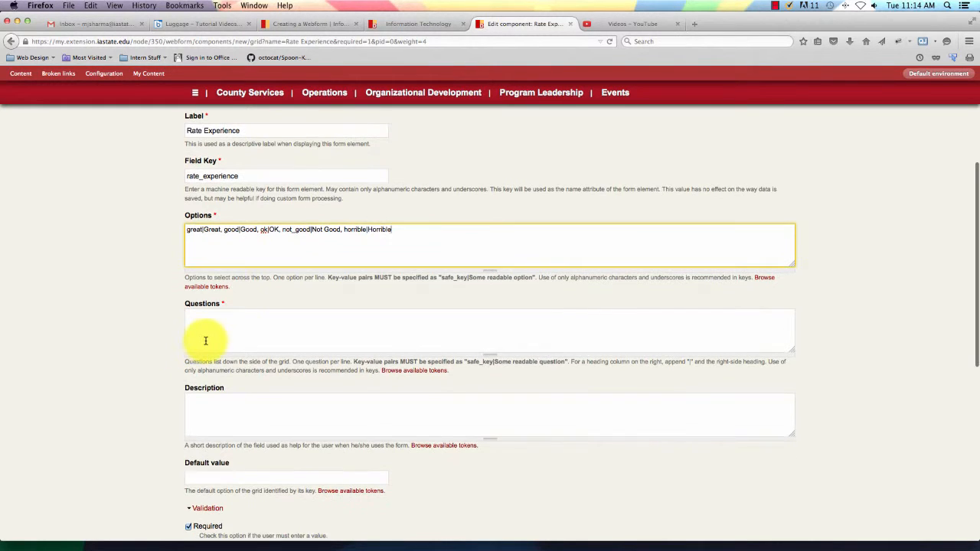
Paste the questions last_month|last month, june|June, may|May into Questions.
left_click(204, 330)
type("last_month|last month, june|June, may|May")
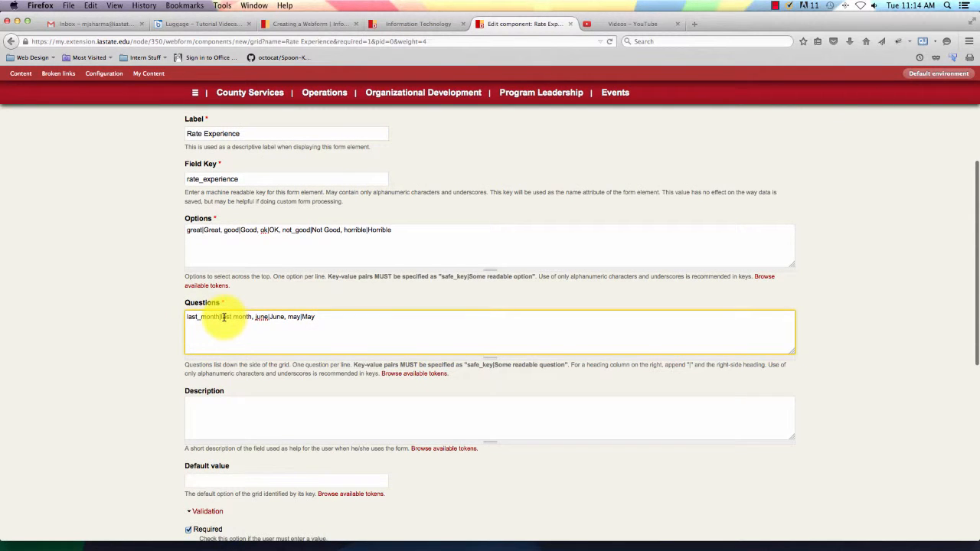
scroll(225, 316, "up", 1)
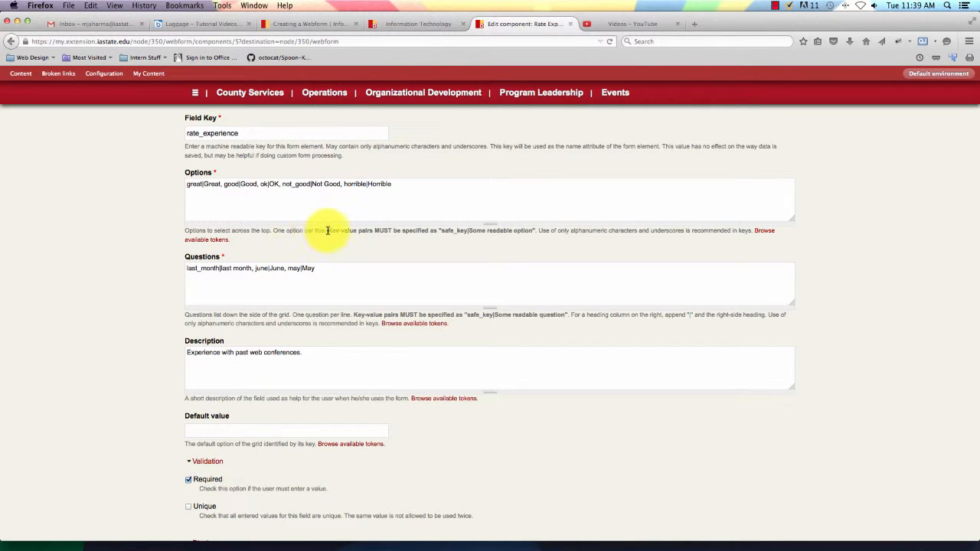
Put each Rate Experience option, great through horrible, on its own line.
left_click(223, 187)
key("Return")
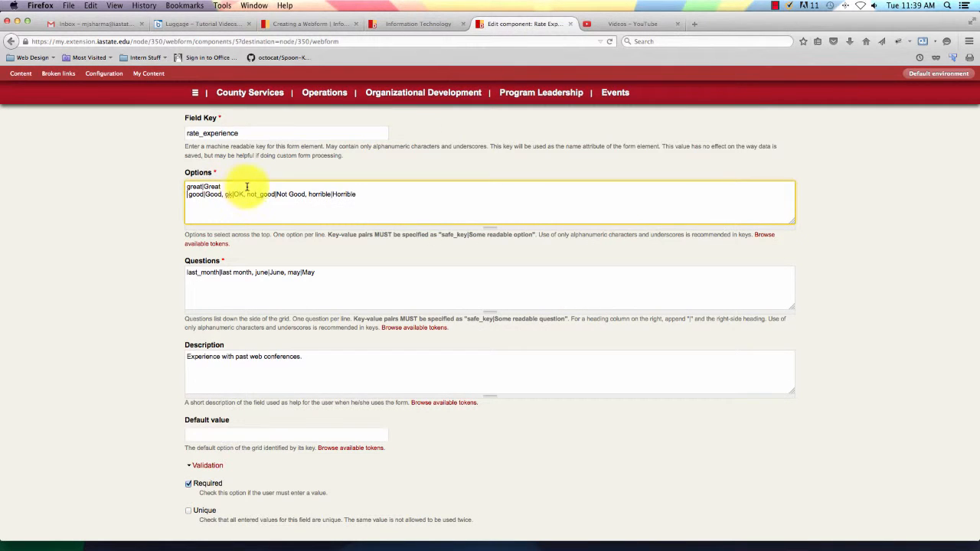
left_click(225, 194)
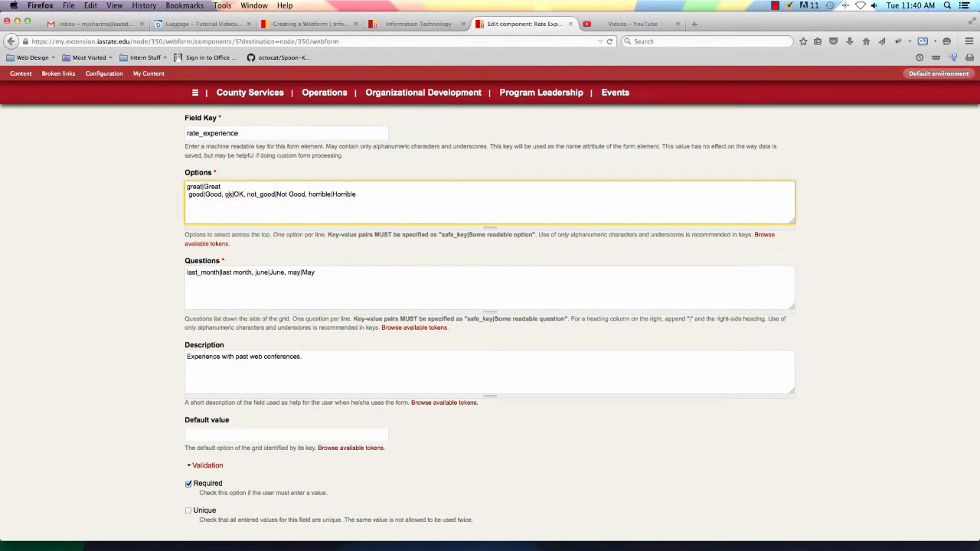
key("BackSpace")
key("BackSpace")
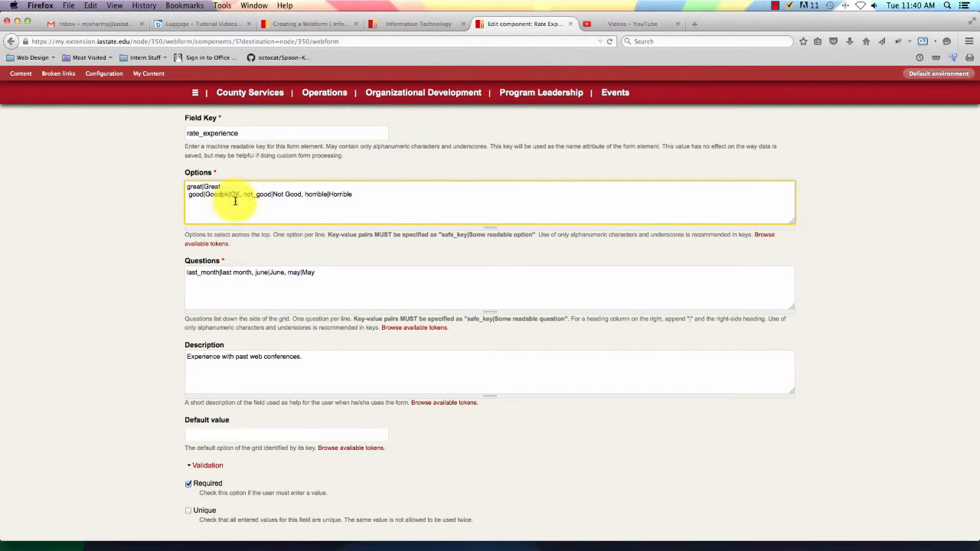
key("Return")
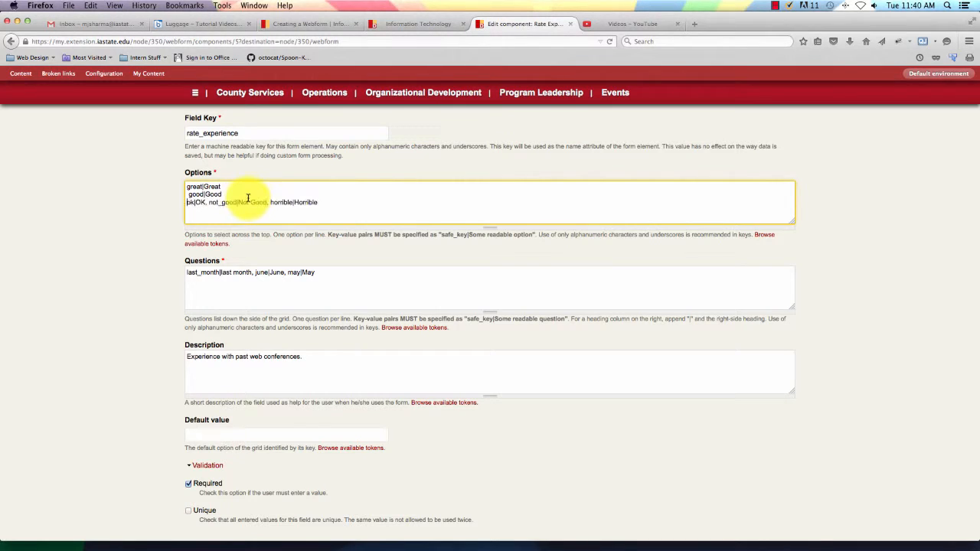
left_click(209, 203)
key("BackSpace")
key("BackSpace")
key("Return")
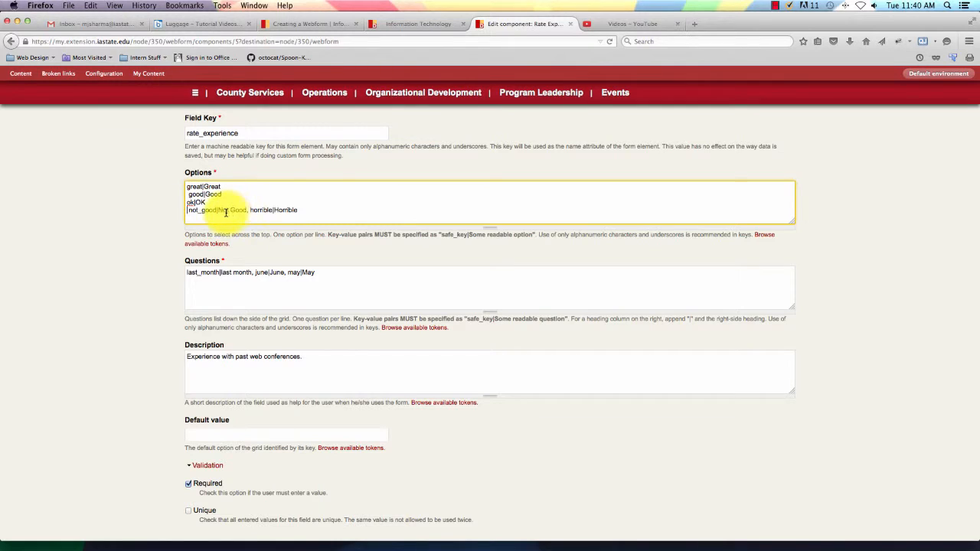
key("Delete")
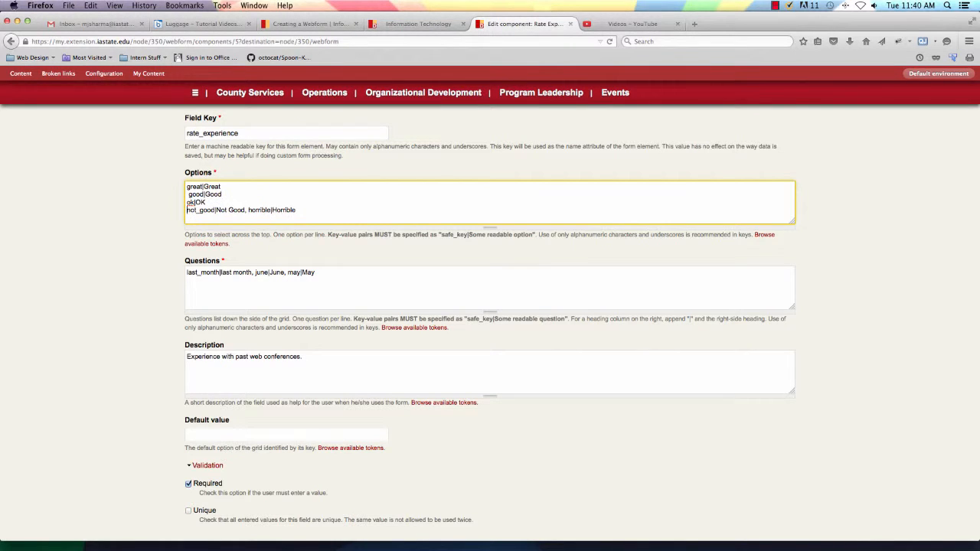
left_click(249, 210)
key("BackSpace")
key("BackSpace")
key("Return")
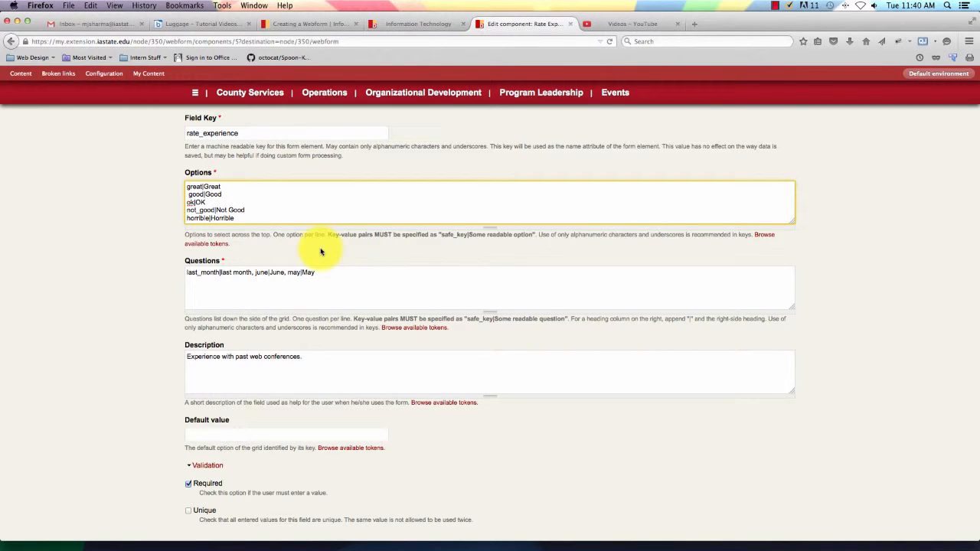
Put the last month, June and May questions on separate lines.
left_click(255, 273)
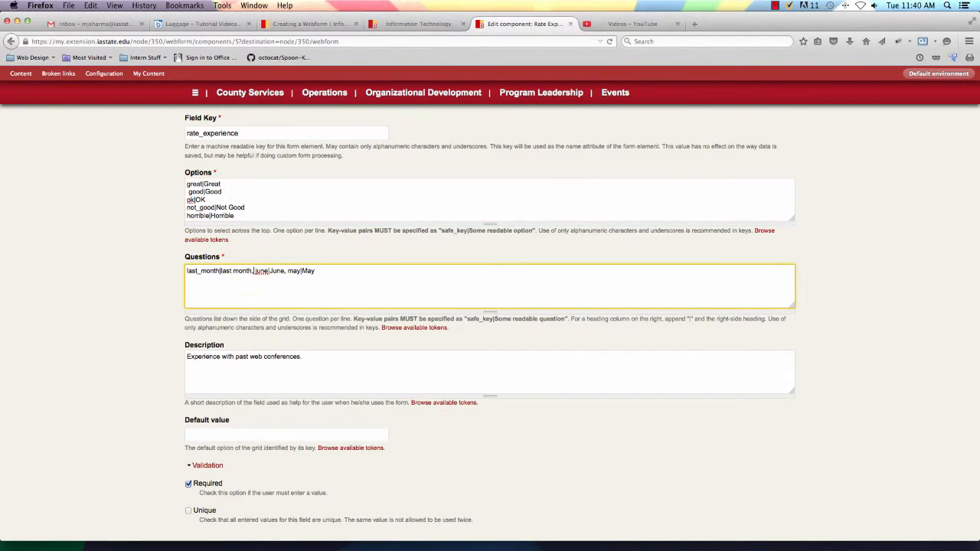
key("BackSpace")
key("BackSpace")
key("Return")
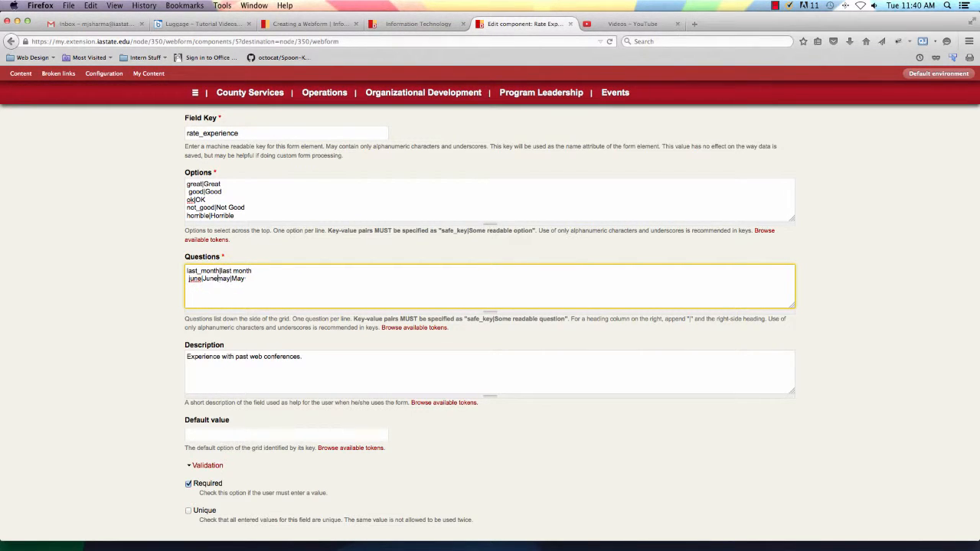
left_click(223, 279)
key("BackSpace")
key("BackSpace")
key("Return")
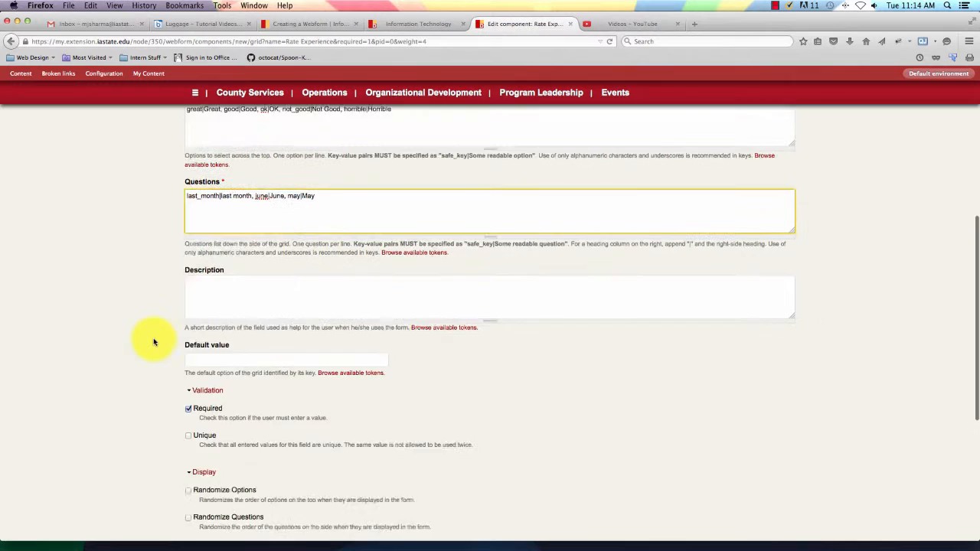
scroll(154, 342, "down", 1)
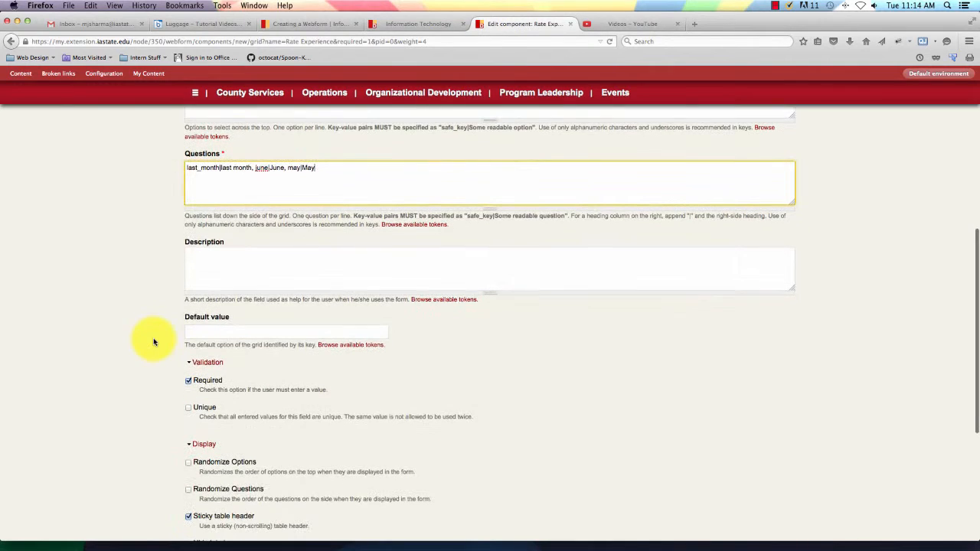
Describe the grid as 'Experience with past web conferences.' and save the component.
left_click(261, 275)
type("E")
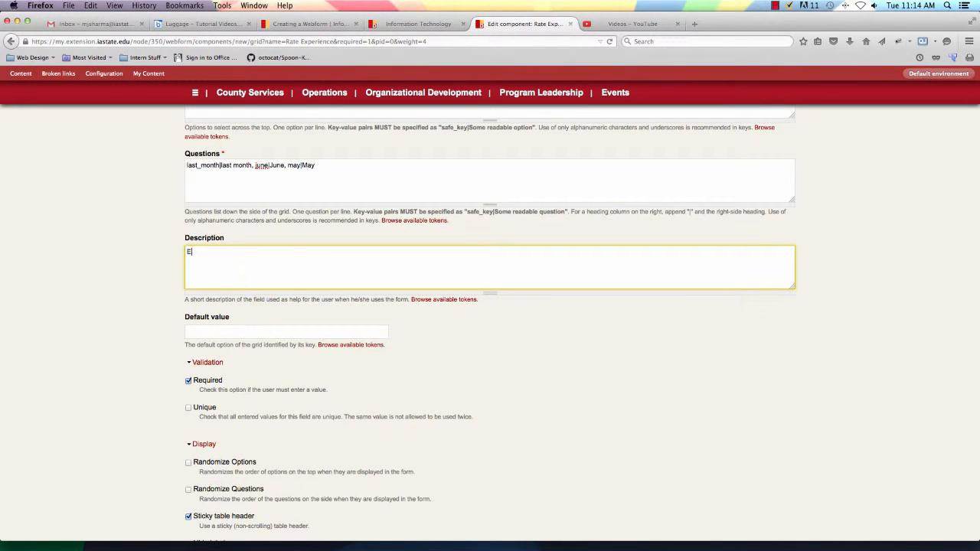
type("xperience of past")
key("BackSpace")
key("BackSpace")
key("BackSpace")
key("BackSpace")
key("BackSpace")
key("BackSpace")
key("BackSpace")
type("with past web conferences.")
scroll(264, 367, "down", 3)
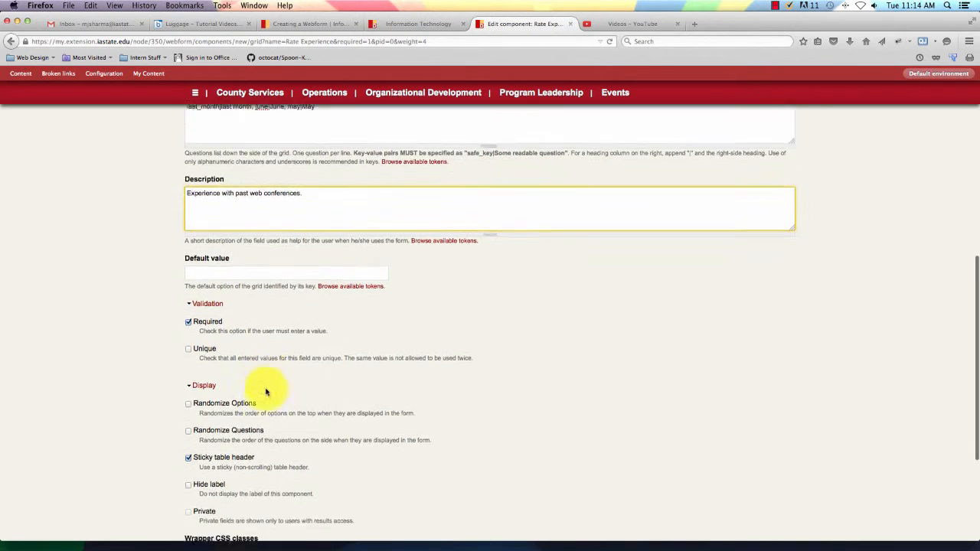
scroll(266, 392, "up", 1)
scroll(266, 392, "down", 2)
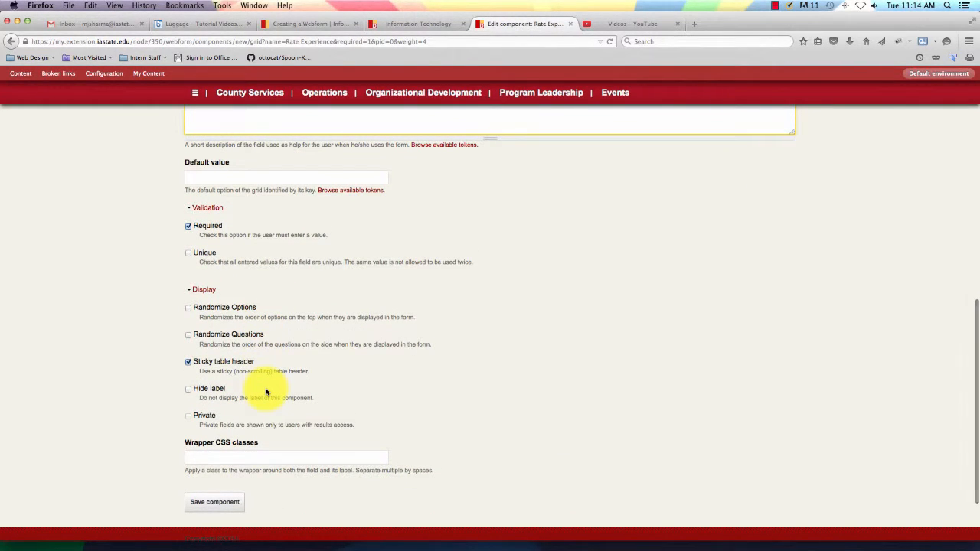
scroll(266, 392, "down", 1)
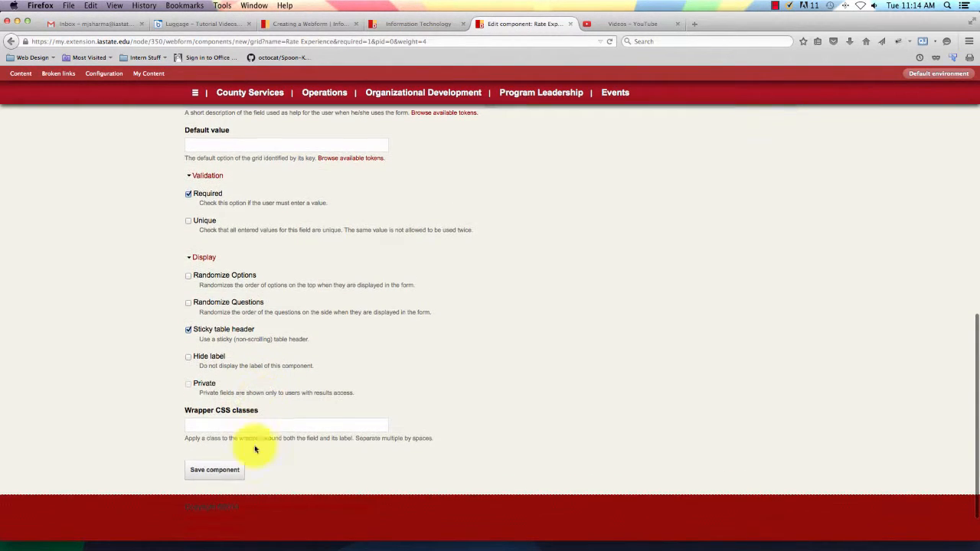
left_click(224, 471)
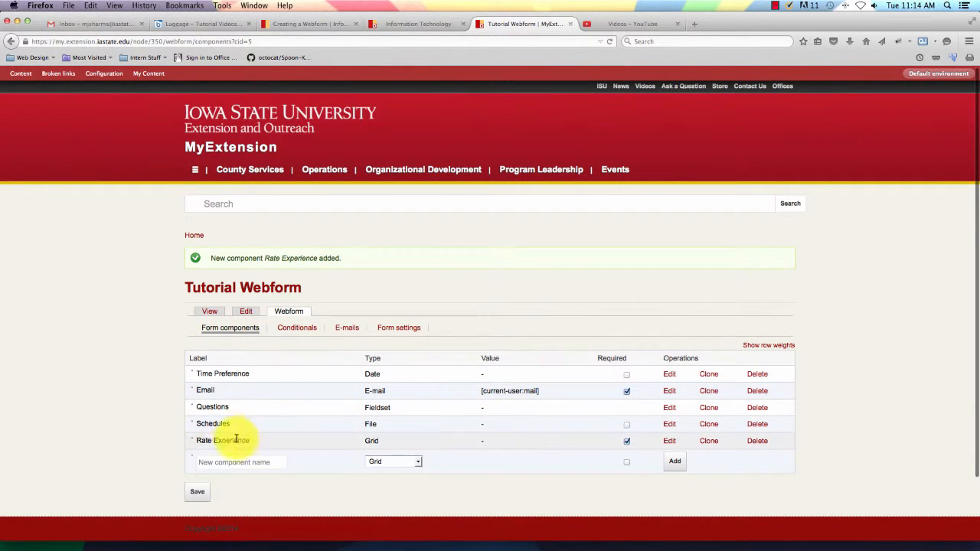
Set the new component type to Markup and name it 'Switching Topic'.
left_click(420, 464)
left_click(420, 464)
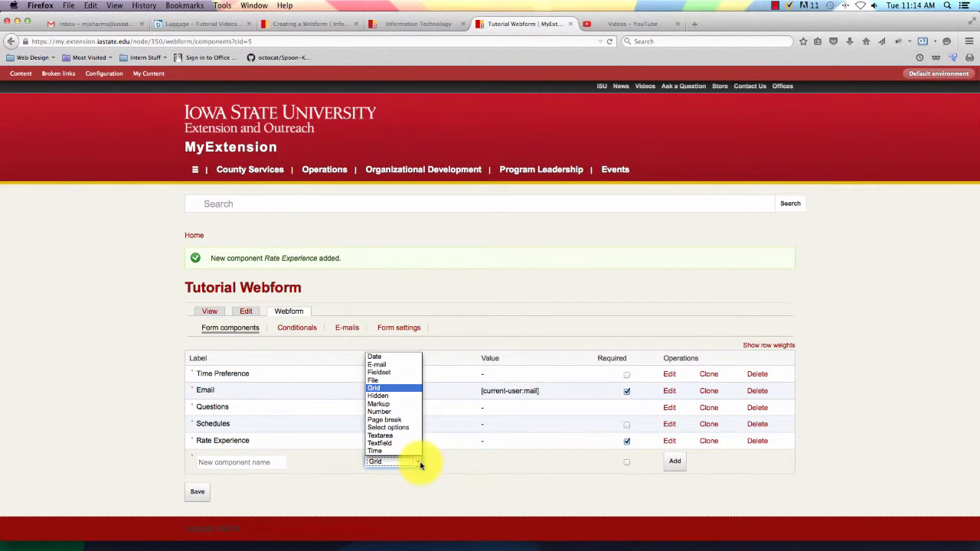
left_click(399, 396)
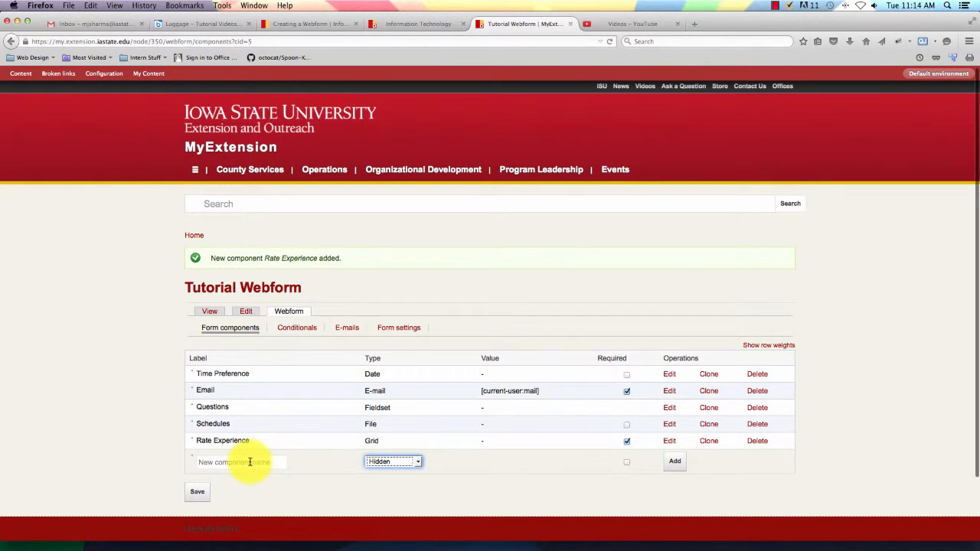
left_click(250, 462)
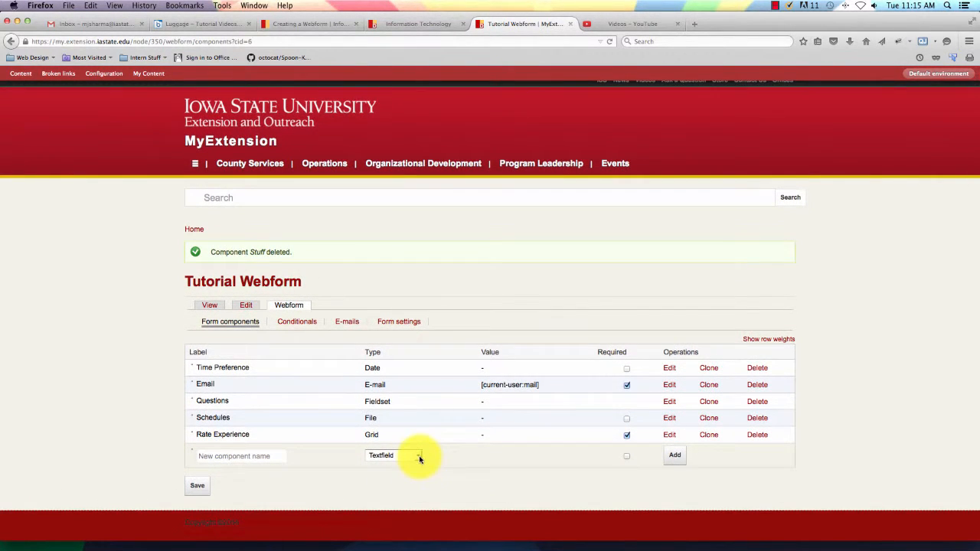
left_click(419, 458)
left_click(419, 458)
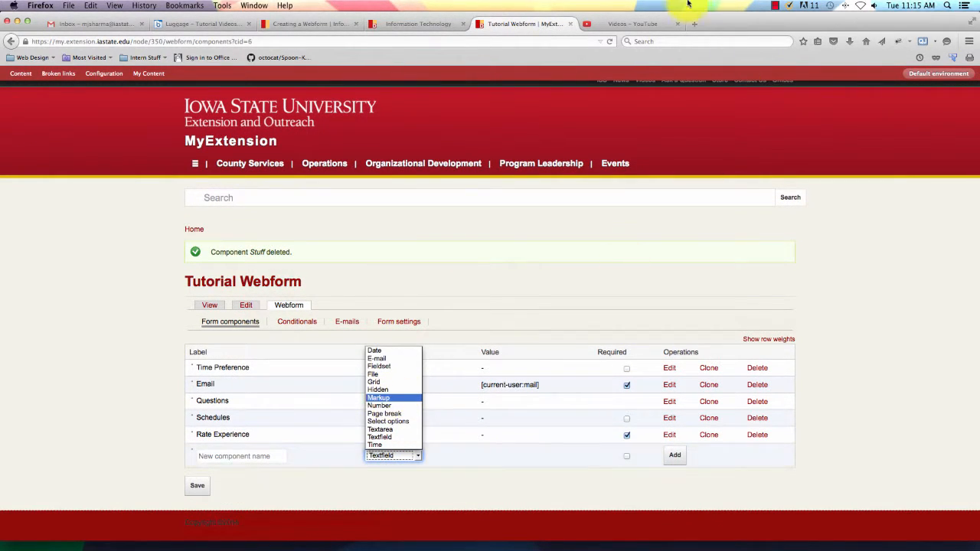
left_click(539, 29)
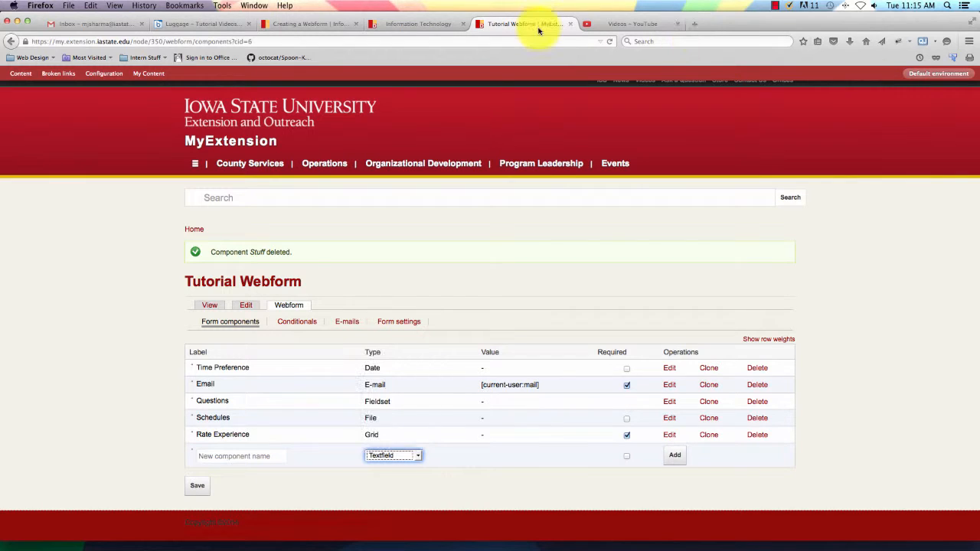
left_click(413, 456)
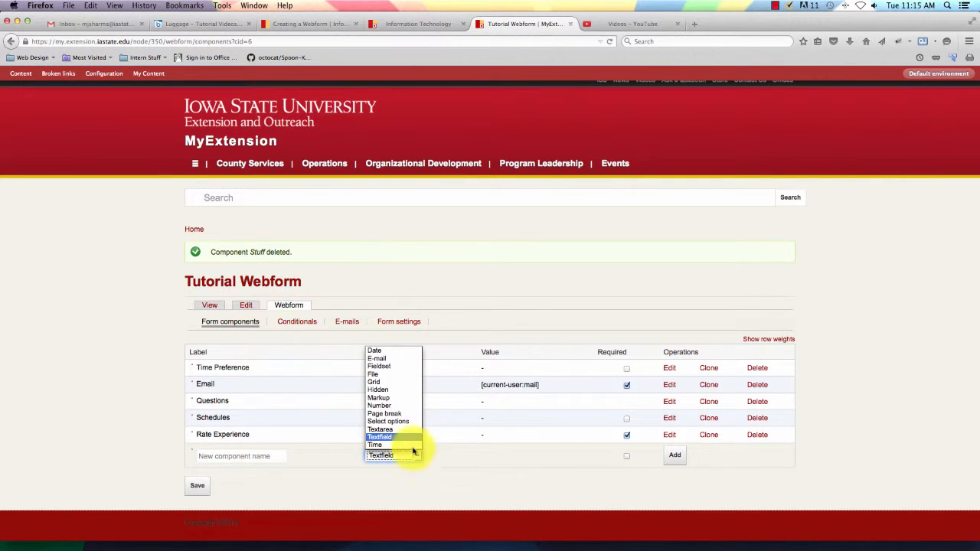
left_click(385, 401)
left_click(216, 454)
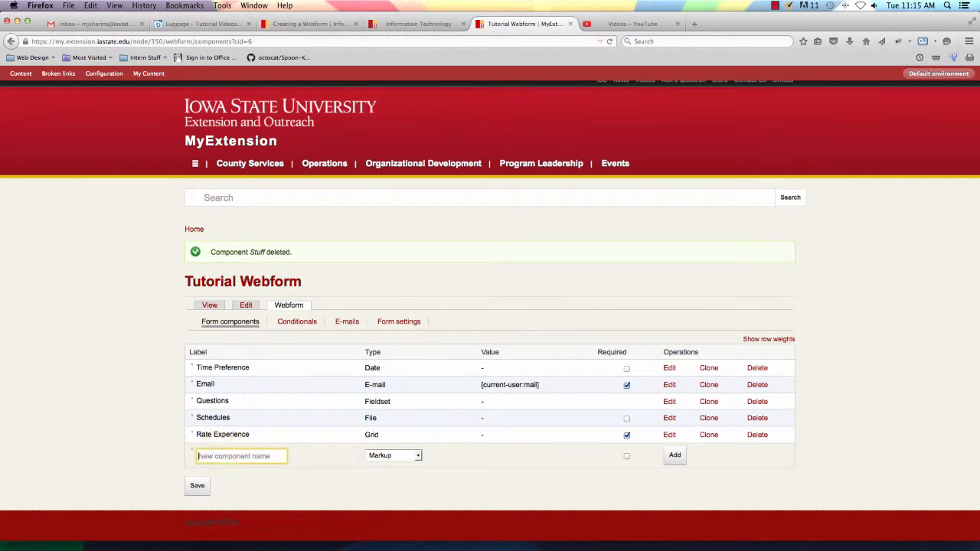
type("Switching Topic")
Add Switching Topic to the form as a required component.
left_click(626, 456)
left_click(674, 455)
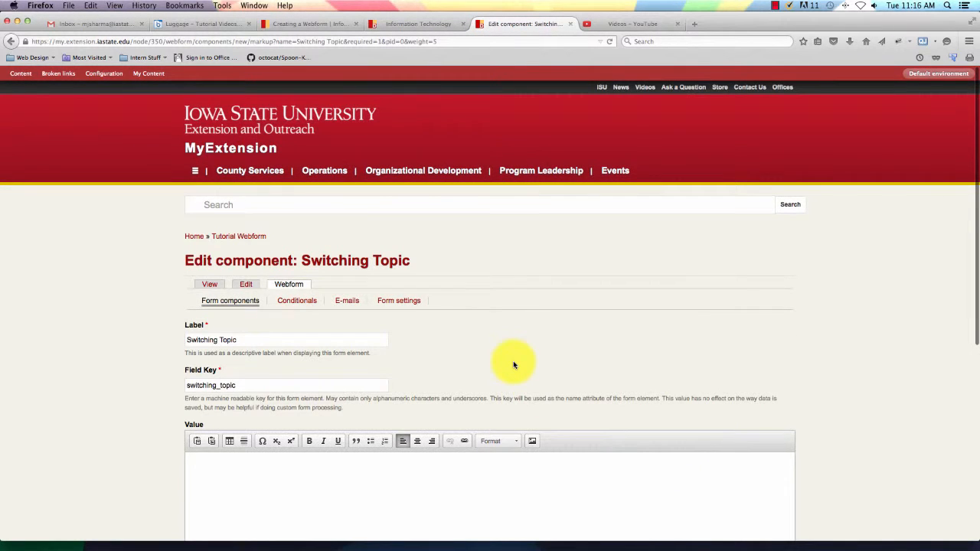
scroll(513, 361, "down", 3)
scroll(513, 361, "down", 1)
scroll(513, 361, "up", 2)
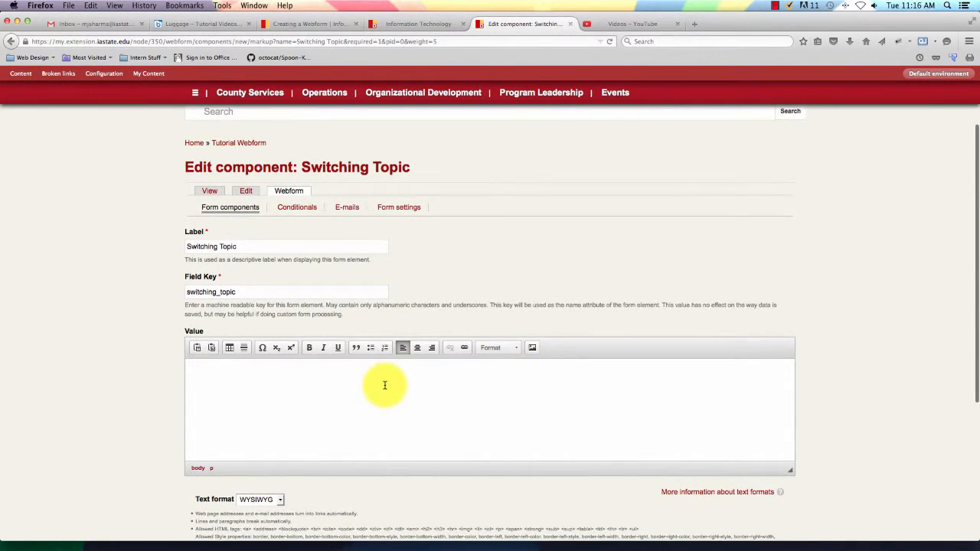
scroll(386, 385, "up", 1)
scroll(319, 385, "up", 1)
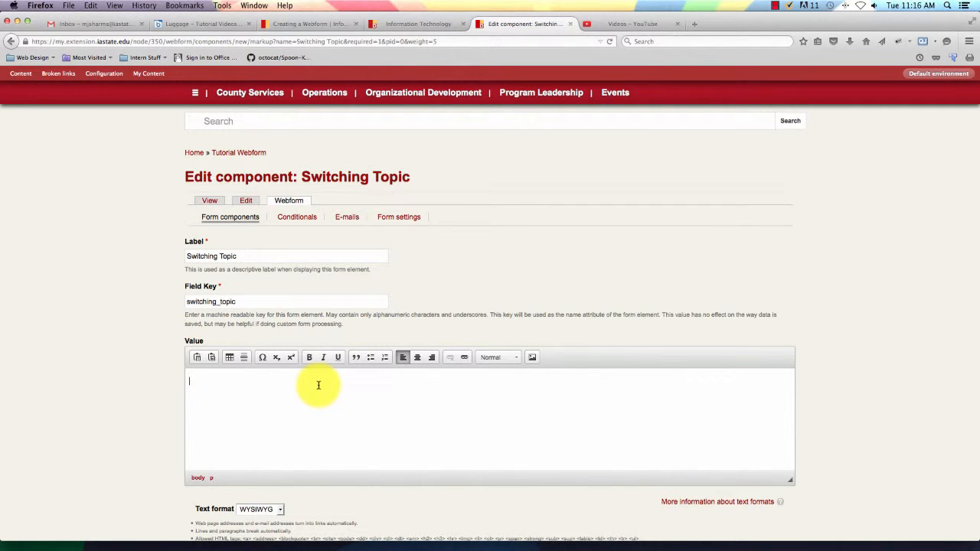
Set the markup value to "Next Week's Meeting" and save the component.
type("Next ")
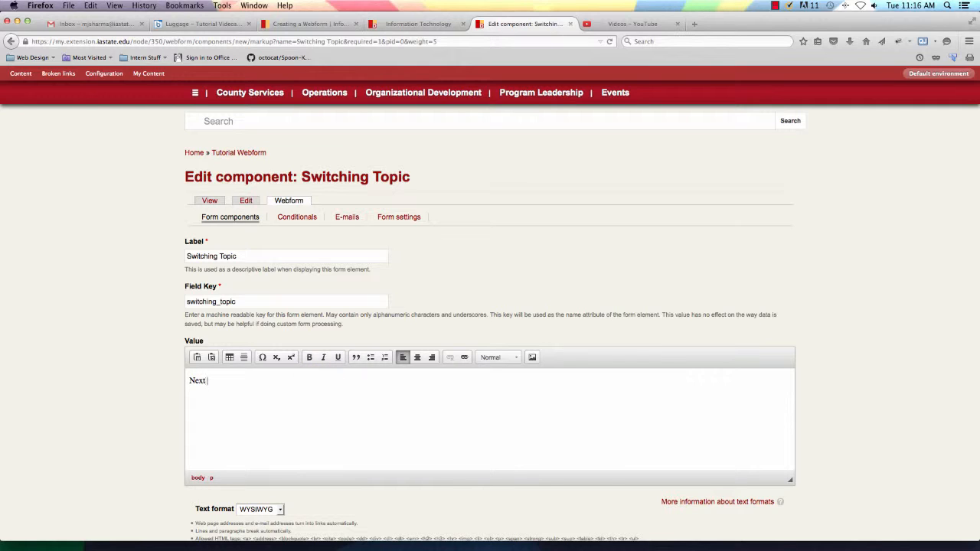
type("Weeks Meeting")
left_click(227, 380)
type("'s")
scroll(170, 383, "down", 5)
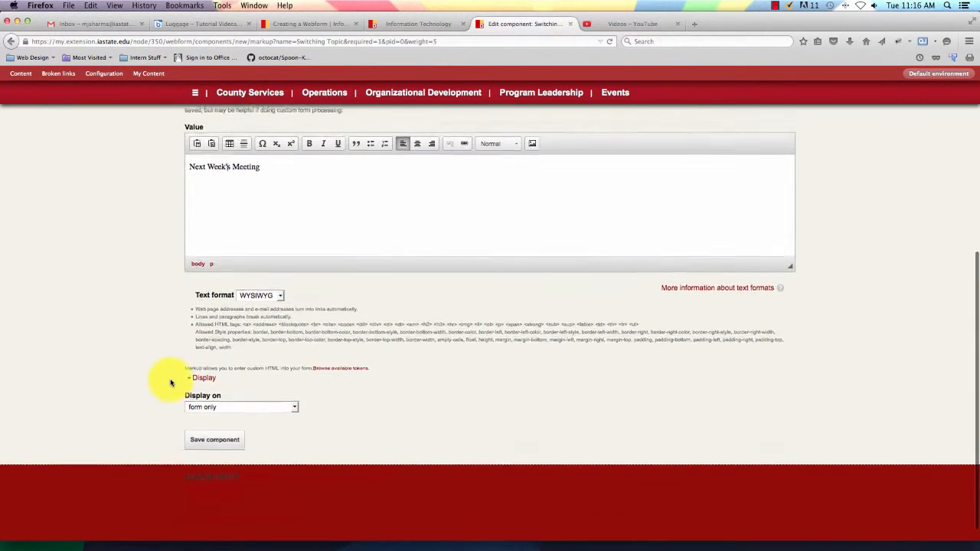
left_click(218, 450)
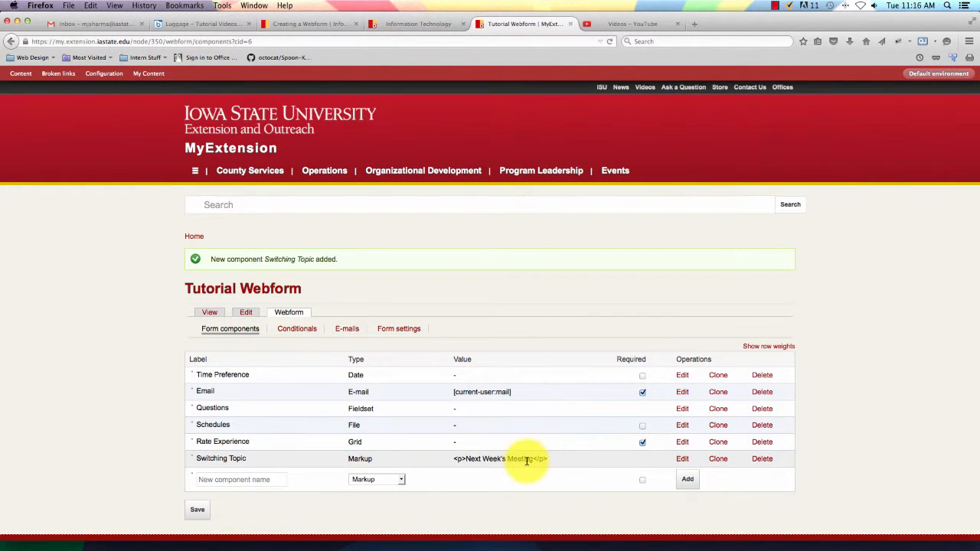
Add a required Number component named 'Times you have hosted a web conference'.
left_click(404, 480)
left_click(375, 434)
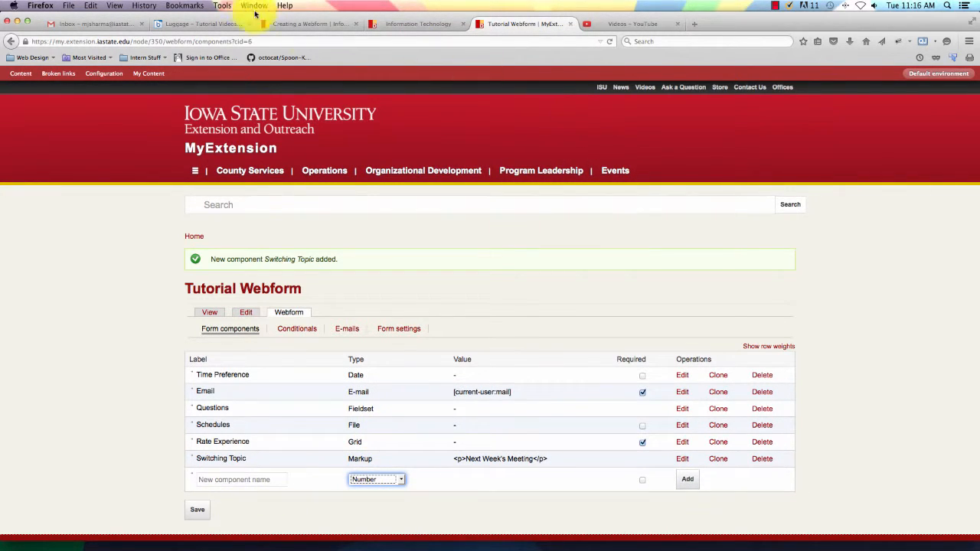
scroll(444, 306, "down", 3)
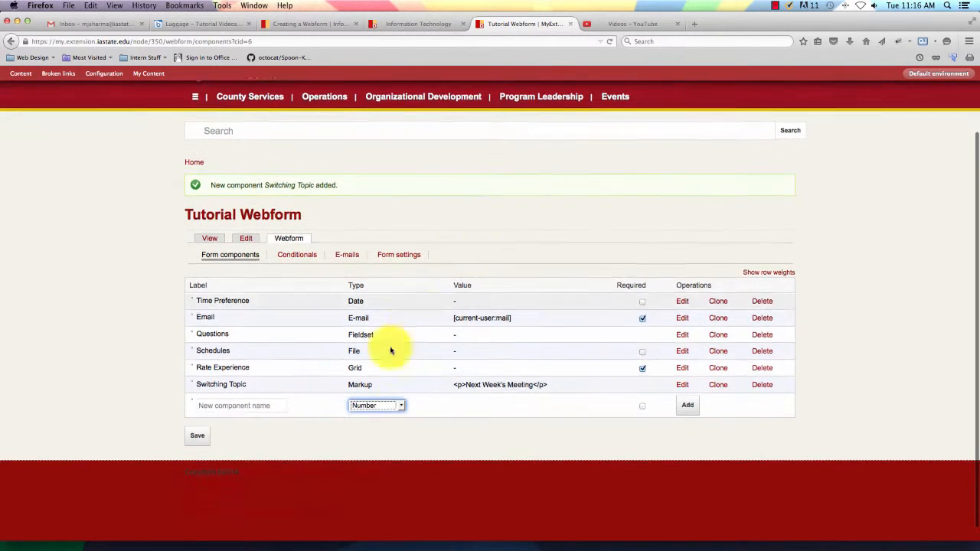
left_click(233, 401)
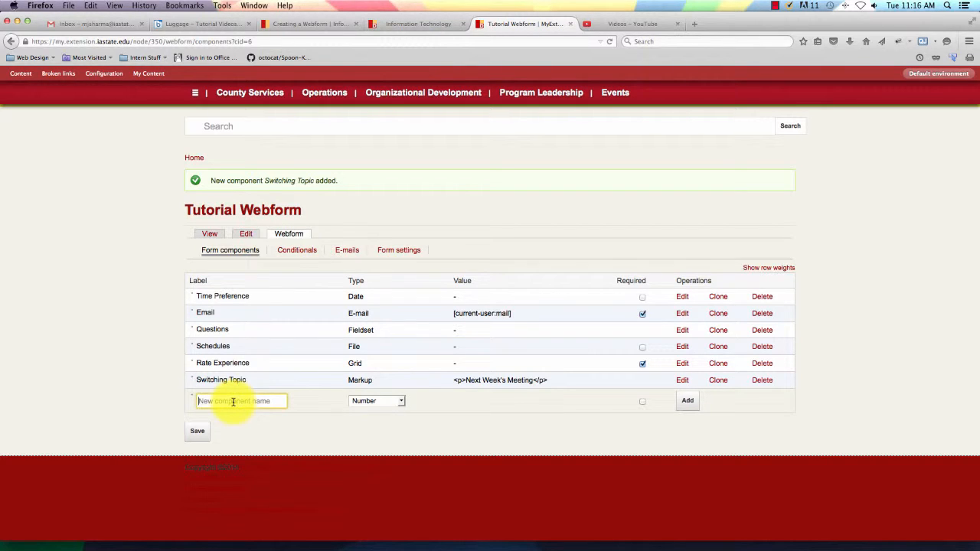
type("Ti")
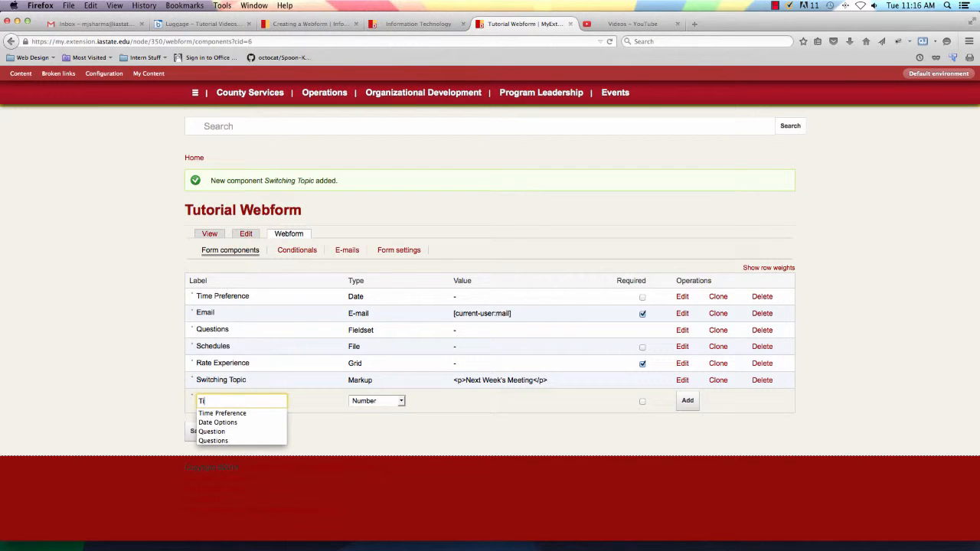
type("mes")
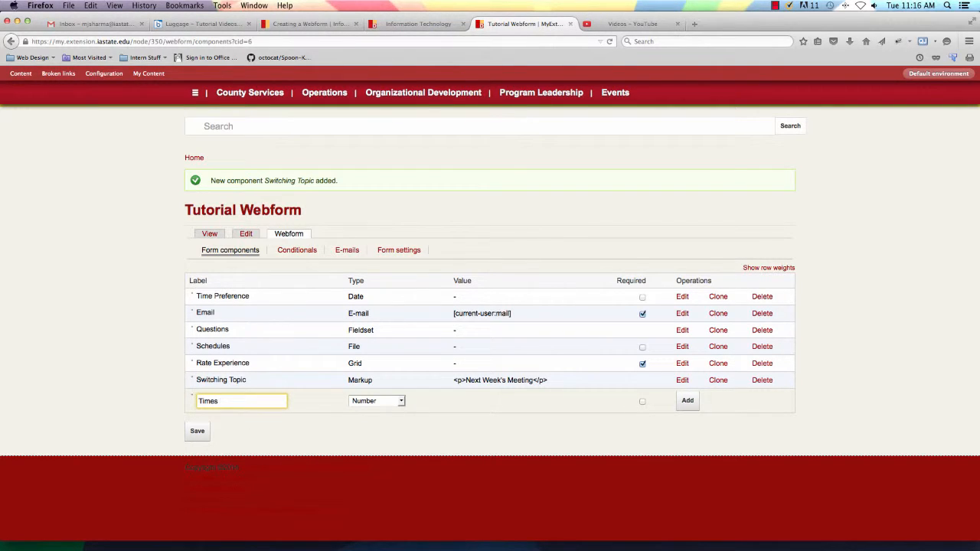
type(" you")
type(" have hosted a web conf")
type("erence")
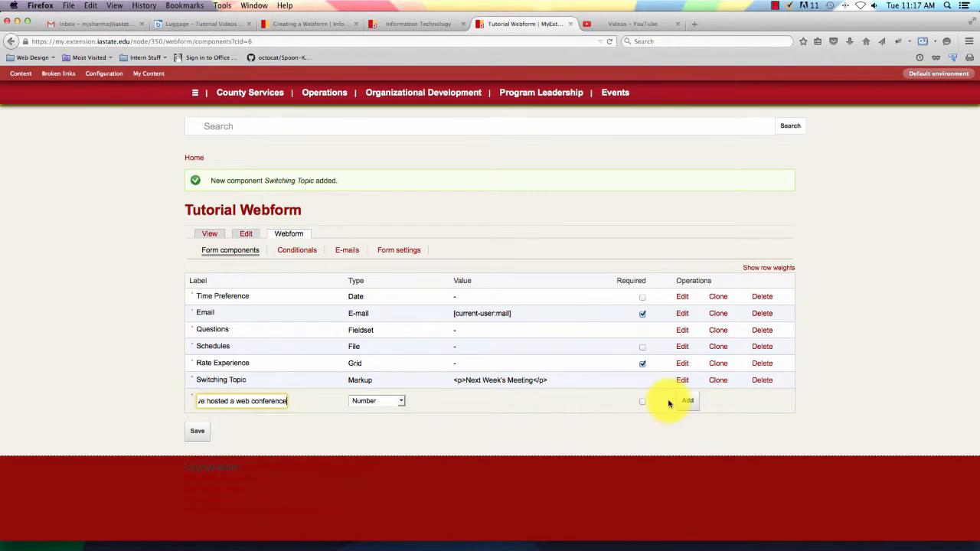
left_click(643, 401)
left_click(687, 401)
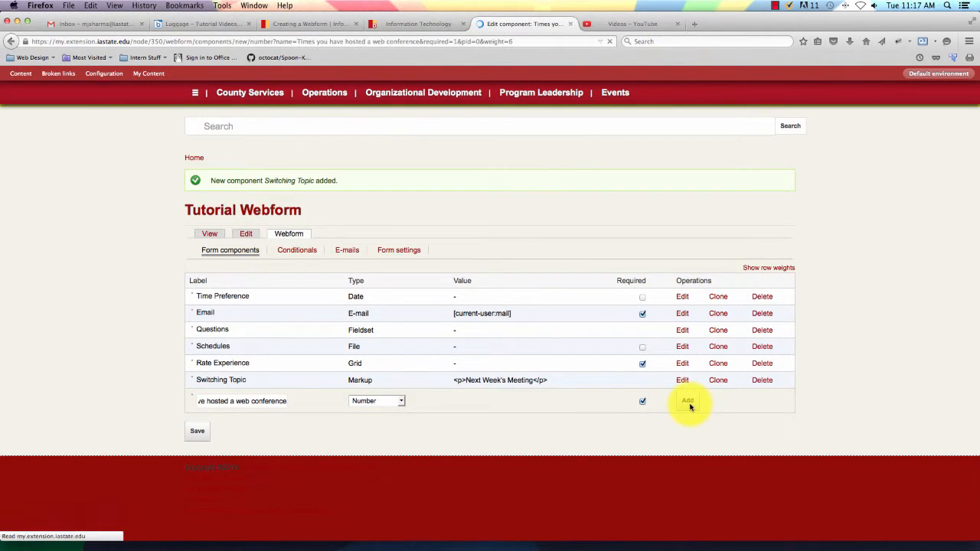
Set the number component's minimum allowed value to 0.
scroll(428, 398, "down", 2)
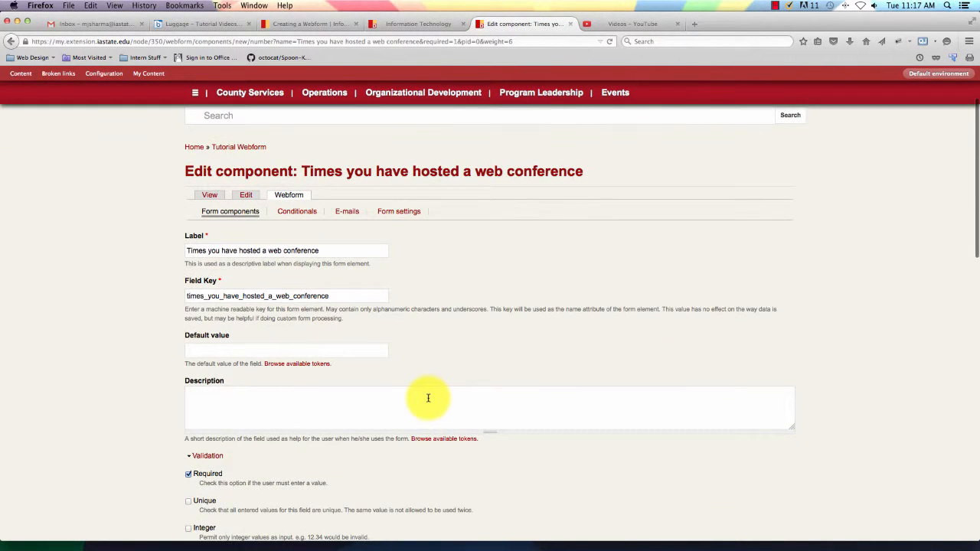
left_click(254, 348)
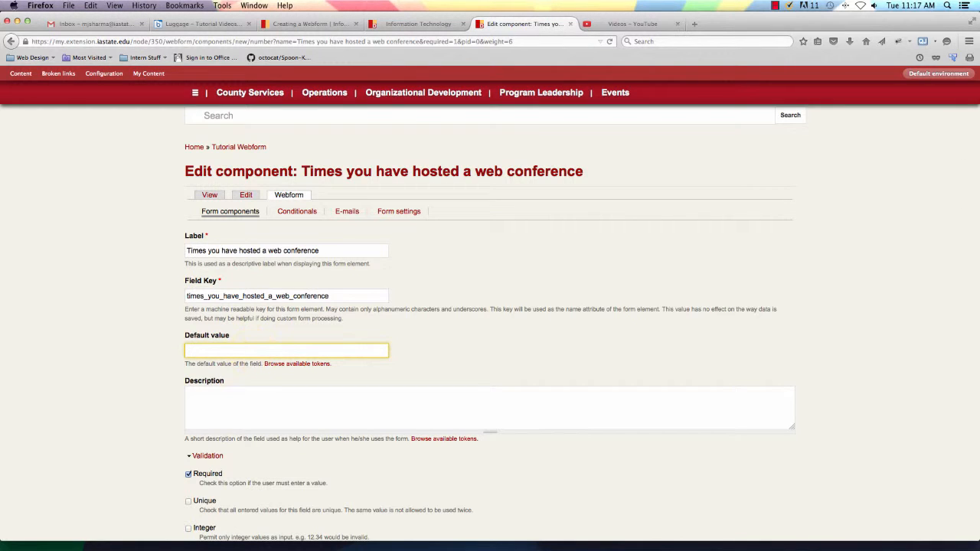
scroll(219, 372, "down", 2)
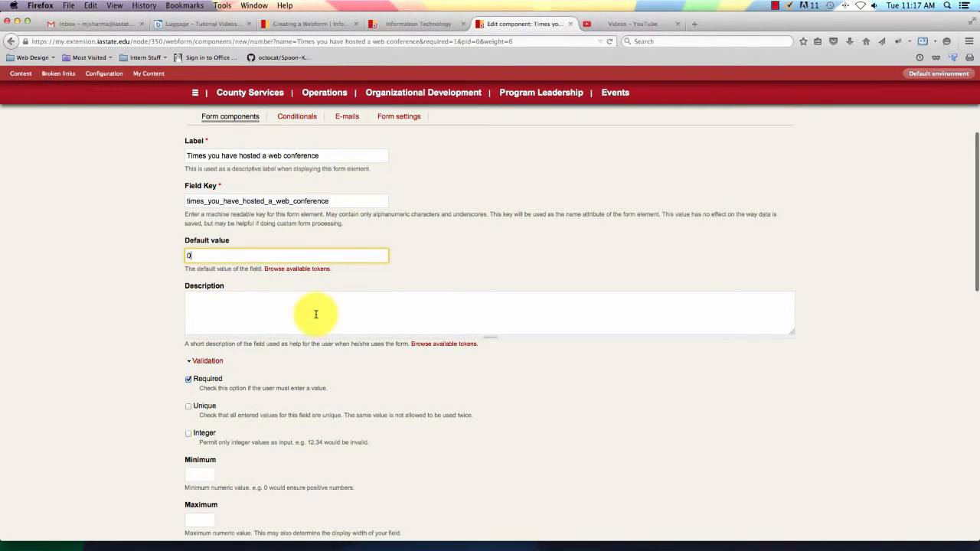
scroll(315, 313, "down", 3)
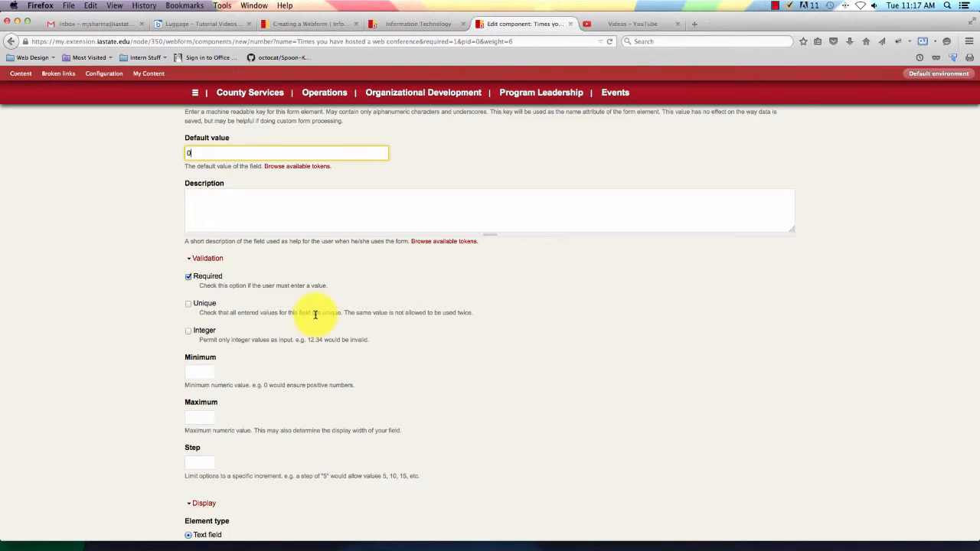
scroll(314, 313, "down", 2)
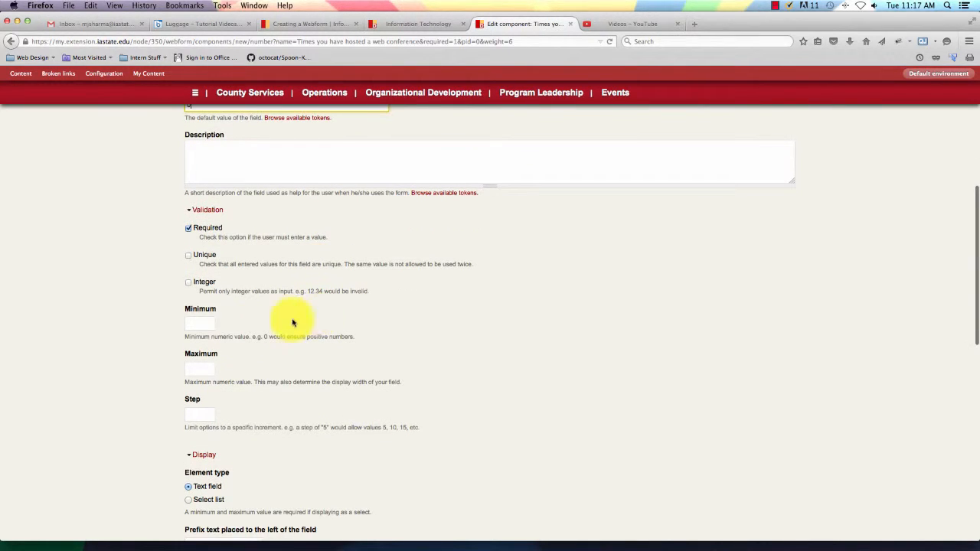
left_click(204, 321)
type("0")
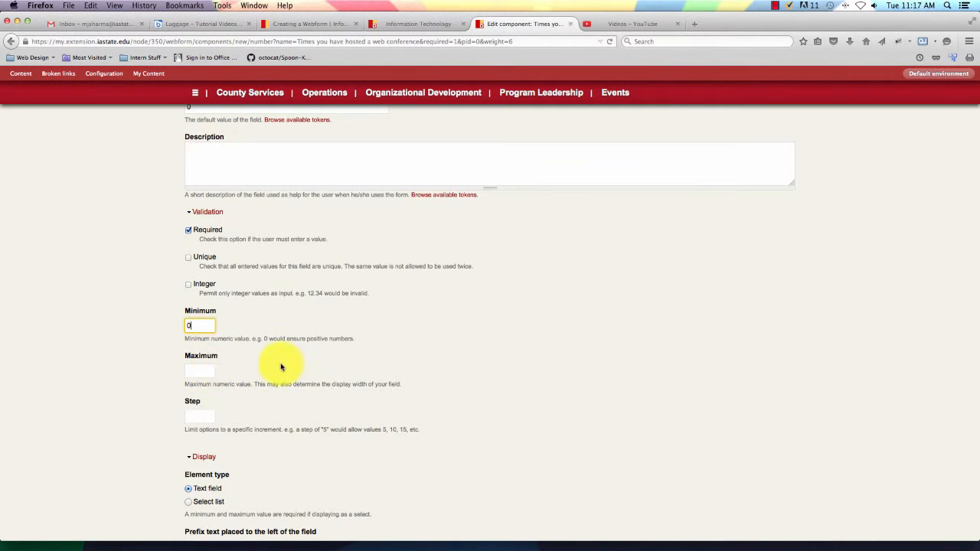
Keep decimal places at Automatic and save the number component.
scroll(280, 367, "down", 3)
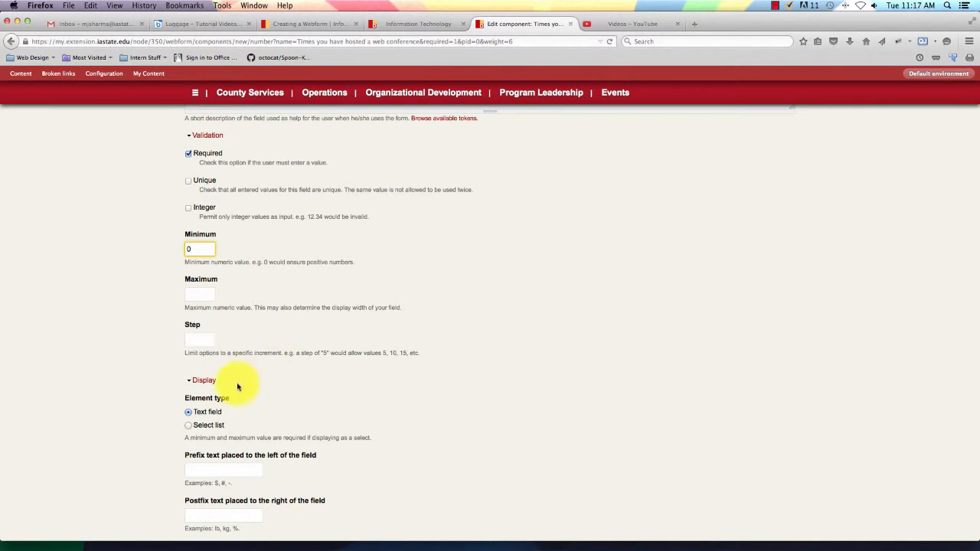
scroll(234, 403, "down", 2)
scroll(234, 402, "down", 5)
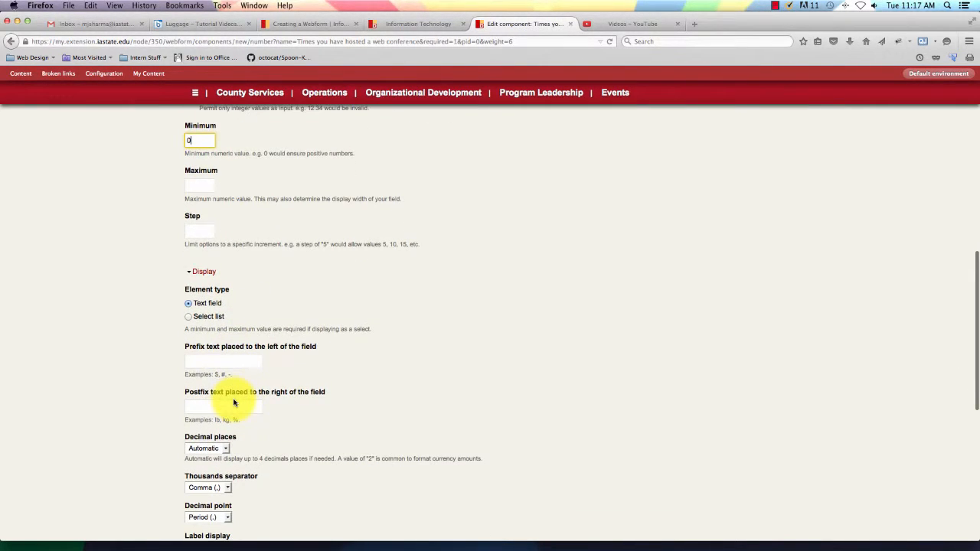
scroll(234, 403, "down", 1)
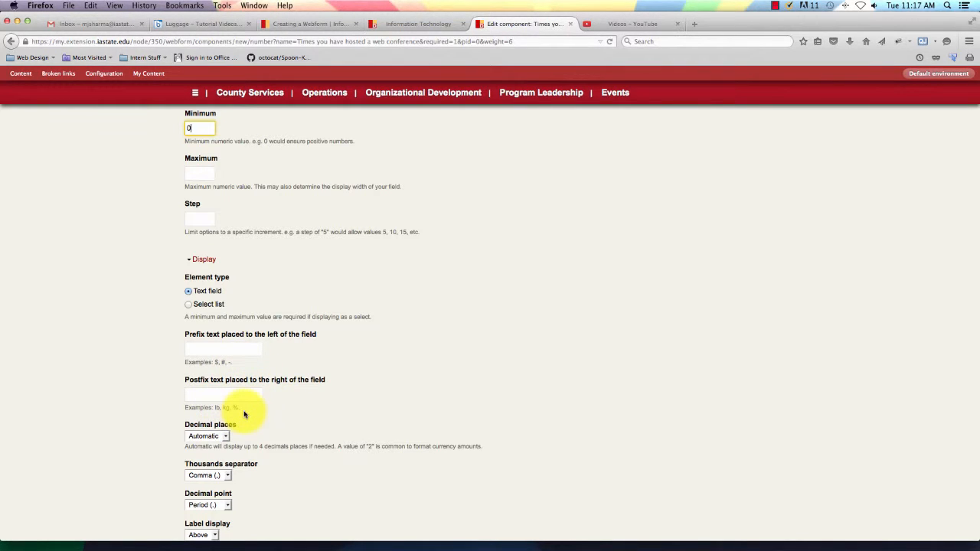
scroll(245, 414, "down", 3)
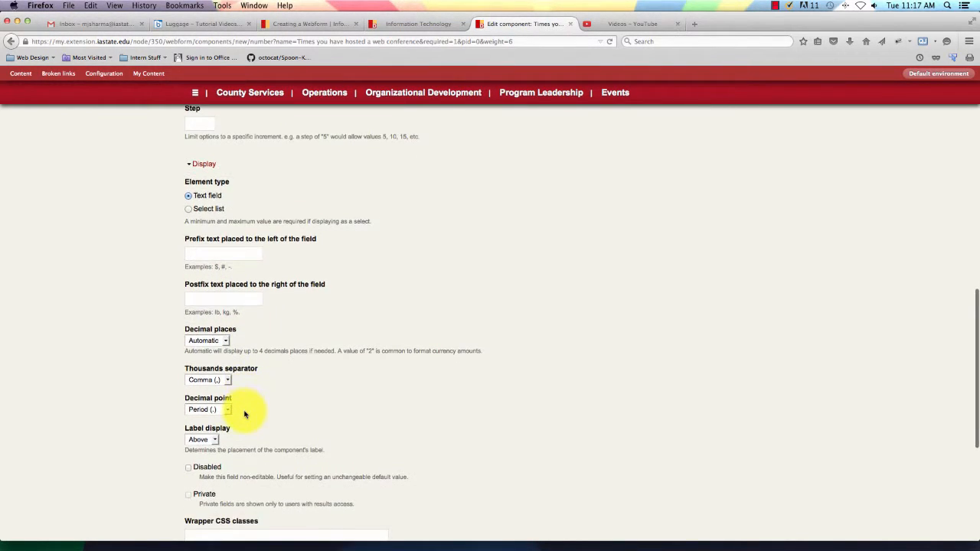
left_click(228, 340)
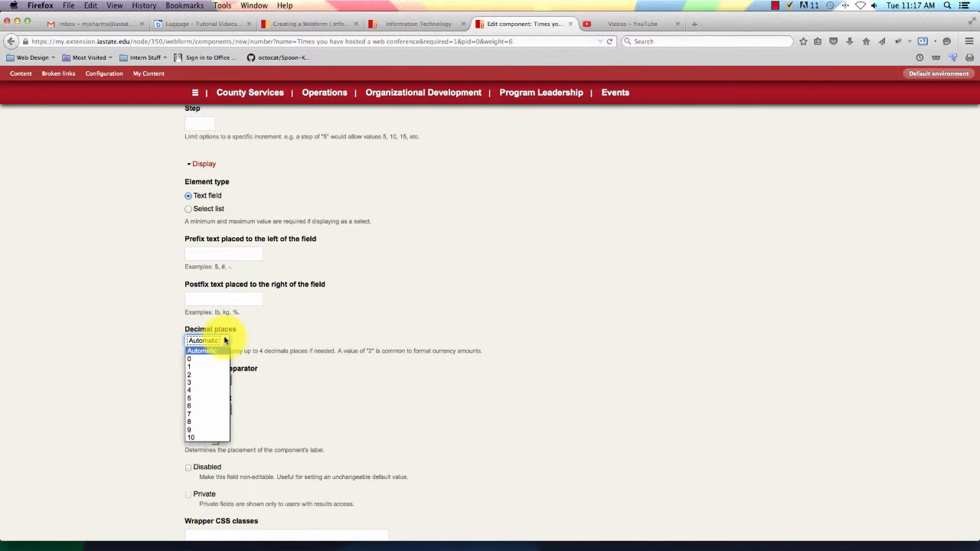
left_click(227, 340)
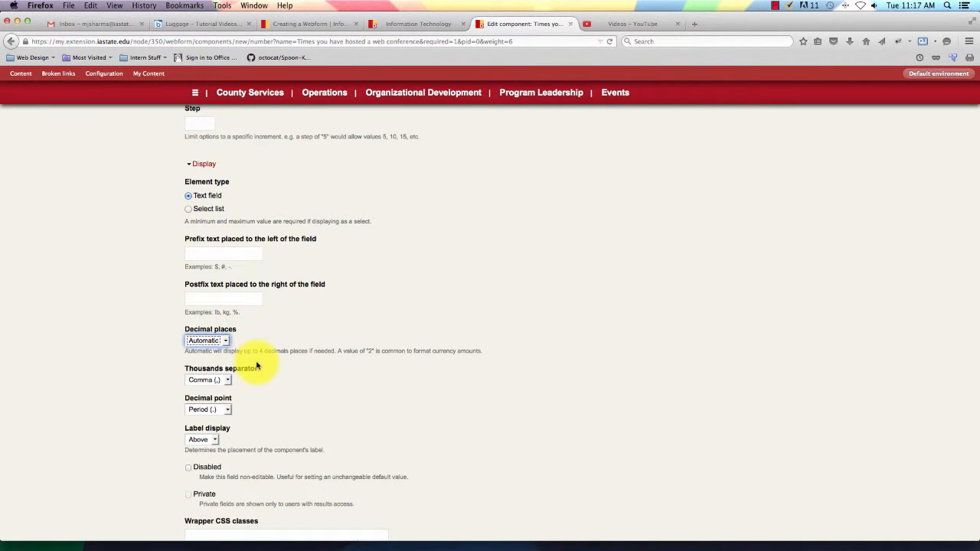
scroll(256, 366, "down", 3)
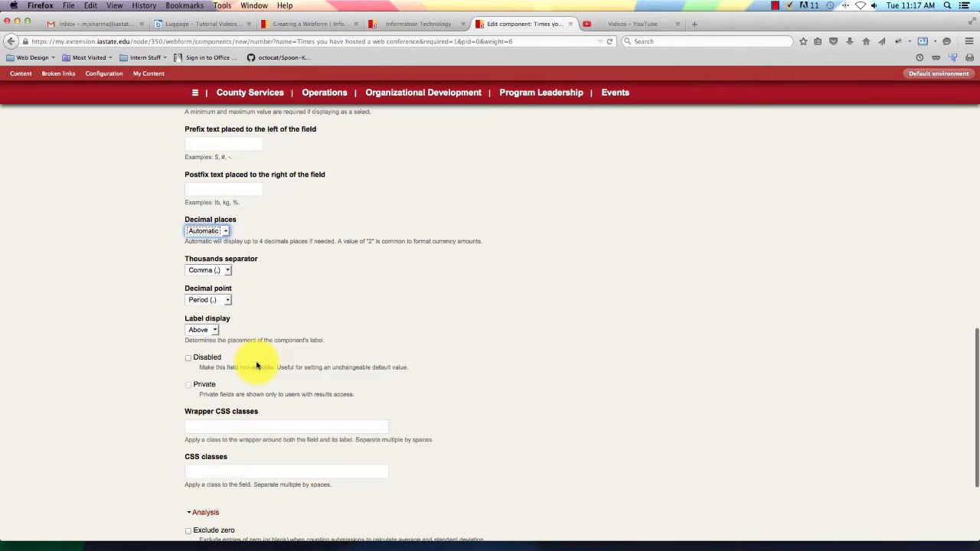
scroll(256, 366, "down", 4)
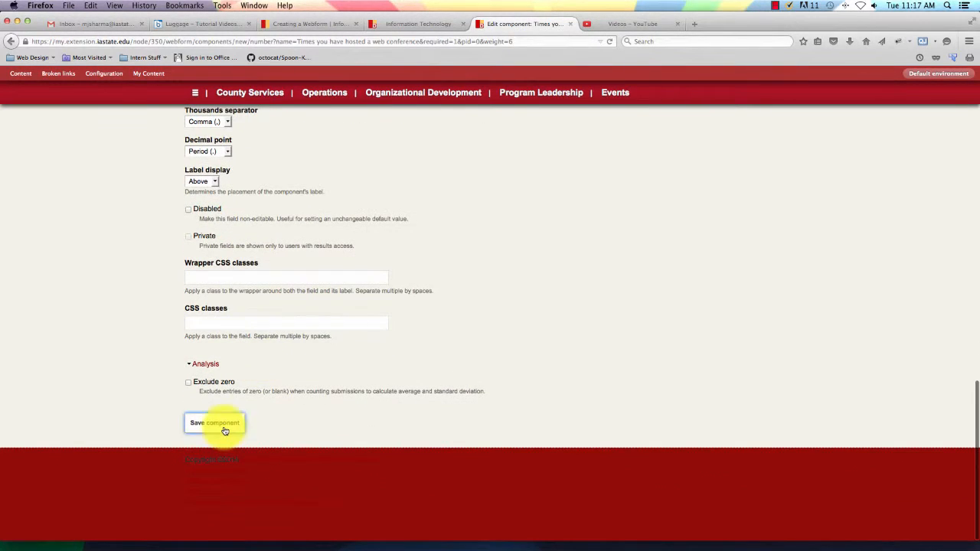
left_click(224, 428)
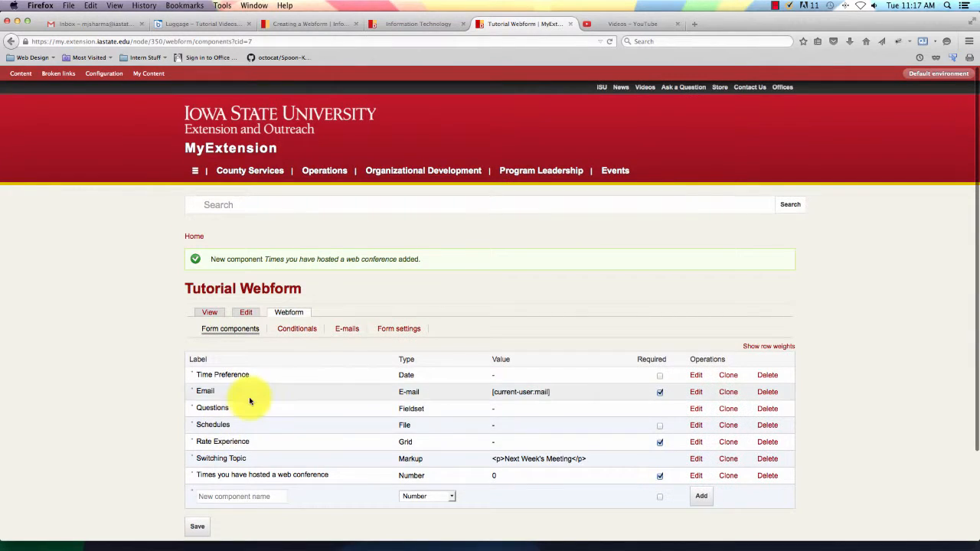
Add a required Page break type component named 'Page break' to the Tutorial Webform.
scroll(272, 508, "down", 1)
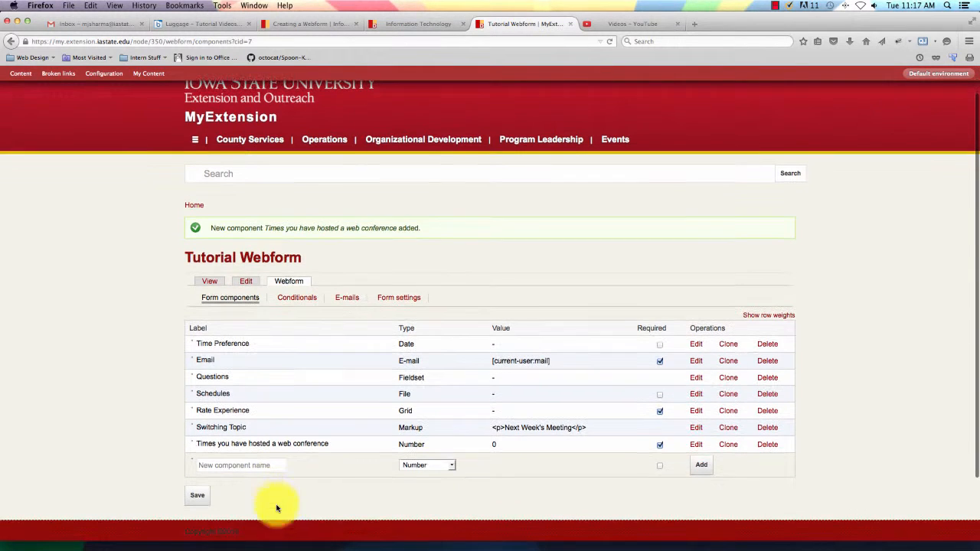
left_click(446, 464)
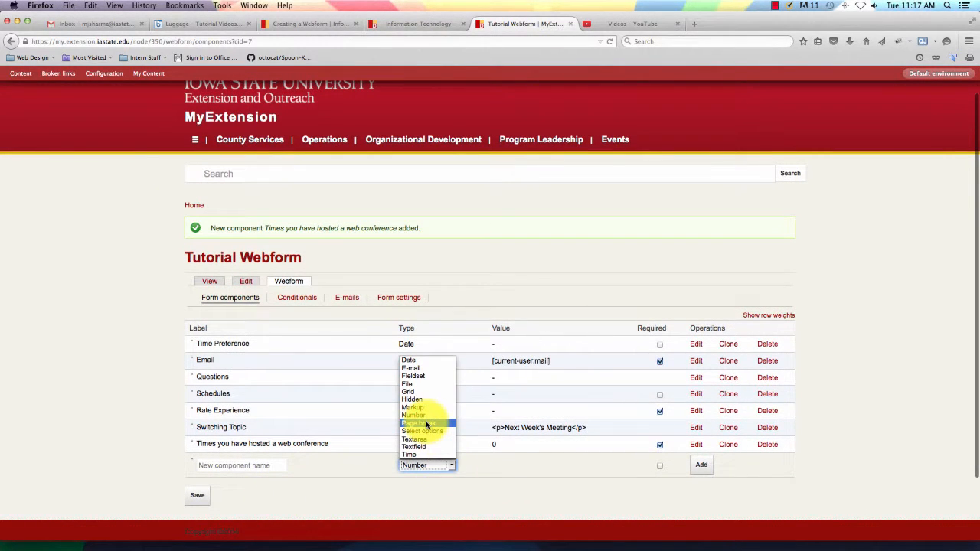
left_click(426, 424)
left_click(265, 467)
scroll(541, 156, "down", 1)
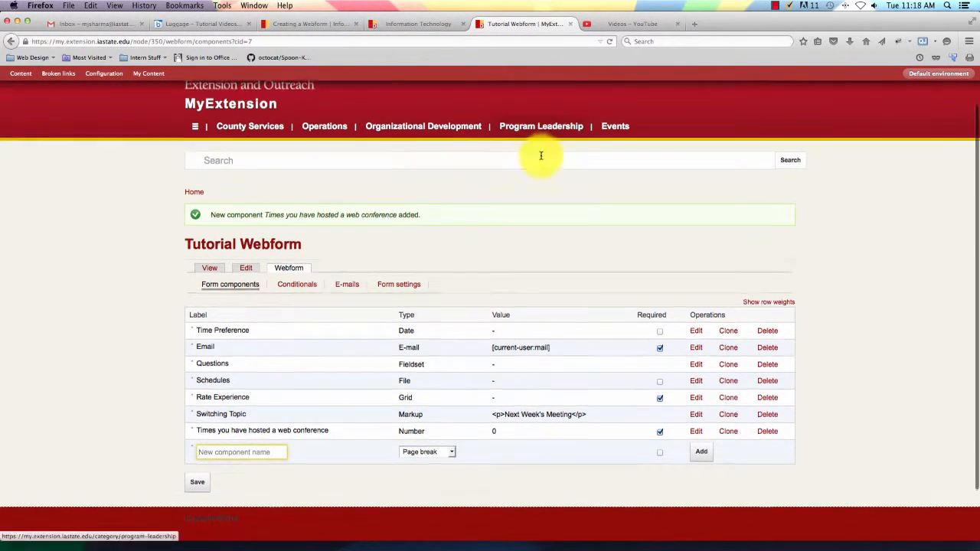
type("Pa")
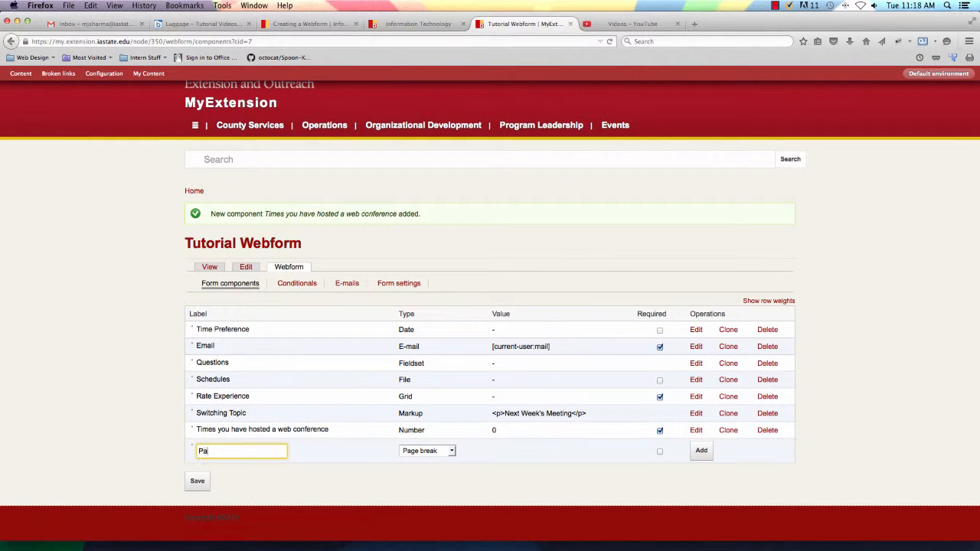
type("ge breack")
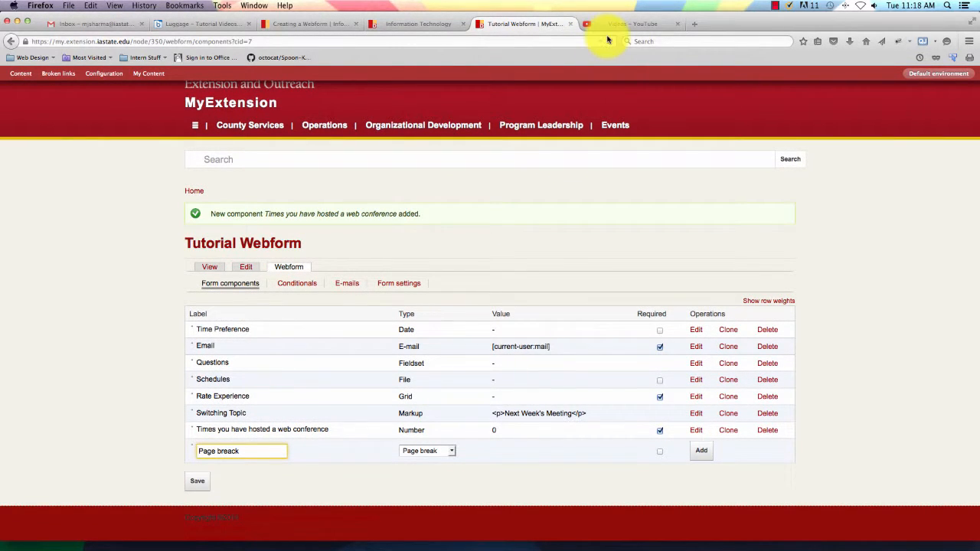
key("BackSpace")
key("BackSpace")
type("k")
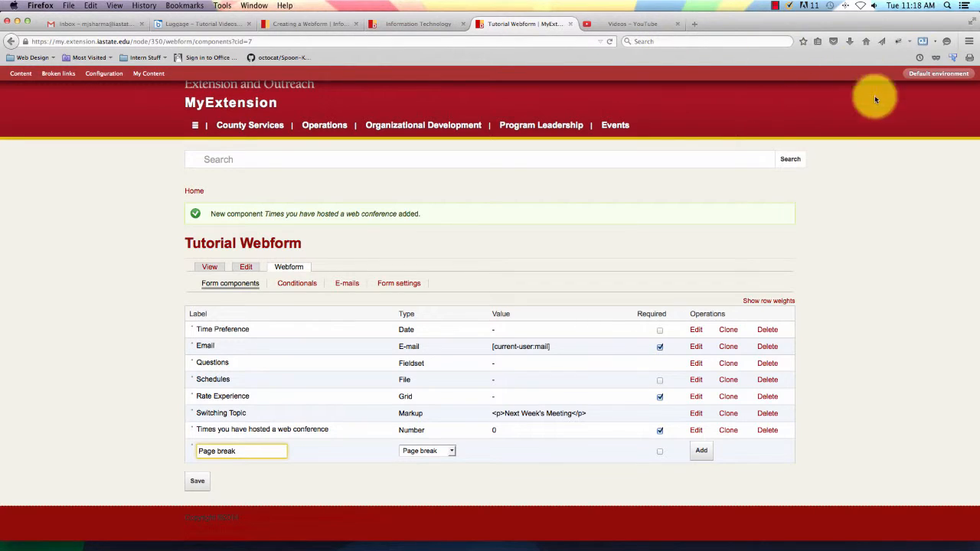
left_click(660, 451)
left_click(701, 450)
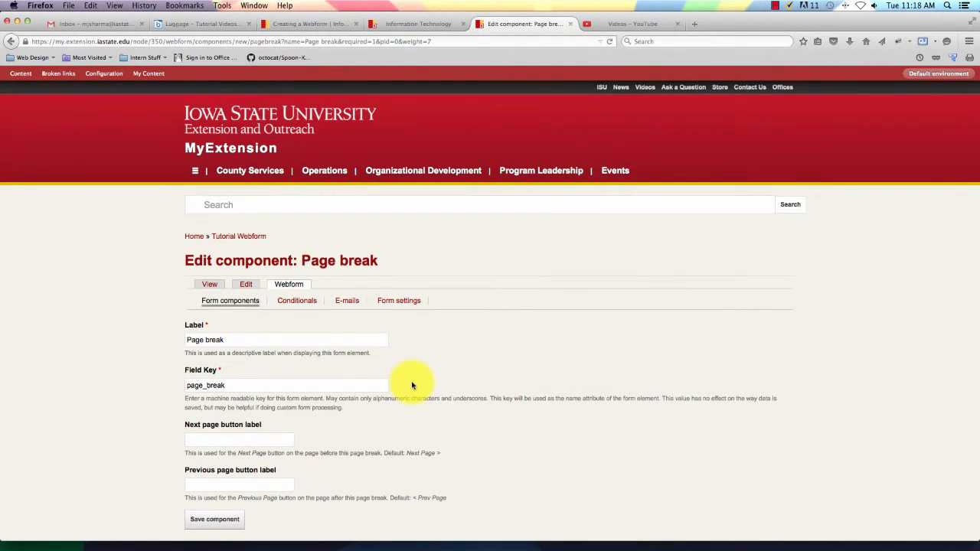
Save the Page break component, leaving its button labels blank.
scroll(403, 376, "down", 3)
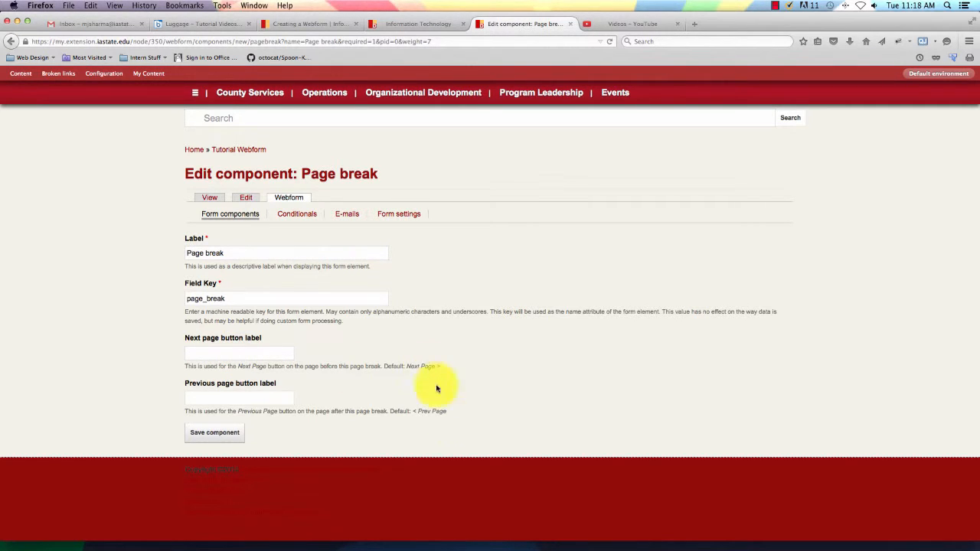
left_click(199, 436)
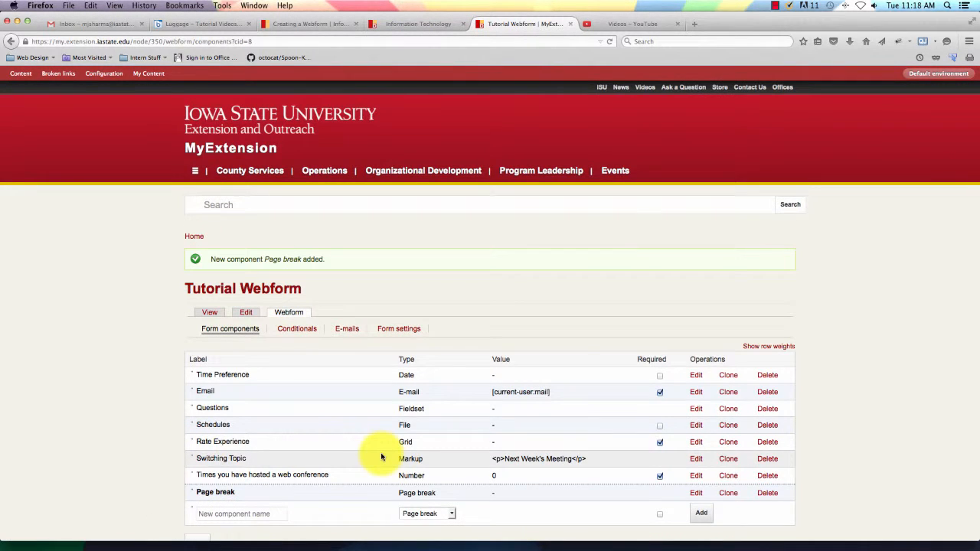
Set the new component row's type to Select options.
scroll(379, 456, "down", 1)
scroll(383, 457, "down", 2)
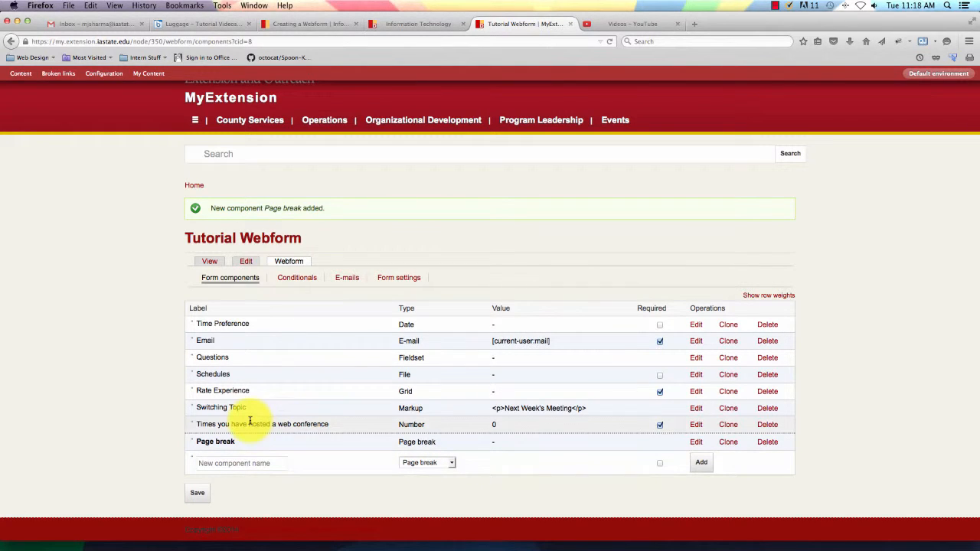
scroll(219, 425, "up", 1)
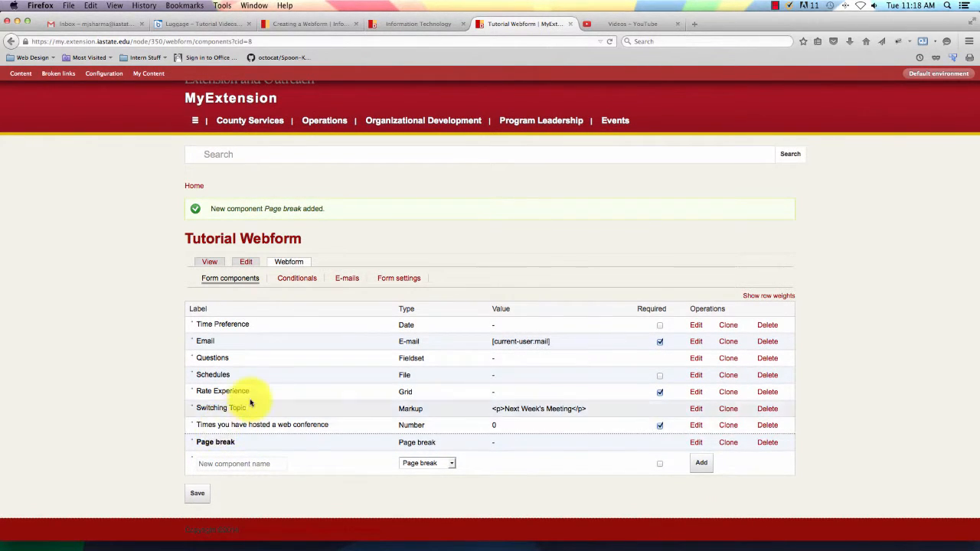
scroll(239, 386, "down", 1)
scroll(238, 386, "up", 1)
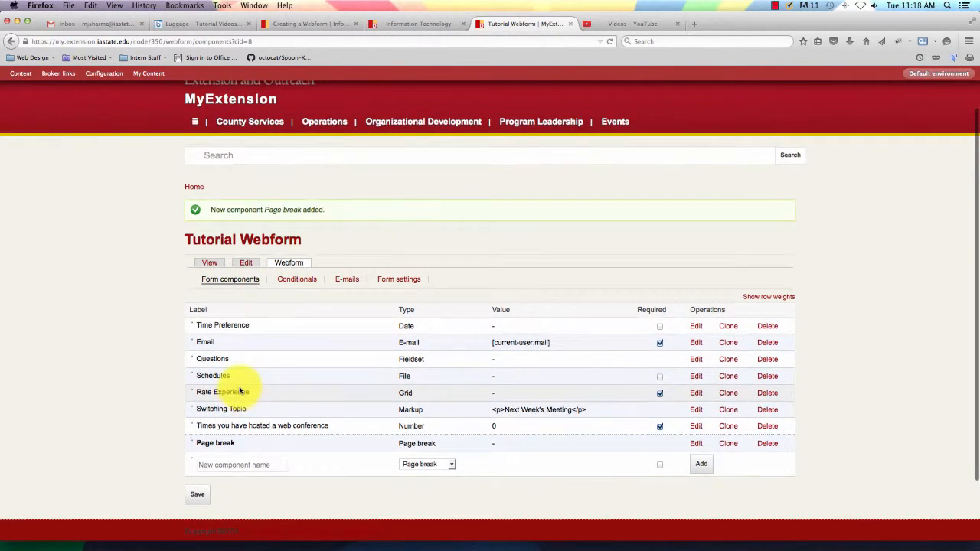
left_click(451, 467)
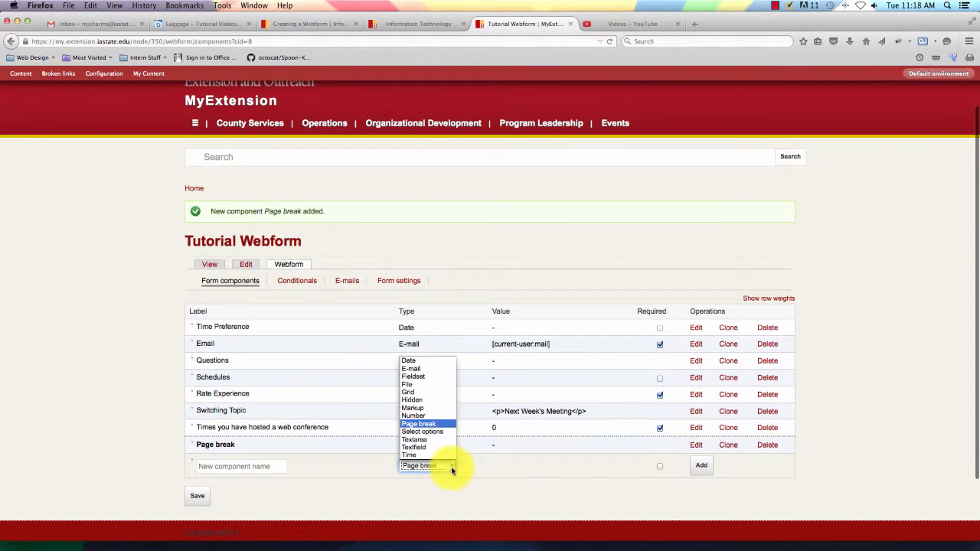
left_click(435, 432)
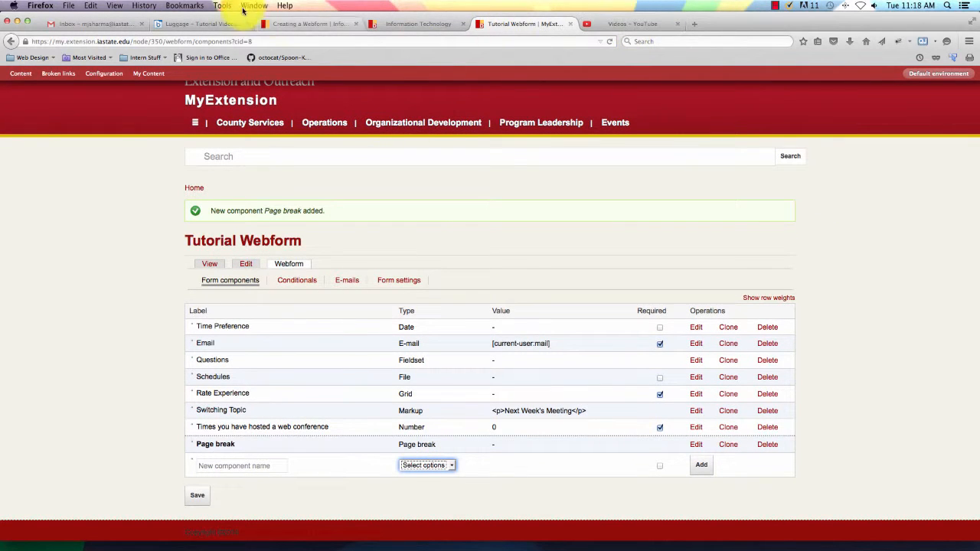
scroll(389, 339, "down", 3)
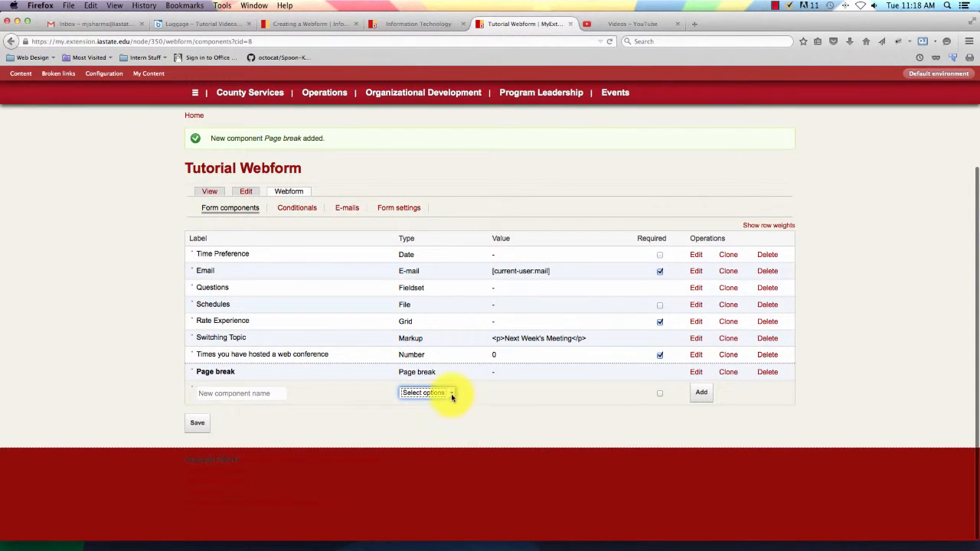
left_click(452, 397)
left_click(429, 473)
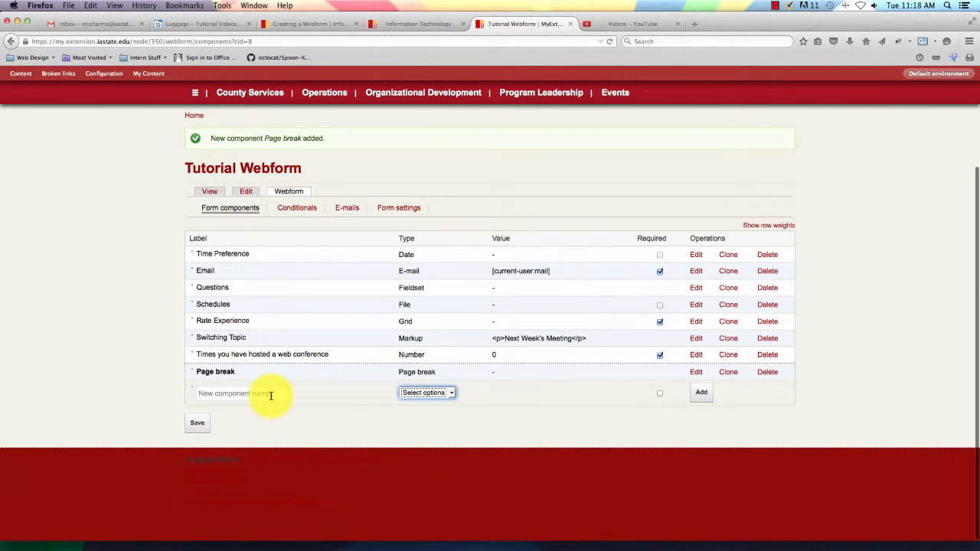
Name the component 'Software Used', mark it required, and add it to the form.
left_click(270, 395)
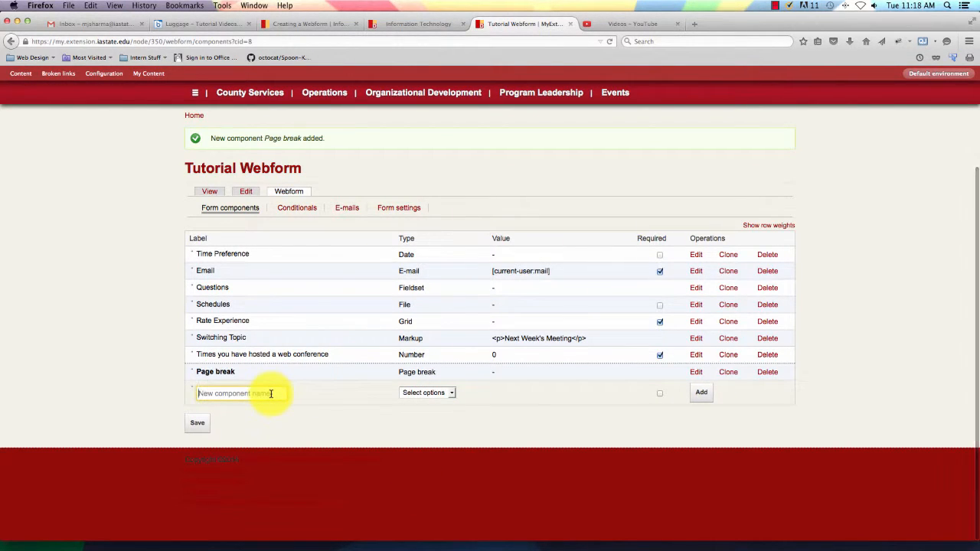
type("Software Used")
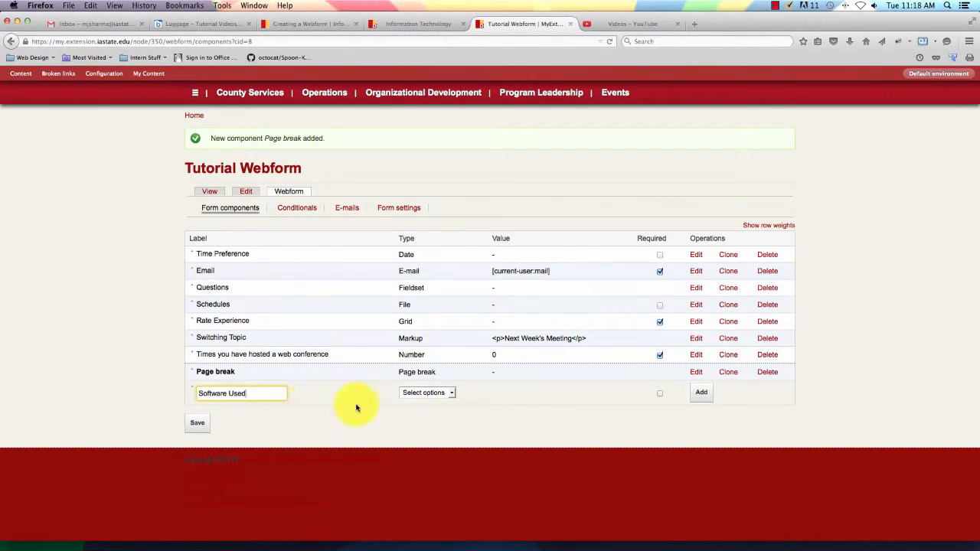
left_click(661, 395)
left_click(695, 395)
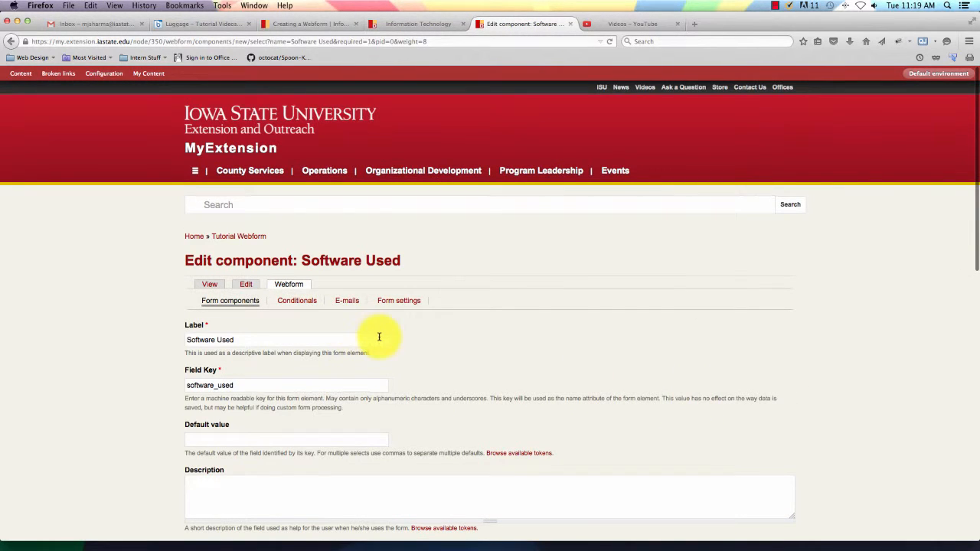
Describe the web-conferencing software being used, allow multiple values, and list PowerPoint, Adobe Connect, Skype, Google Hangout.
scroll(379, 337, "down", 4)
scroll(379, 337, "down", 1)
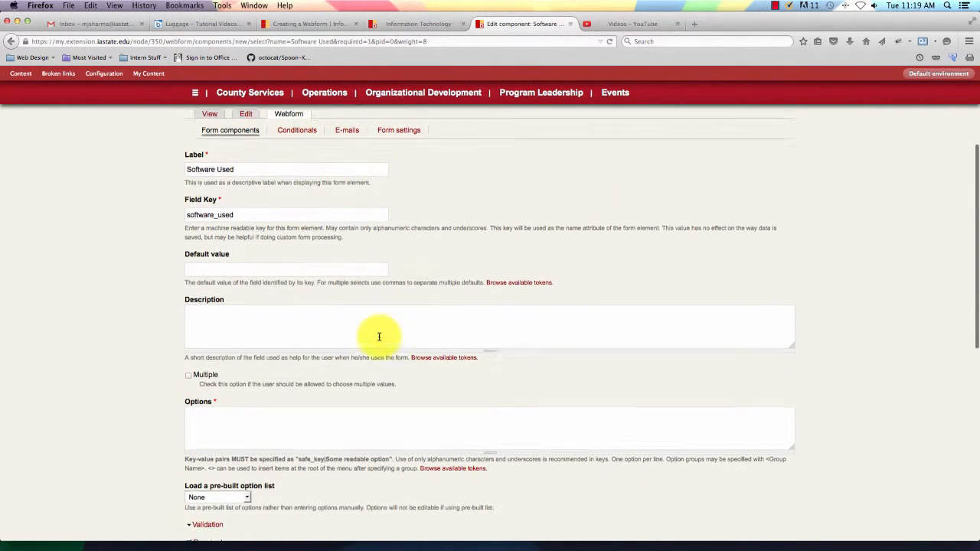
left_click(283, 304)
type("So")
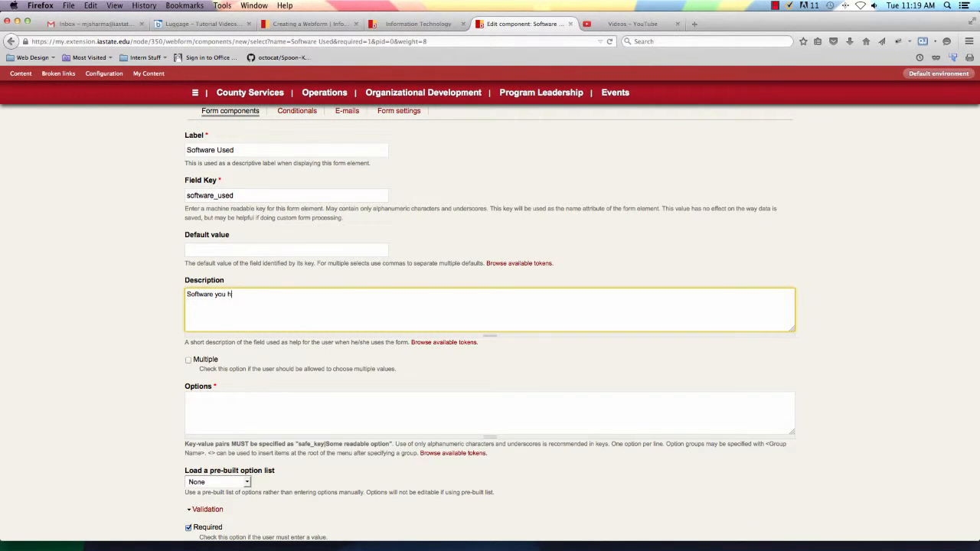
type("ftware you are comp")
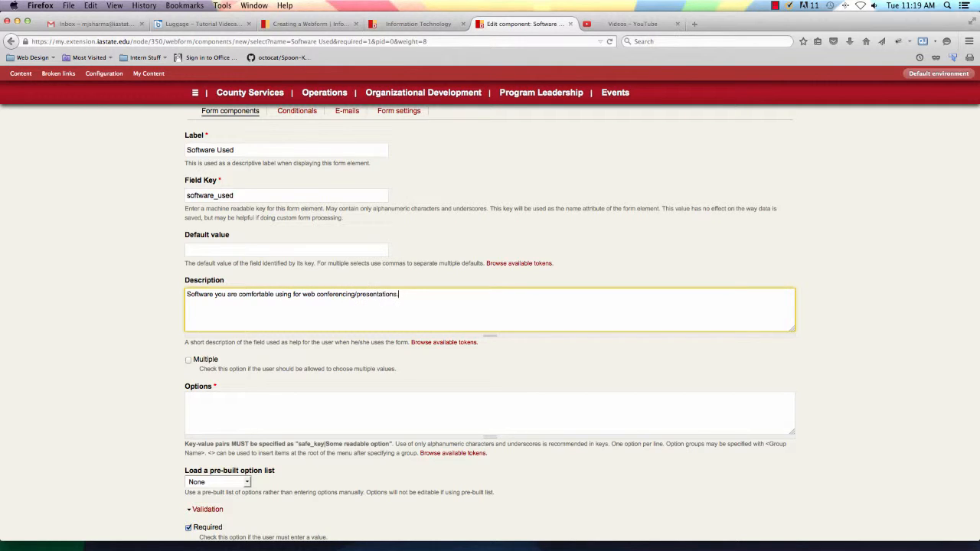
scroll(240, 372, "down", 3)
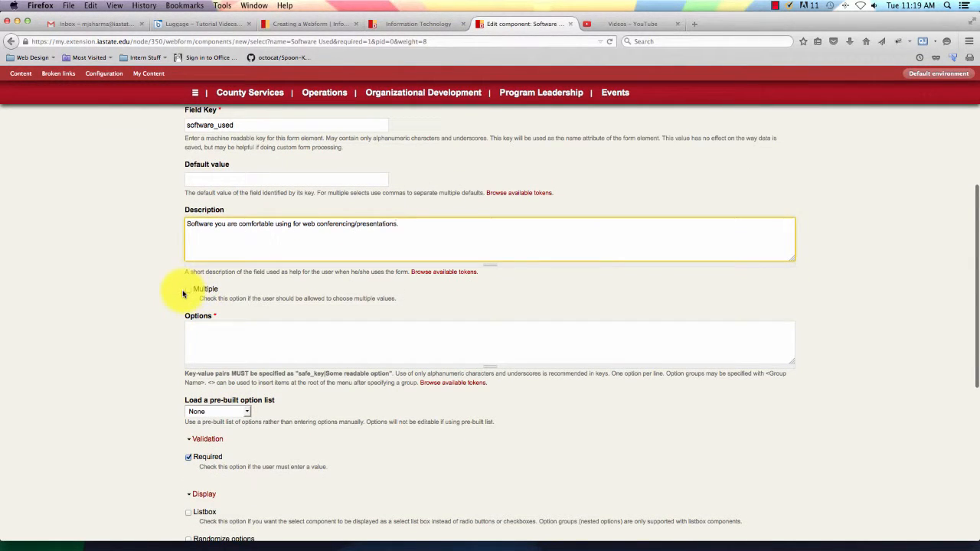
left_click(190, 290)
left_click(224, 343)
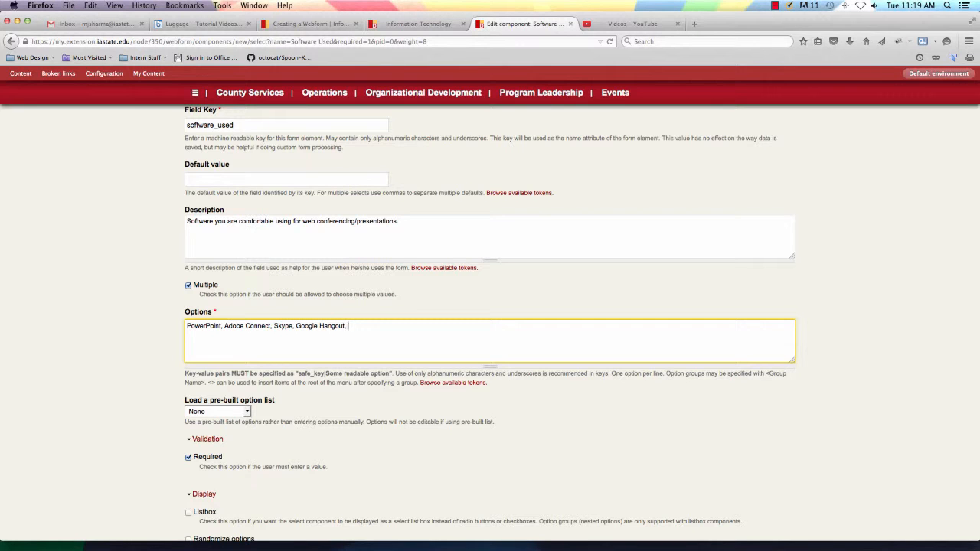
Add Prezi and prefix the options with keys powerpoint|, adobe_connect|, skype|, google_hangout|, prezi|.
type("zi")
scroll(197, 375, "down", 1)
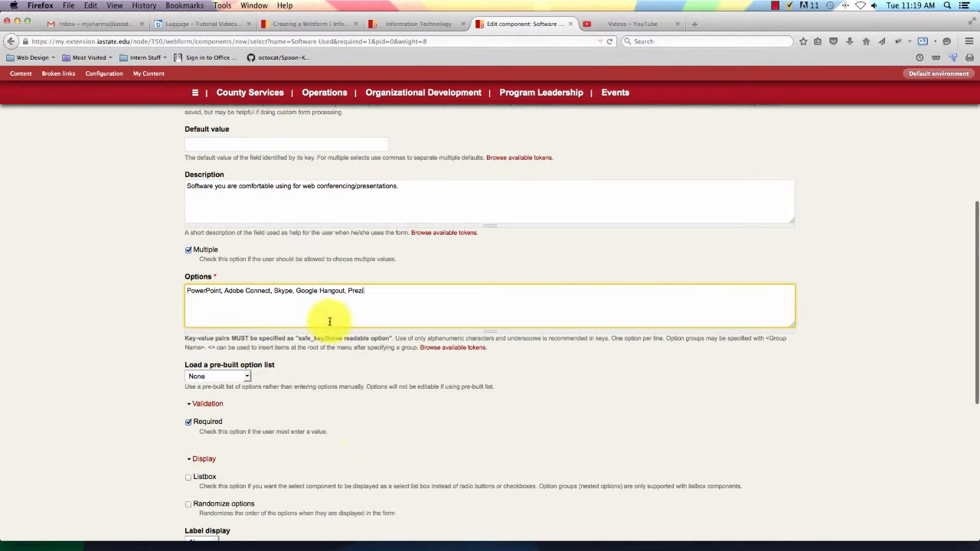
left_click(188, 291)
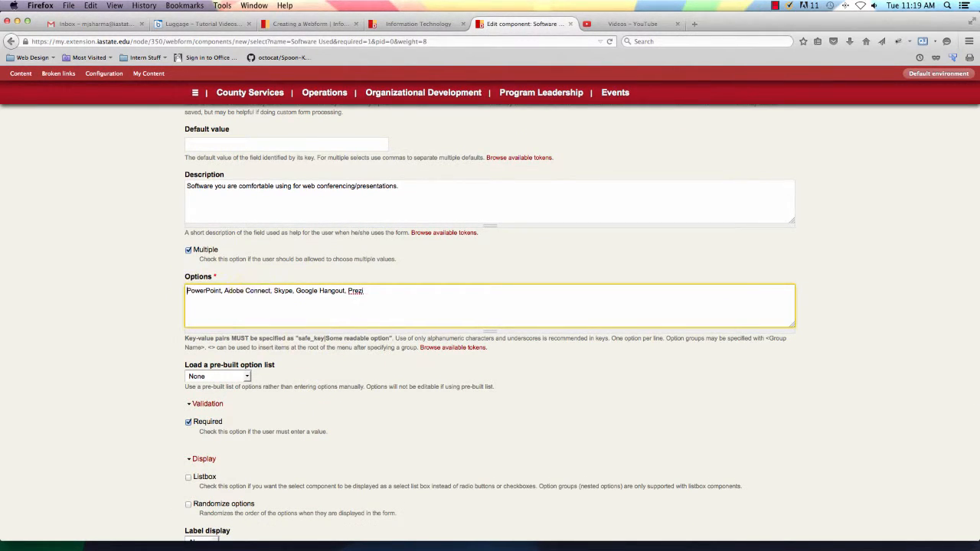
type("powerpoint|")
left_click(259, 291)
type("adobe")
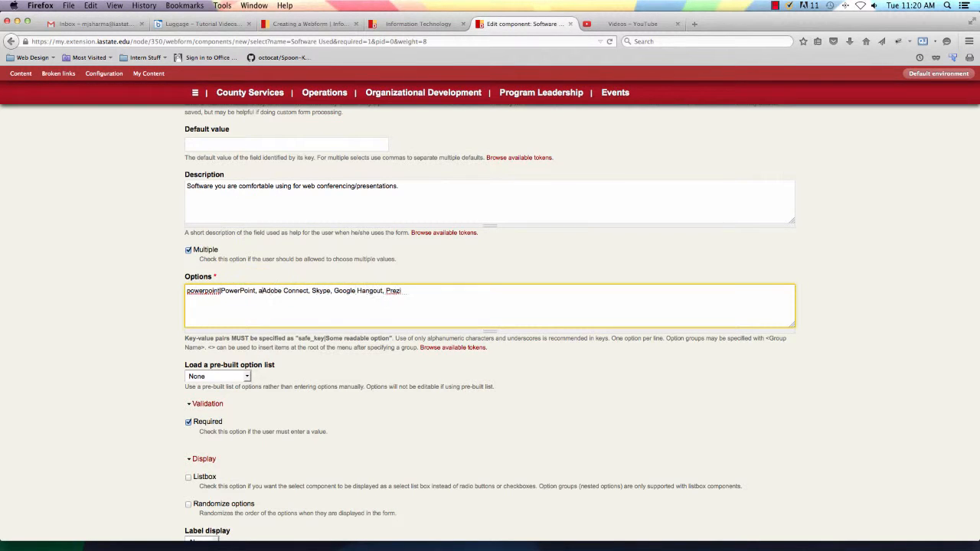
type("_connect|")
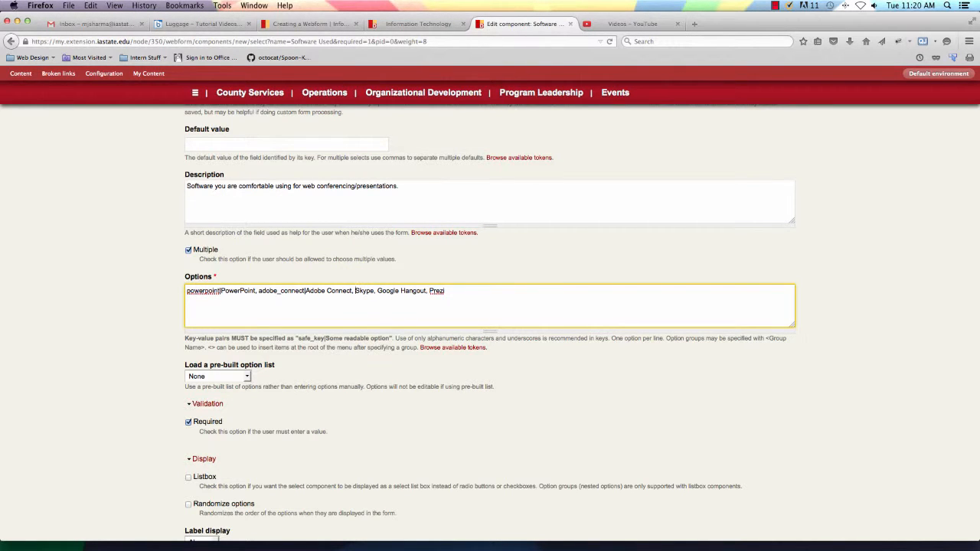
type("skype|")
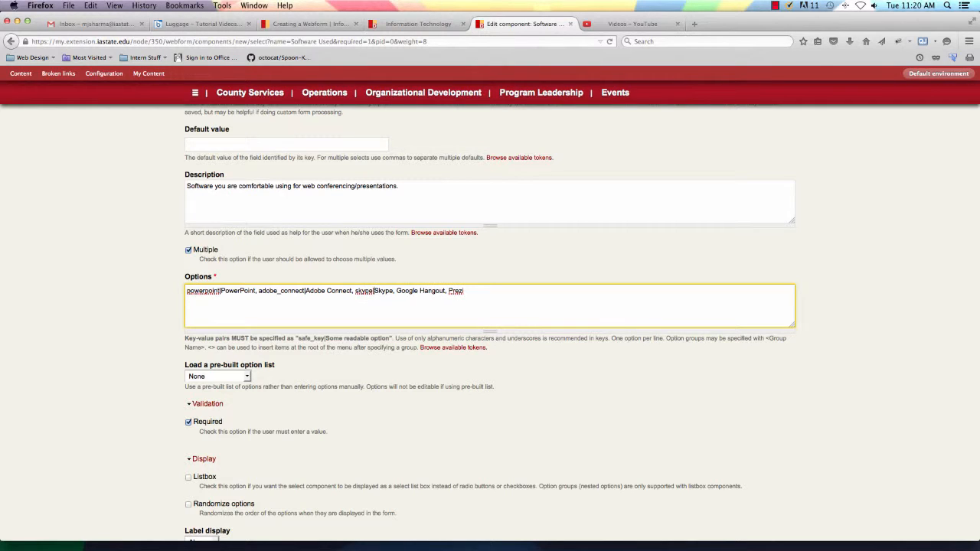
left_click(399, 291)
type("google_hangout|")
left_click(496, 291)
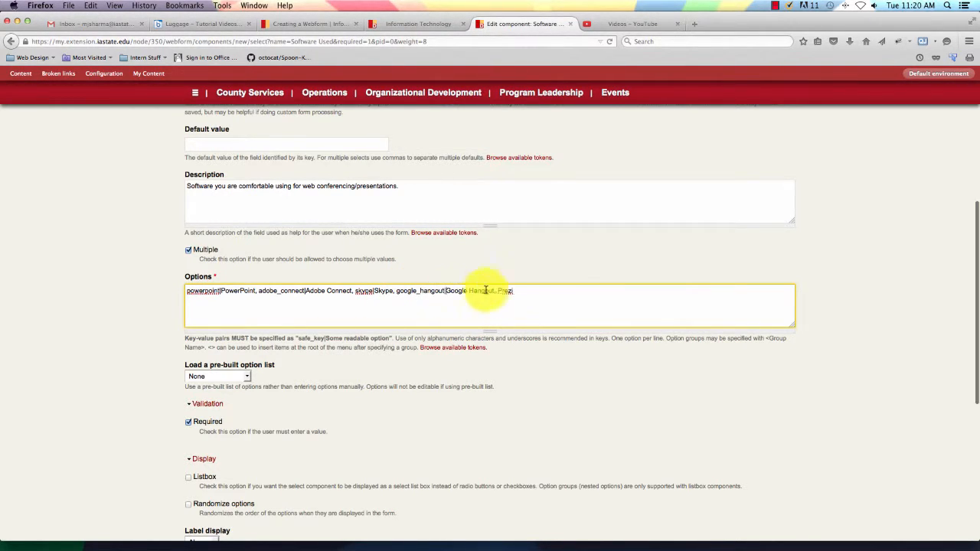
type("prezi|")
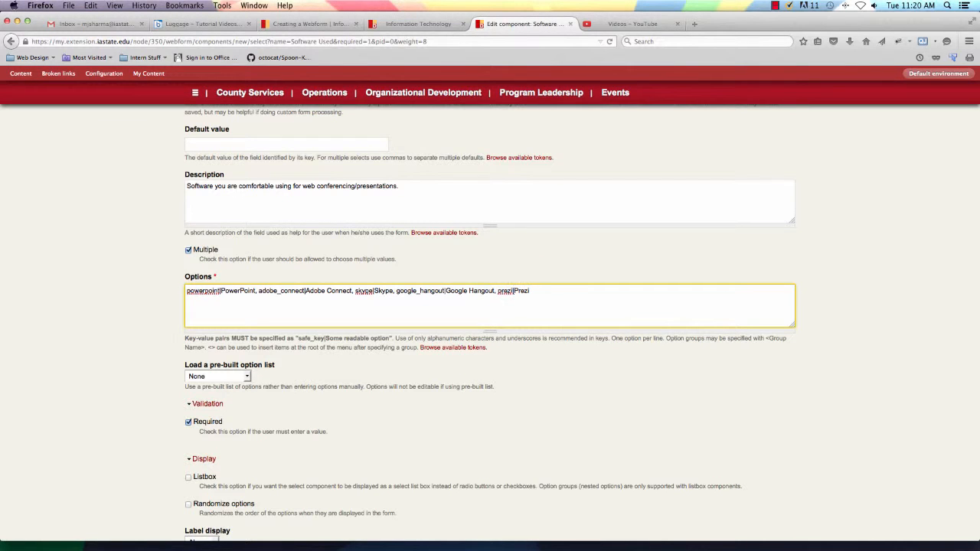
Replace the comma separators with line breaks so each key|label option sits on its own line.
scroll(536, 302, "down", 1)
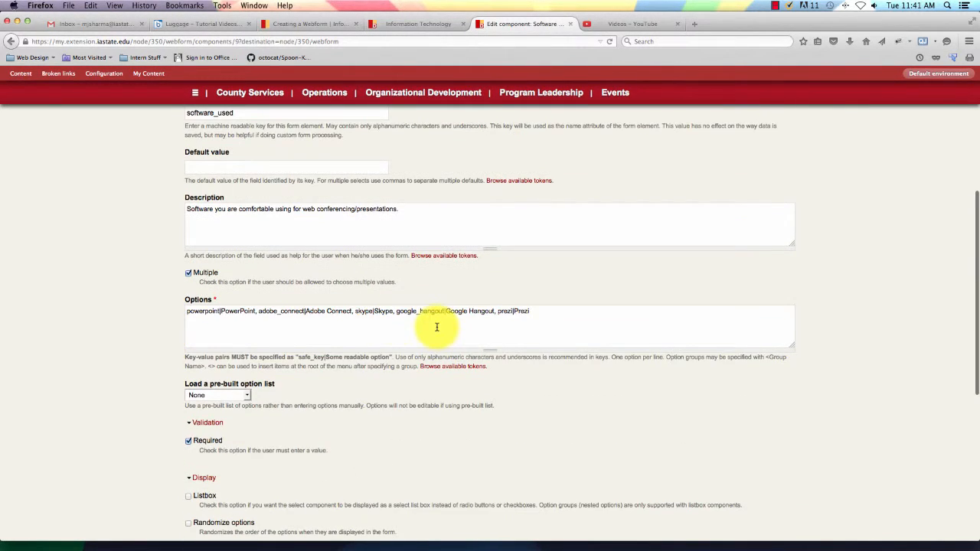
scroll(306, 310, "down", 1)
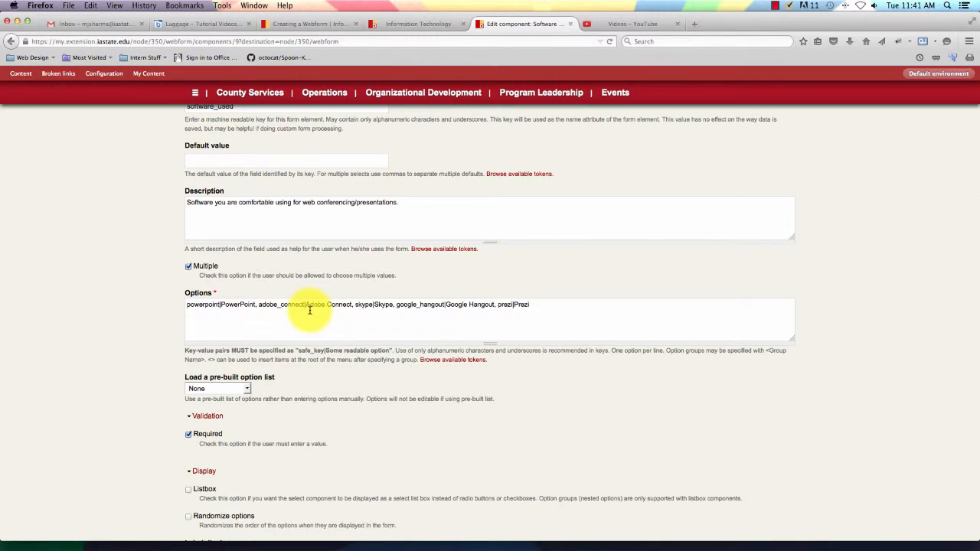
scroll(249, 307, "up", 1)
left_click(257, 305)
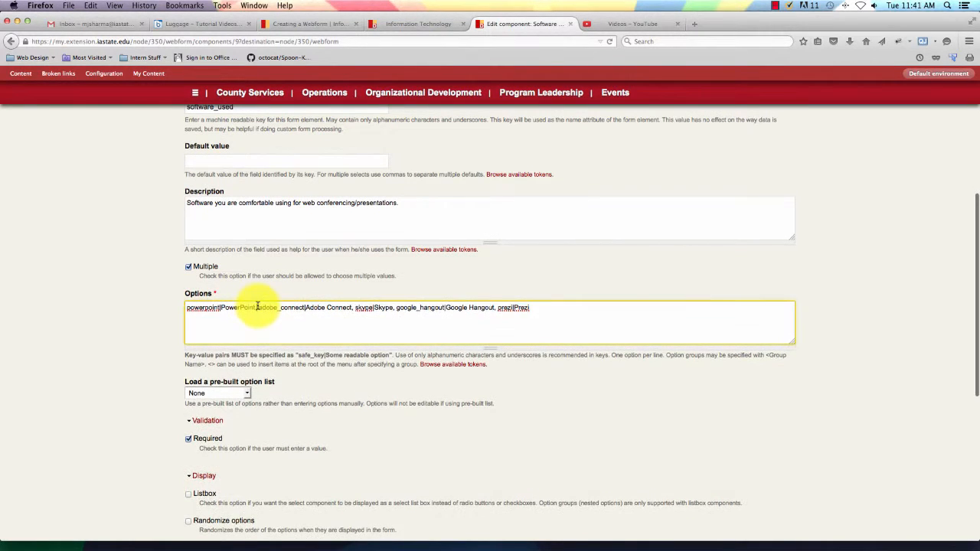
key("Return")
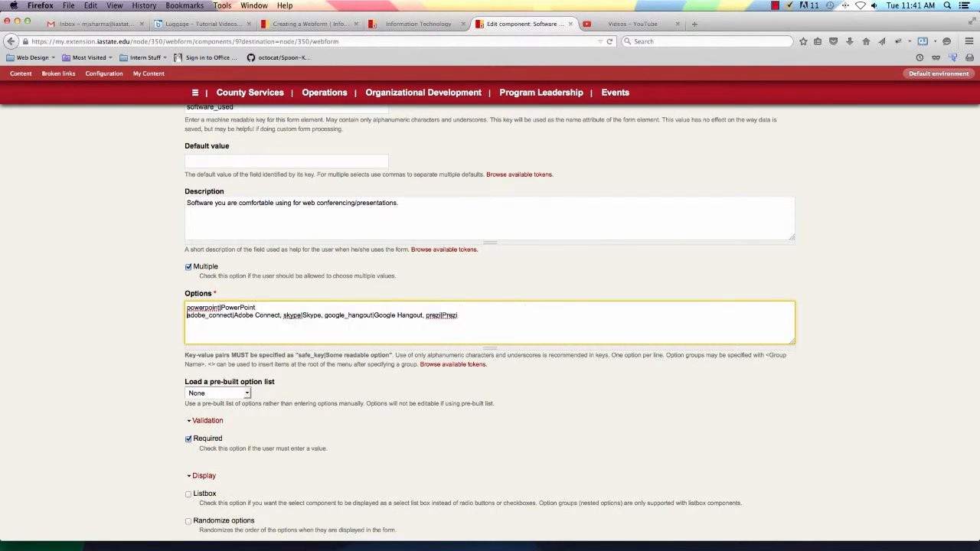
left_click(286, 316)
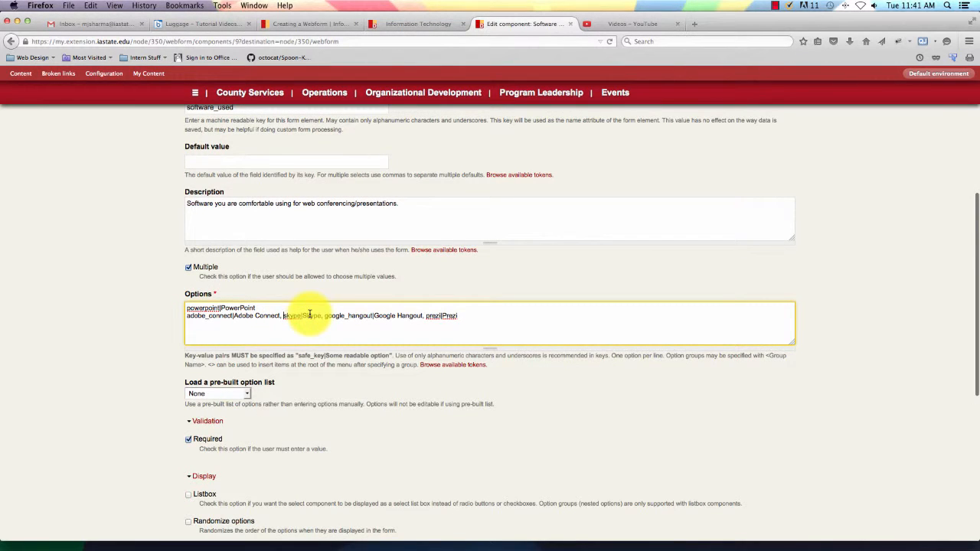
key("BackSpace")
key("BackSpace")
key("Return")
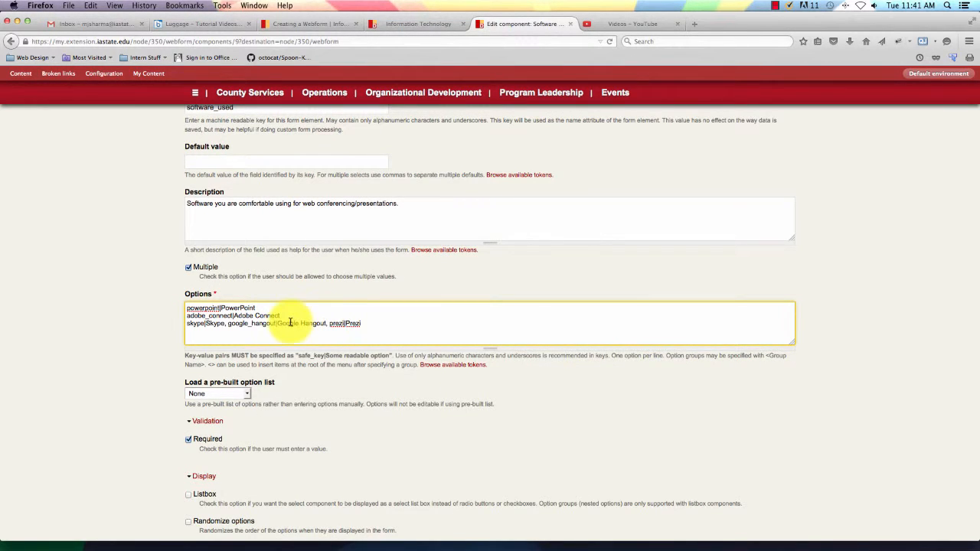
left_click(226, 324)
key("BackSpace")
key("BackSpace")
key("Return")
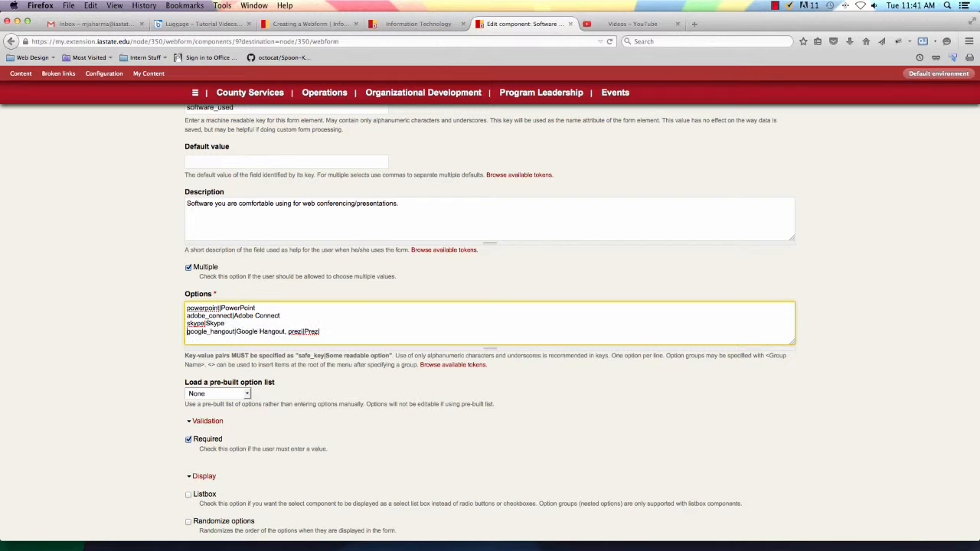
left_click(288, 331)
key("BackSpace")
key("BackSpace")
key("Return")
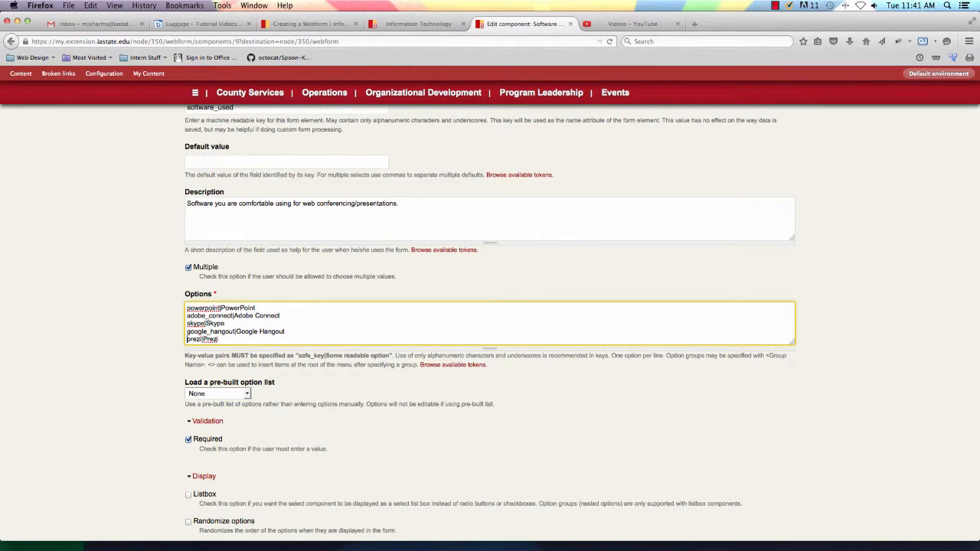
scroll(88, 361, "down", 5)
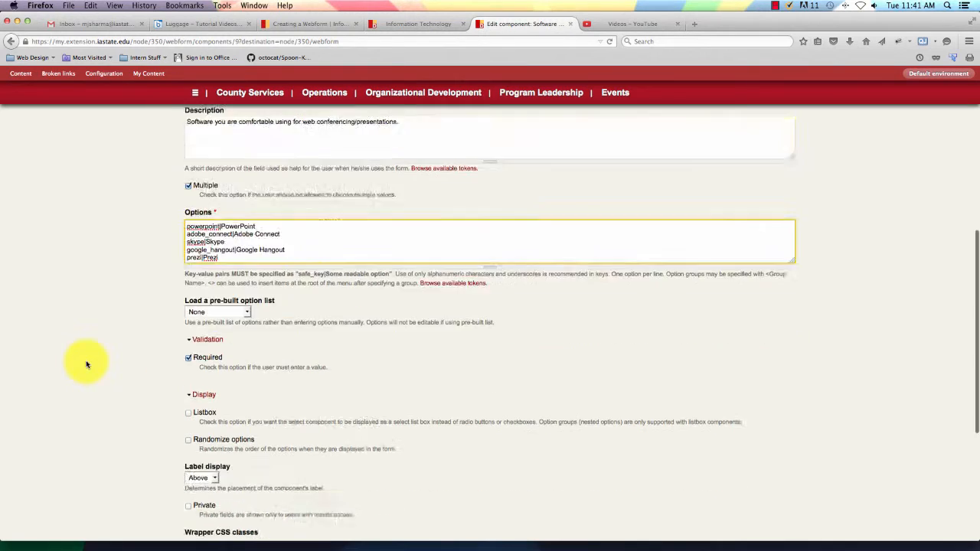
Keep the pre-built option list at None and save the Software Used component.
left_click(201, 526)
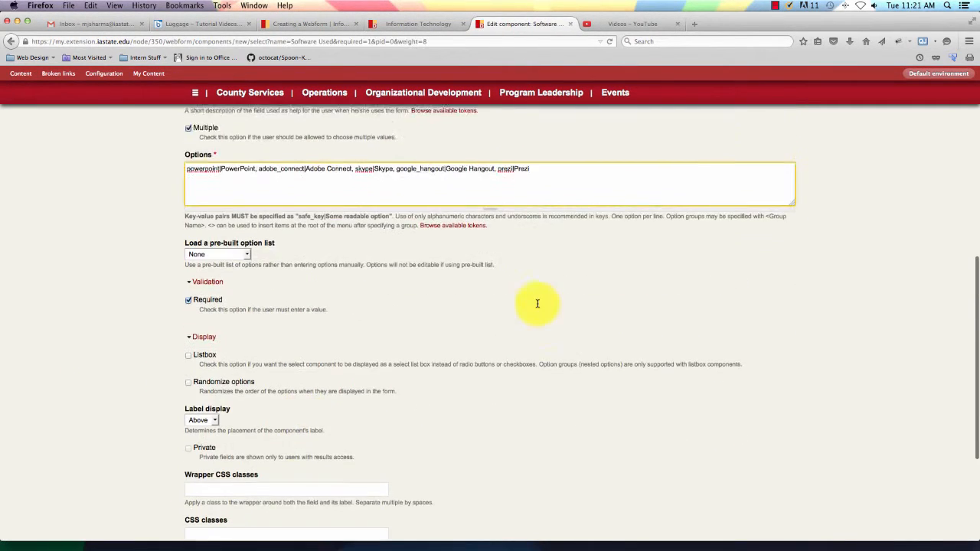
scroll(537, 304, "down", 1)
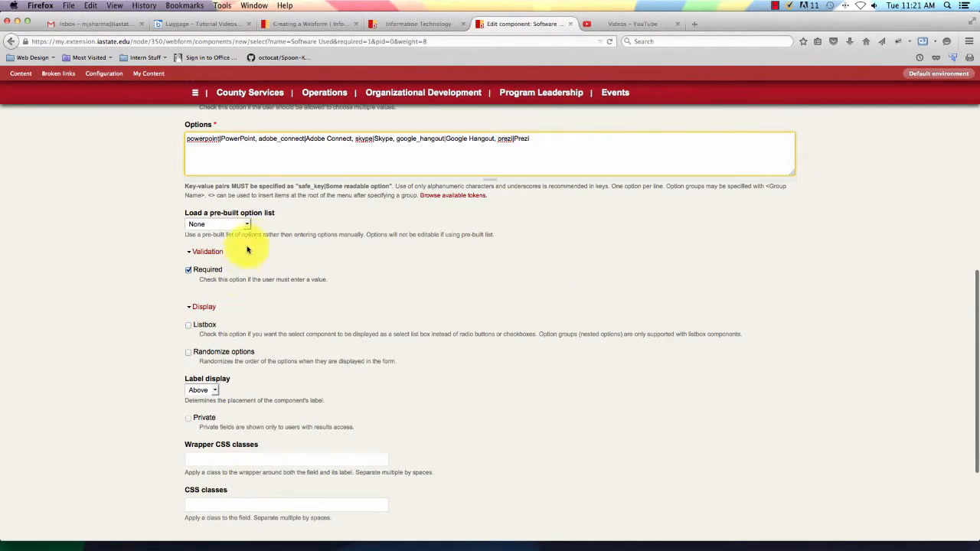
left_click(255, 225)
left_click(249, 224)
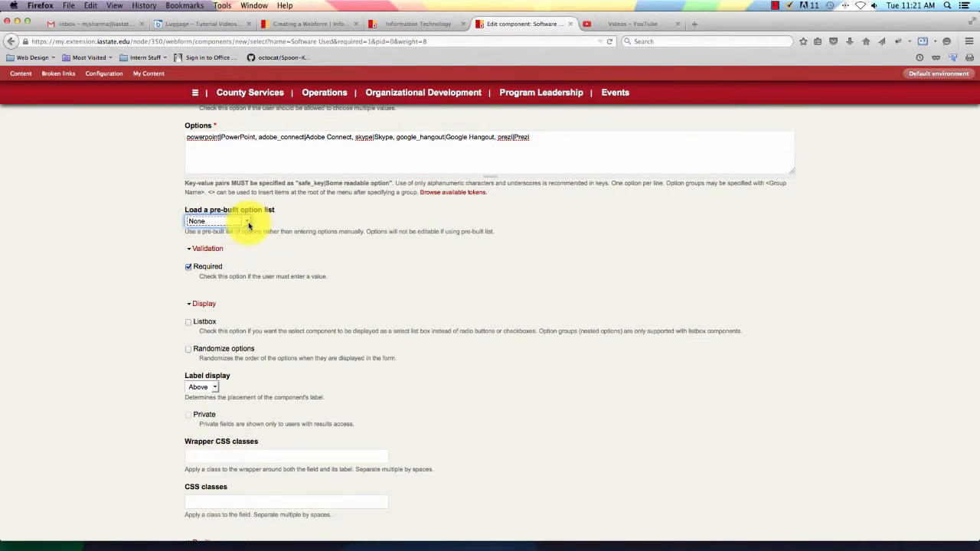
scroll(324, 299, "down", 1)
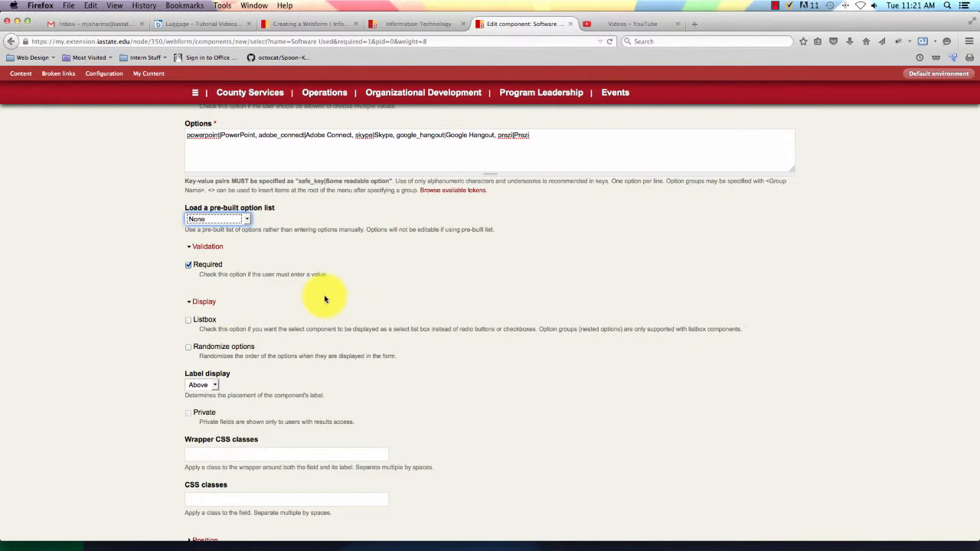
scroll(324, 298, "down", 1)
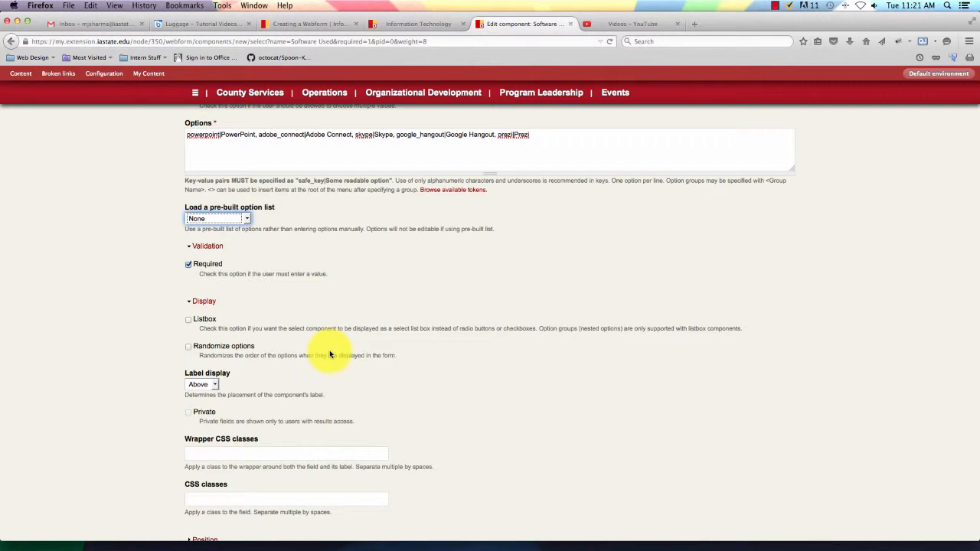
scroll(330, 355, "down", 5)
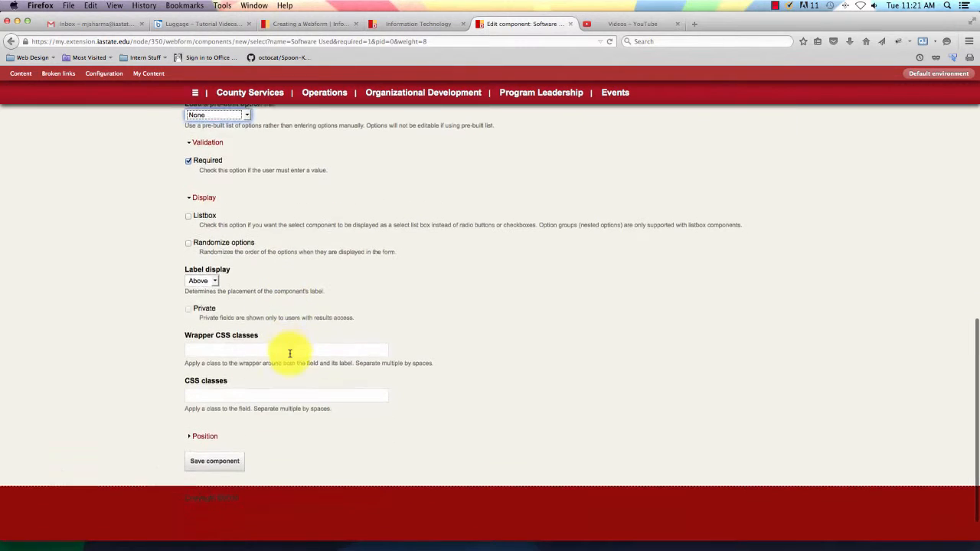
left_click(234, 428)
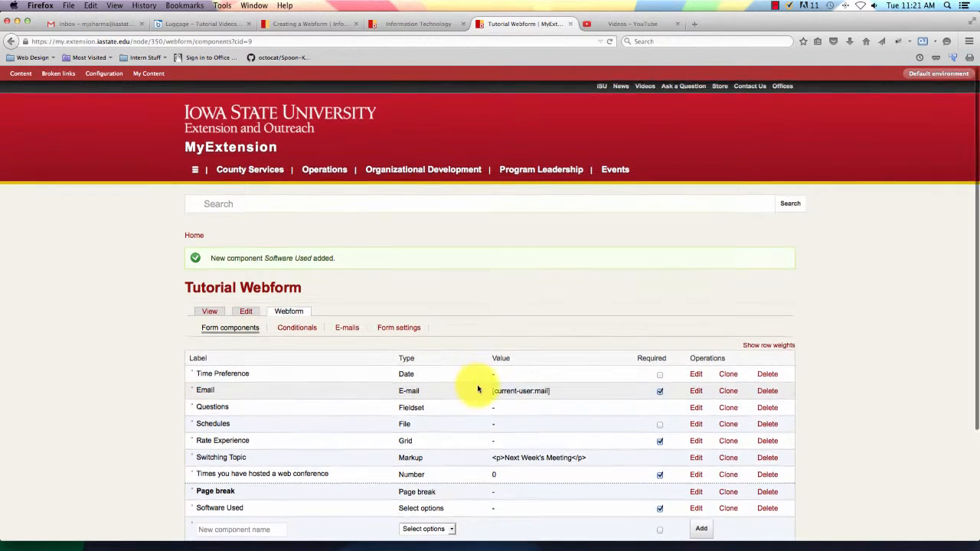
Add a Textarea component named 'Question' to the Tutorial Webform.
scroll(470, 385, "down", 3)
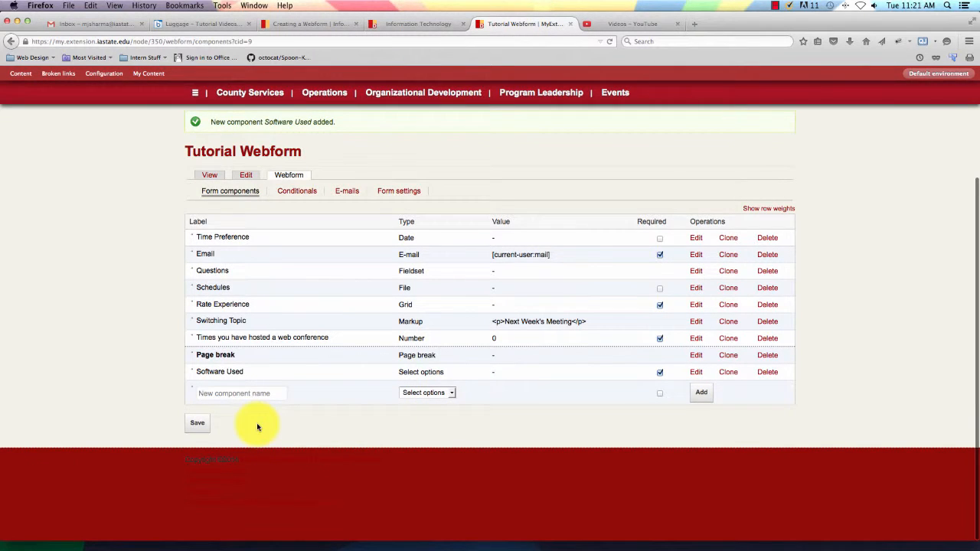
left_click(452, 394)
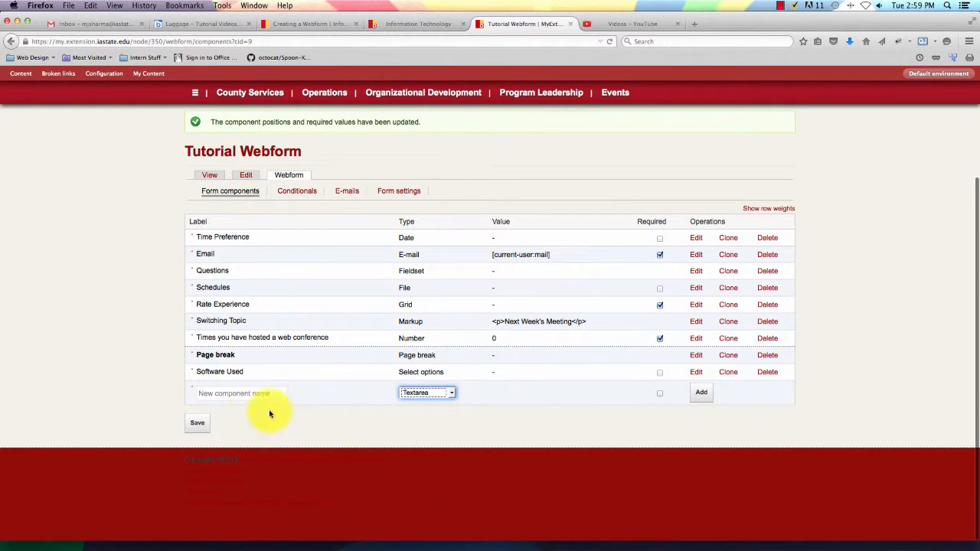
left_click(242, 397)
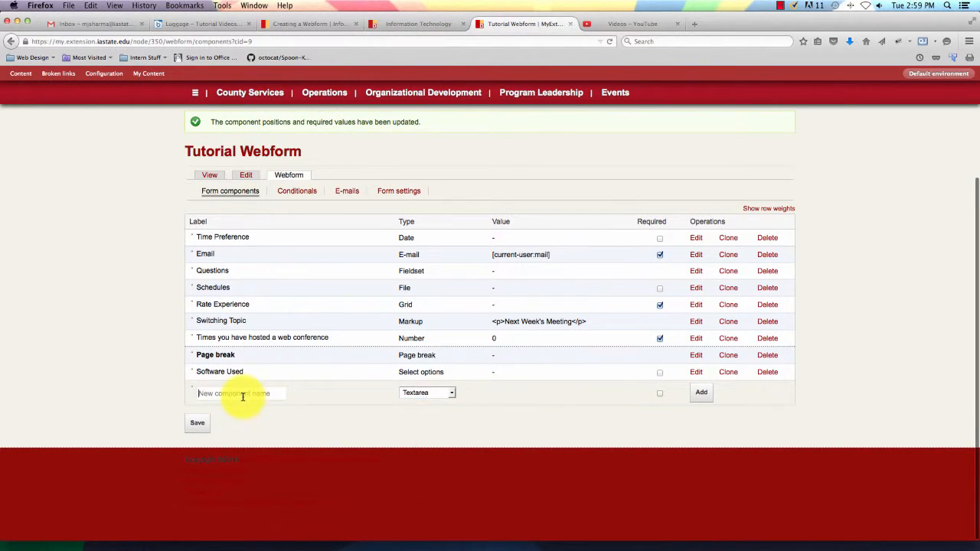
type("Question")
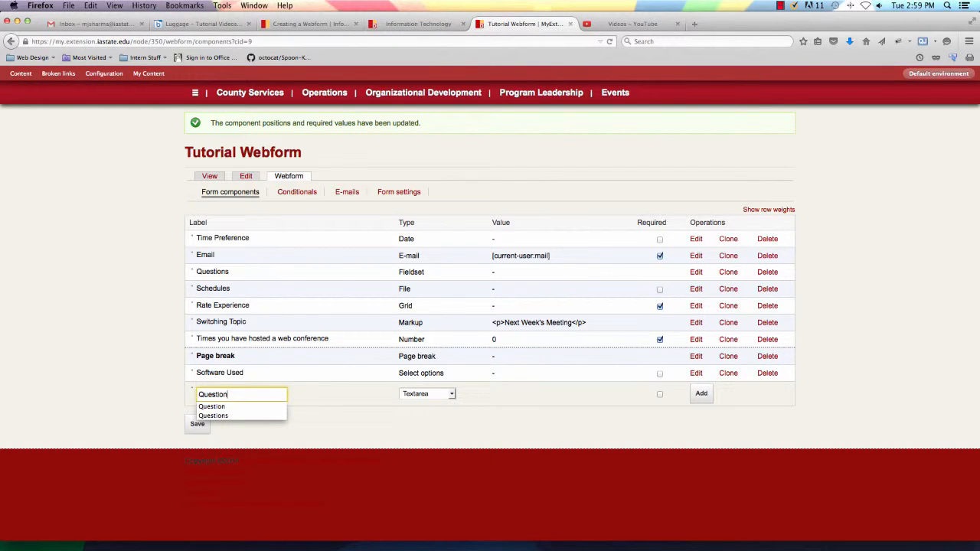
scroll(411, 402, "down", 1)
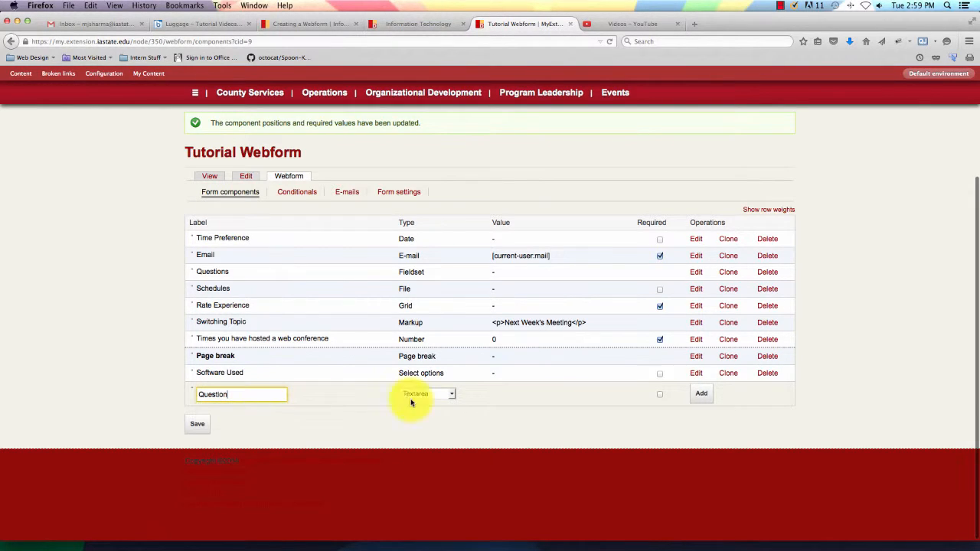
left_click(702, 395)
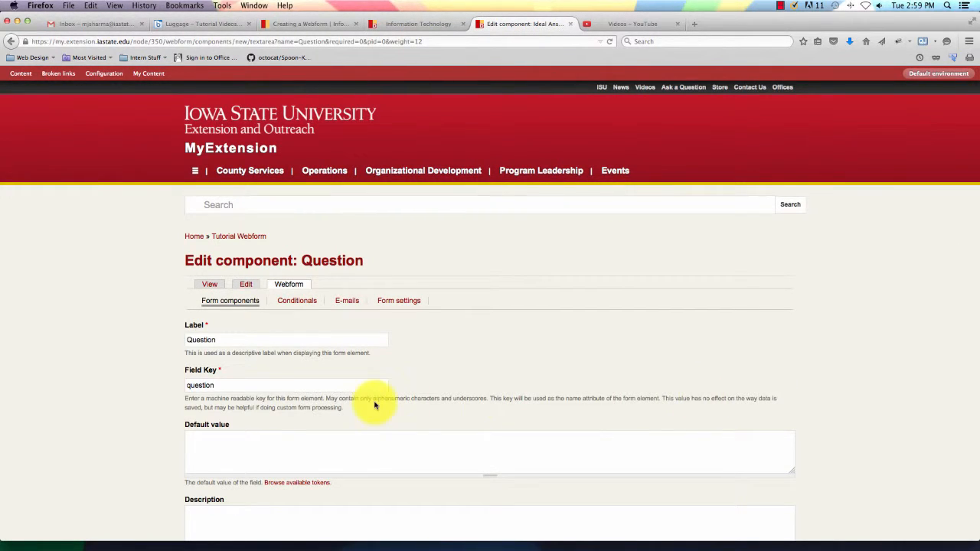
Save the Question textarea component with its default settings.
scroll(361, 398, "down", 5)
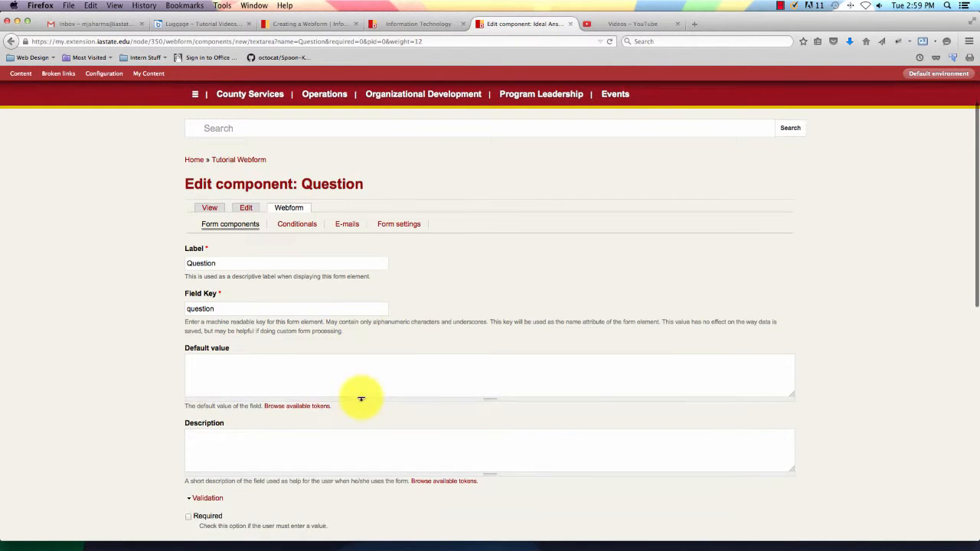
scroll(362, 399, "down", 4)
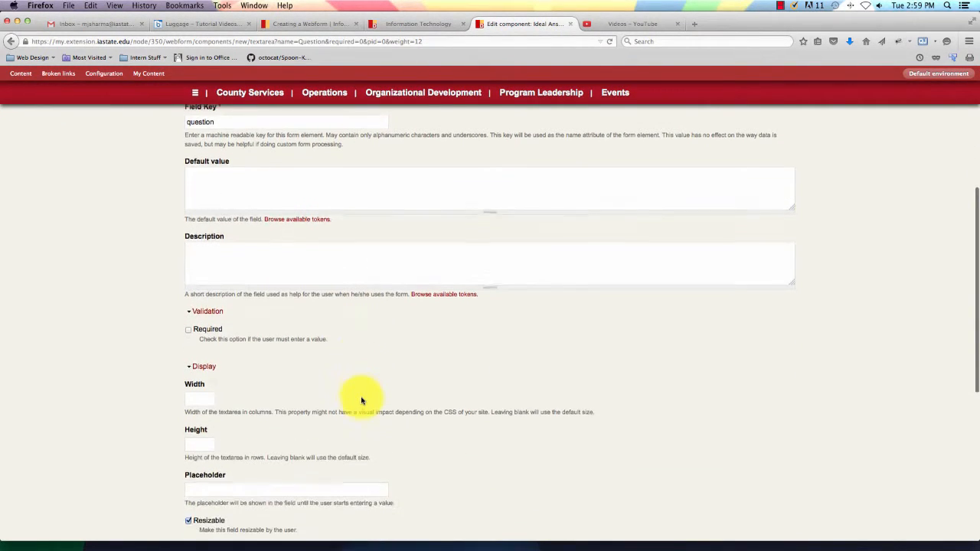
scroll(362, 399, "down", 8)
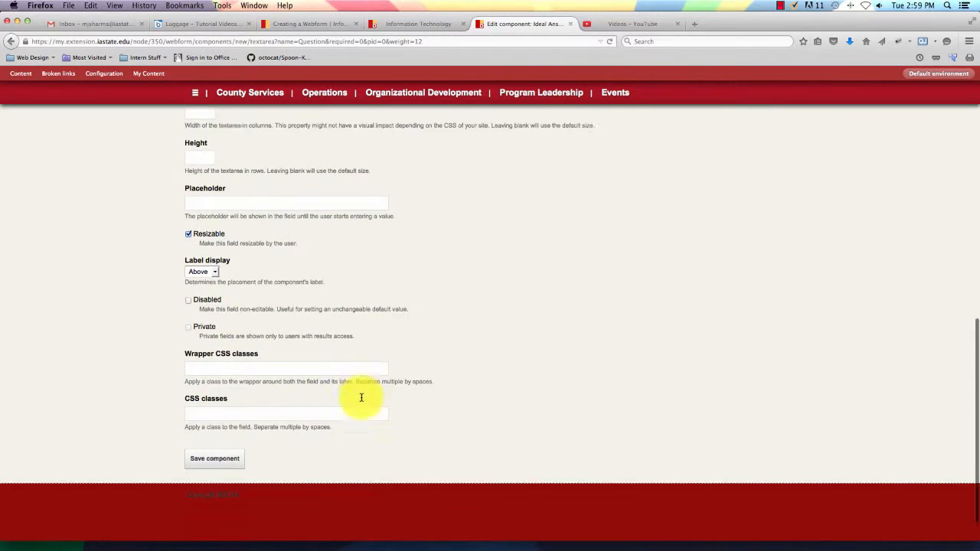
left_click(225, 425)
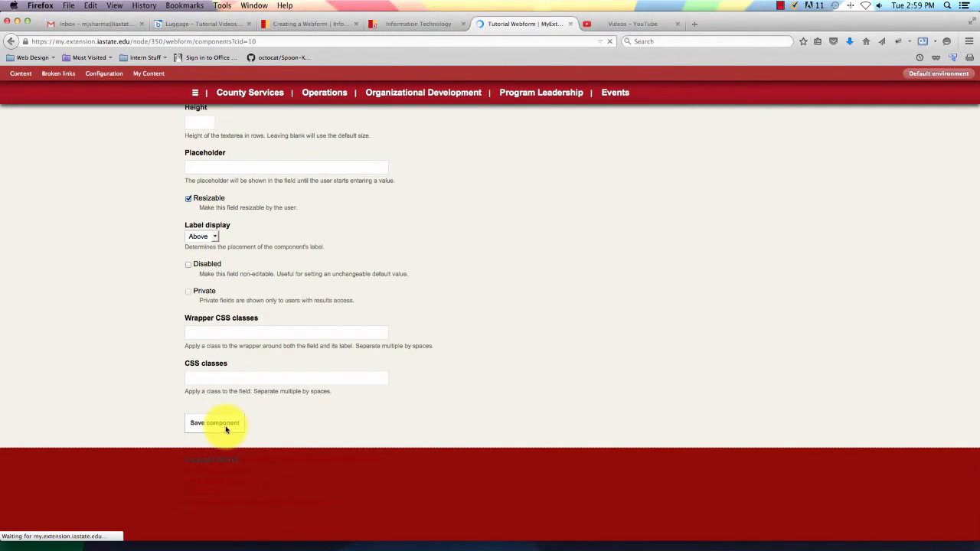
scroll(226, 429, "down", 4)
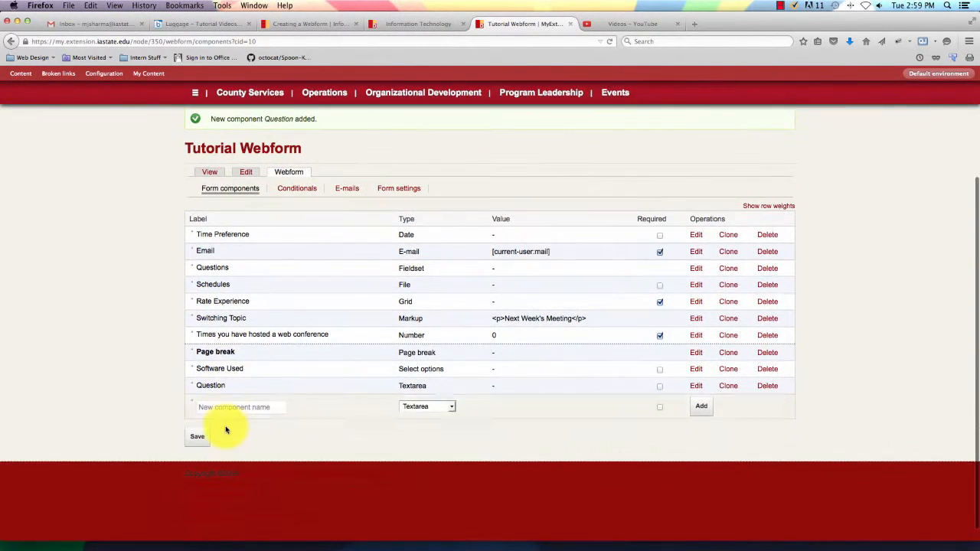
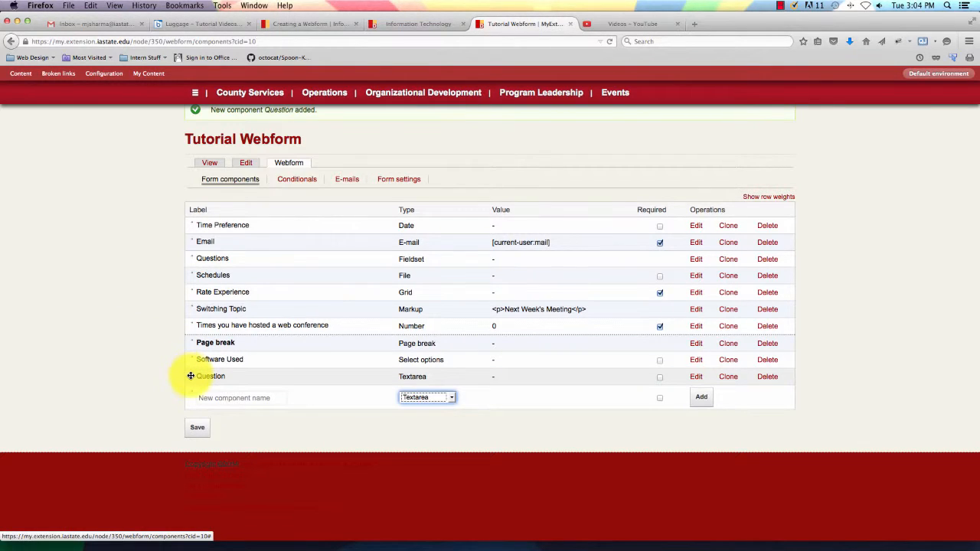
Nest the Question textarea inside the Questions fieldset and save the component order.
left_click_drag(190, 376, 204, 305)
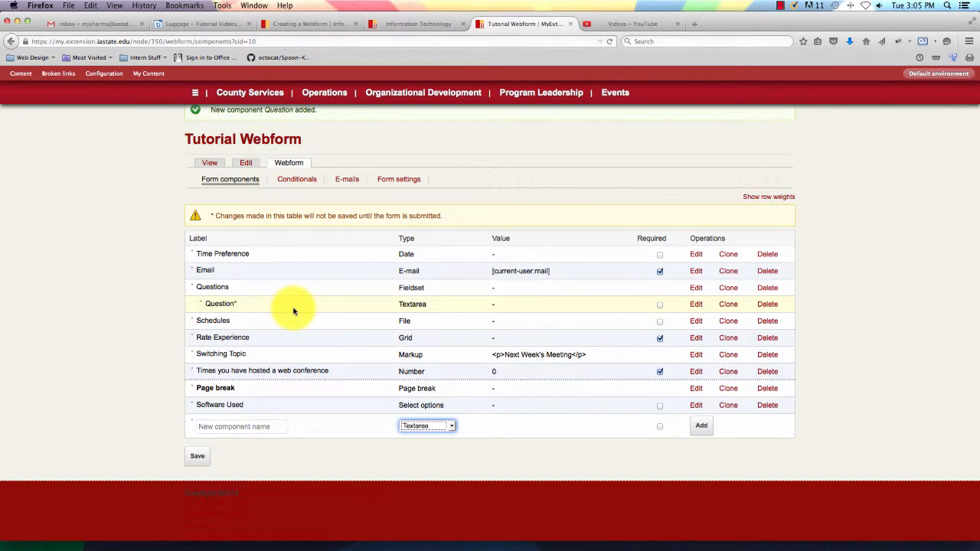
scroll(204, 453, "up", 1)
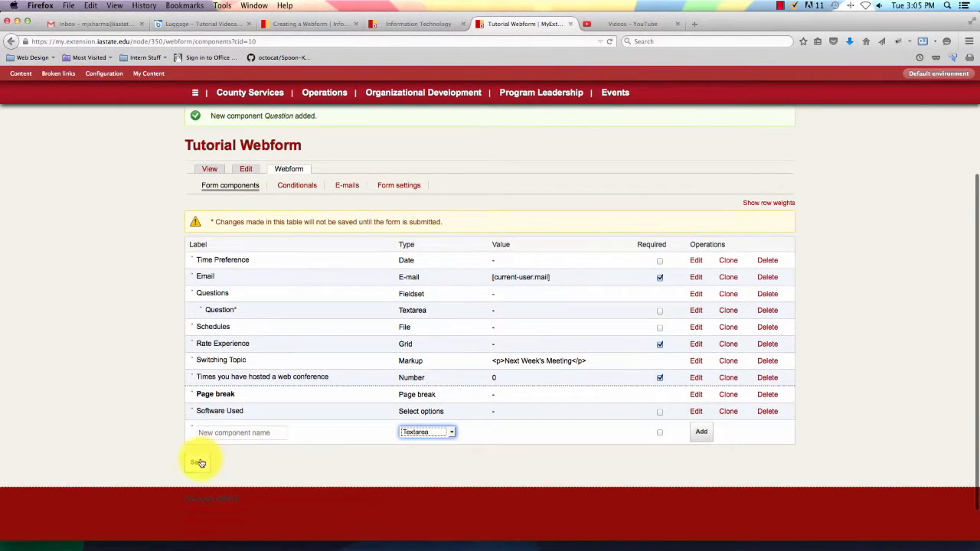
left_click(199, 462)
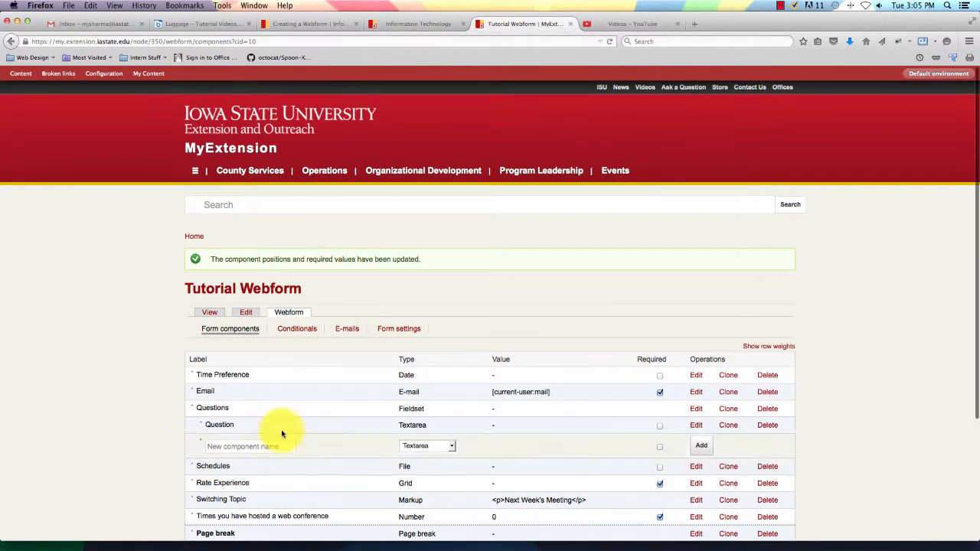
Move the new-component row below Software Used at the bottom of the list.
scroll(281, 434, "down", 3)
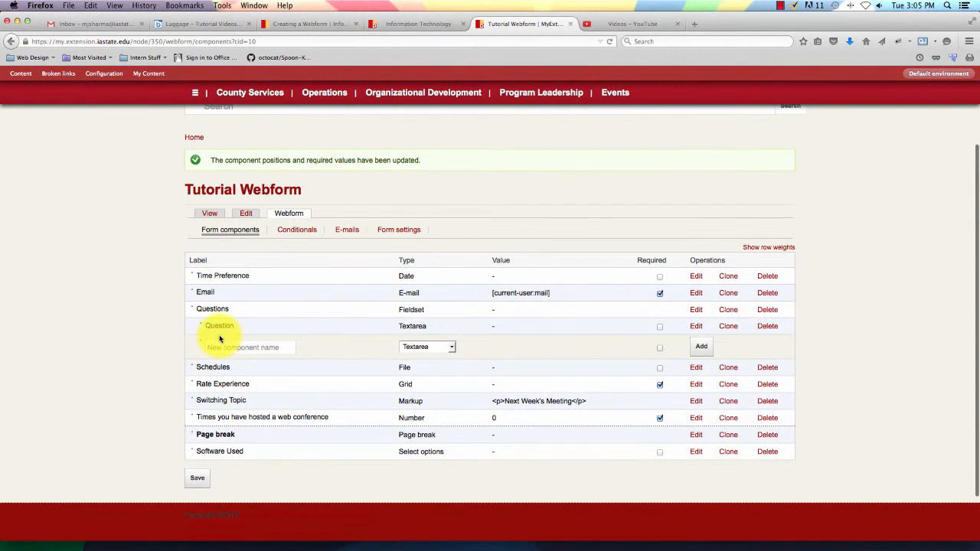
scroll(220, 338, "down", 1)
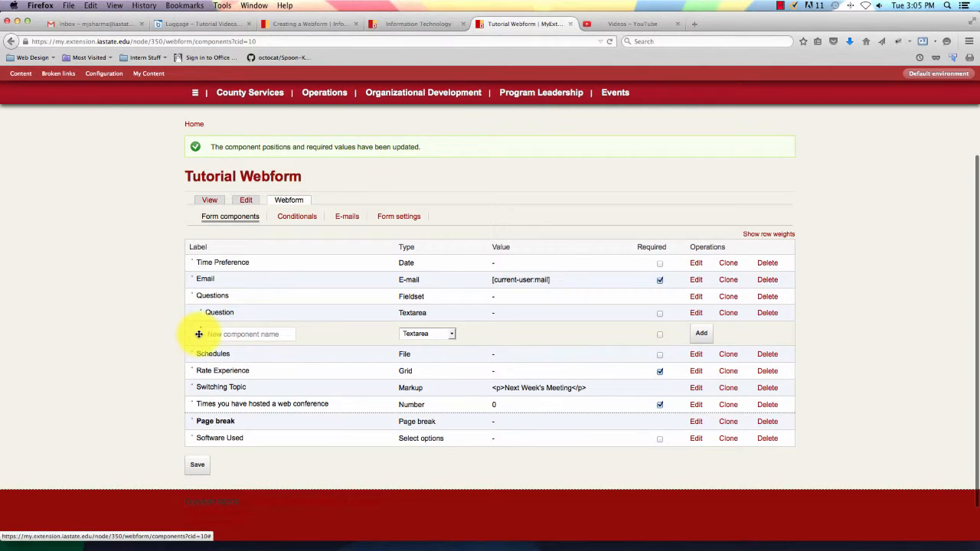
left_click_drag(198, 334, 192, 441)
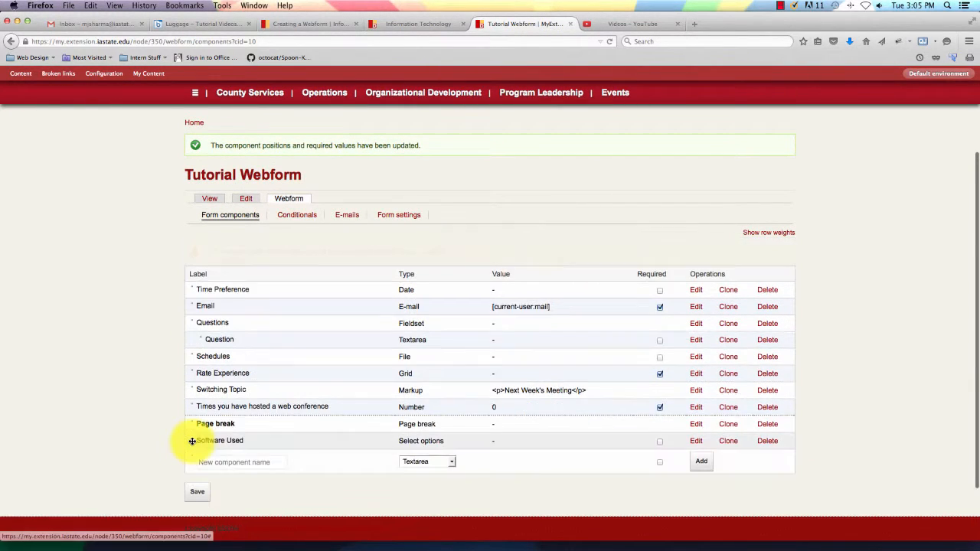
scroll(344, 449, "down", 3)
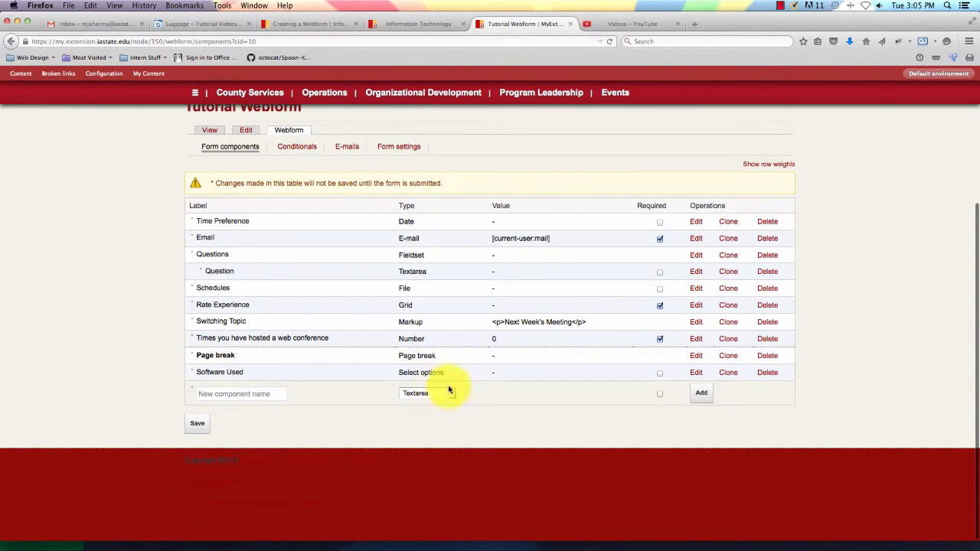
Add a required Textfield component named 'Meeting Topic (one)' with field key meeting_topic_one.
left_click(453, 395)
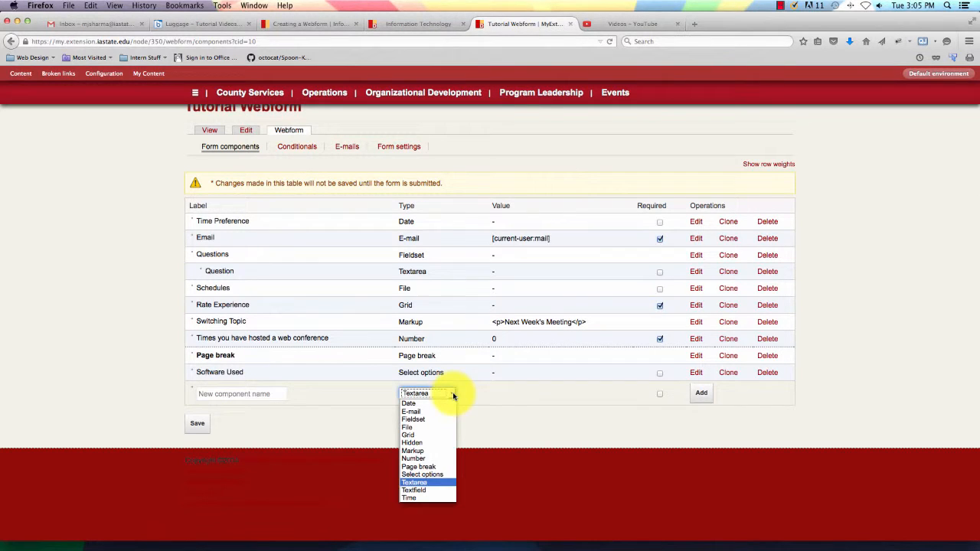
left_click(436, 491)
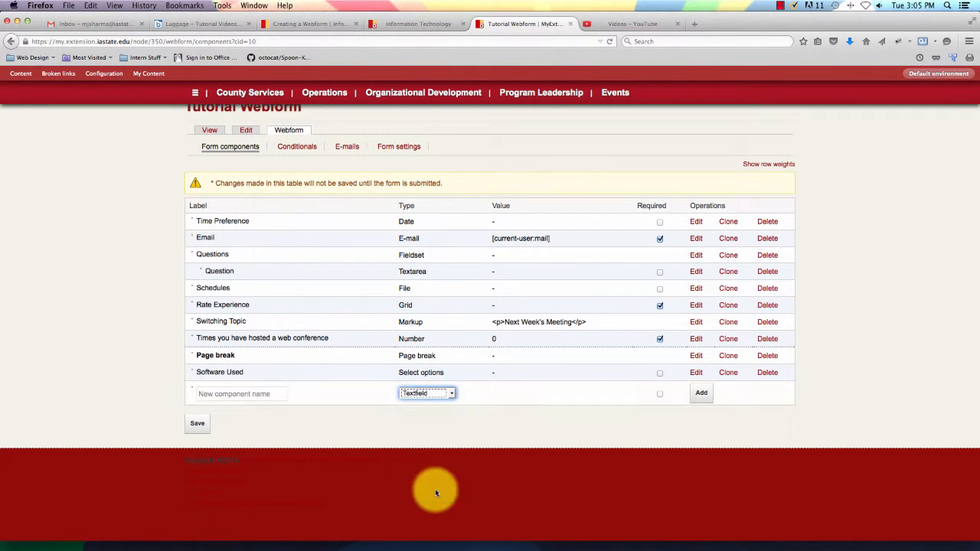
left_click(252, 393)
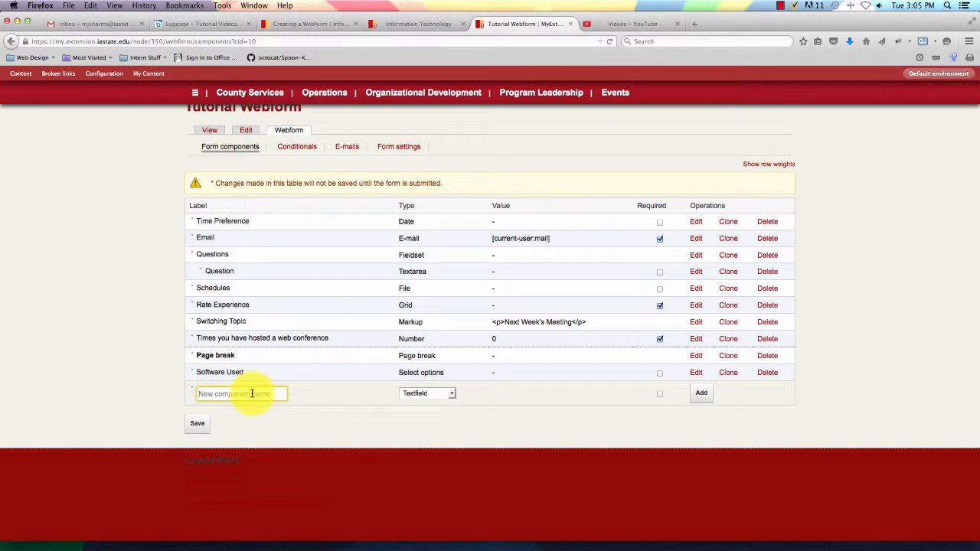
type("Meeting")
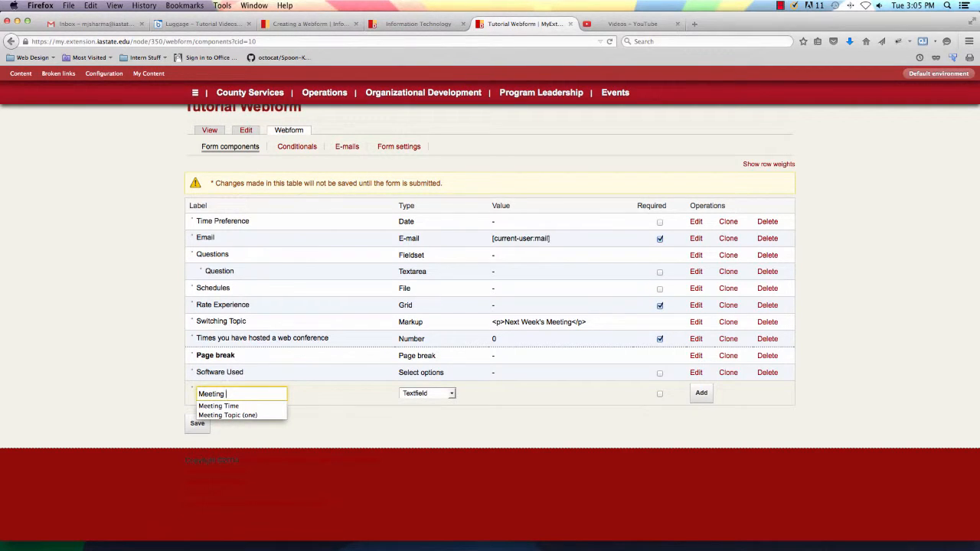
type(" Topic (one")
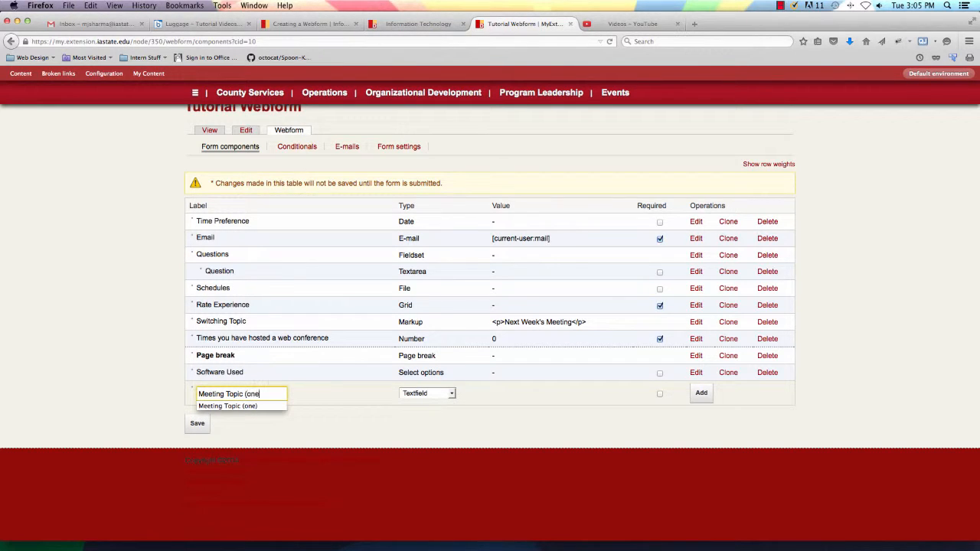
scroll(339, 434, "down", 1)
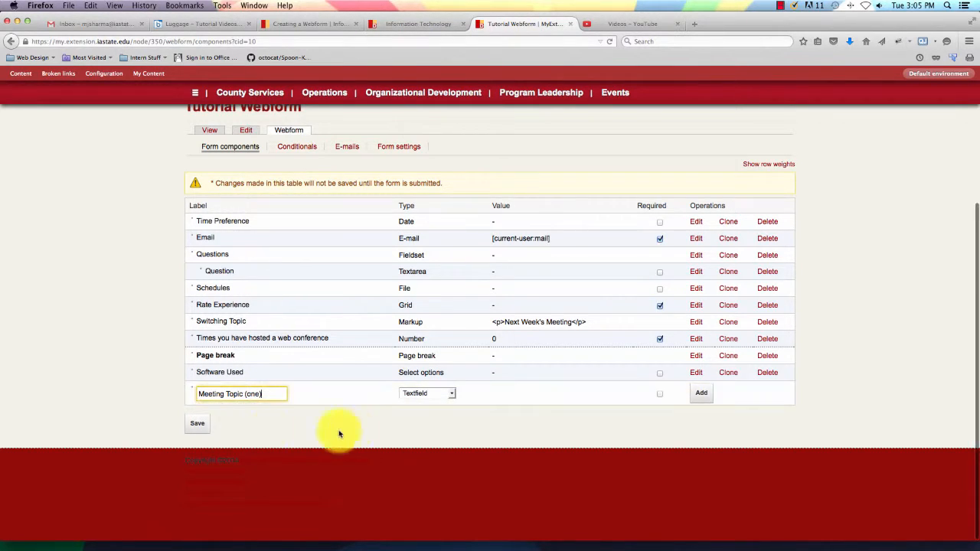
scroll(362, 432, "up", 1)
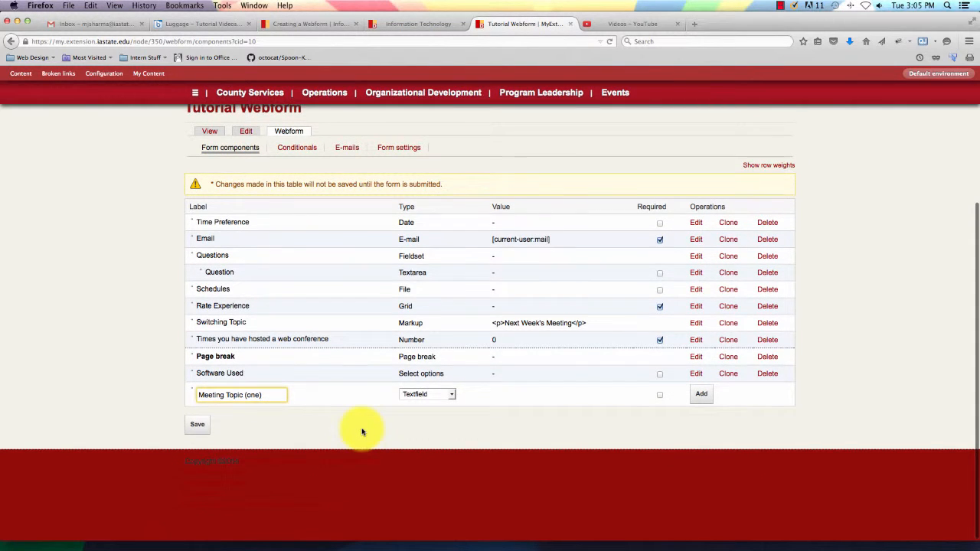
scroll(361, 433, "down", 1)
scroll(362, 432, "up", 1)
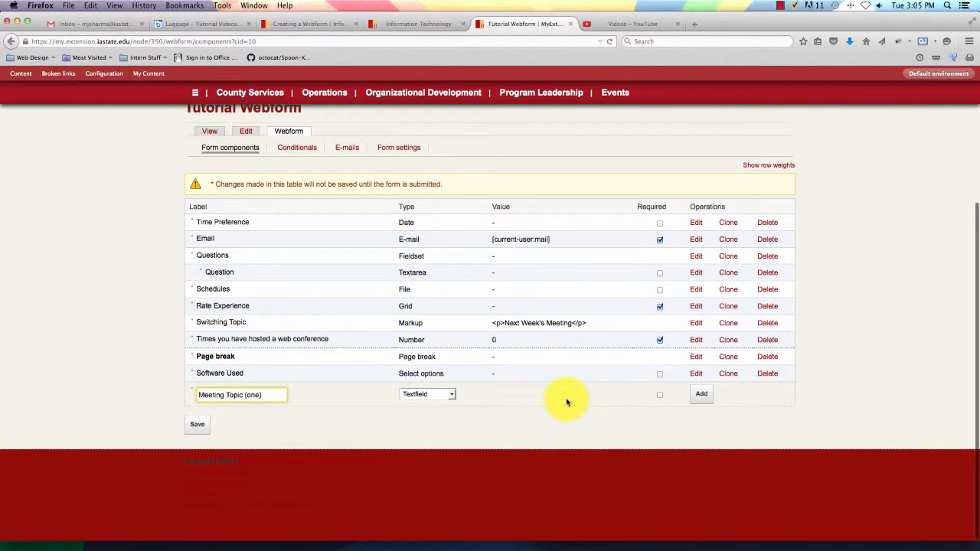
left_click(659, 396)
left_click(701, 394)
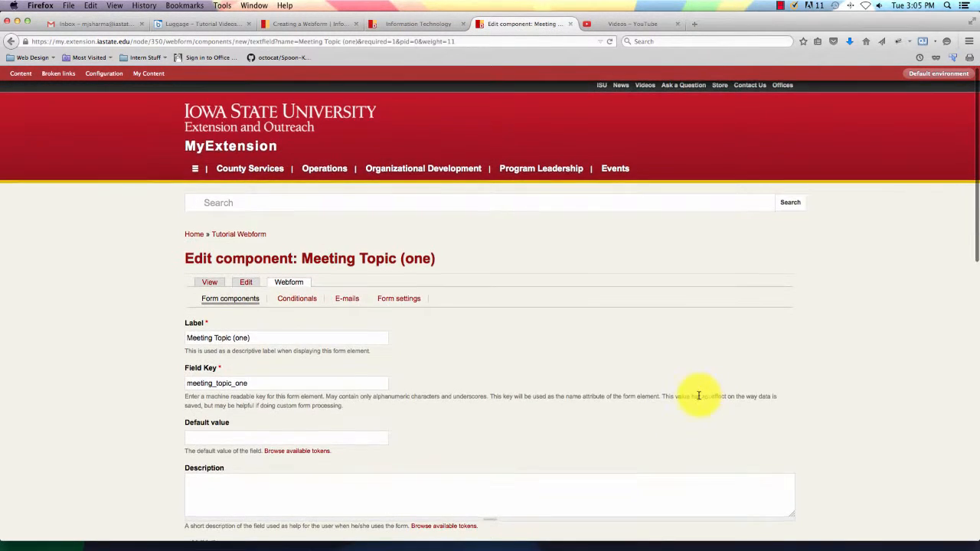
Save the 'Meeting Topic (one)' textfield unchanged, so it is listed after the Page break.
scroll(518, 396, "down", 5)
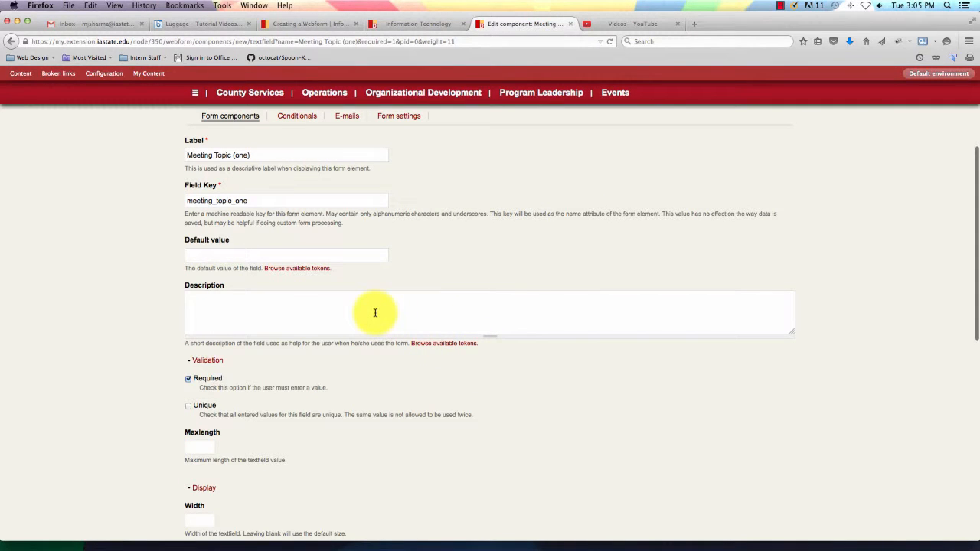
left_click(376, 313)
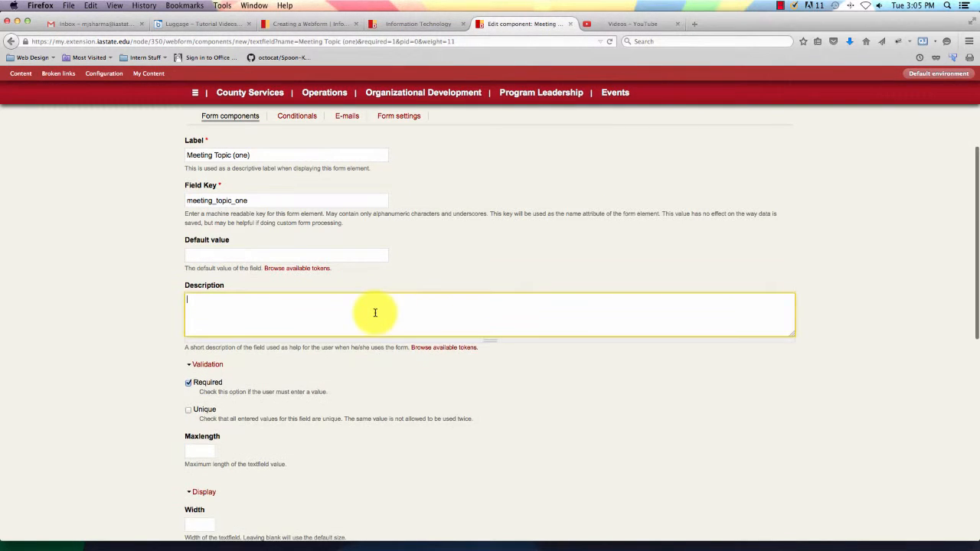
scroll(428, 344, "down", 2)
scroll(428, 345, "down", 3)
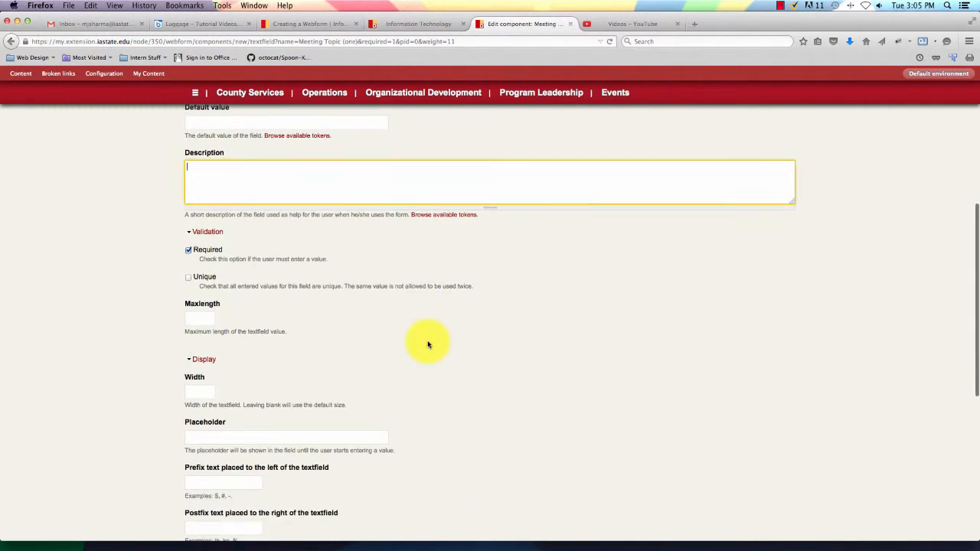
scroll(425, 344, "down", 5)
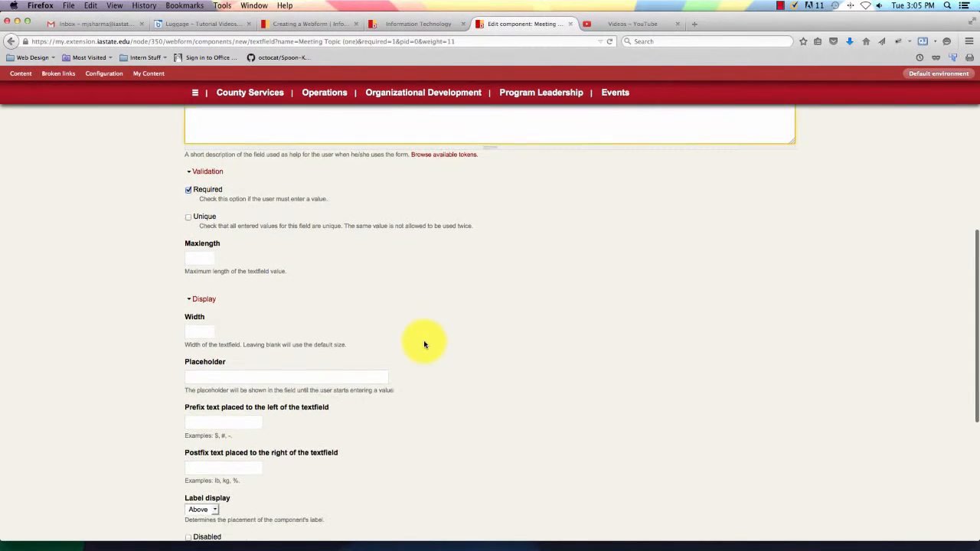
scroll(416, 345, "down", 2)
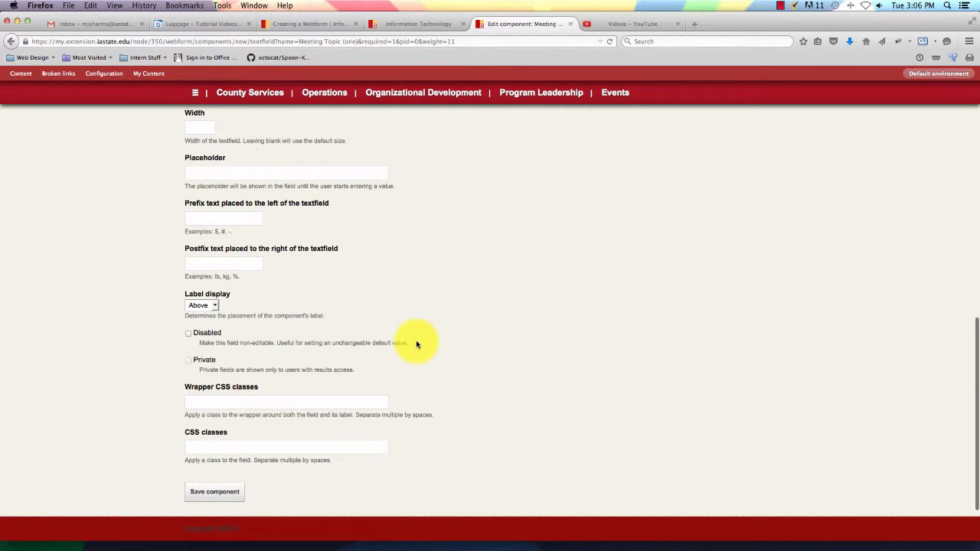
scroll(415, 344, "down", 2)
left_click(230, 423)
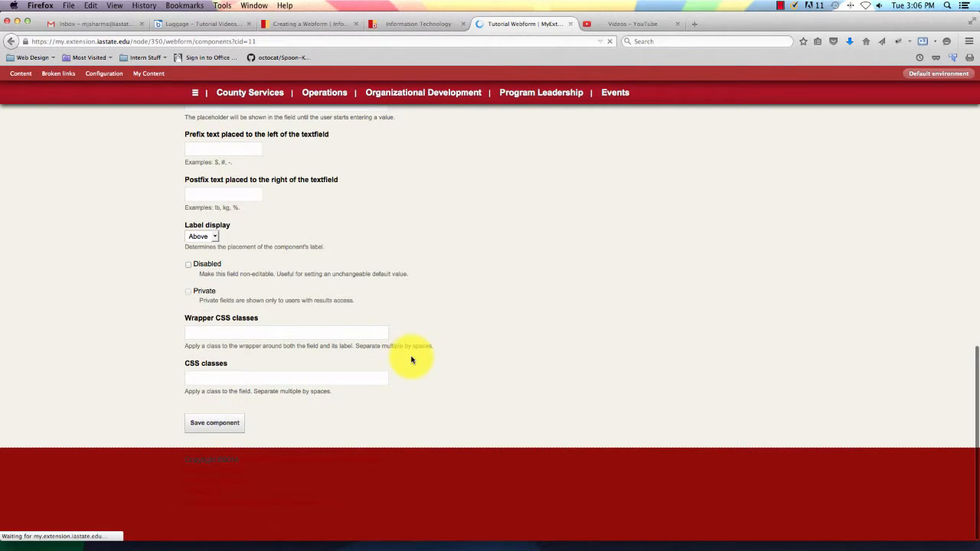
scroll(411, 358, "down", 4)
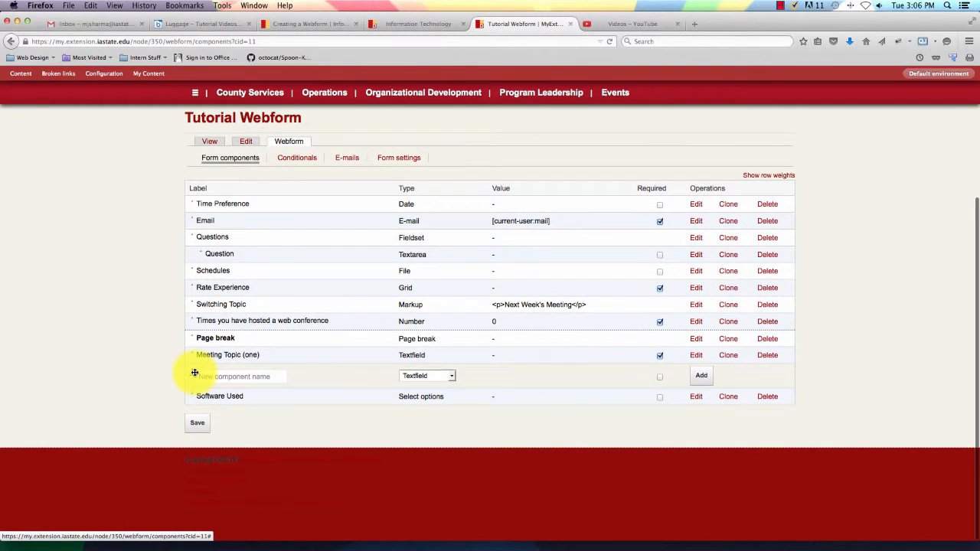
Add a required Time component named 'Meeting Time'.
left_click(453, 377)
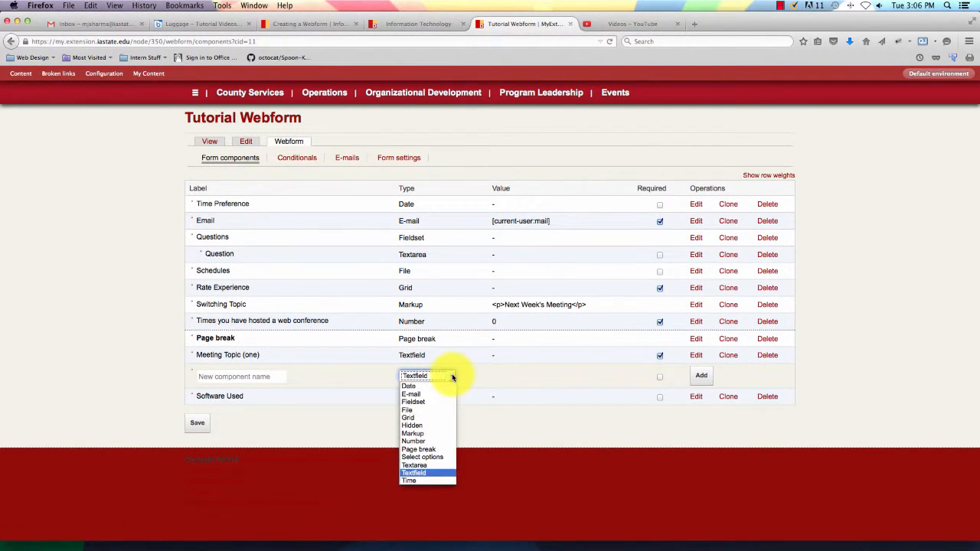
left_click(419, 483)
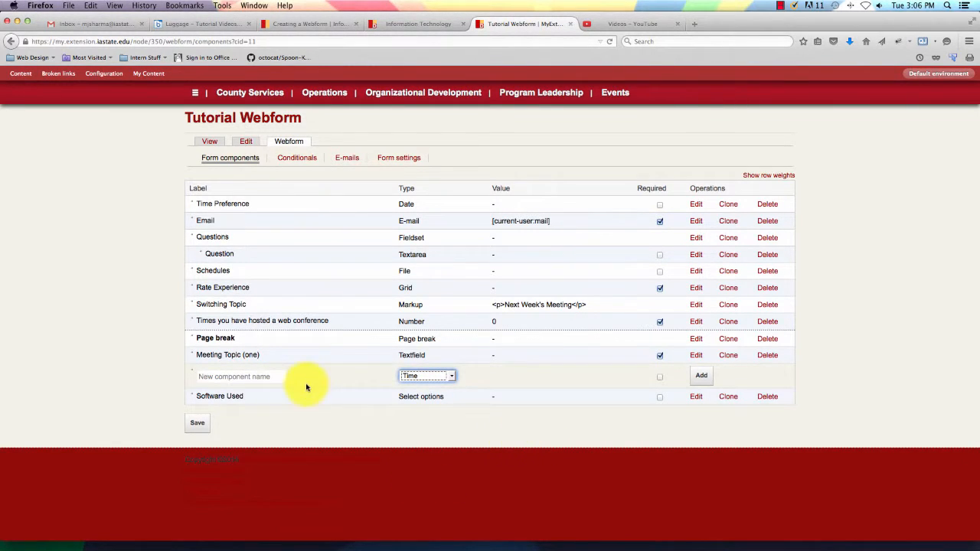
left_click(254, 378)
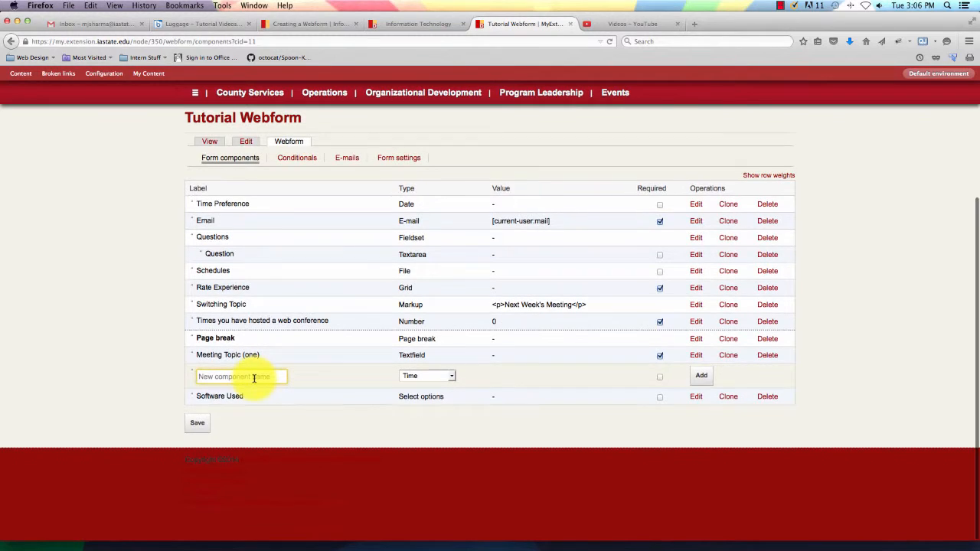
type("Meet")
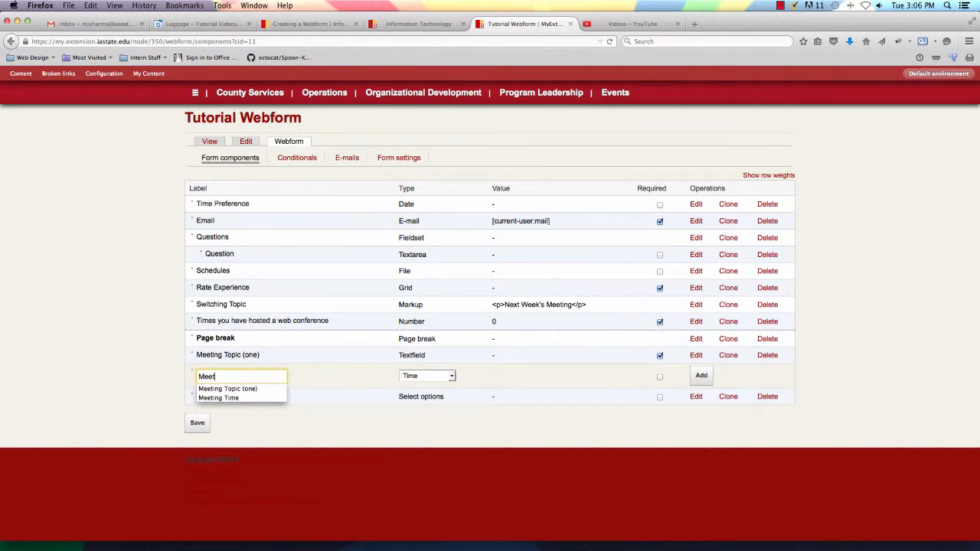
type("ing Time")
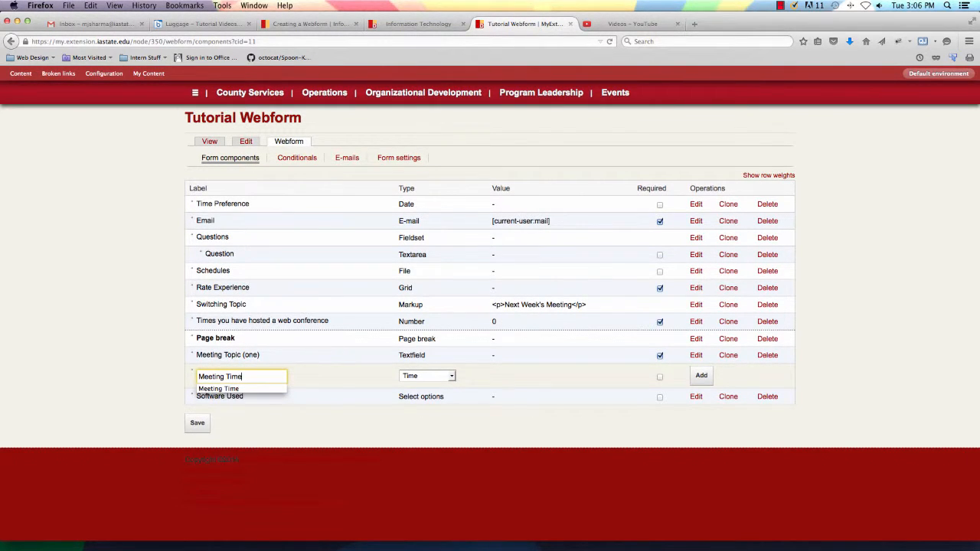
left_click(249, 389)
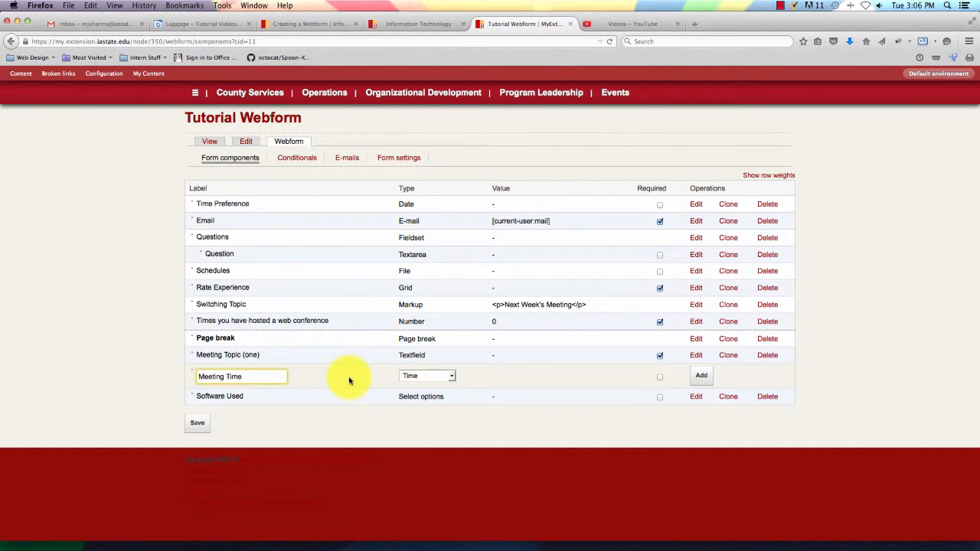
left_click(660, 377)
left_click(709, 379)
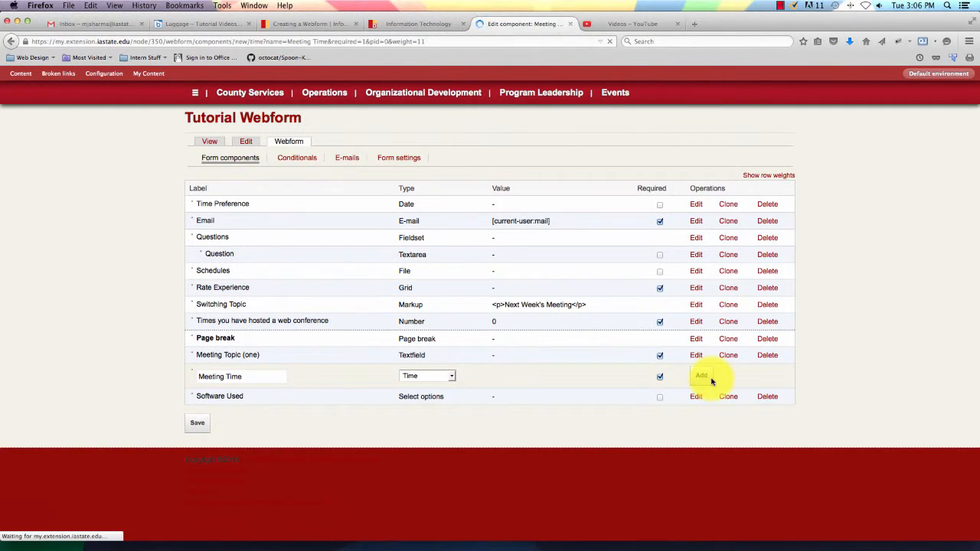
Set Meeting Time's start time to 9:00 am and end time to 4:30 pm.
scroll(408, 370, "down", 4)
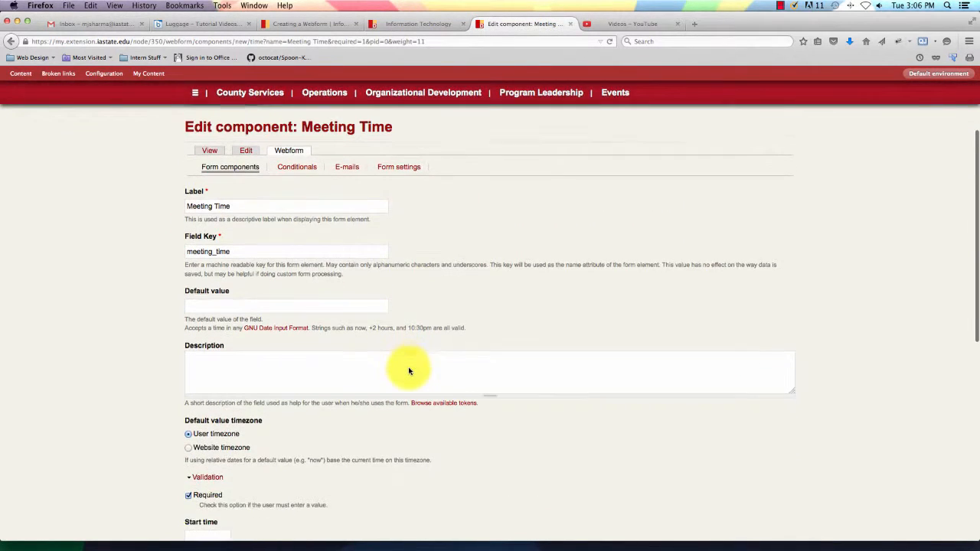
scroll(408, 367, "down", 3)
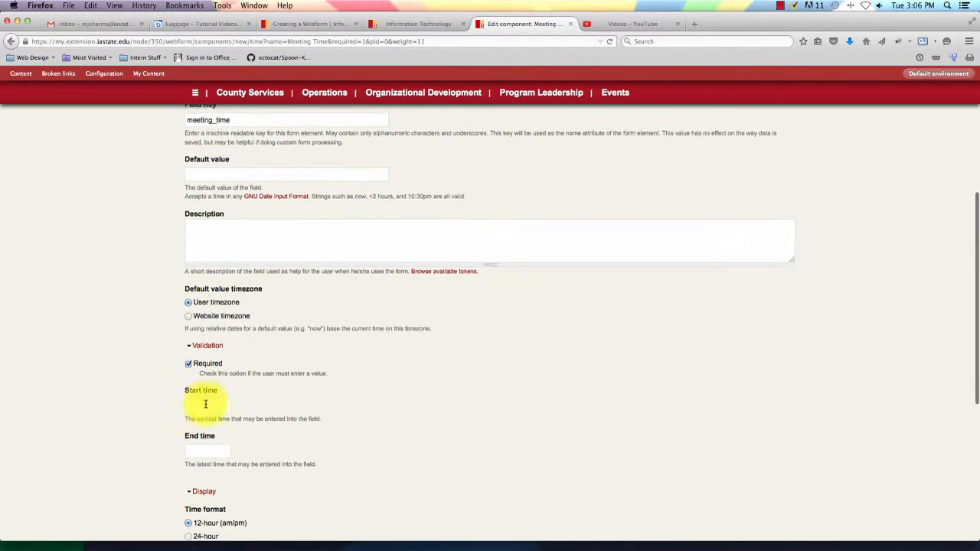
scroll(207, 394, "down", 2)
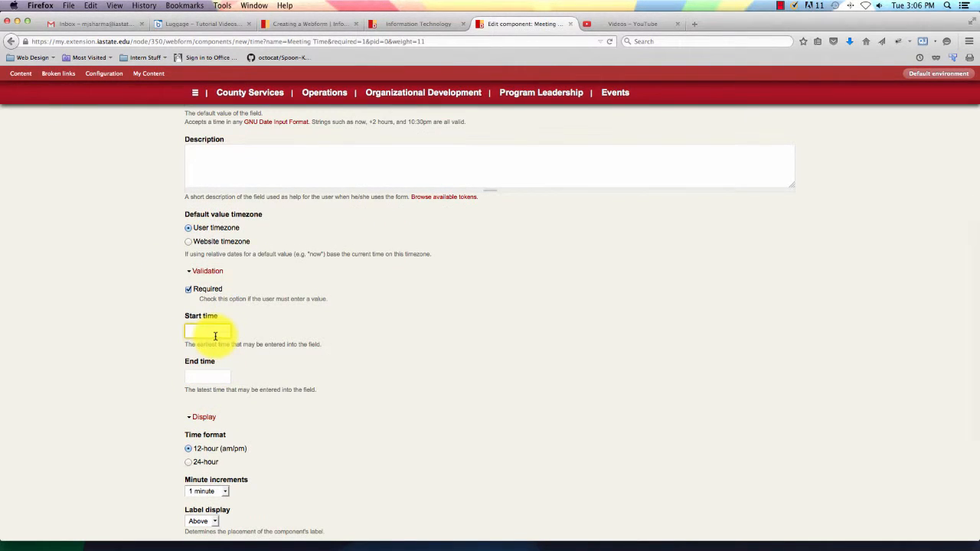
type("9:00 am")
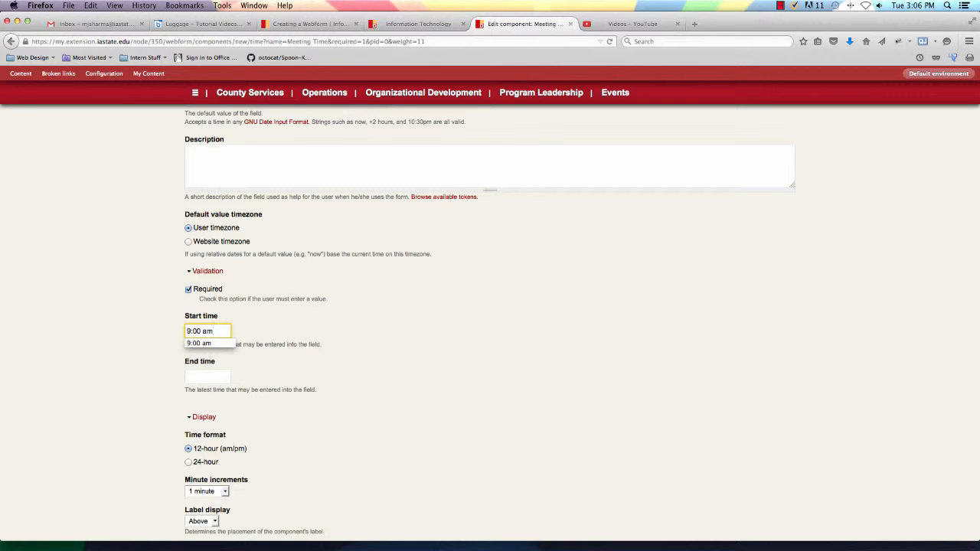
left_click(213, 378)
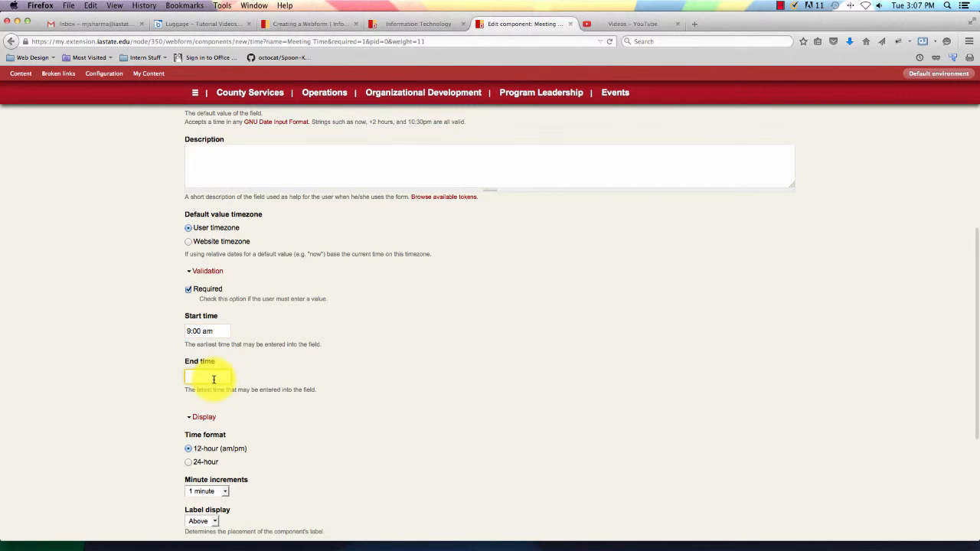
type("4:30 pm")
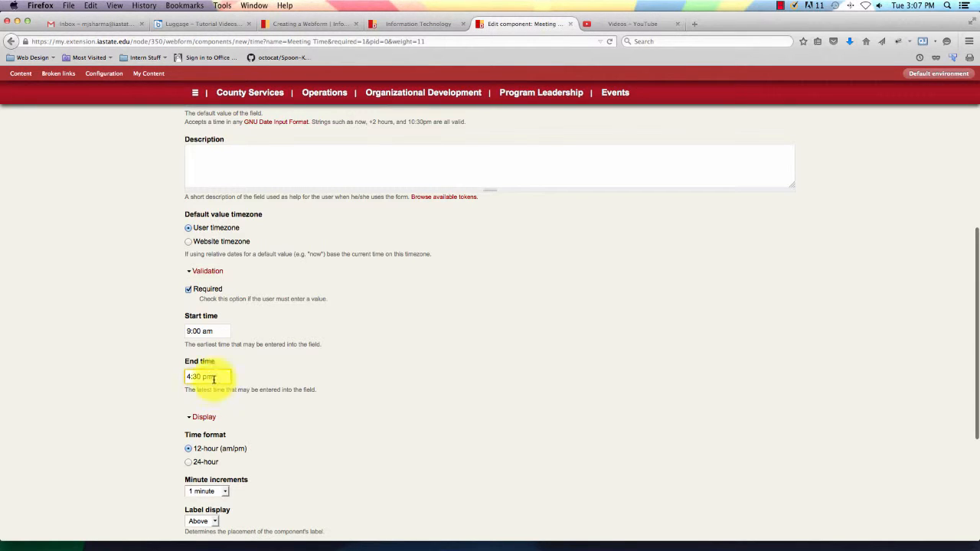
Set minute increments to 5 minute and save the Meeting Time component.
scroll(252, 396, "down", 2)
scroll(246, 398, "down", 5)
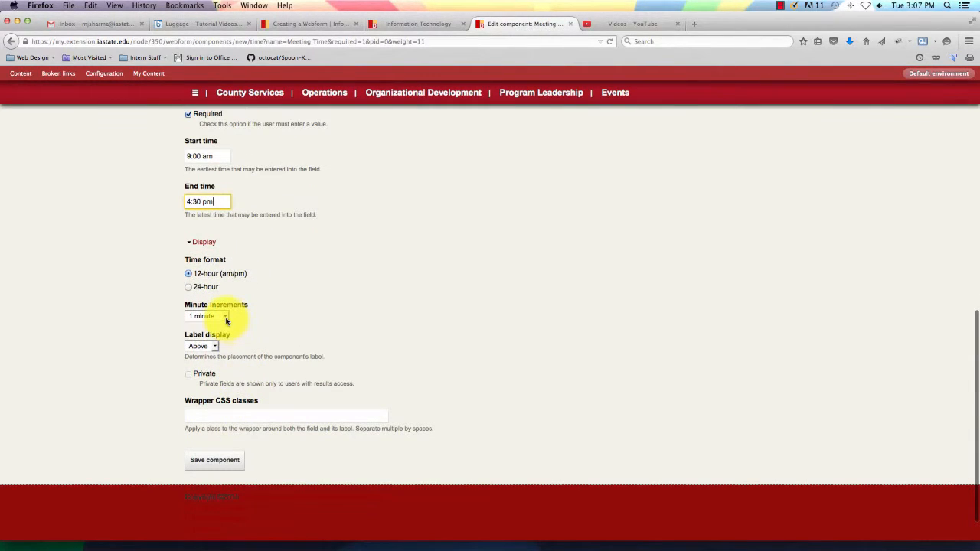
left_click(225, 320)
left_click(226, 327)
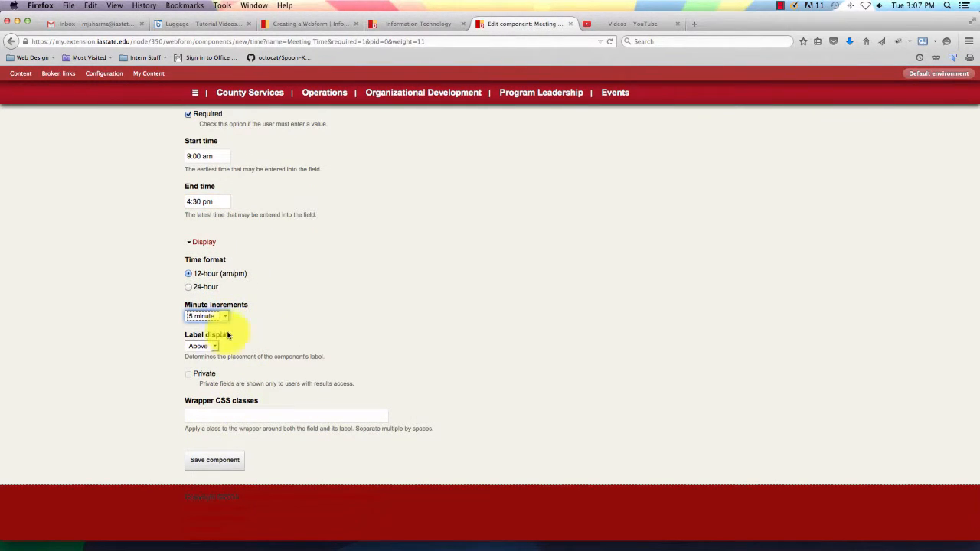
scroll(298, 334, "down", 1)
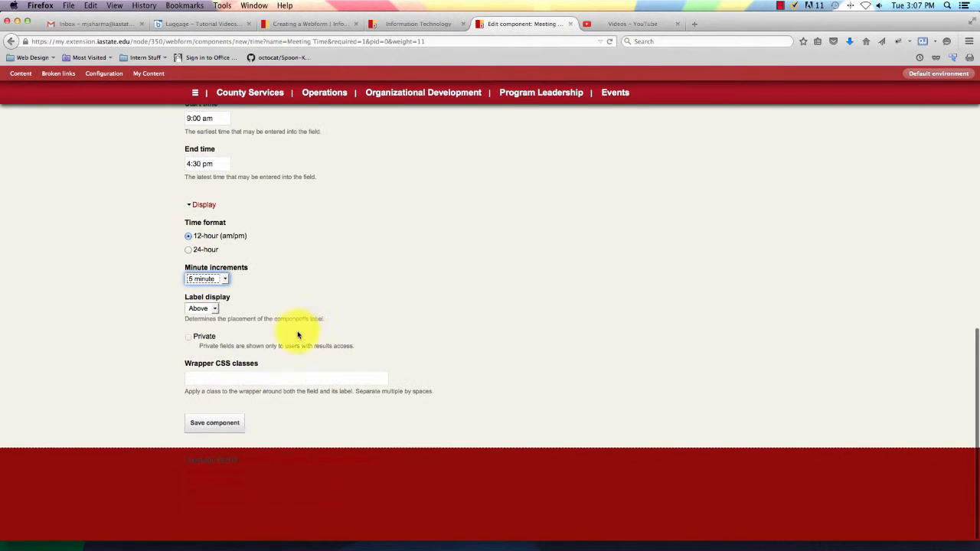
left_click(235, 425)
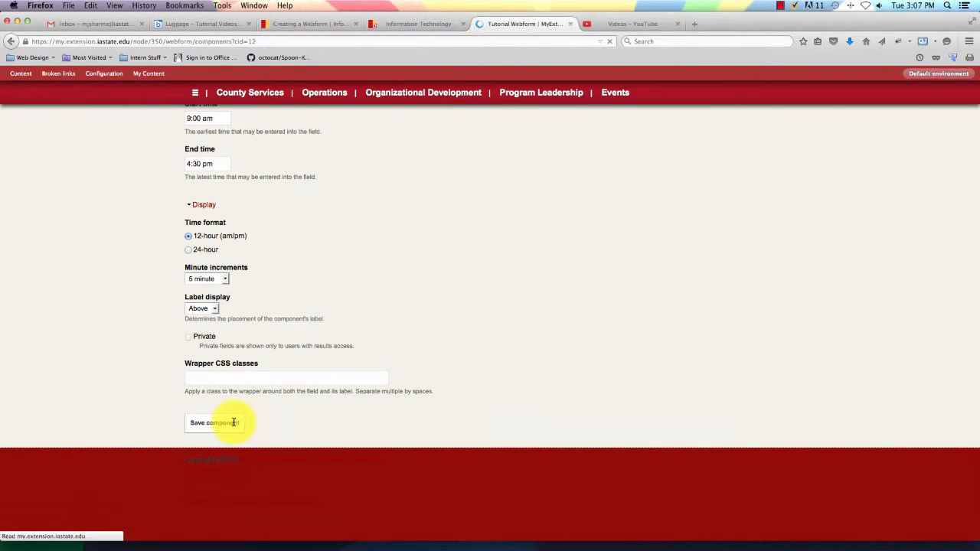
scroll(410, 366, "down", 3)
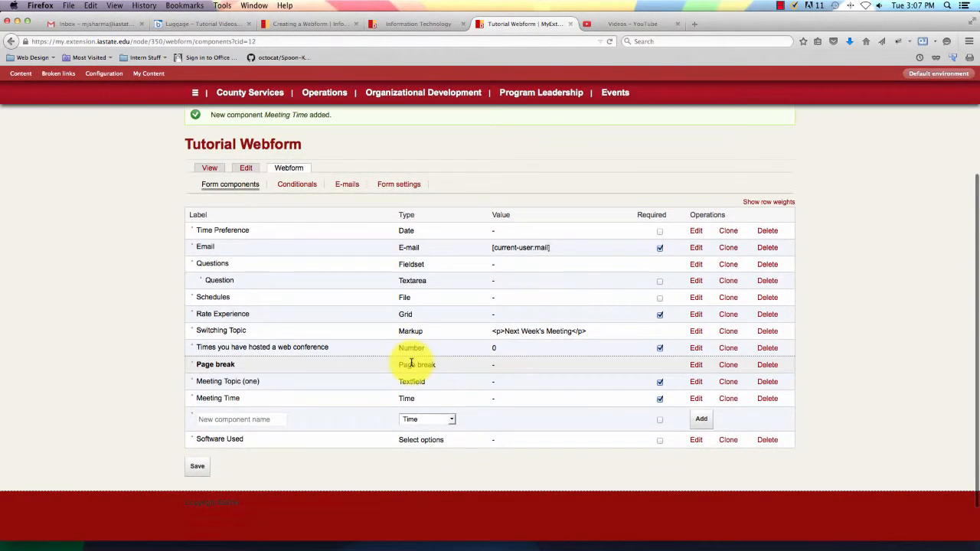
Reorder rows: Email to the top, Schedules above Questions, Software Used up, Page break above Switching Topic.
scroll(411, 366, "down", 1)
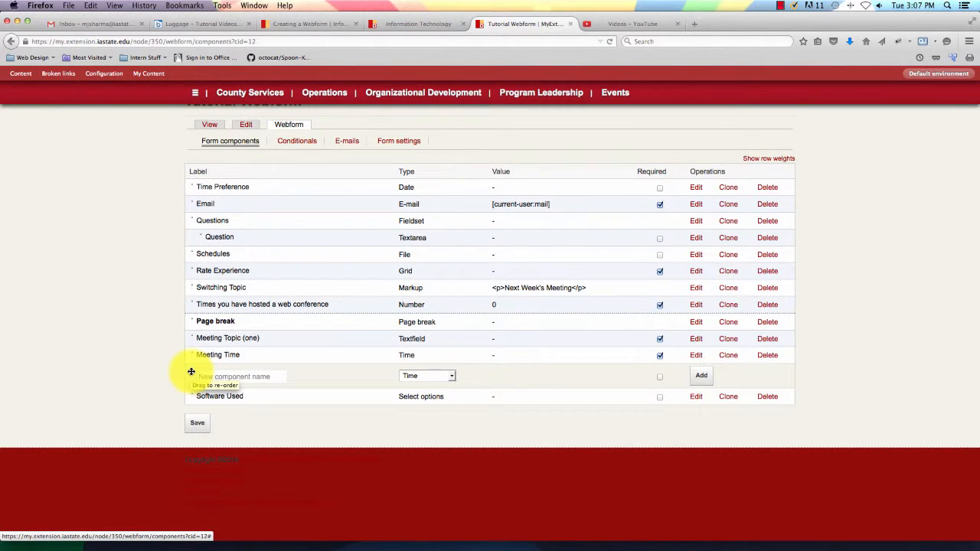
left_click_drag(191, 371, 193, 398)
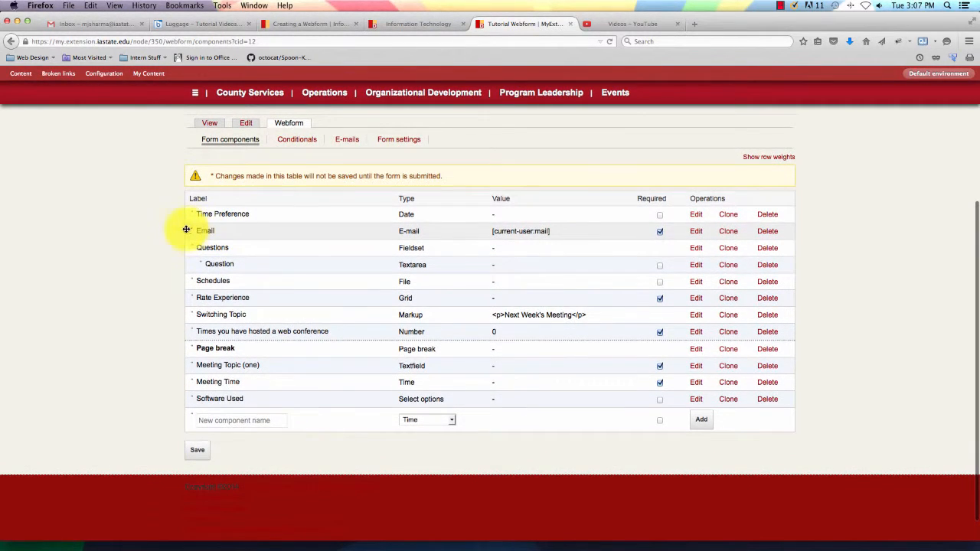
left_click_drag(192, 228, 196, 218)
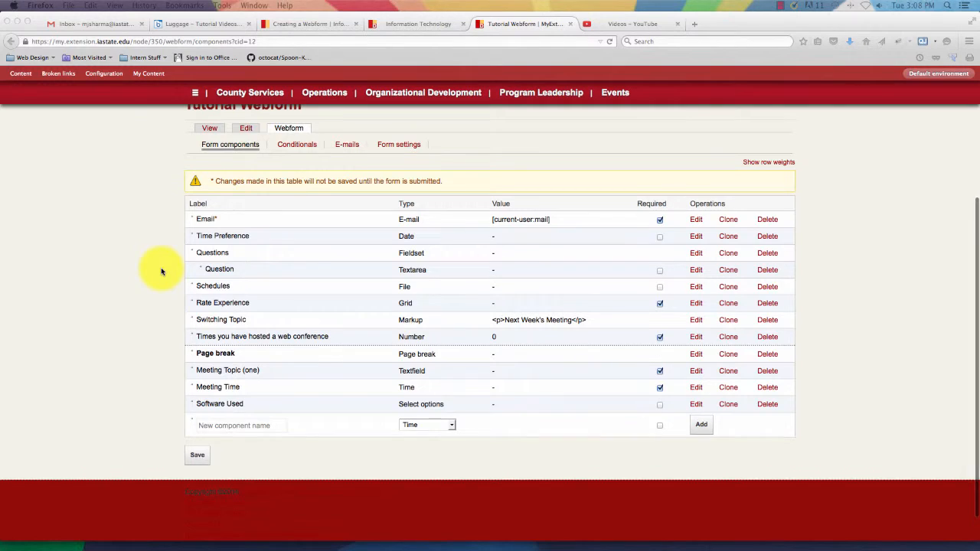
scroll(162, 271, "up", 1)
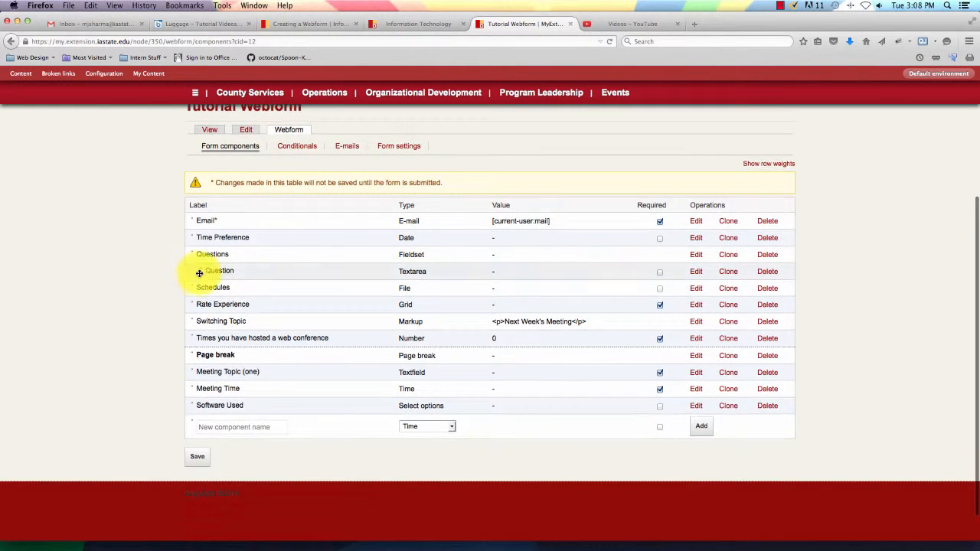
left_click_drag(191, 287, 190, 253)
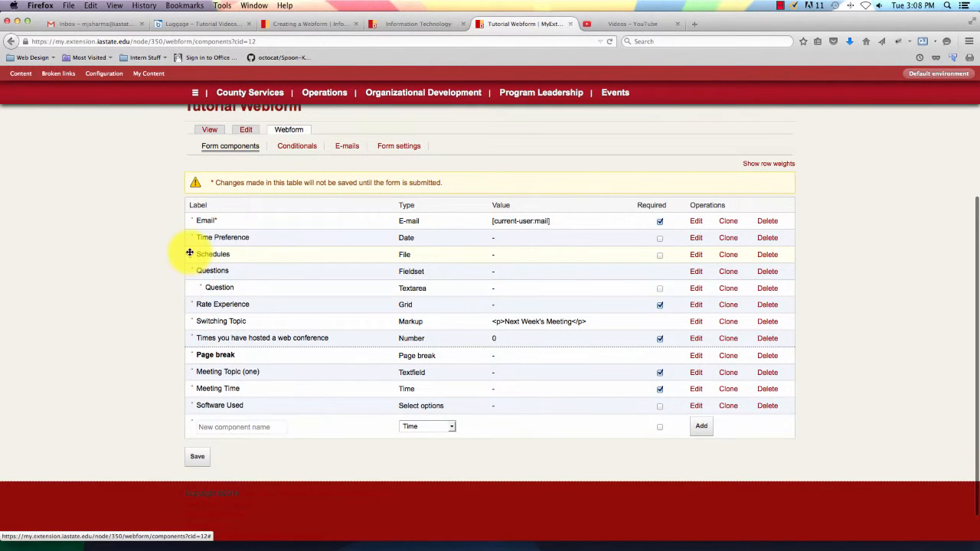
scroll(192, 256, "down", 1)
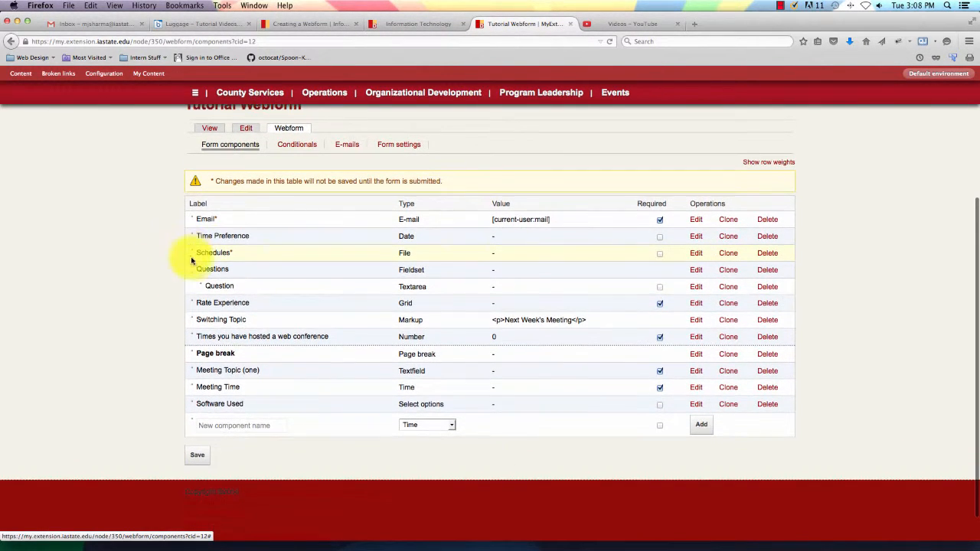
left_click_drag(204, 286, 193, 293)
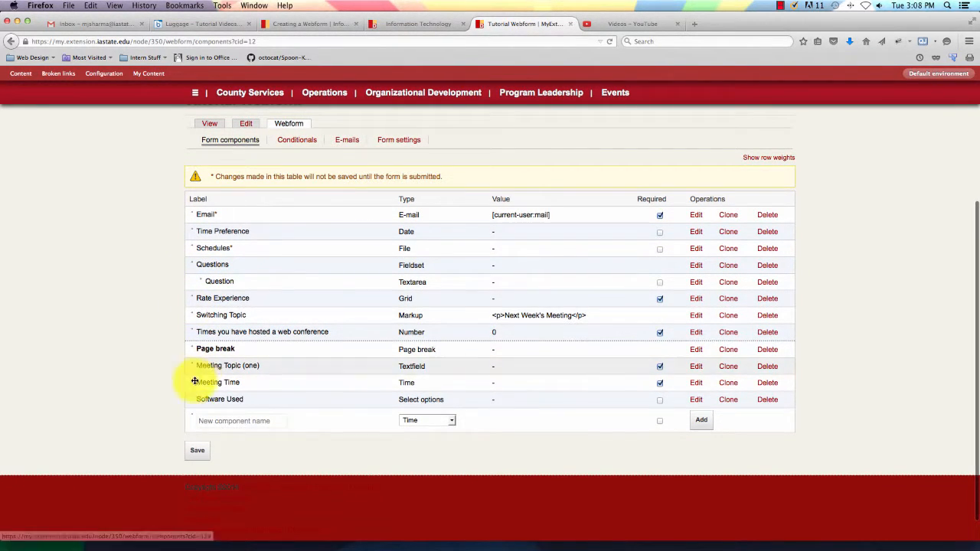
left_click_drag(192, 398, 192, 313)
left_click_drag(197, 378, 194, 333)
Move Meeting Time above Meeting Topic (one) and save the new order.
scroll(202, 377, "down", 1)
scroll(215, 375, "down", 1)
scroll(219, 376, "down", 2)
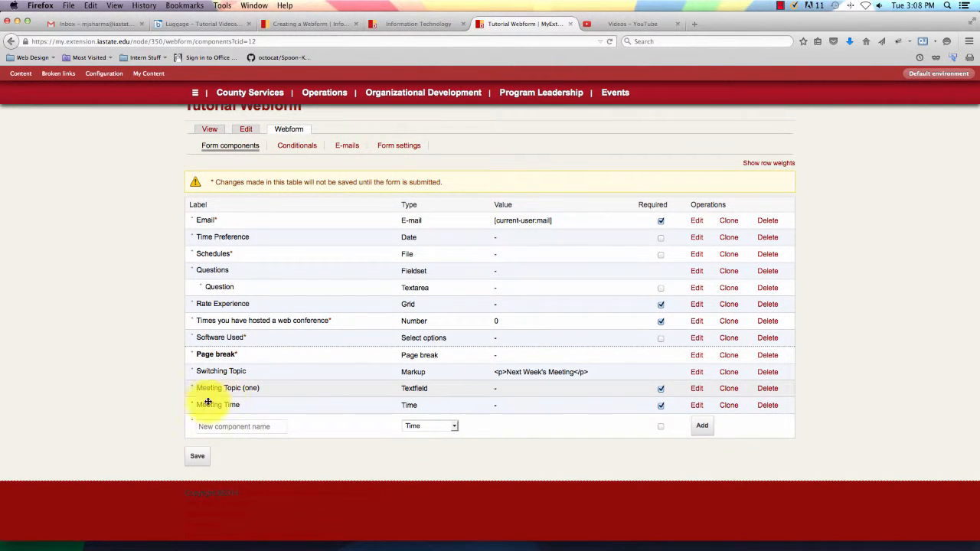
left_click_drag(189, 405, 198, 387)
left_click(199, 457)
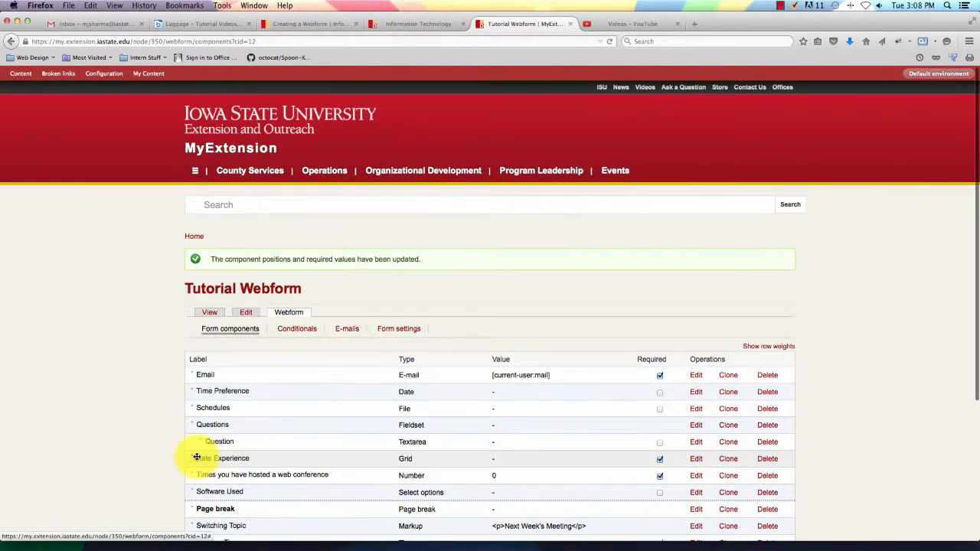
scroll(468, 407, "down", 2)
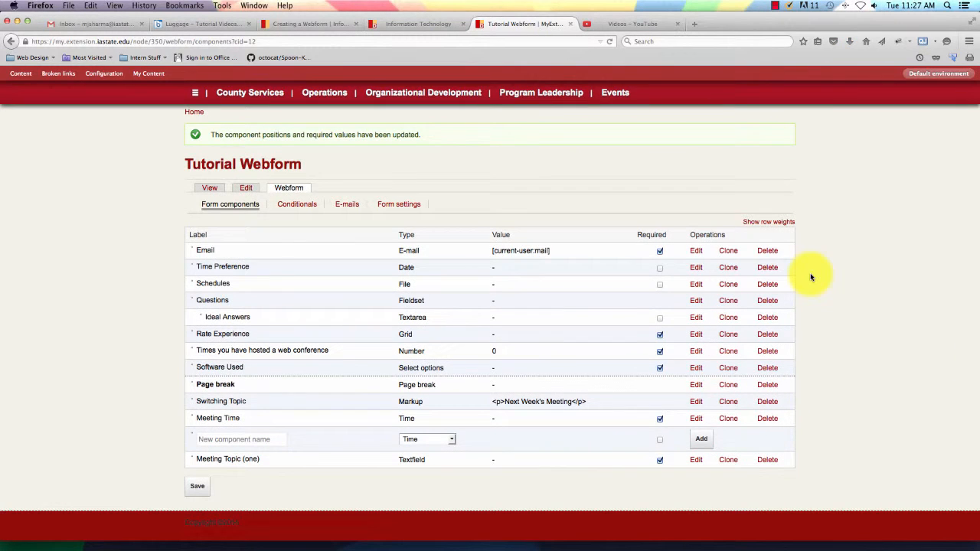
scroll(811, 277, "up", 1)
scroll(813, 268, "up", 1)
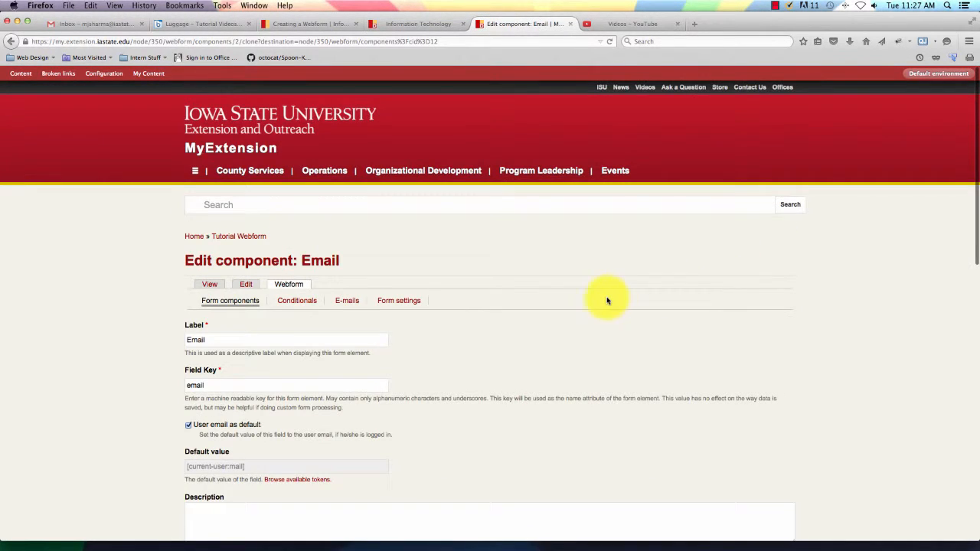
Save a clone of the Email component with field key email_clone.
scroll(605, 299, "down", 2)
scroll(607, 300, "down", 3)
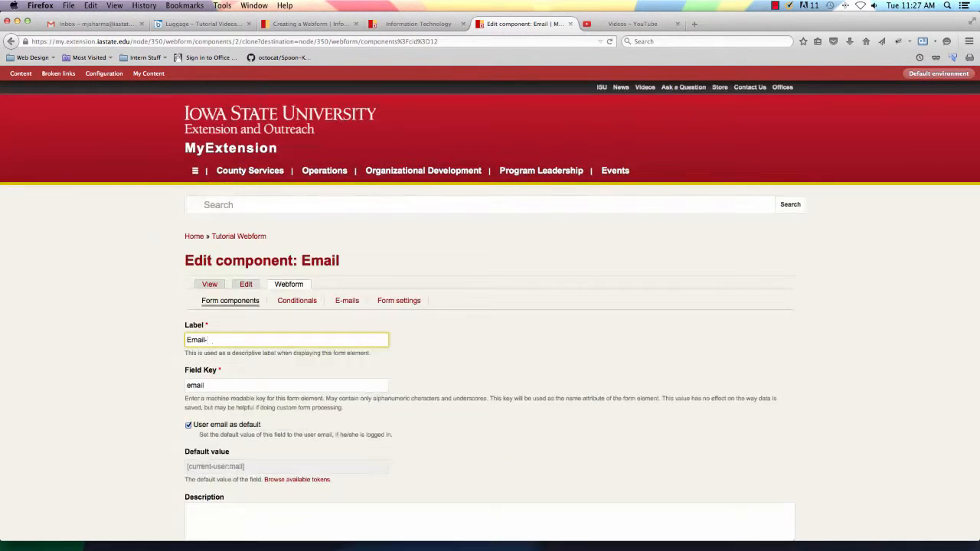
scroll(117, 426, "down", 15)
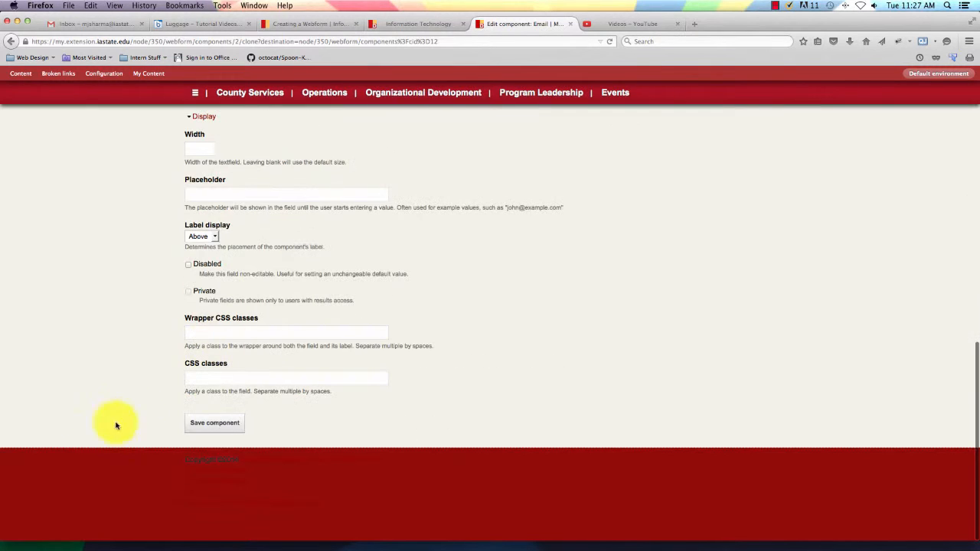
left_click(221, 431)
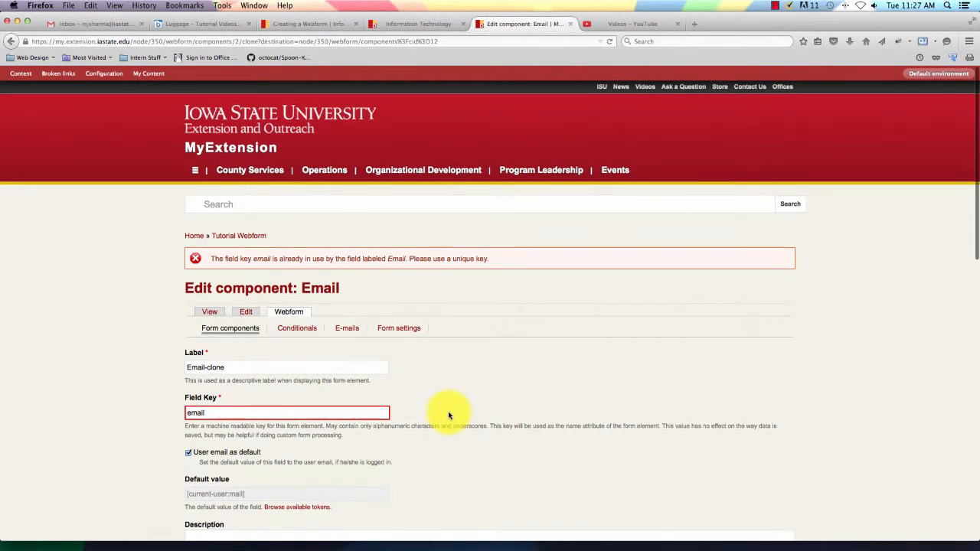
left_click(214, 413)
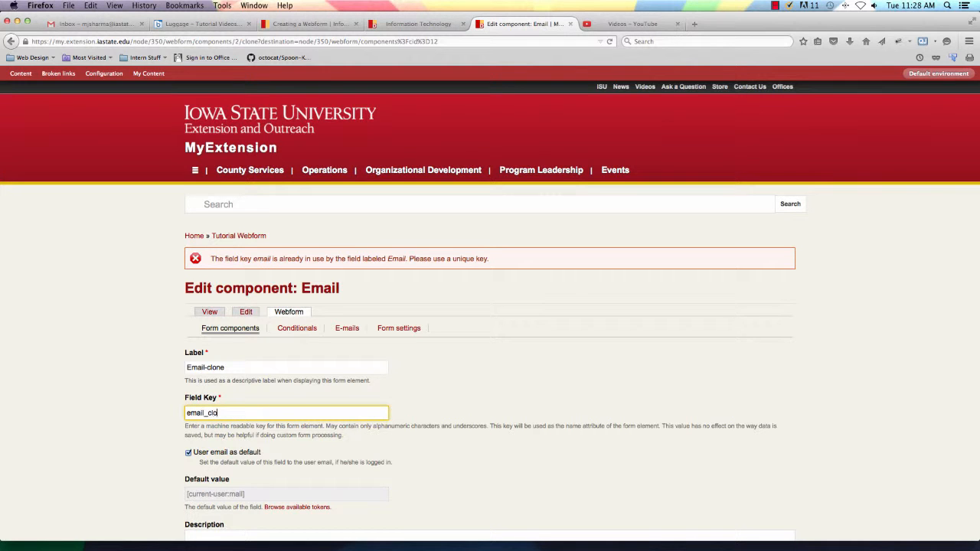
scroll(163, 398, "down", 15)
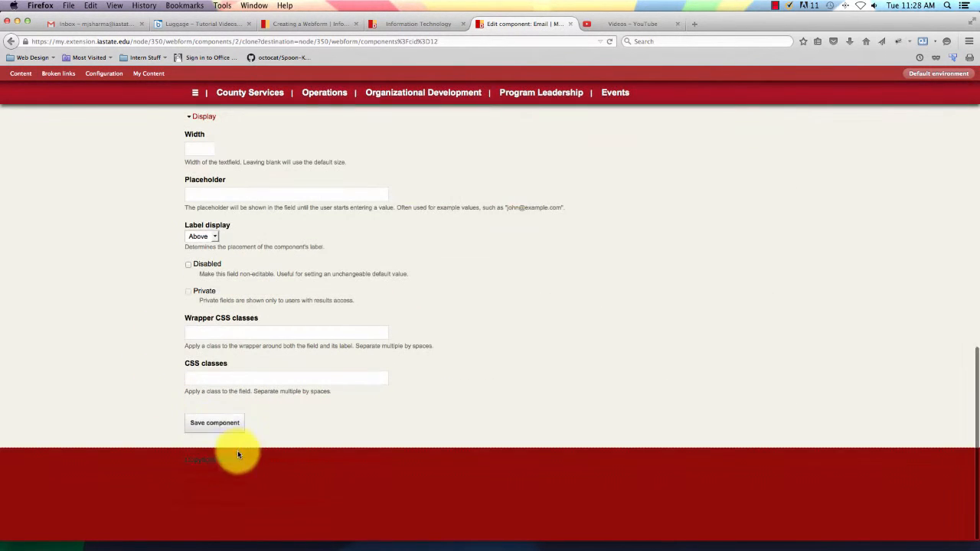
left_click(220, 428)
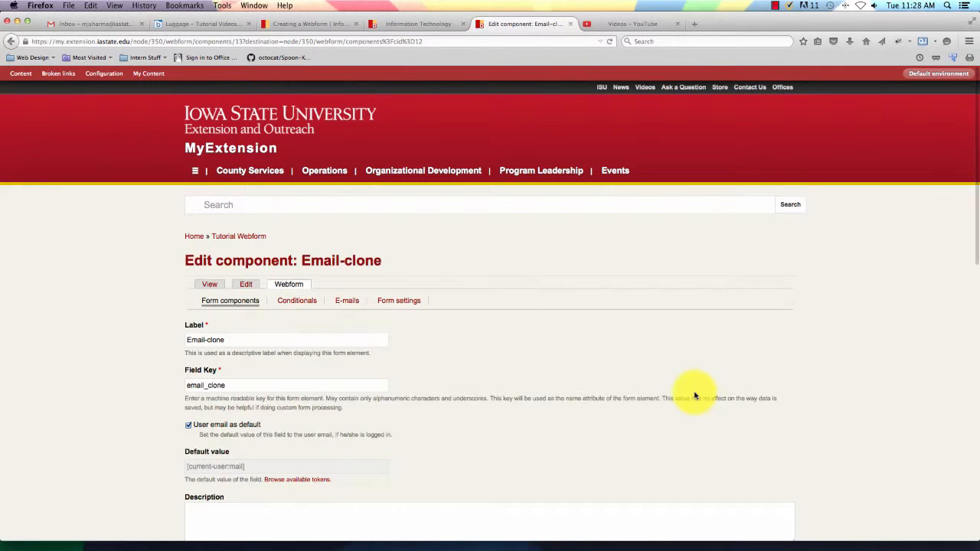
scroll(696, 396, "down", 2)
scroll(695, 396, "down", 10)
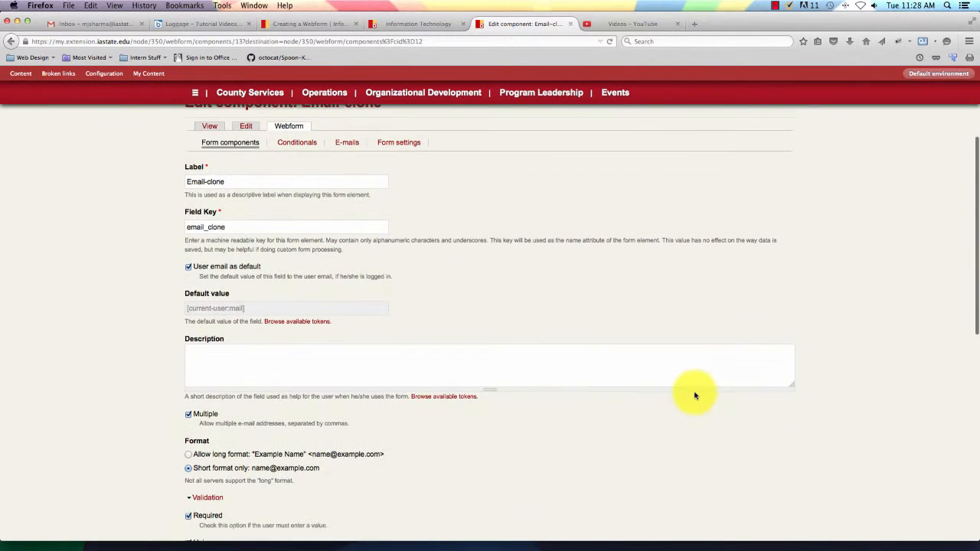
left_click(233, 423)
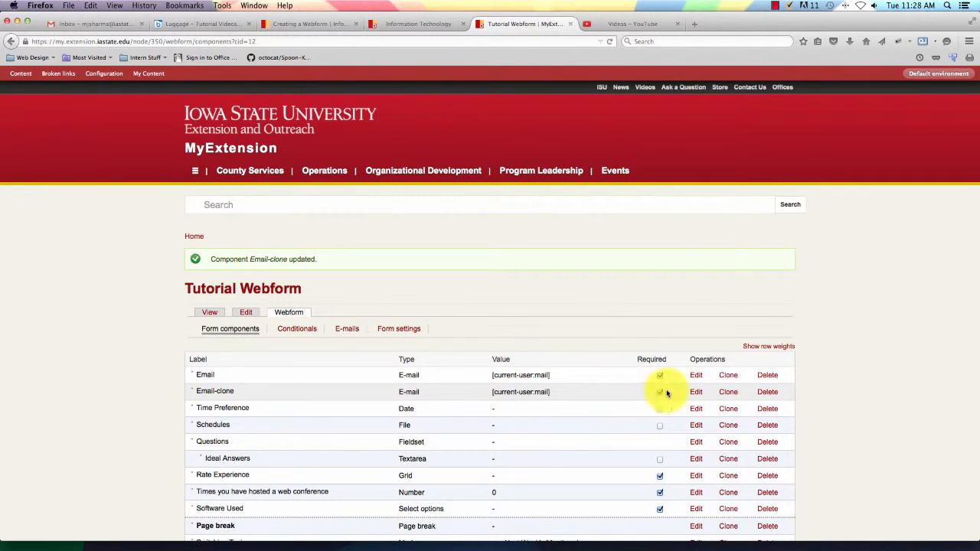
Delete the Email-clone component and open the Conditionals page.
left_click(763, 394)
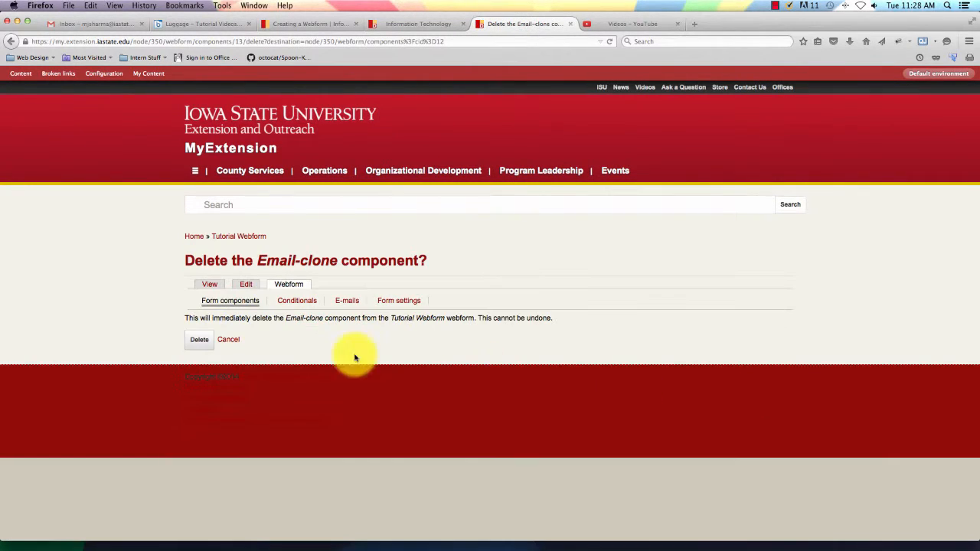
left_click(202, 342)
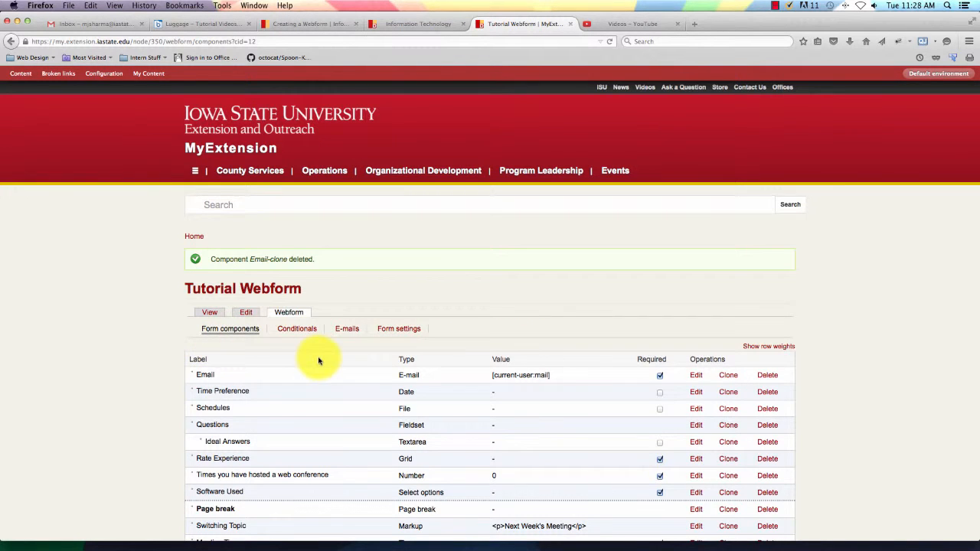
scroll(319, 360, "down", 2)
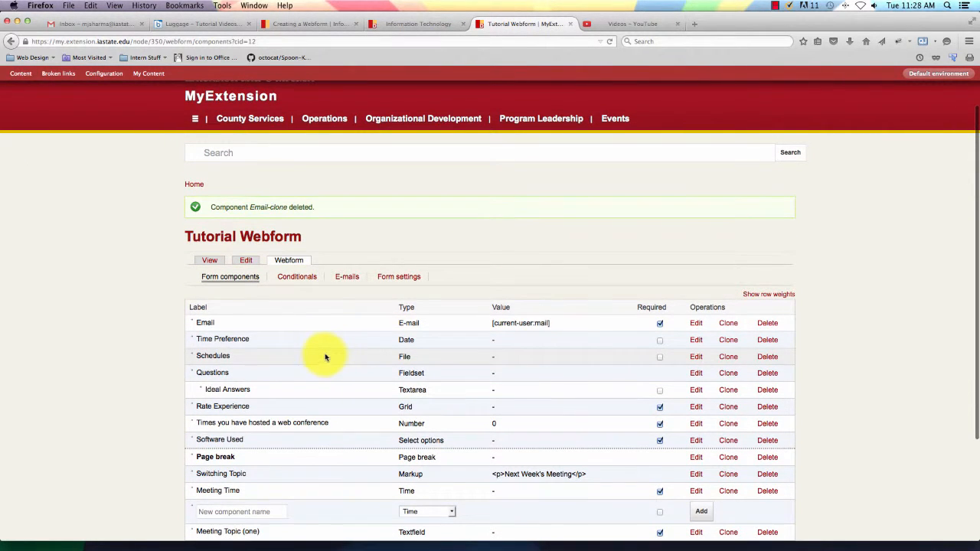
left_click(296, 277)
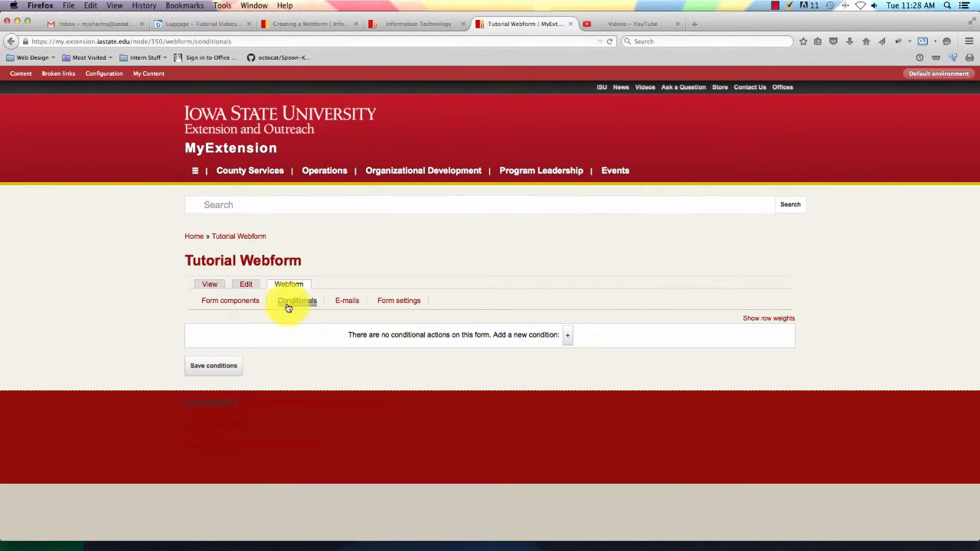
Add and save a condition: if Email is a sample address, Schedules becomes required.
left_click(567, 336)
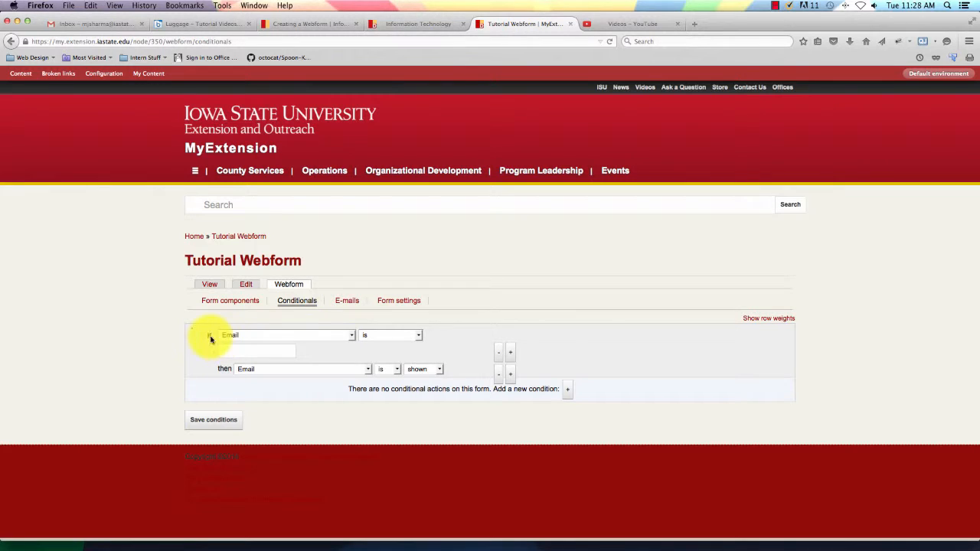
left_click(251, 349)
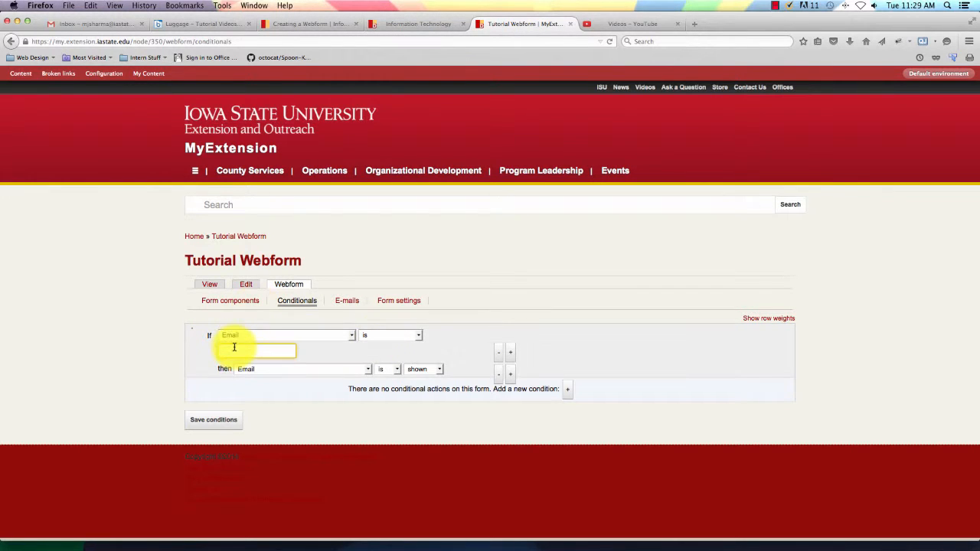
type("jphn")
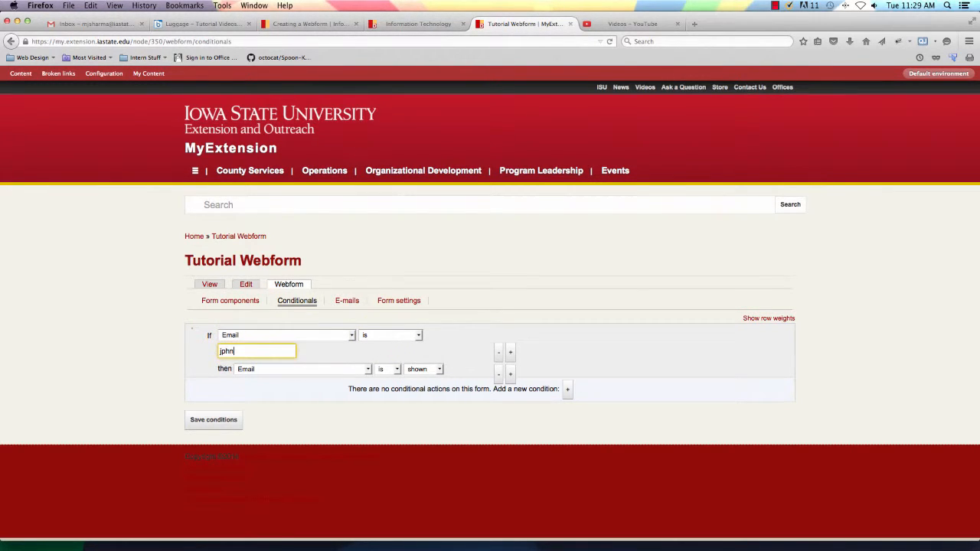
key("BackSpace")
key("BackSpace")
key("BackSpace")
key("BackSpace")
type("john")
key("Down")
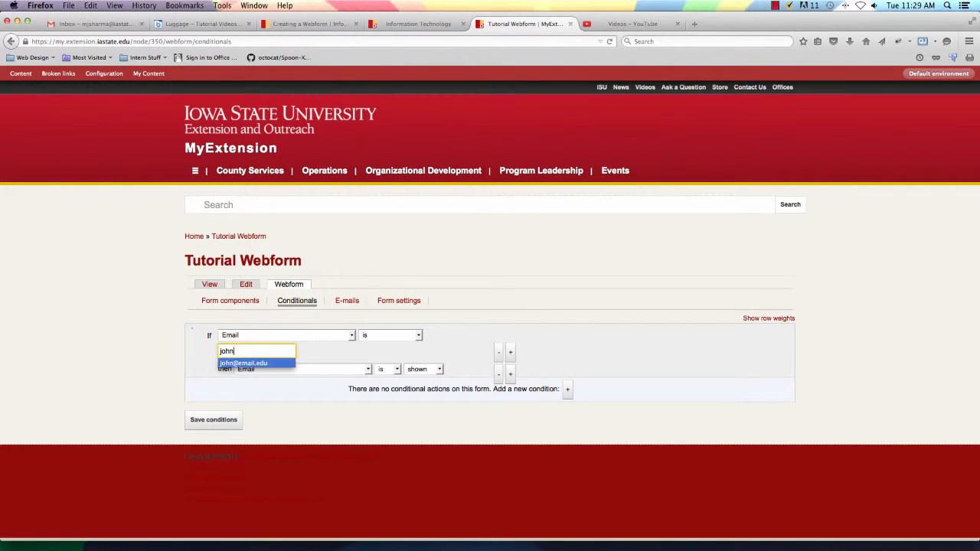
key("Return")
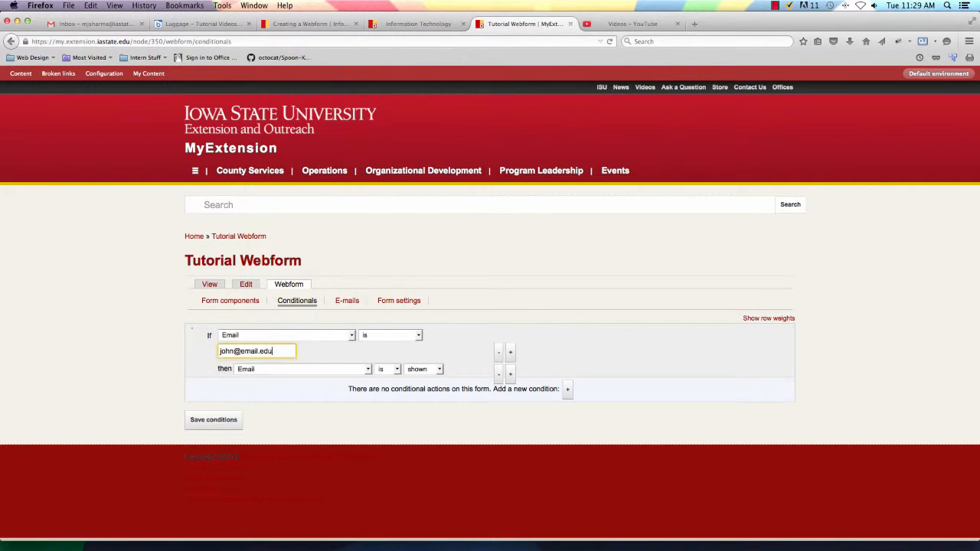
left_click(277, 369)
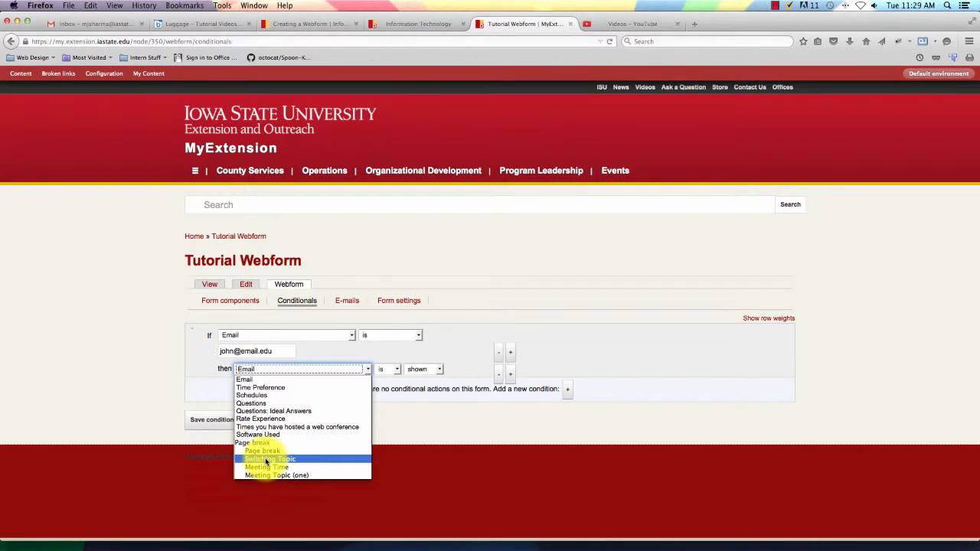
left_click(254, 395)
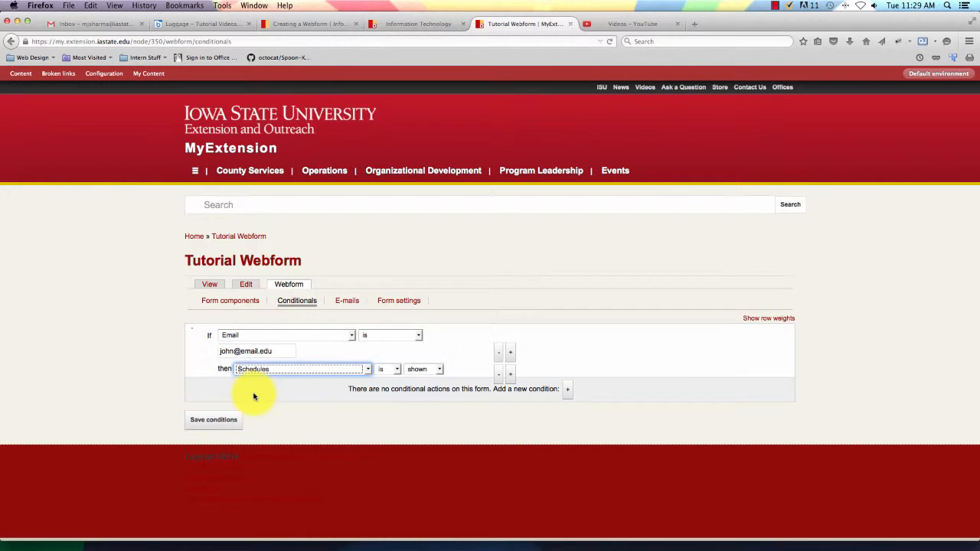
left_click(423, 370)
left_click(422, 385)
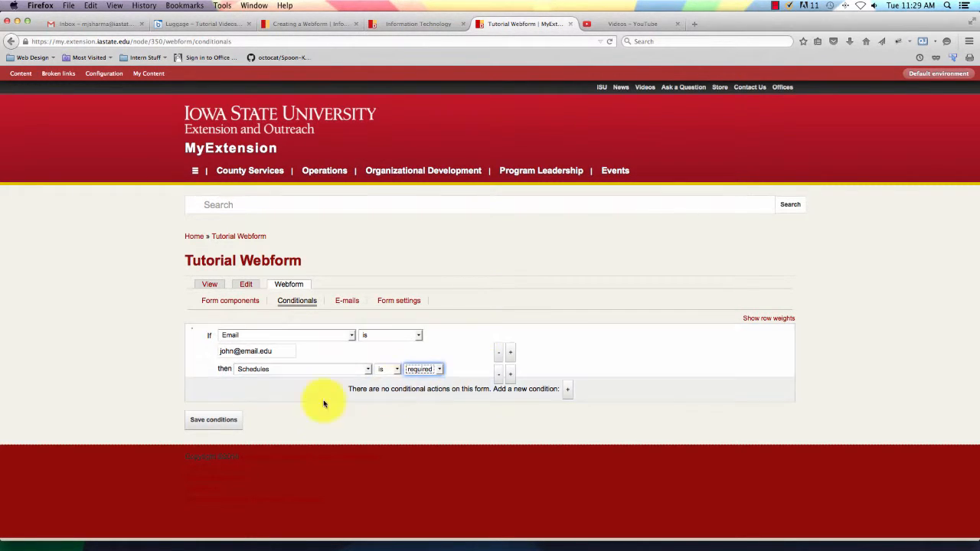
left_click(214, 420)
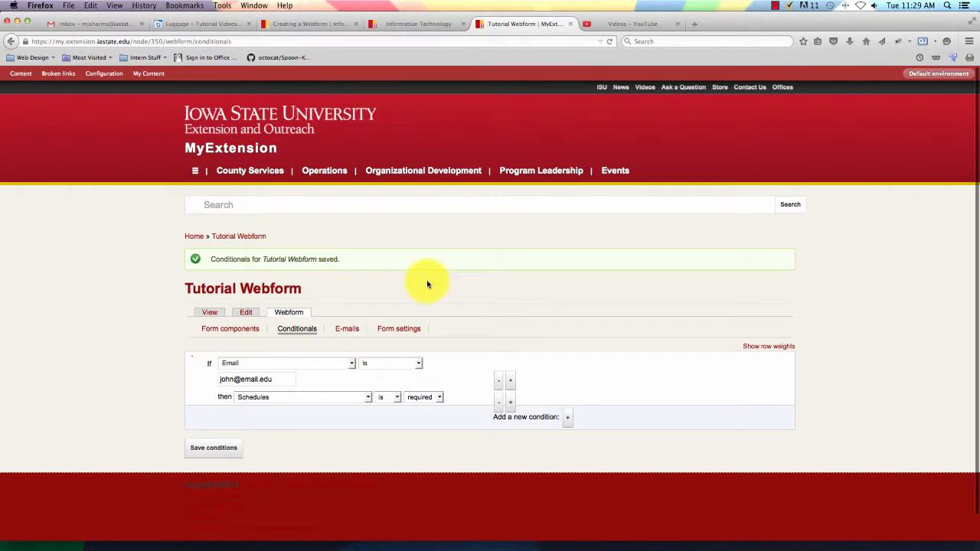
Add a custom recipient e-mail address in the form's E-mails settings.
left_click(346, 329)
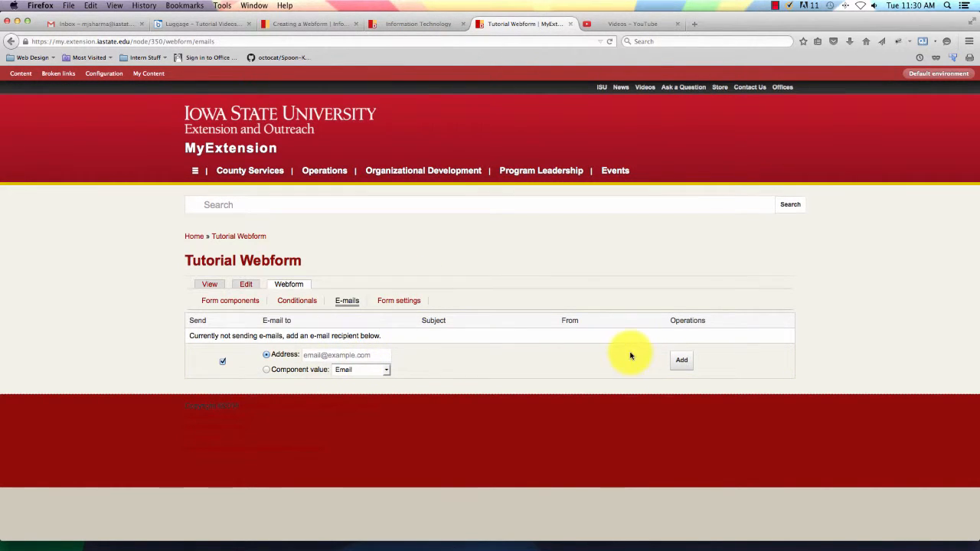
left_click(312, 355)
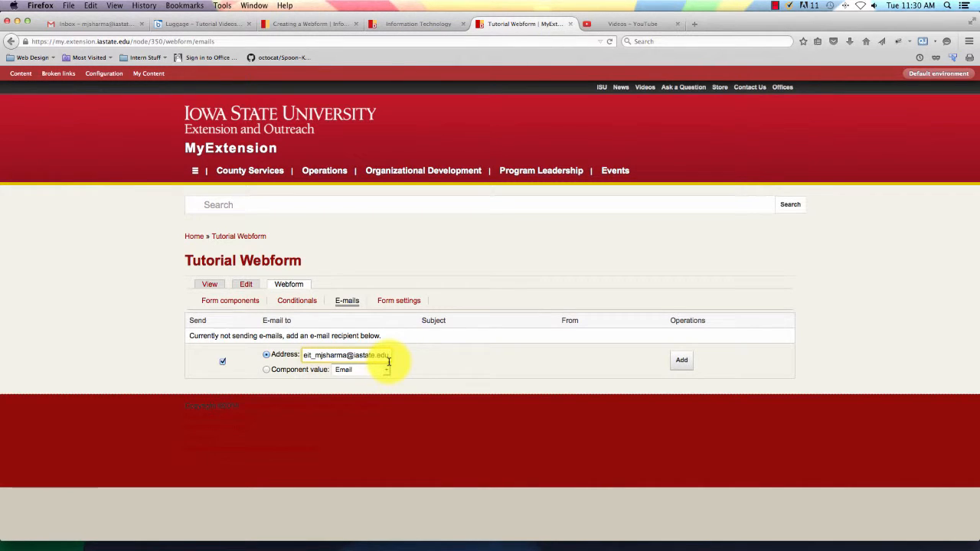
left_click(682, 360)
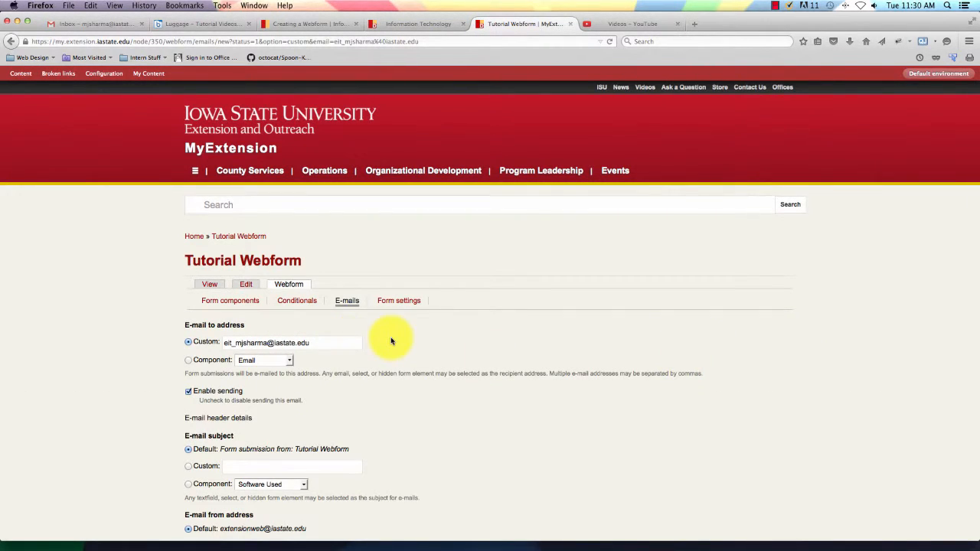
Keep the default subject, sender and template, save the e-mail settings, then save the recipient list.
scroll(391, 340, "down", 3)
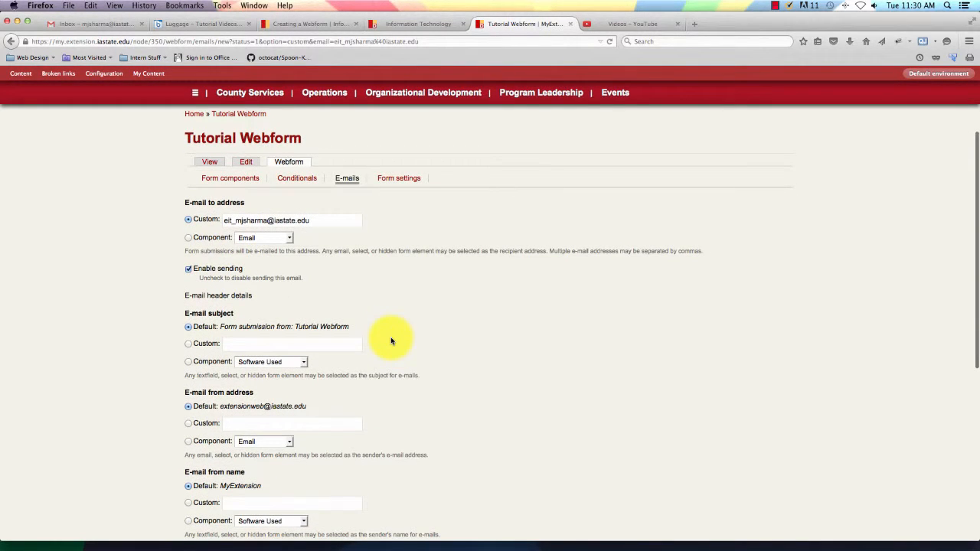
scroll(391, 341, "down", 3)
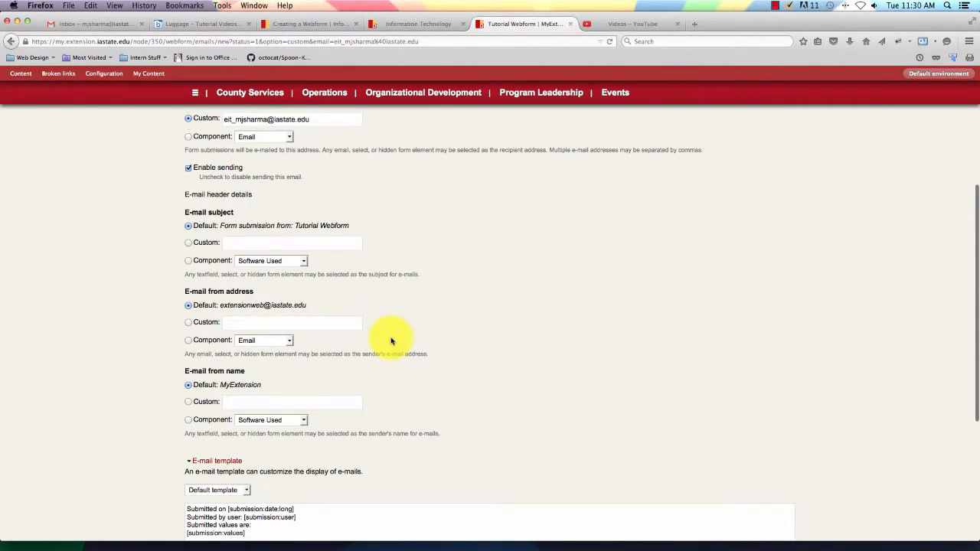
scroll(391, 341, "down", 3)
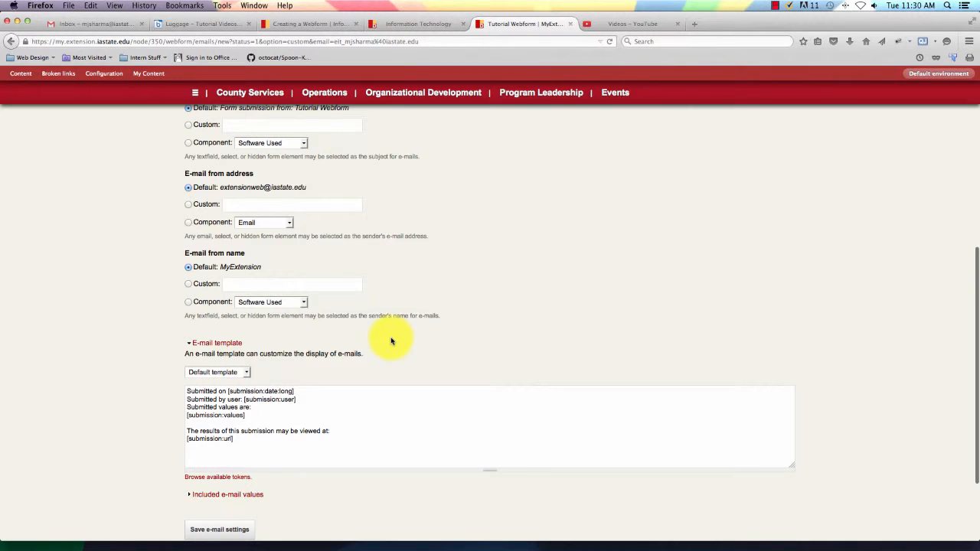
scroll(392, 340, "down", 2)
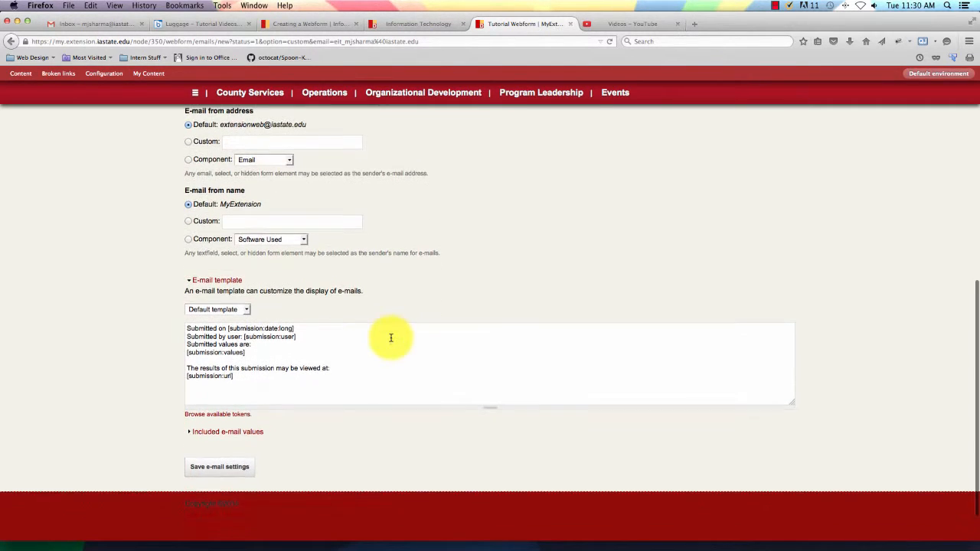
scroll(333, 354, "up", 1)
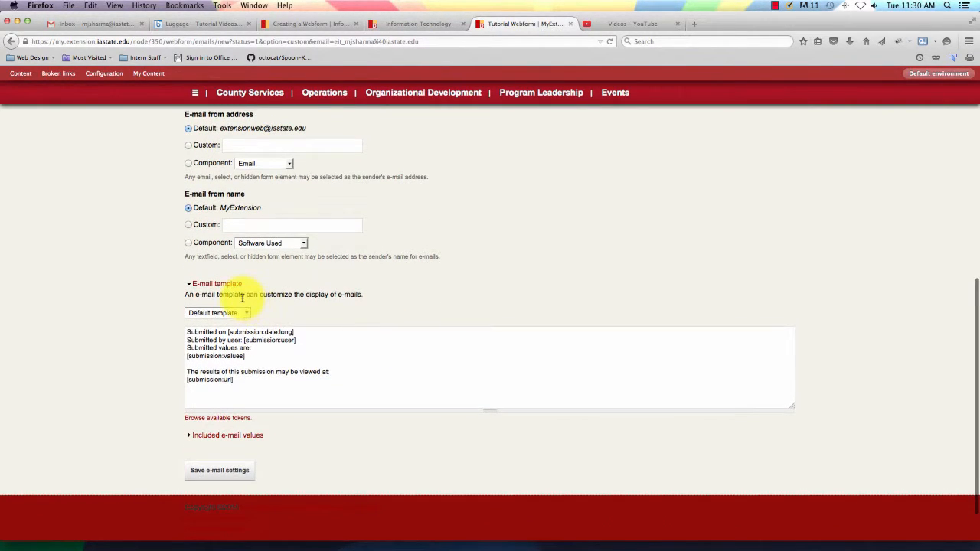
left_click(247, 312)
left_click(246, 313)
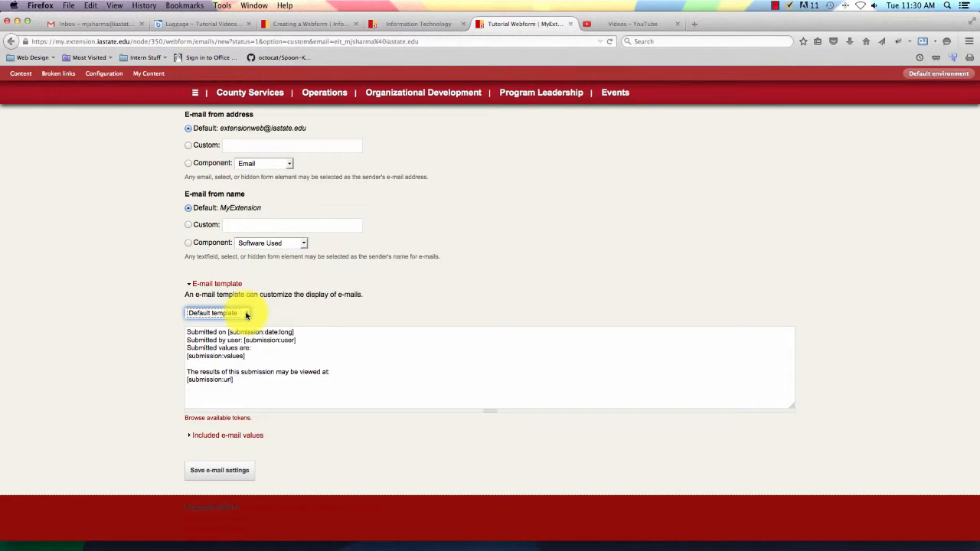
left_click(230, 471)
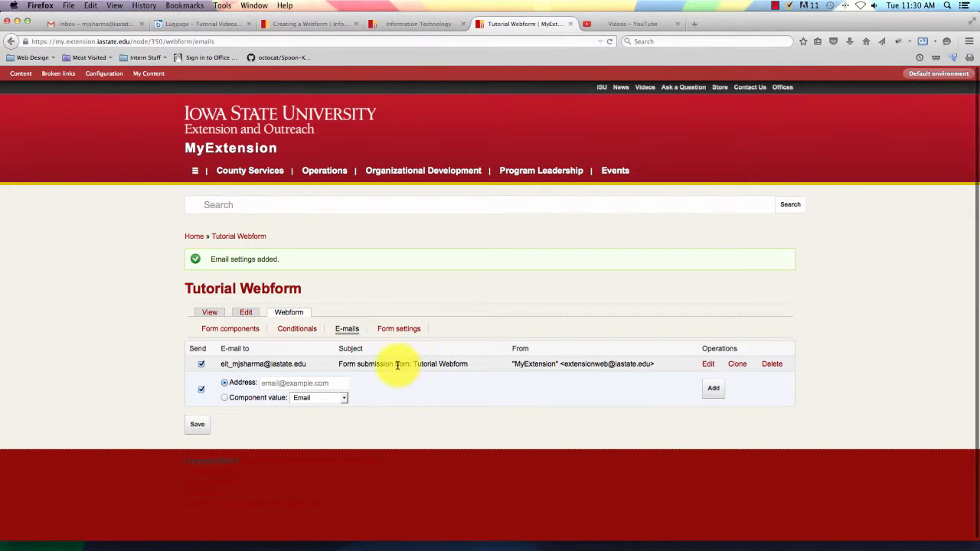
left_click(202, 389)
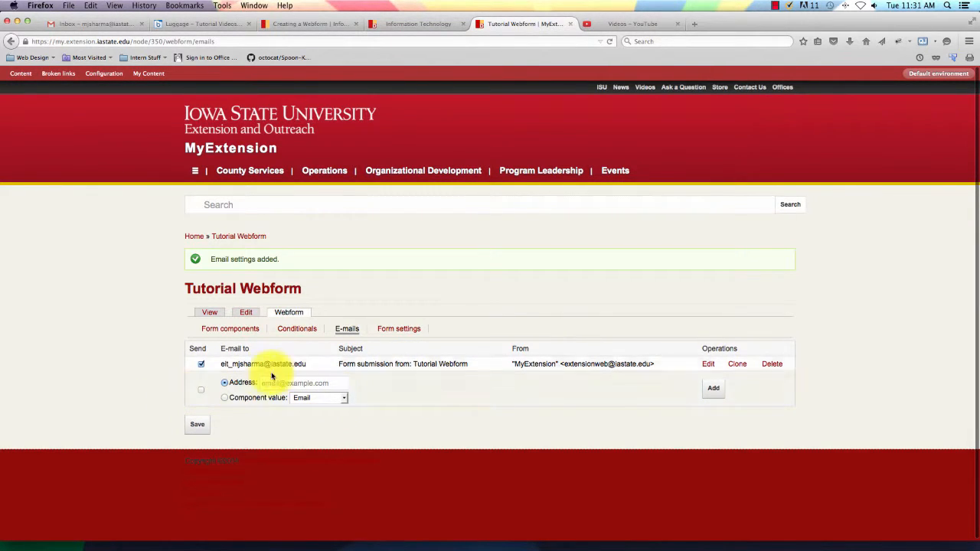
left_click(196, 432)
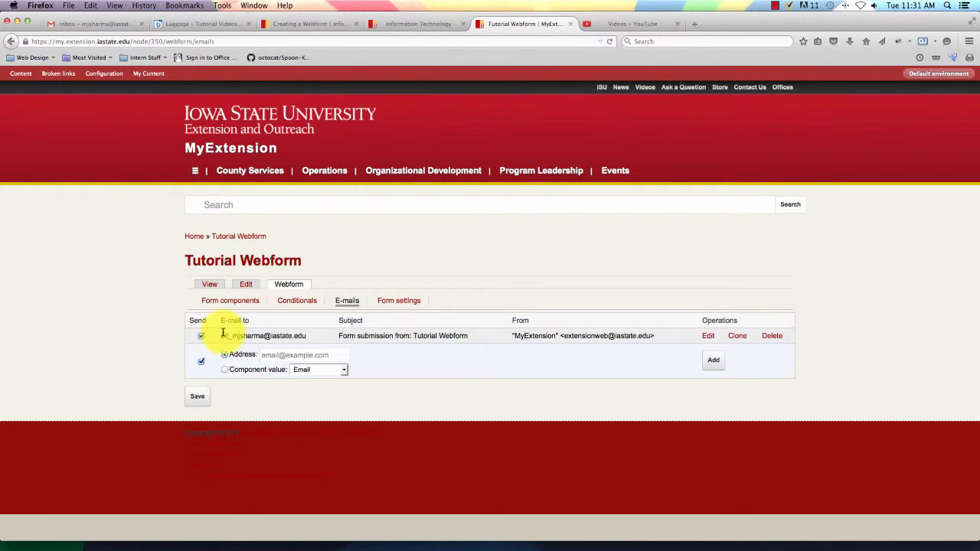
Delete the custom-address recipient and add a Component value recipient instead.
left_click(774, 336)
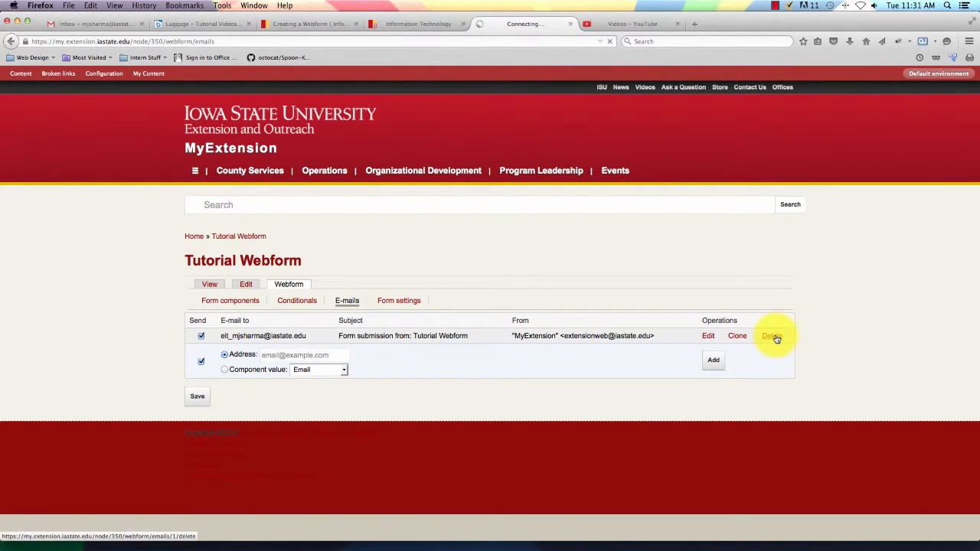
left_click(197, 339)
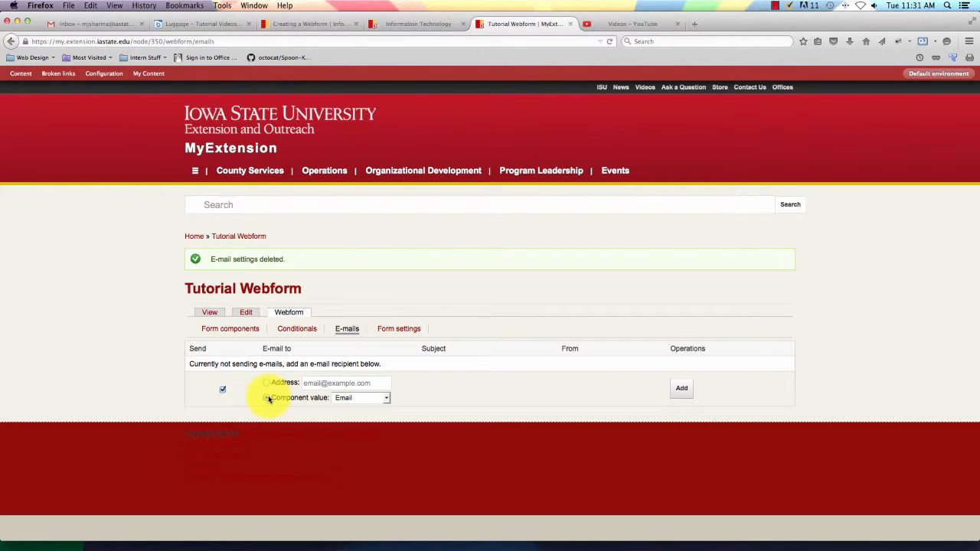
left_click(267, 398)
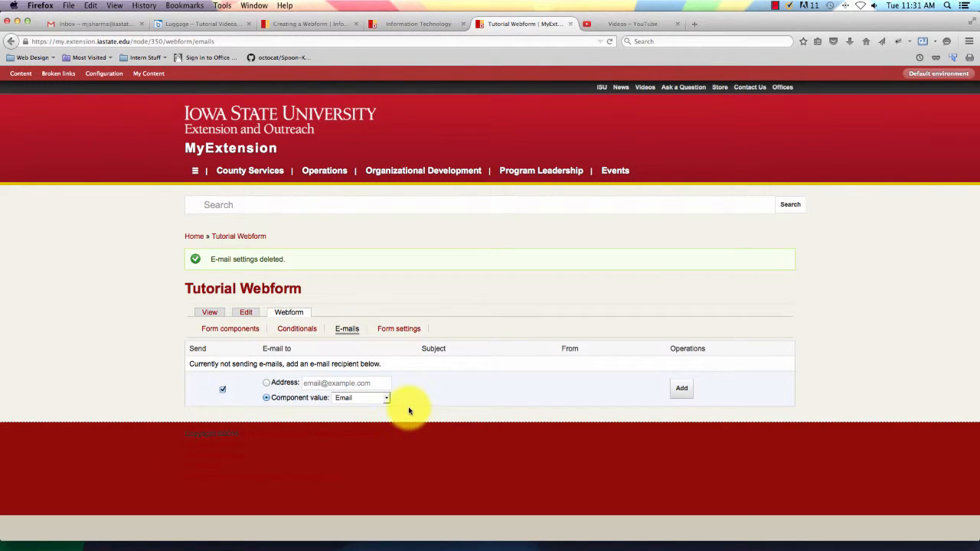
left_click(680, 389)
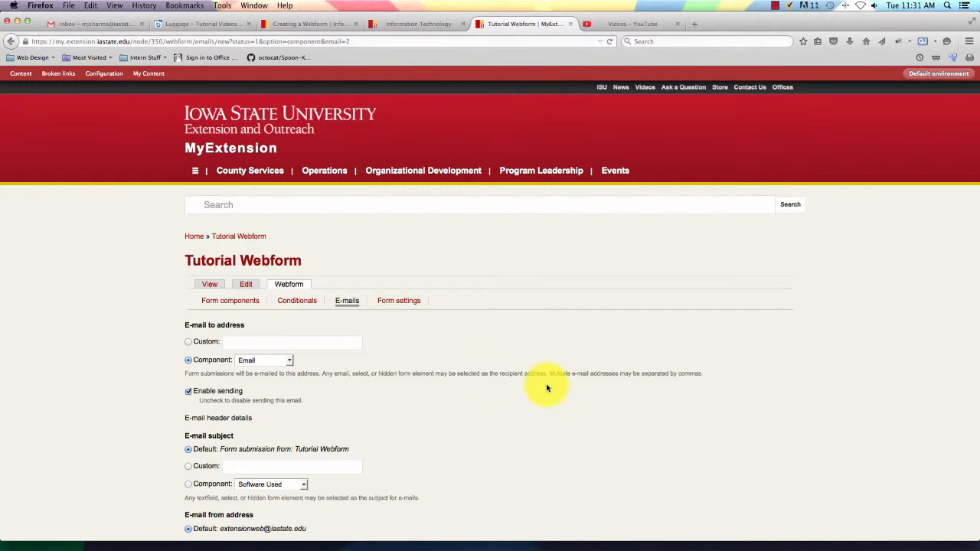
Use the Email answer as the recipient and save the e-mail settings.
left_click(260, 361)
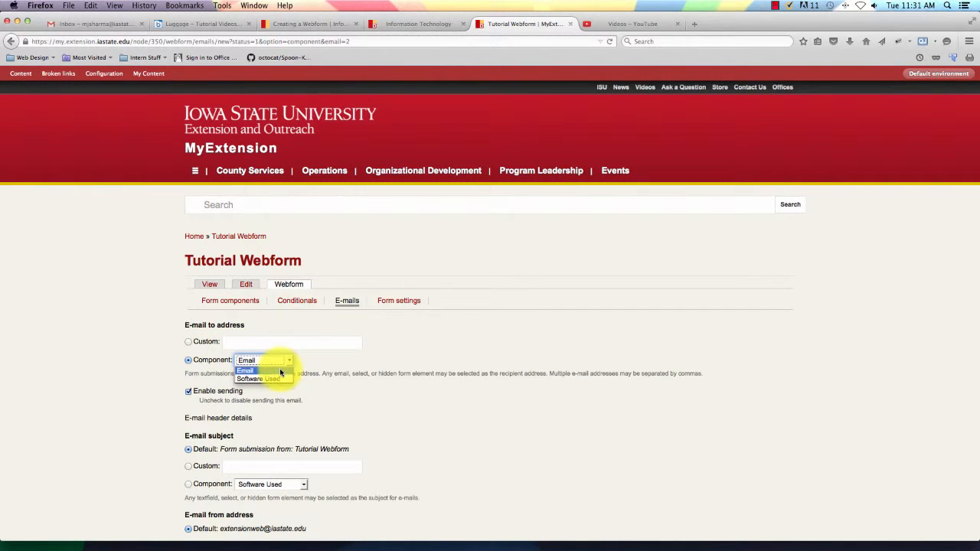
left_click(281, 371)
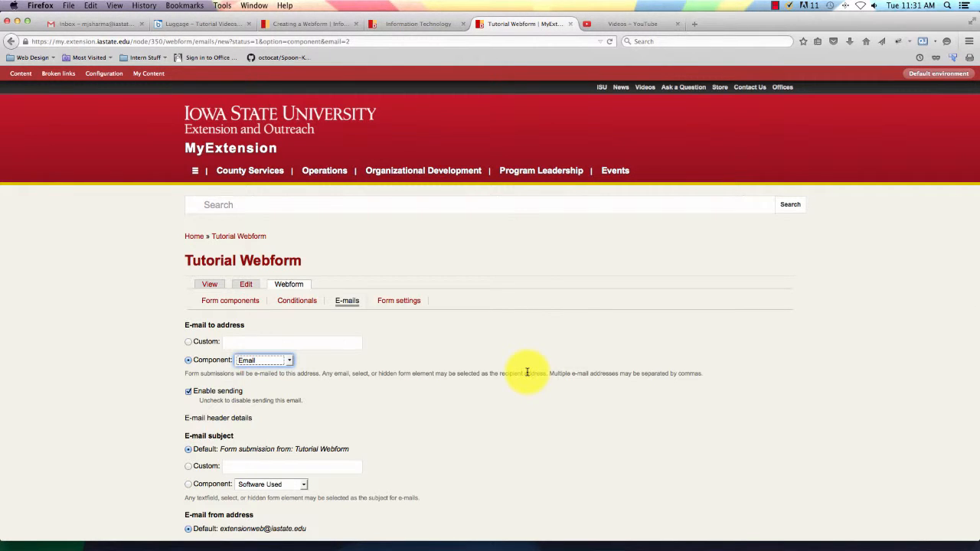
scroll(527, 373, "down", 2)
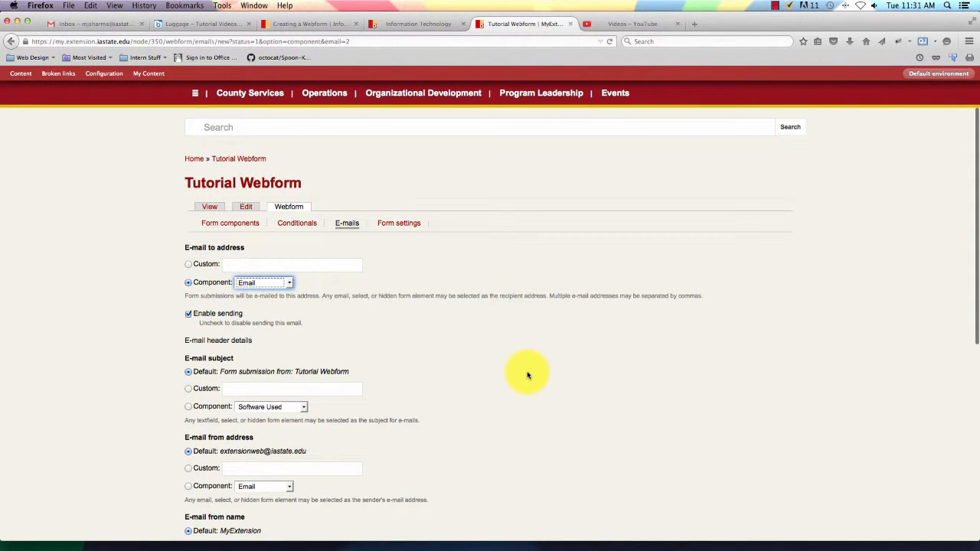
scroll(527, 375, "up", 1)
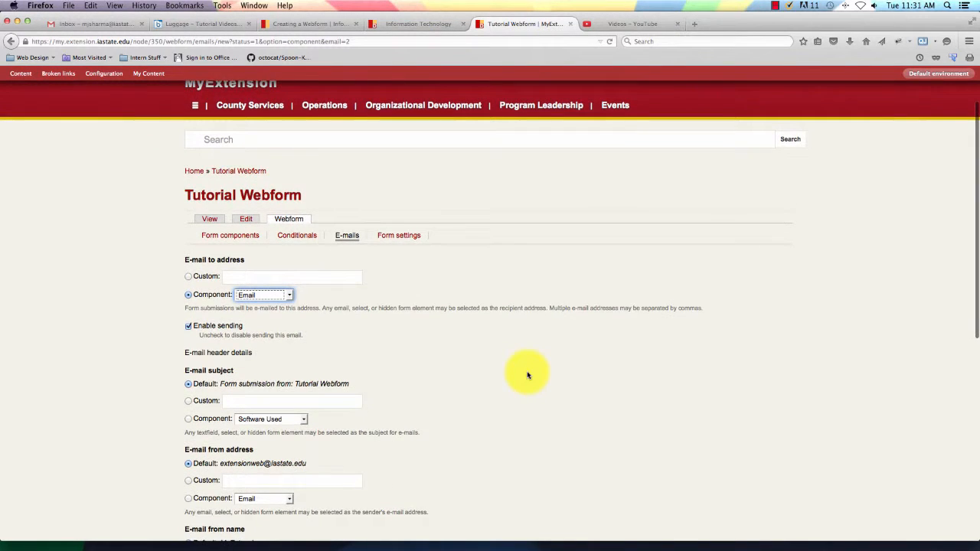
scroll(528, 375, "down", 1)
scroll(528, 375, "up", 1)
scroll(527, 375, "down", 3)
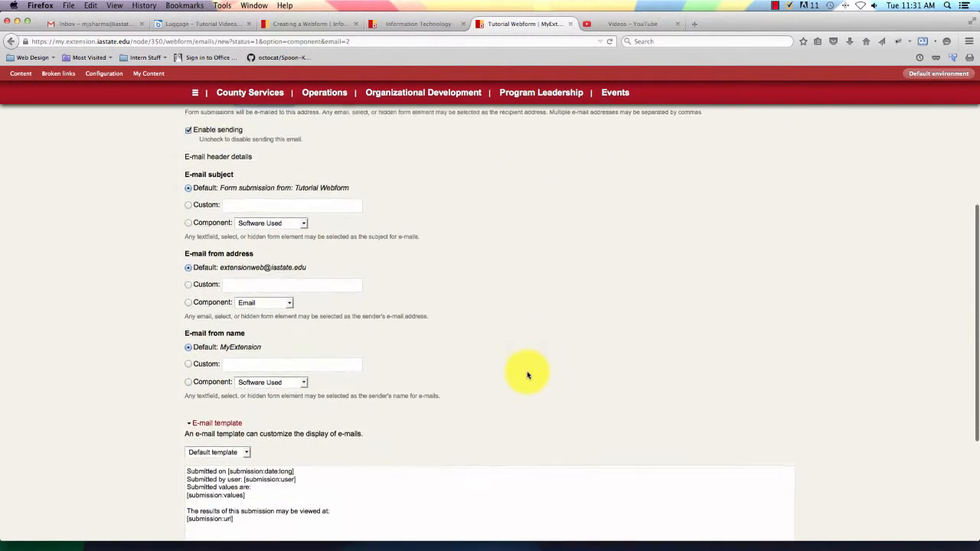
scroll(527, 375, "down", 3)
left_click(242, 423)
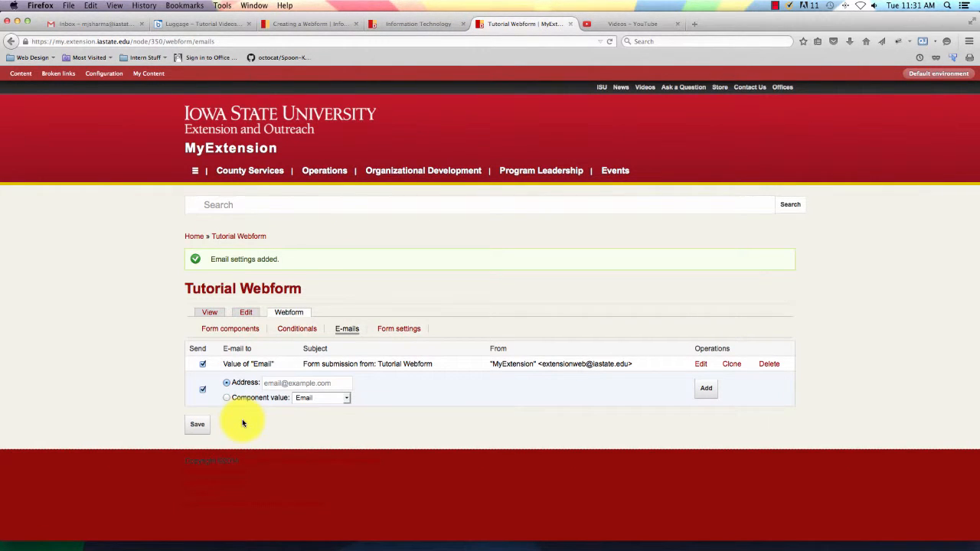
In the form settings, set the total submissions limit to 45.
left_click(399, 329)
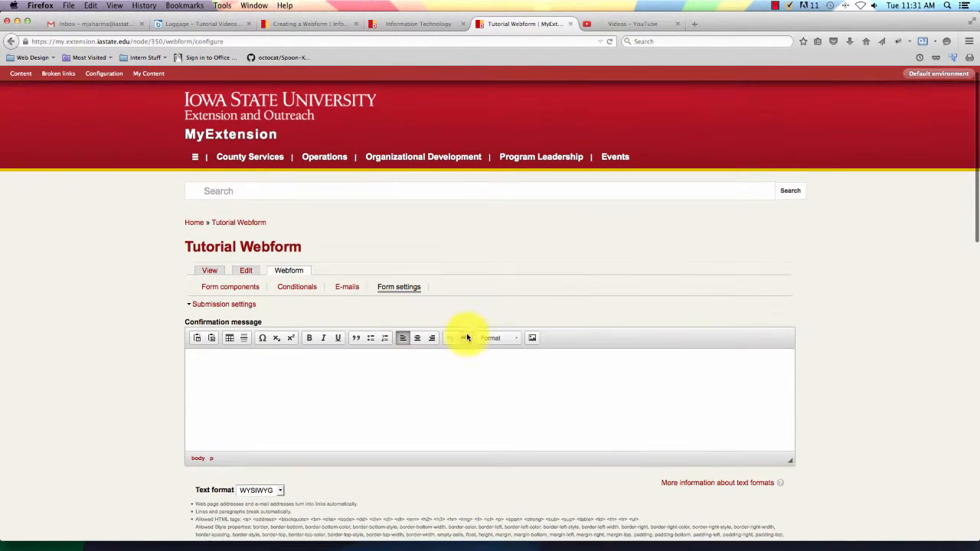
scroll(464, 340, "down", 3)
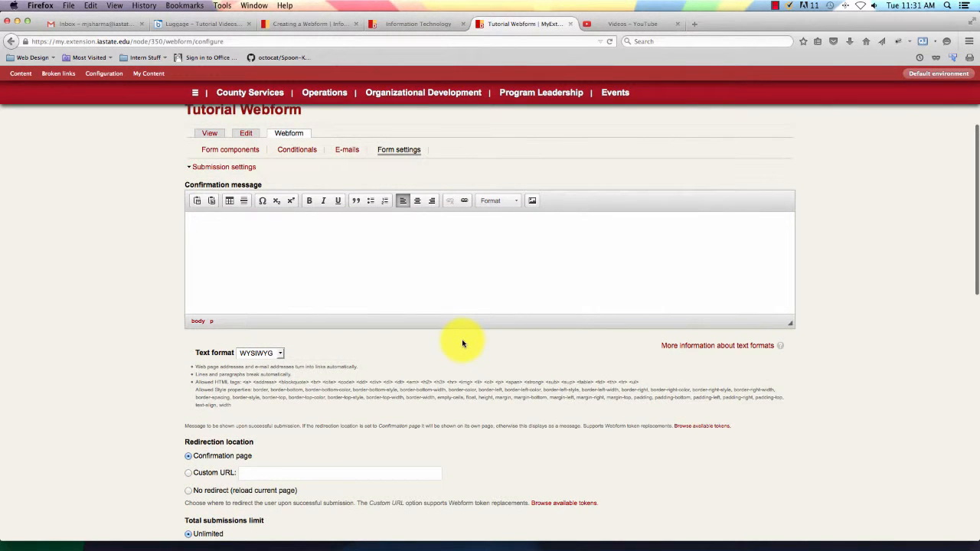
scroll(462, 344, "up", 1)
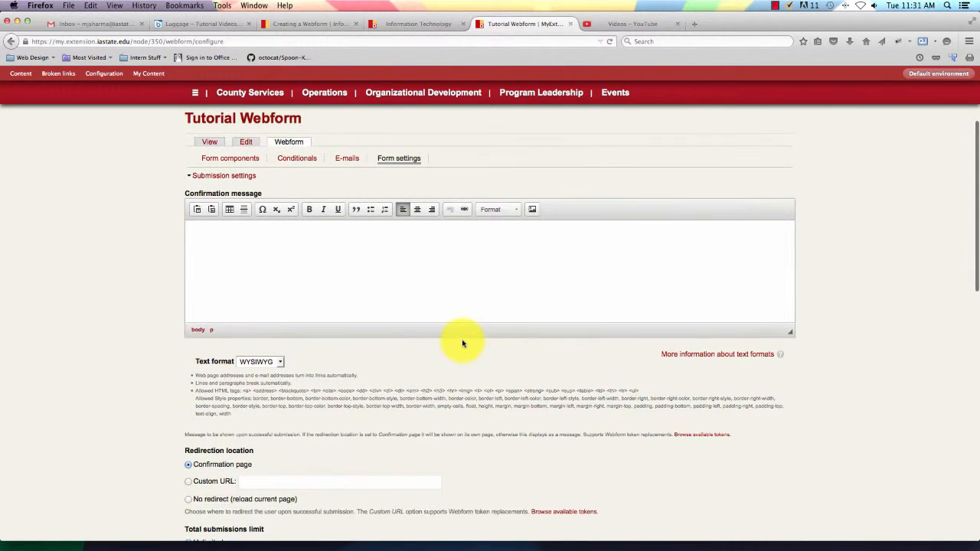
scroll(462, 344, "down", 5)
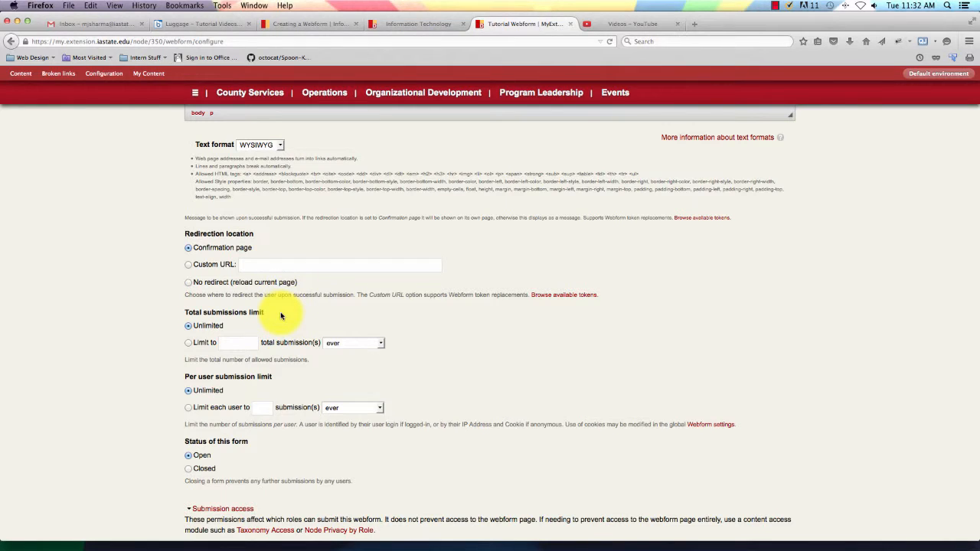
left_click(188, 343)
left_click(231, 344)
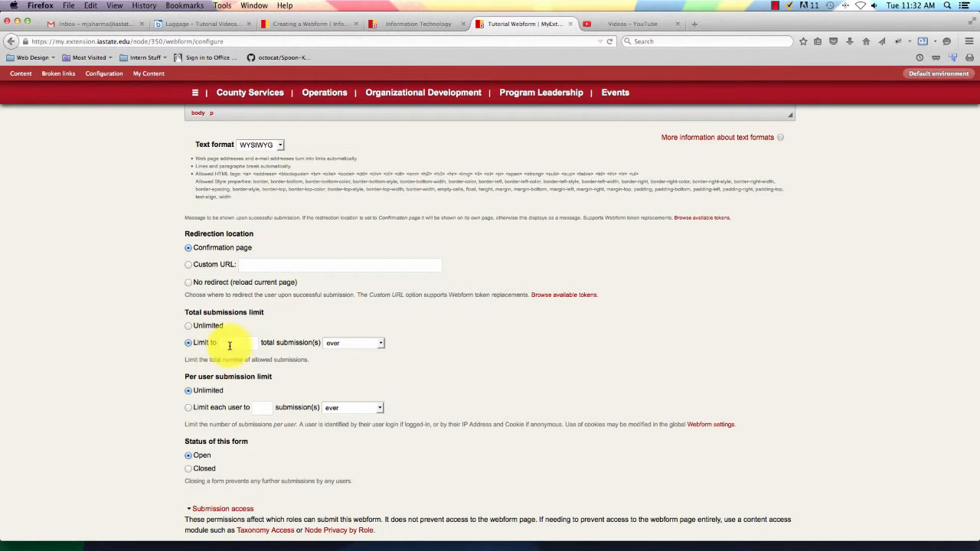
type("1")
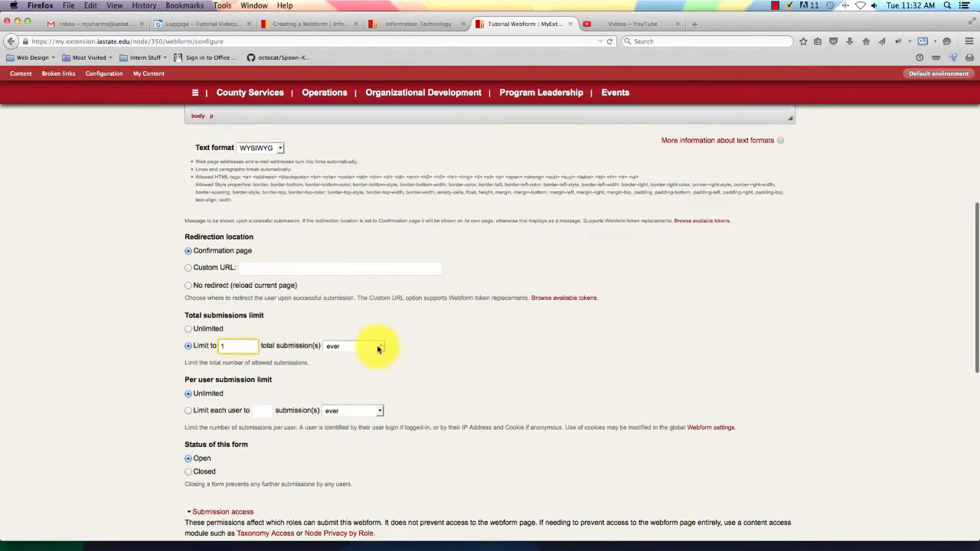
scroll(235, 383, "down", 2)
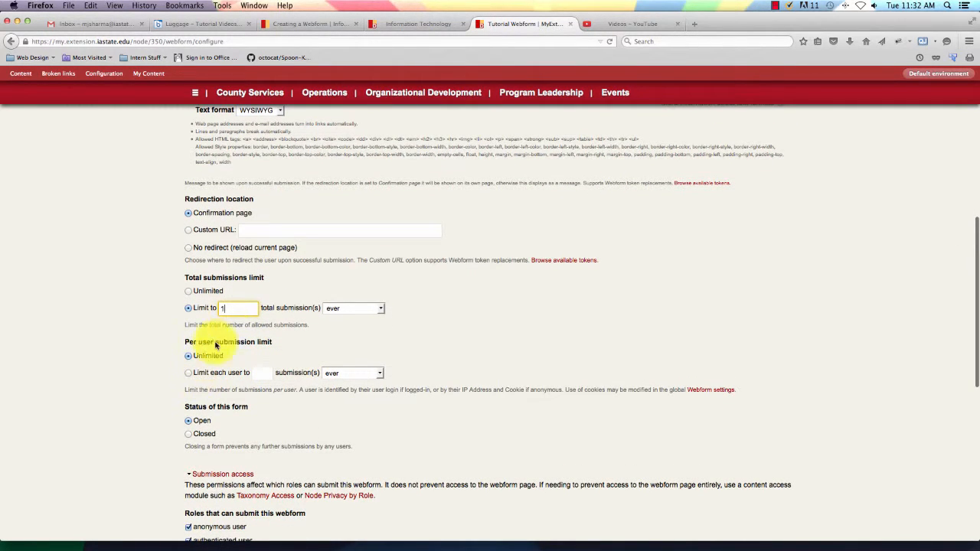
double_click(246, 307)
type("45")
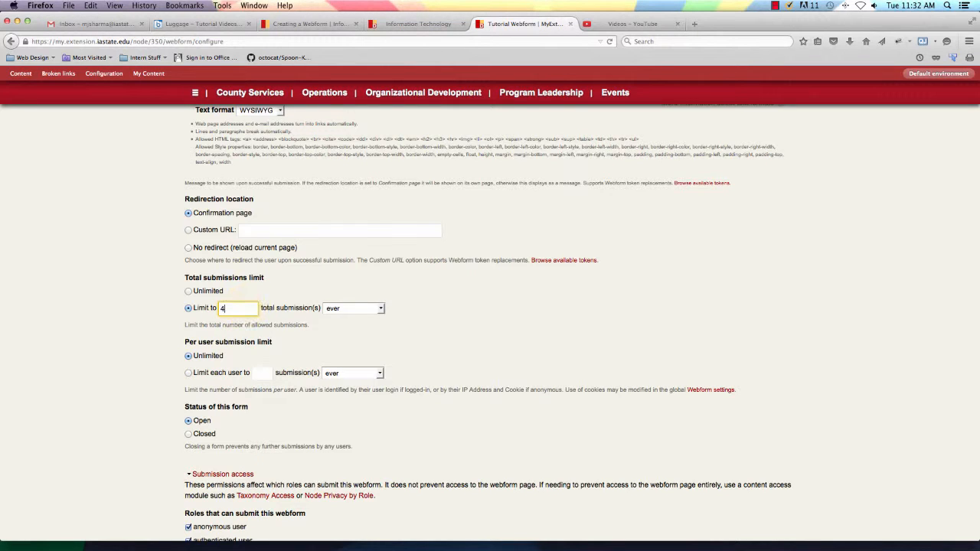
Set the per-user submission limit to 1 submission per user.
left_click(244, 374)
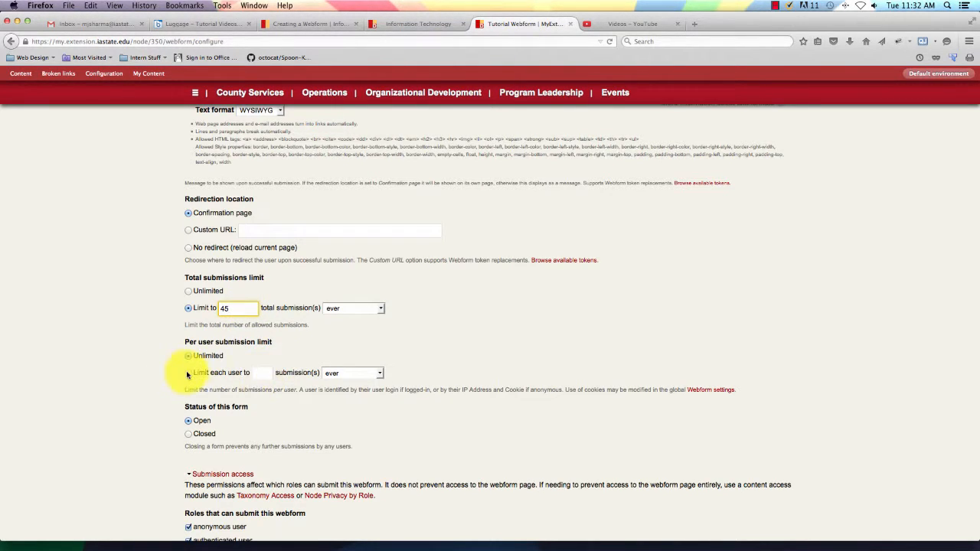
left_click(257, 373)
type("1")
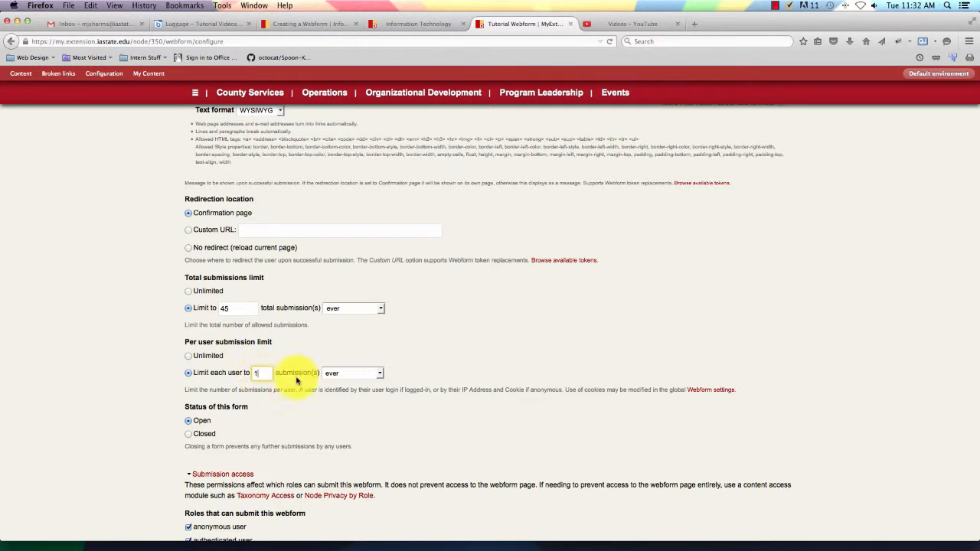
scroll(331, 407, "down", 2)
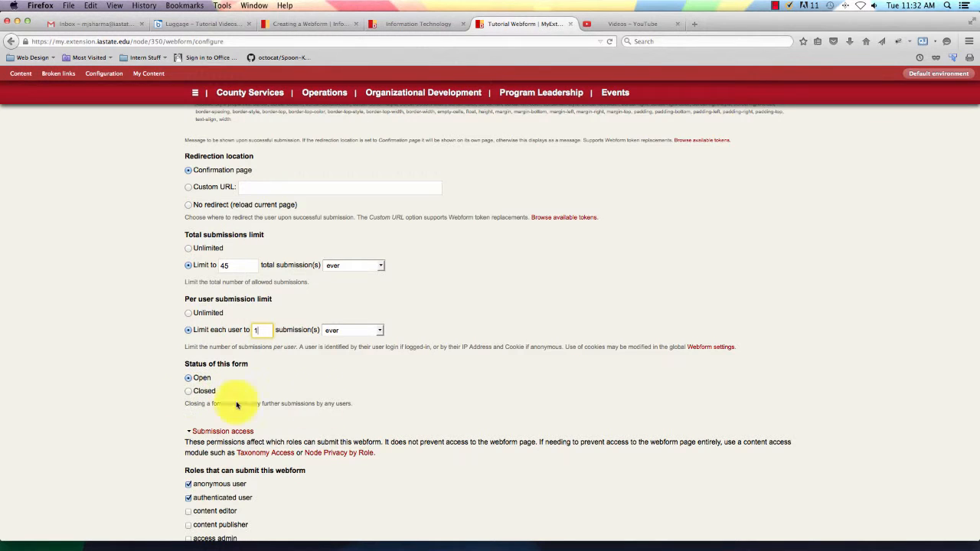
scroll(431, 403, "down", 1)
scroll(433, 406, "down", 5)
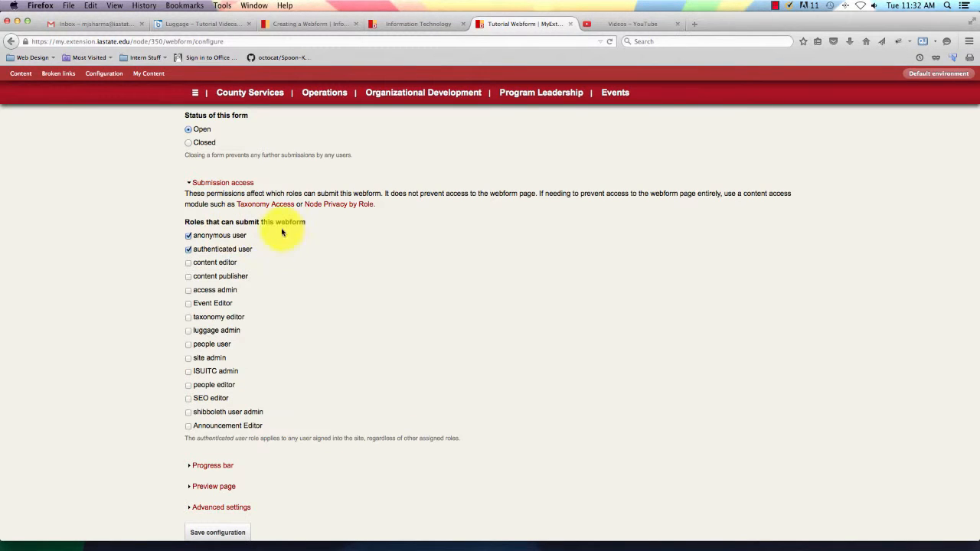
Untick the anonymous user role so only authenticated users may submit the webform.
left_click(187, 237)
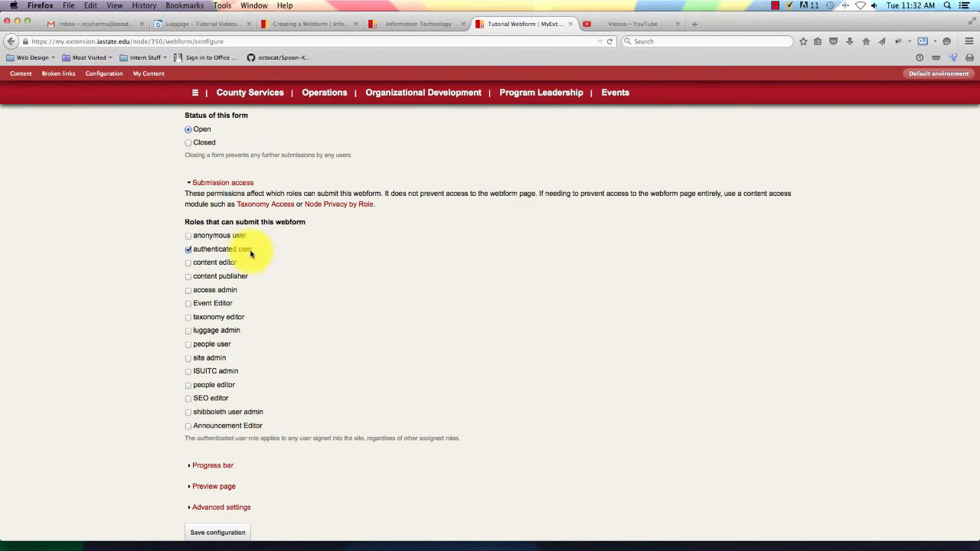
left_click(188, 264)
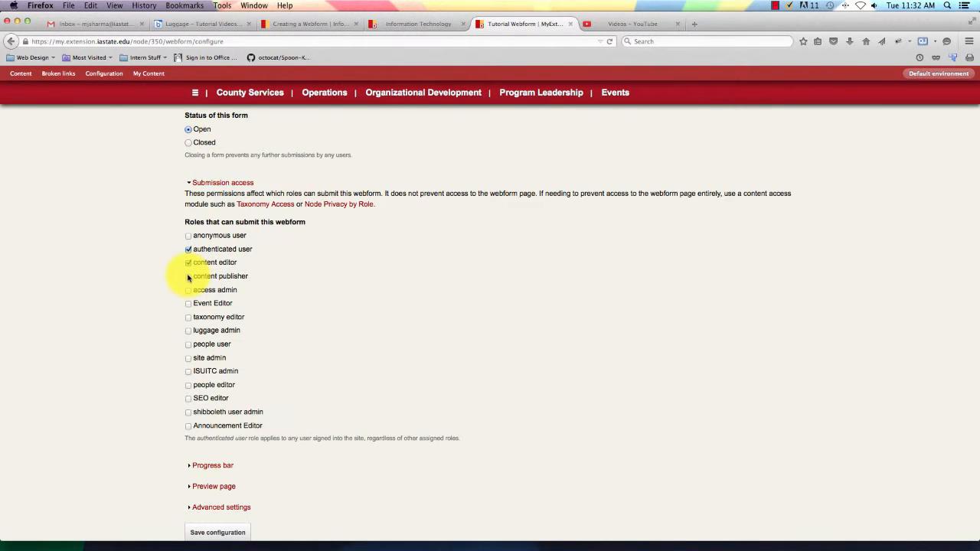
left_click(188, 277)
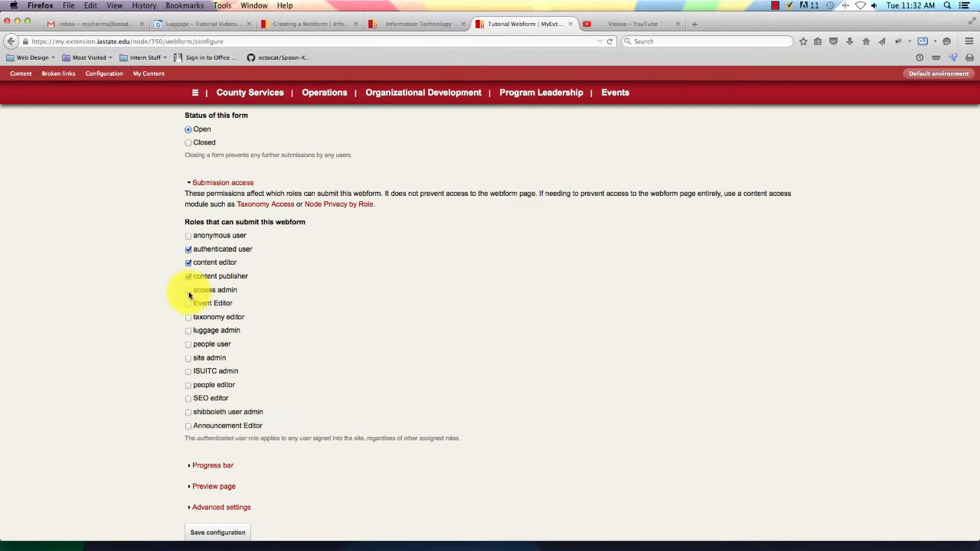
left_click(188, 291)
left_click(189, 292)
left_click(189, 277)
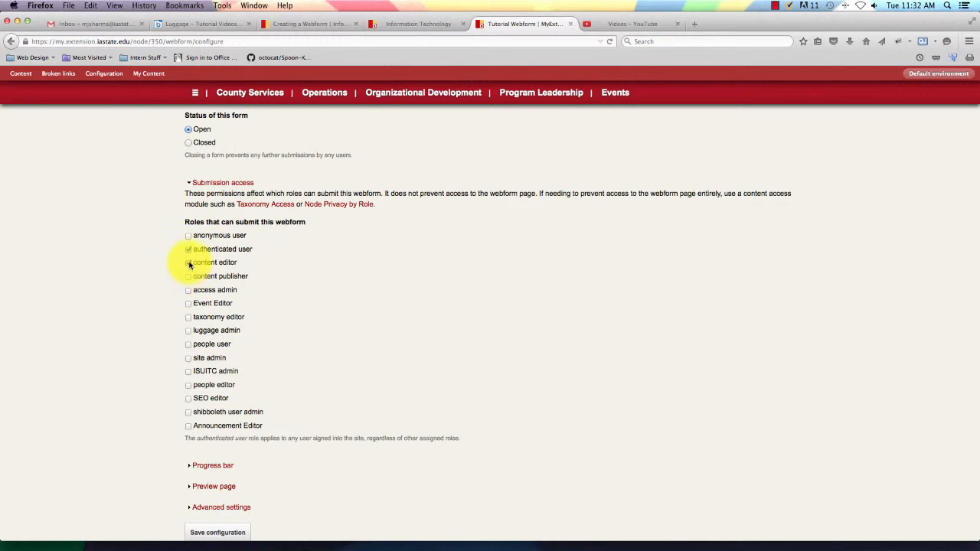
left_click(188, 263)
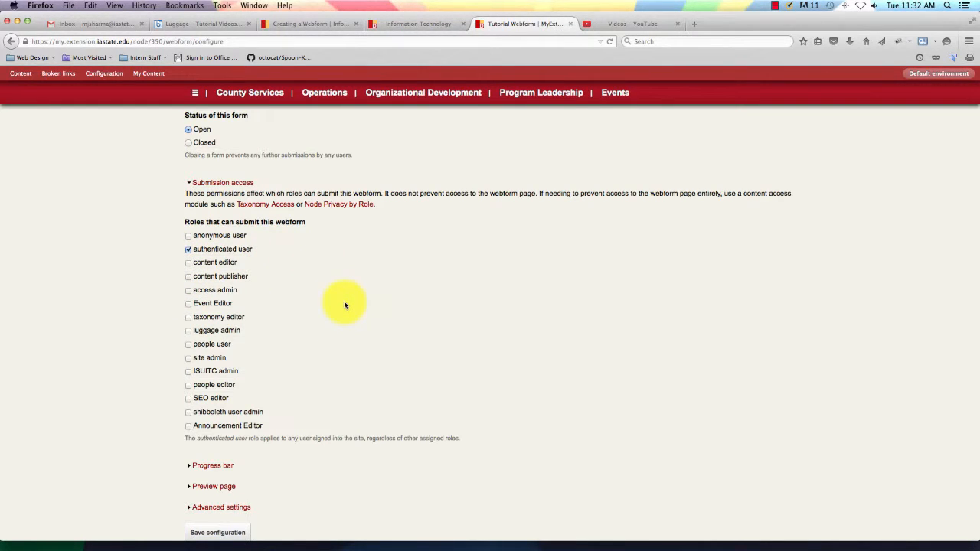
scroll(330, 326, "down", 3)
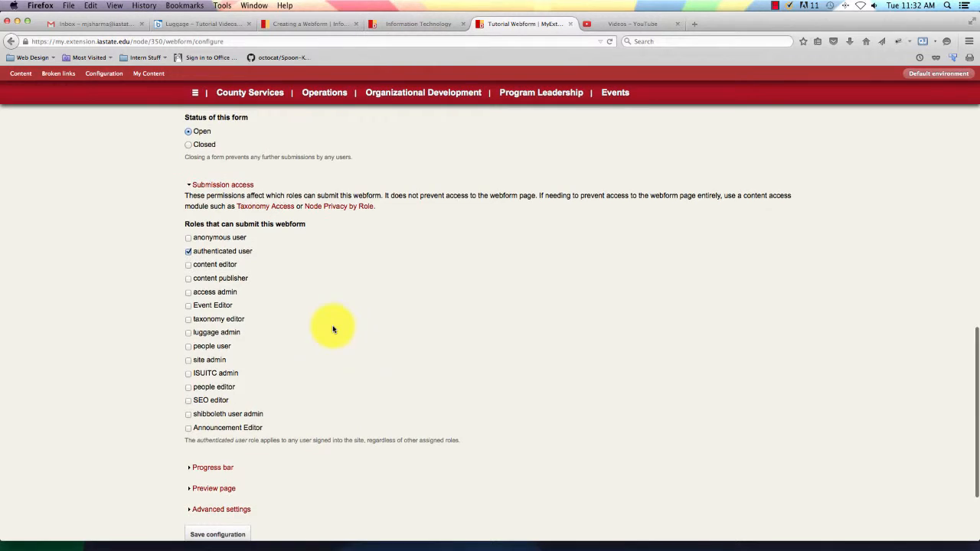
Tick 'Show page number as number of completed' and 'Show percentage completed' under Progress bar.
left_click(188, 362)
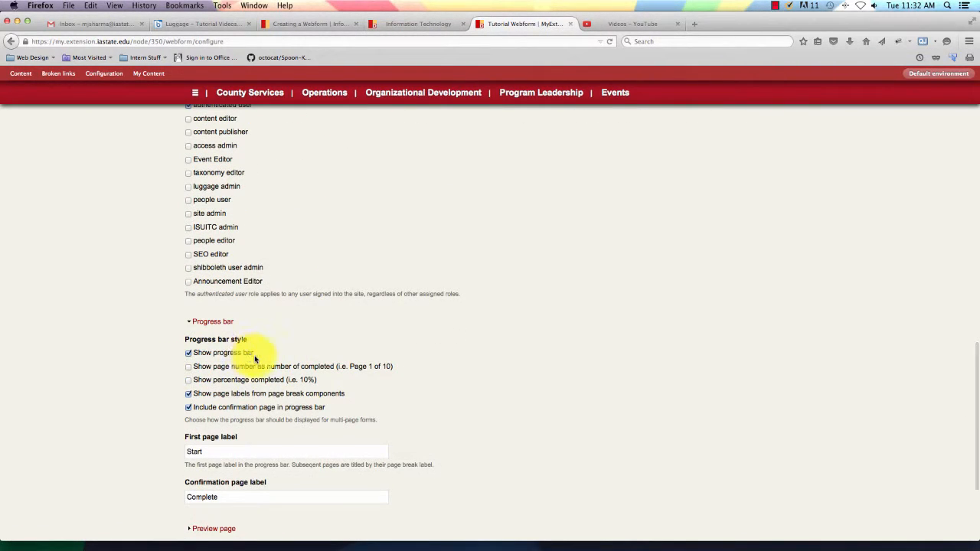
left_click(189, 366)
left_click(188, 380)
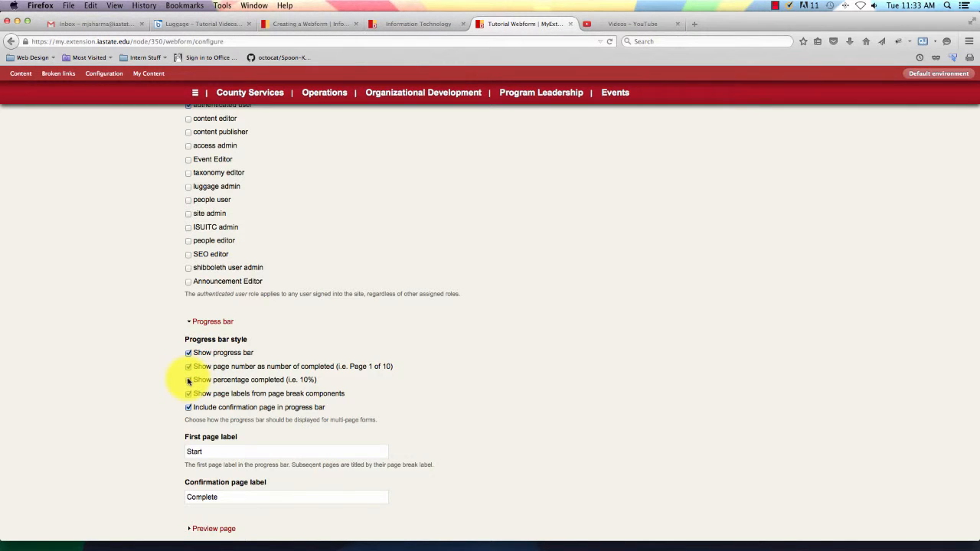
scroll(188, 379, "up", 1)
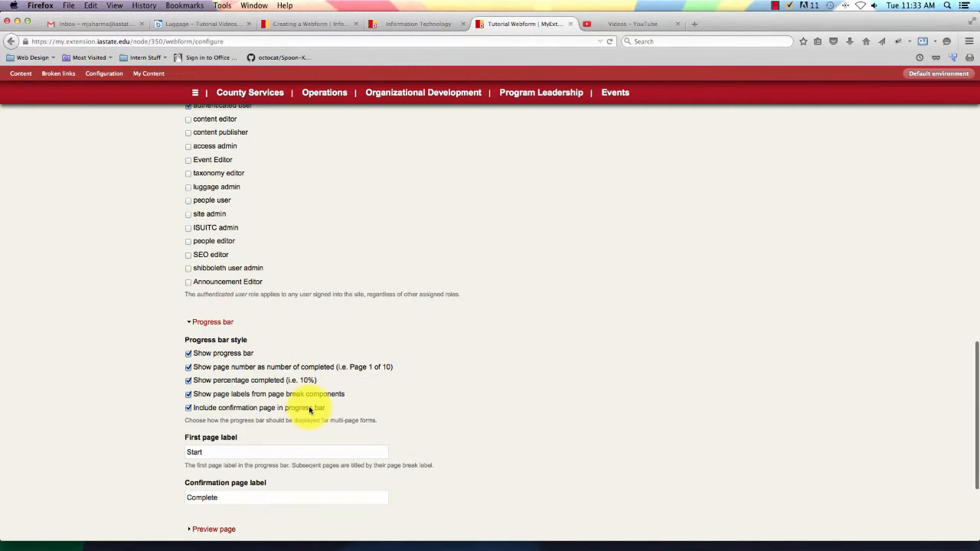
scroll(310, 409, "down", 5)
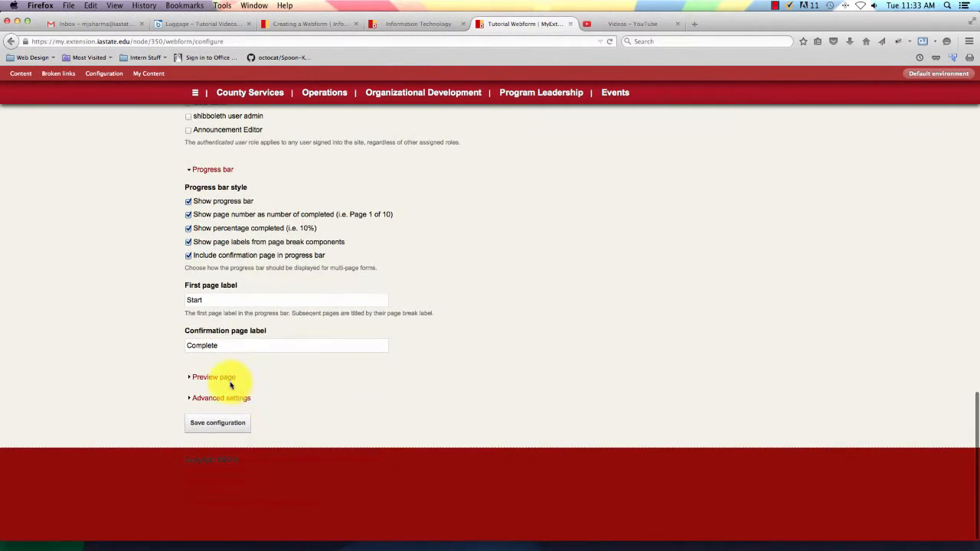
left_click(229, 379)
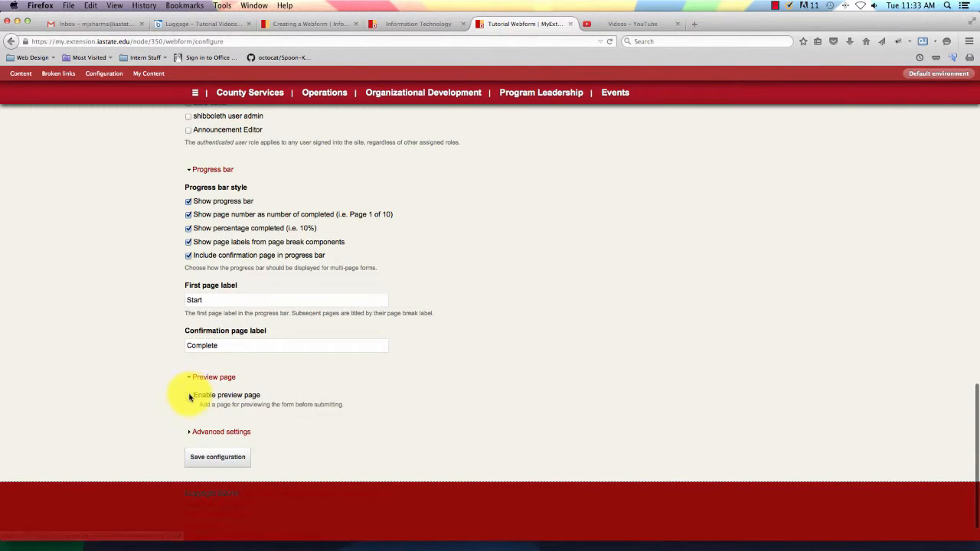
Enable the preview page titled 'Preview your submission' with a 'Preview' button label.
left_click(190, 397)
scroll(265, 389, "down", 5)
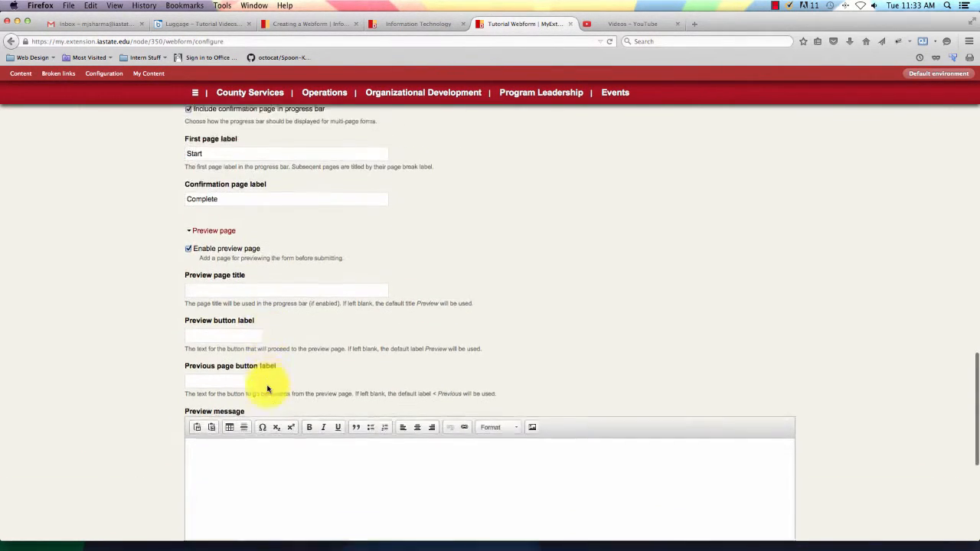
left_click(234, 267)
type("Pre")
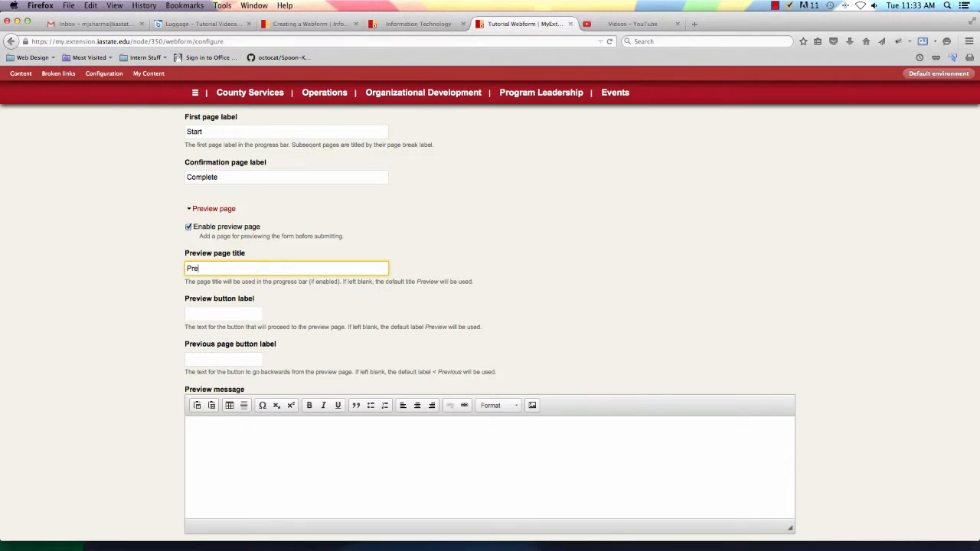
type("view your submission")
scroll(256, 305, "up", 1)
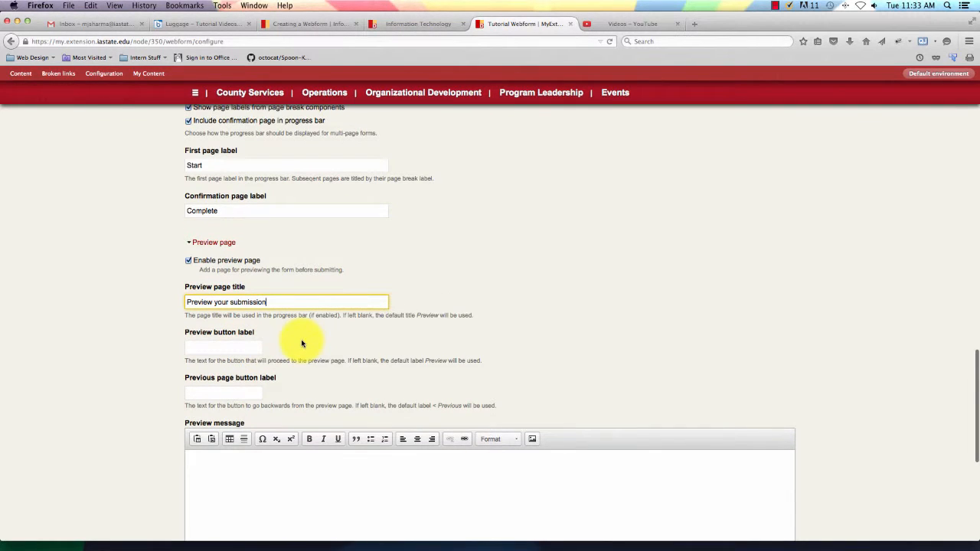
left_click(254, 347)
scroll(254, 346, "down", 2)
type("P")
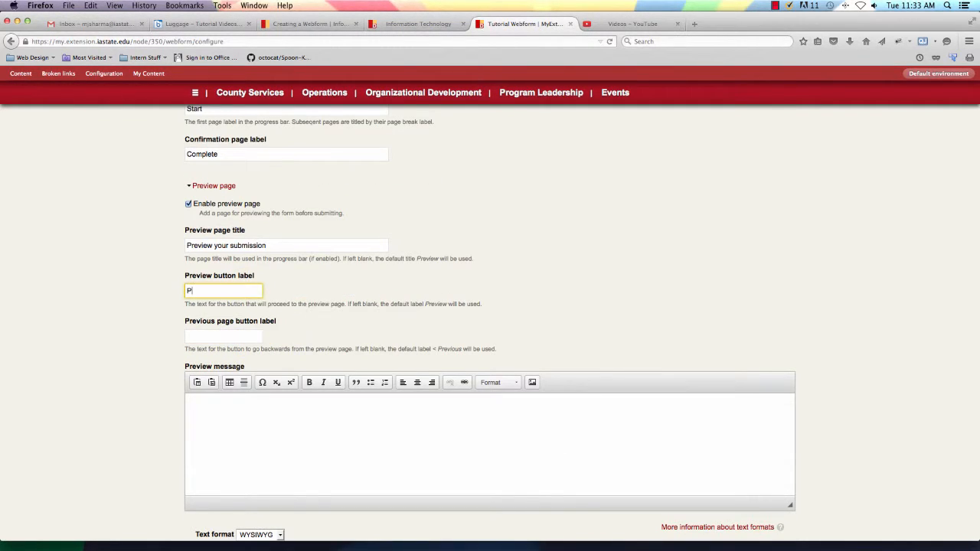
type("review")
Write the preview message 'Preview your submission before submitting.'.
left_click(222, 338)
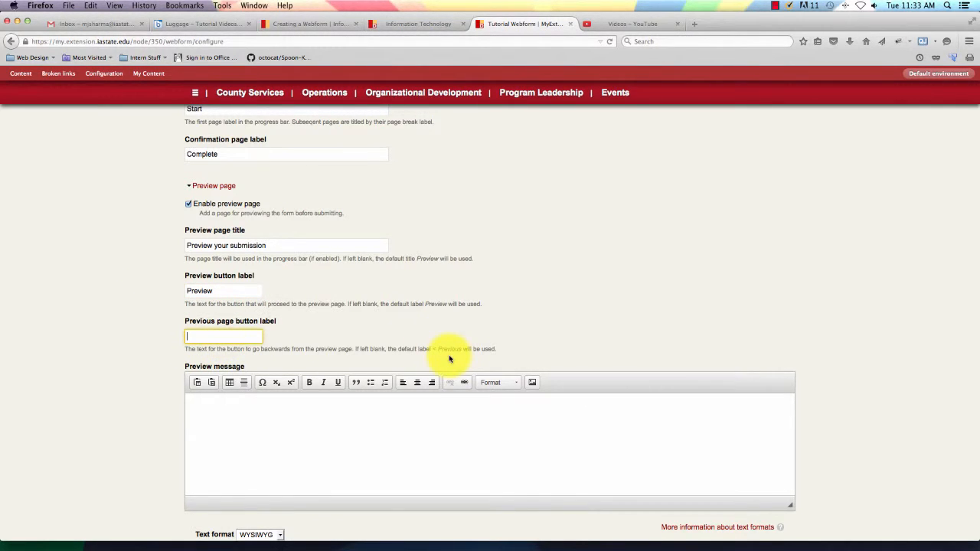
scroll(280, 446, "down", 2)
left_click(269, 403)
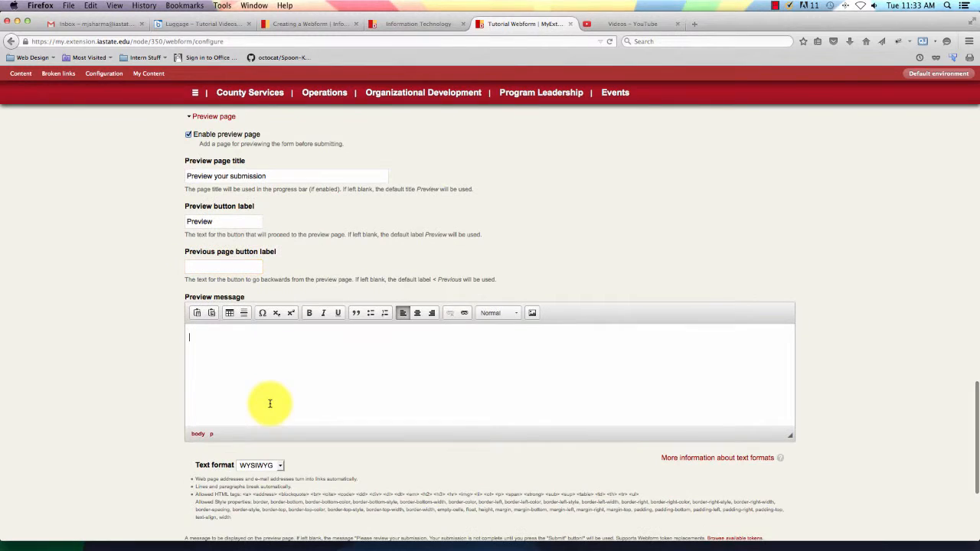
type("Preview your sumb")
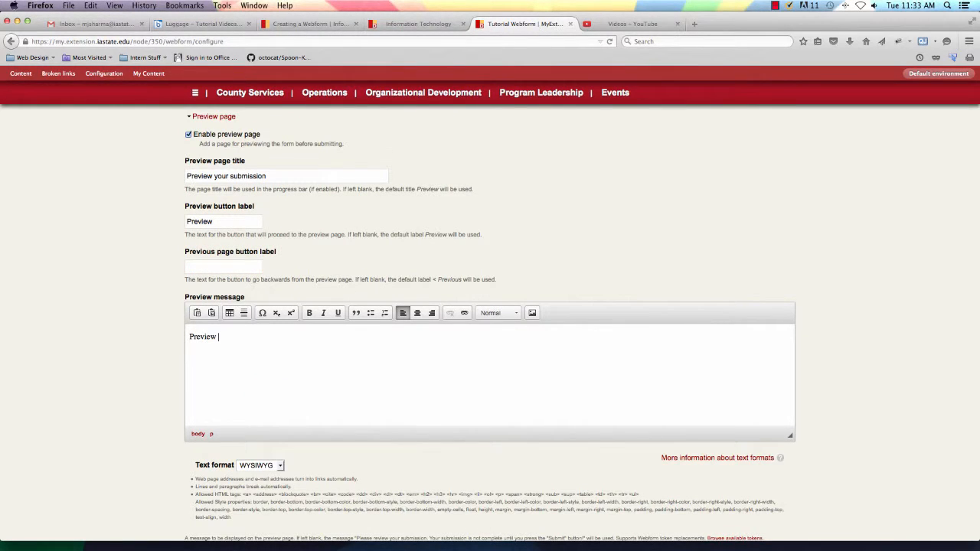
key("BackSpace")
key("BackSpace")
type("bmission before submitting.")
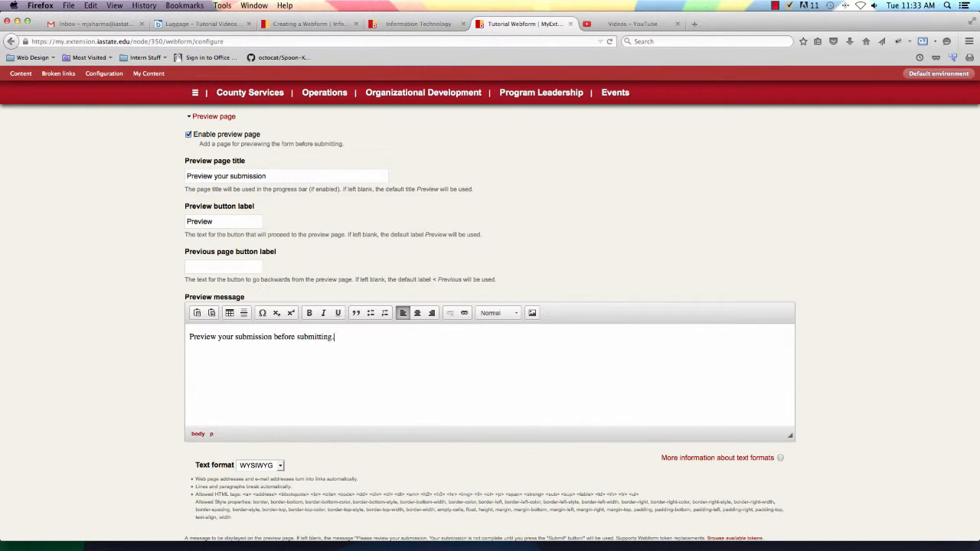
scroll(203, 447, "down", 5)
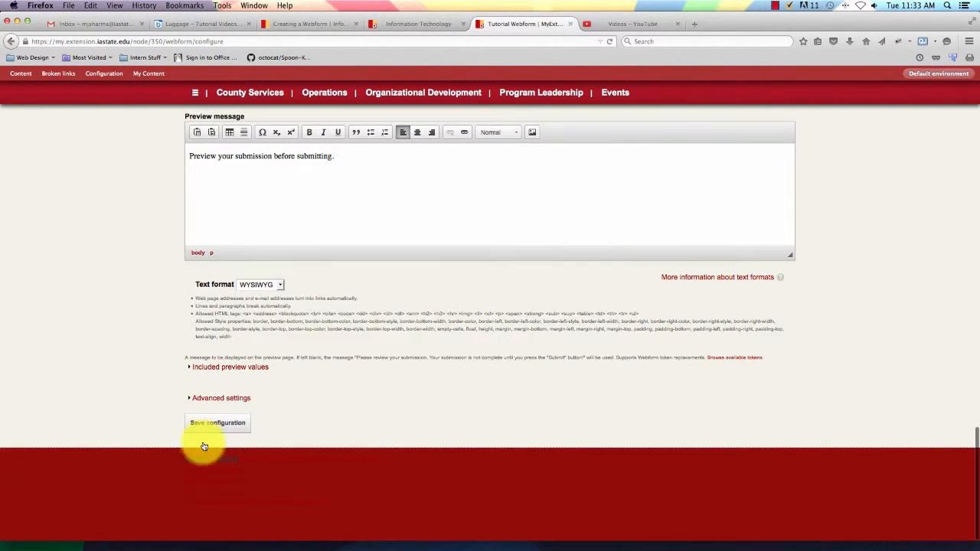
In Advanced settings, tick Show 'Save draft' button and automatic draft saving between pages.
left_click(222, 368)
scroll(347, 347, "down", 4)
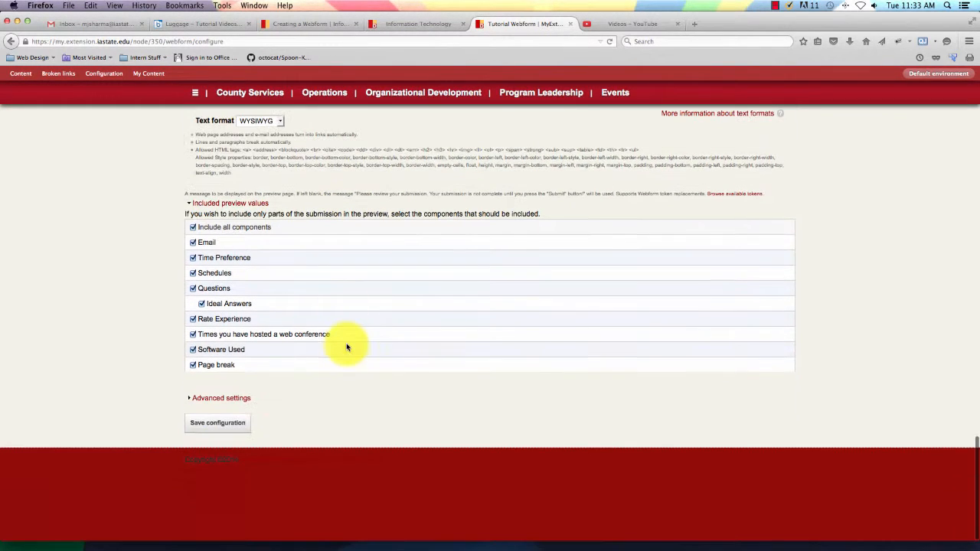
left_click(228, 399)
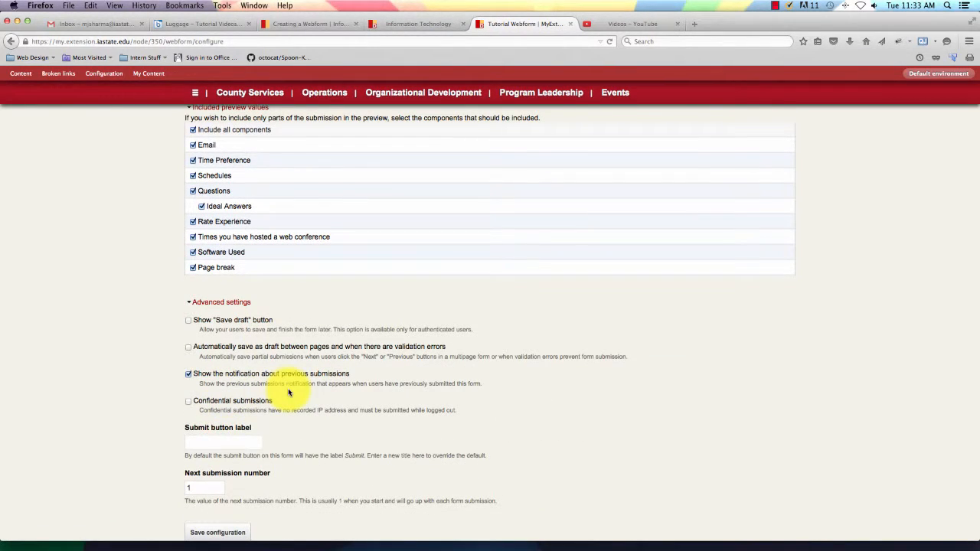
left_click(188, 320)
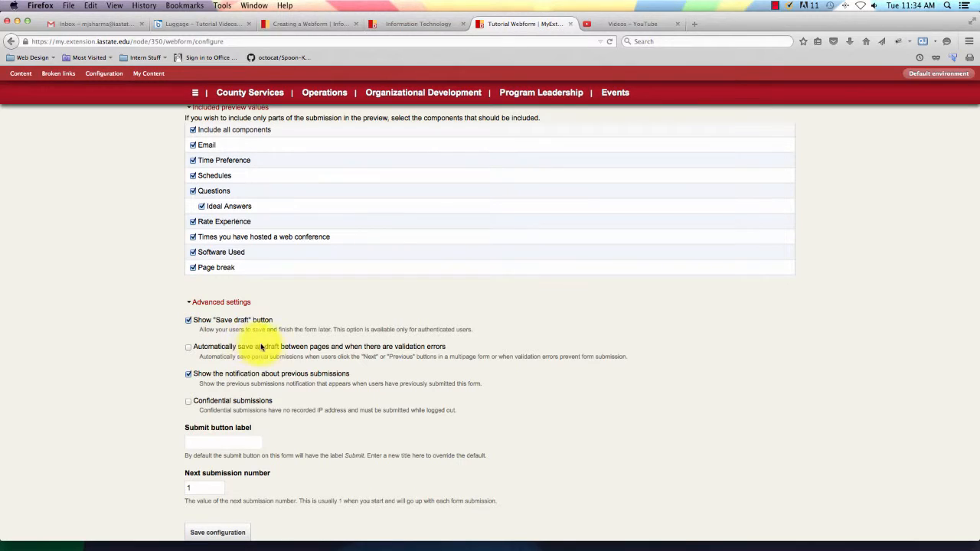
scroll(190, 352, "down", 1)
left_click(189, 347)
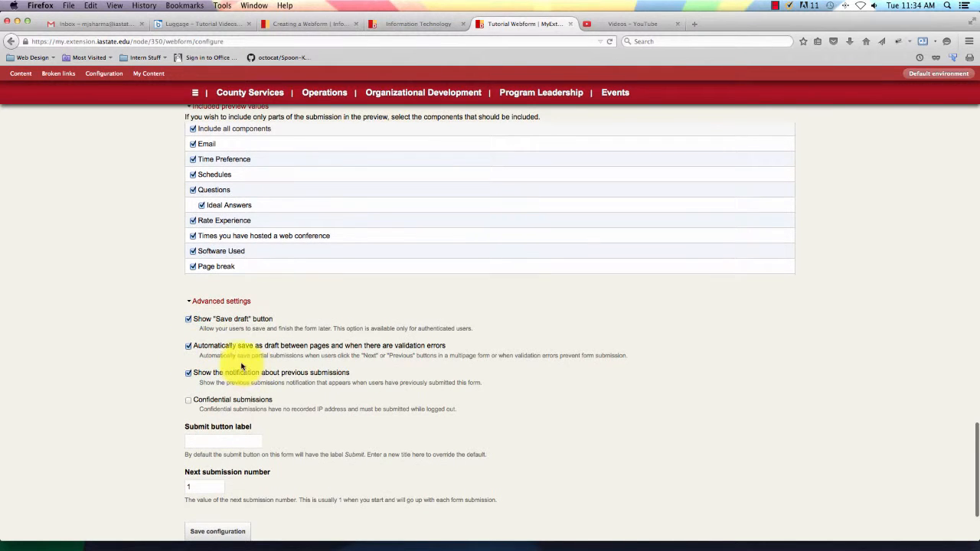
scroll(297, 373, "down", 3)
scroll(305, 375, "down", 1)
scroll(247, 344, "up", 1)
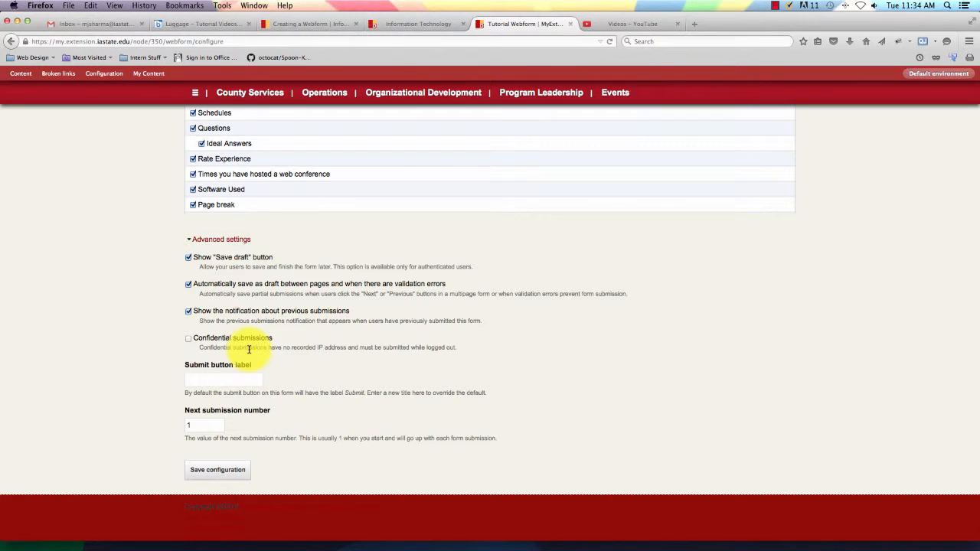
scroll(252, 360, "up", 1)
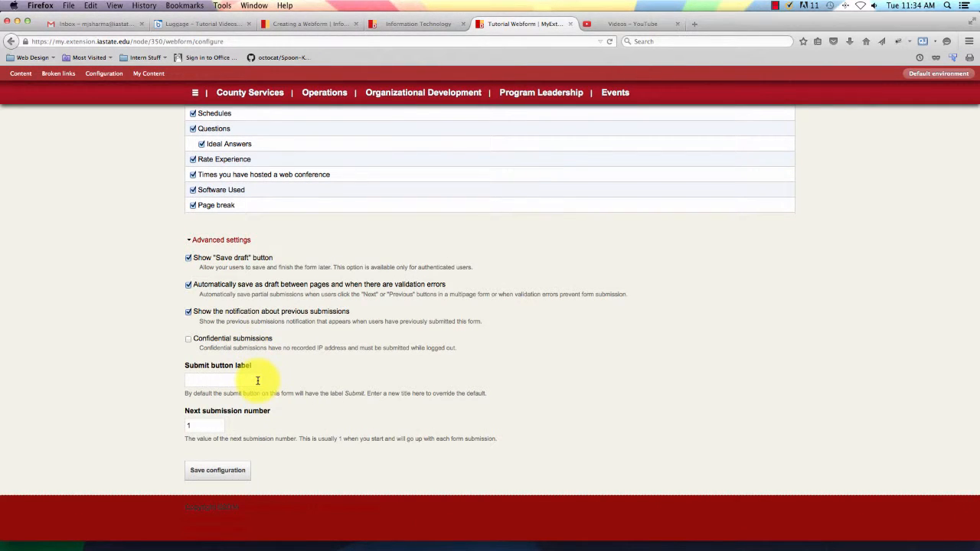
scroll(343, 401, "up", 10)
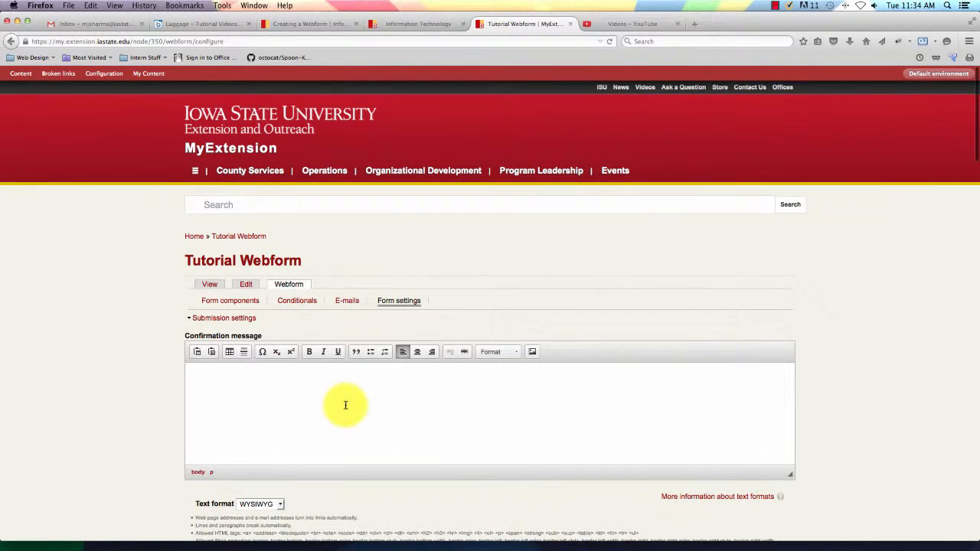
Write the confirmation message 'Thanks for taking part! You will receive an email regarding your submission results for your record'.
left_click(319, 398)
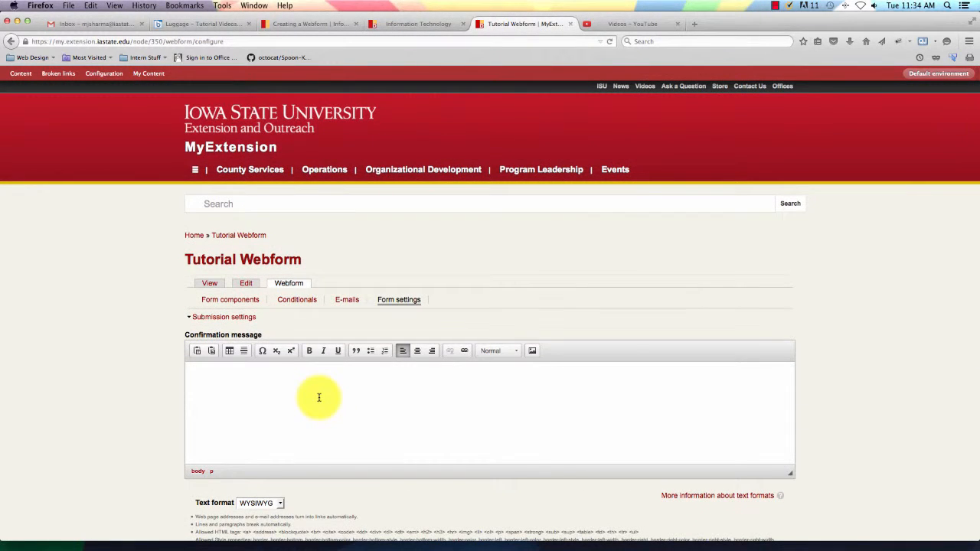
type("Thanks")
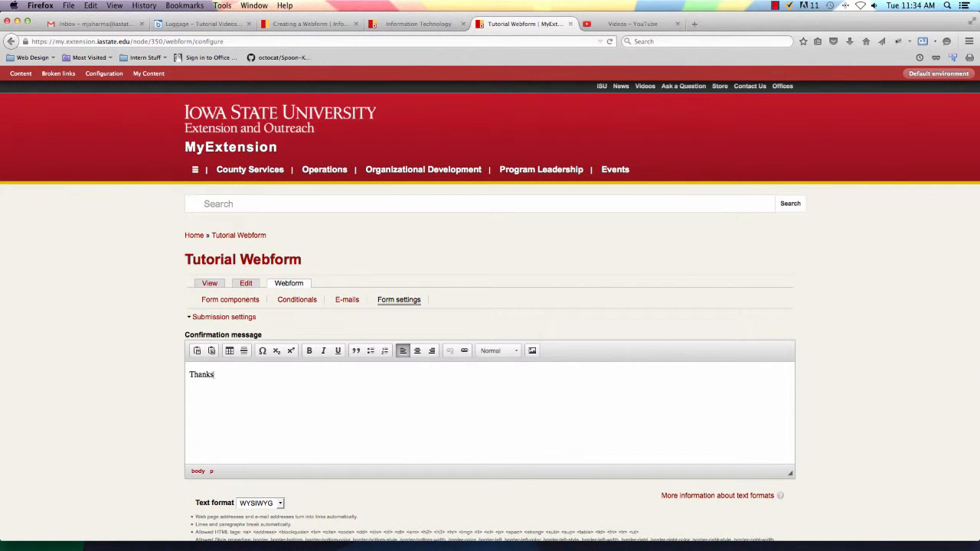
type(" fpr")
key("BackSpace")
key("BackSpace")
type("or taking part in")
key("BackSpace")
key("BackSpace")
type("! You will rec")
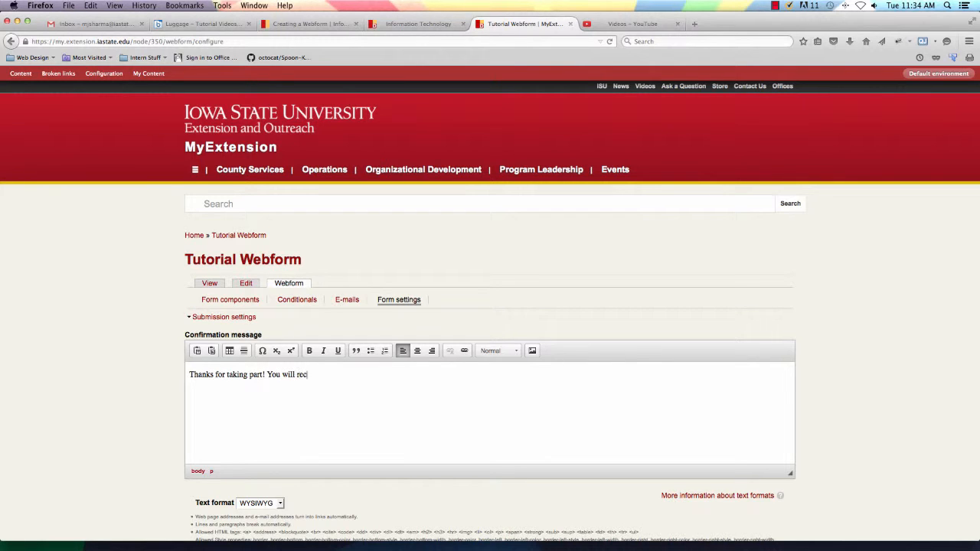
key("BackSpace")
key("BackSpace")
type("eive an email reh")
key("BackSpace")
type("garding your subm")
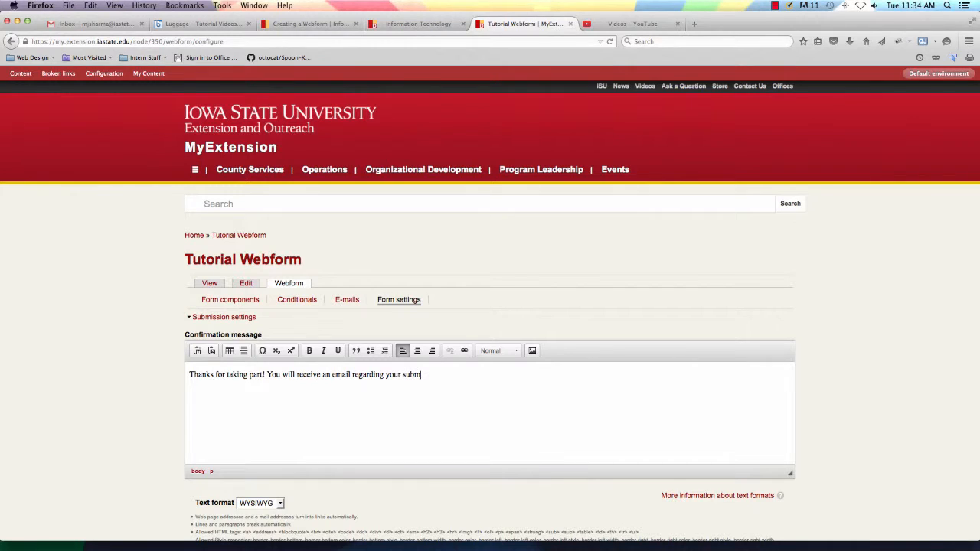
type("ission results for your records.")
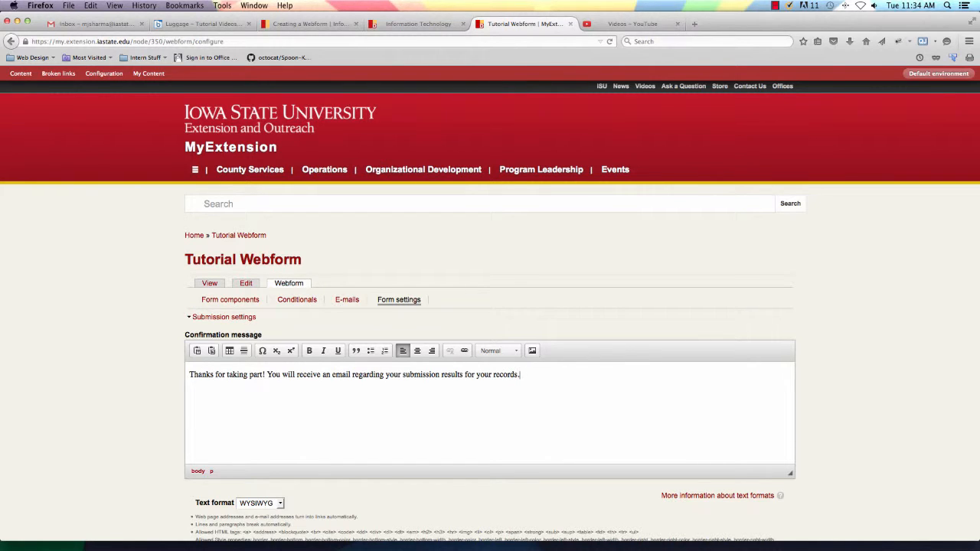
Add a bold 'Thanks!' line below the message and save the configuration.
key("Return")
type("Thanks!")
left_click_drag(217, 410, 189, 411)
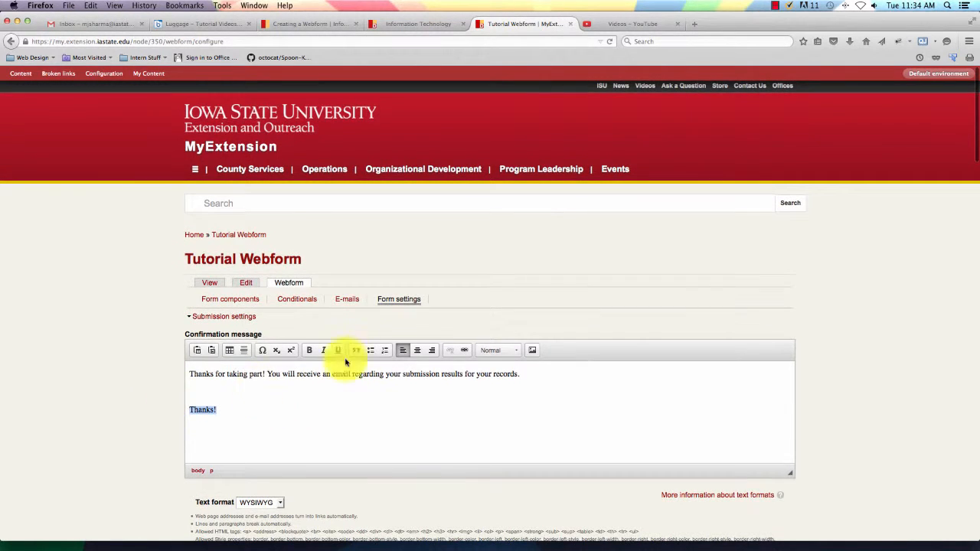
left_click(308, 350)
left_click(269, 416)
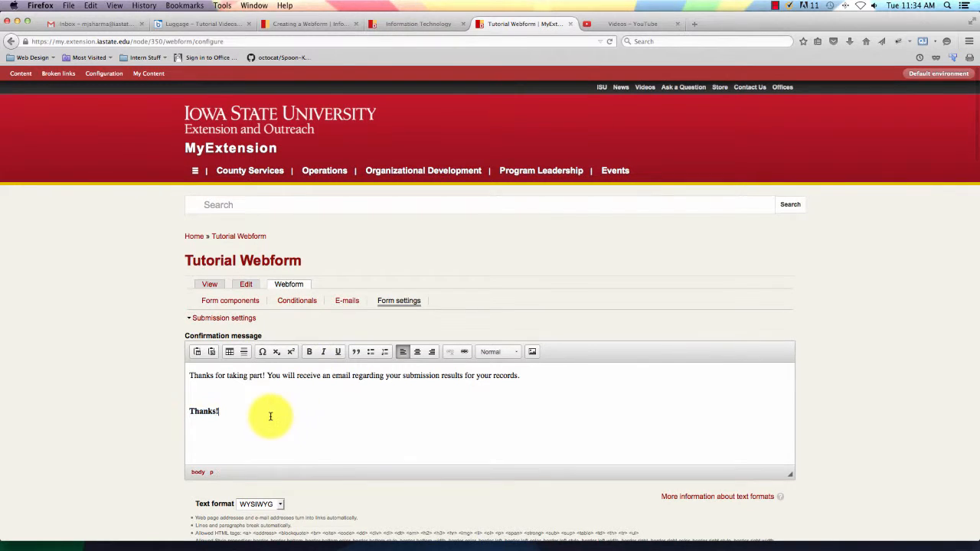
scroll(845, 381, "down", 5)
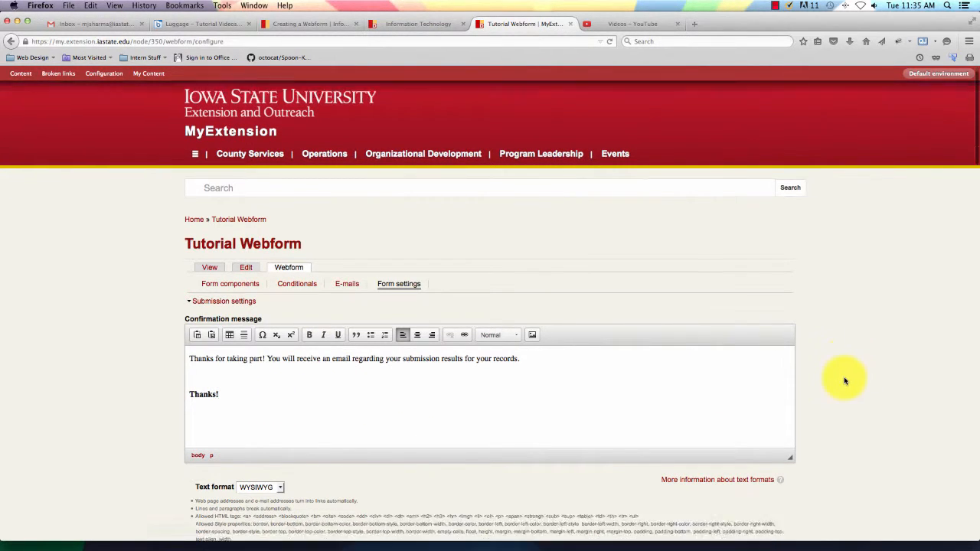
scroll(846, 381, "down", 20)
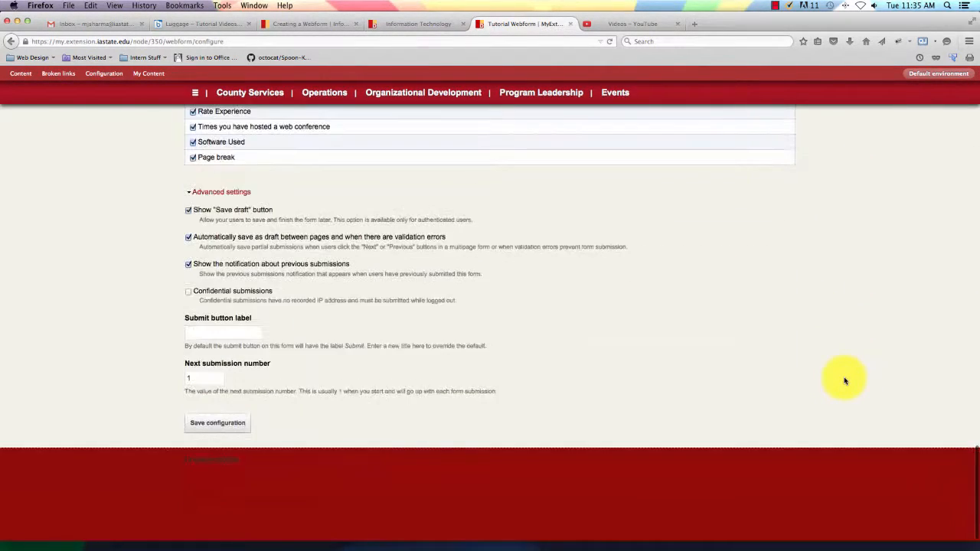
left_click(224, 422)
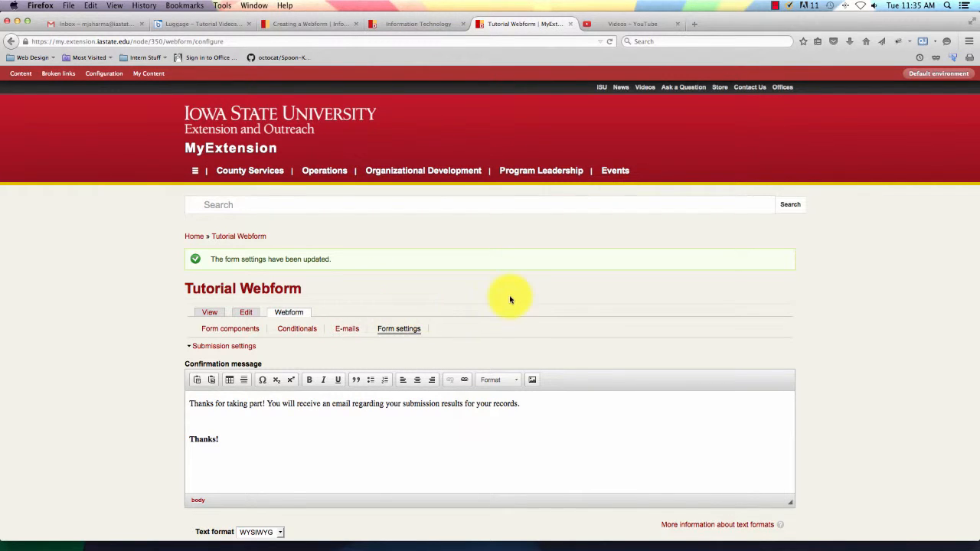
Save the webform from its Edit tab, opening the live form at Page 1 of 4.
left_click(242, 313)
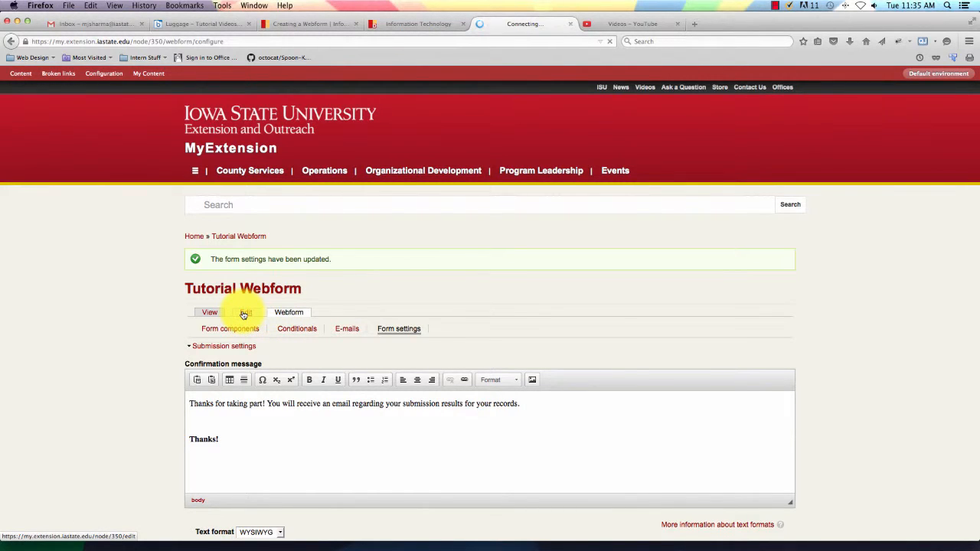
scroll(450, 321, "down", 6)
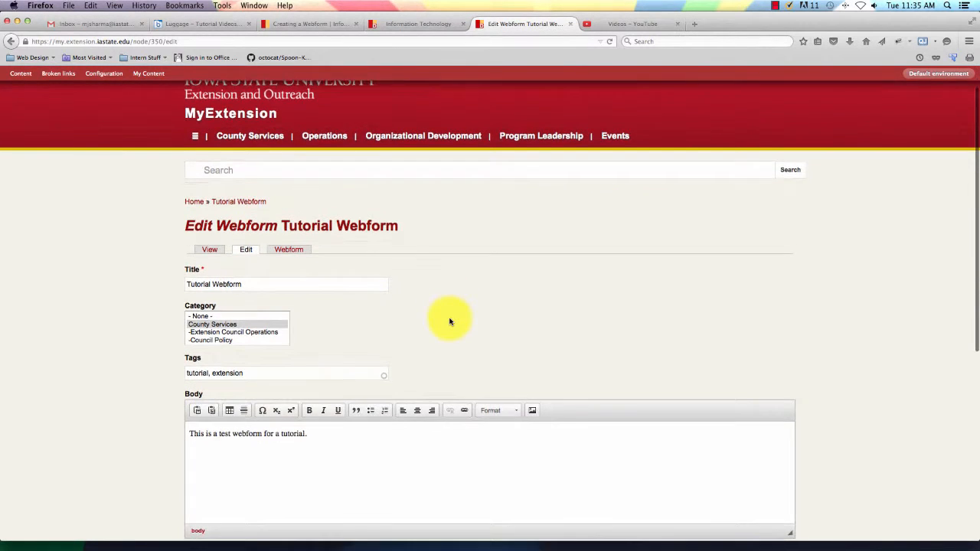
scroll(450, 320, "up", 2)
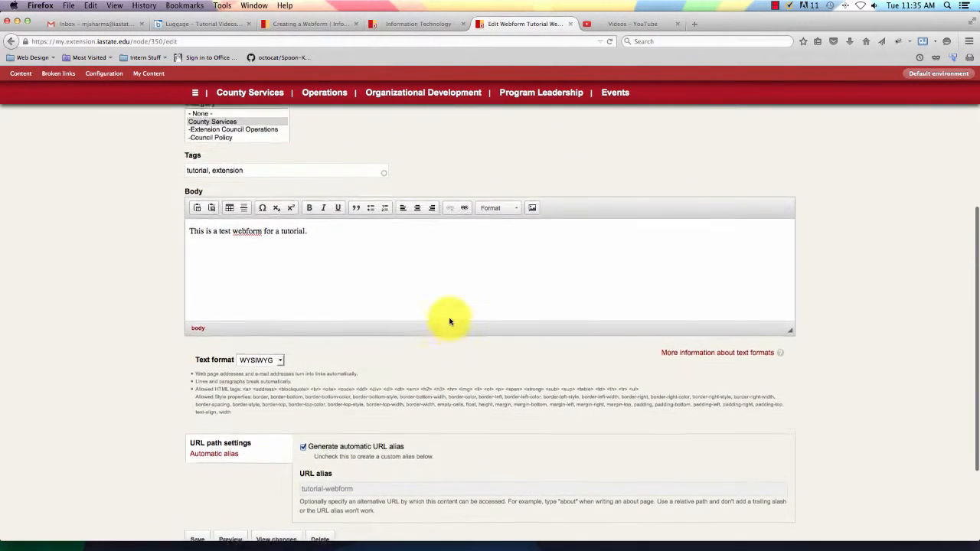
scroll(449, 318, "down", 4)
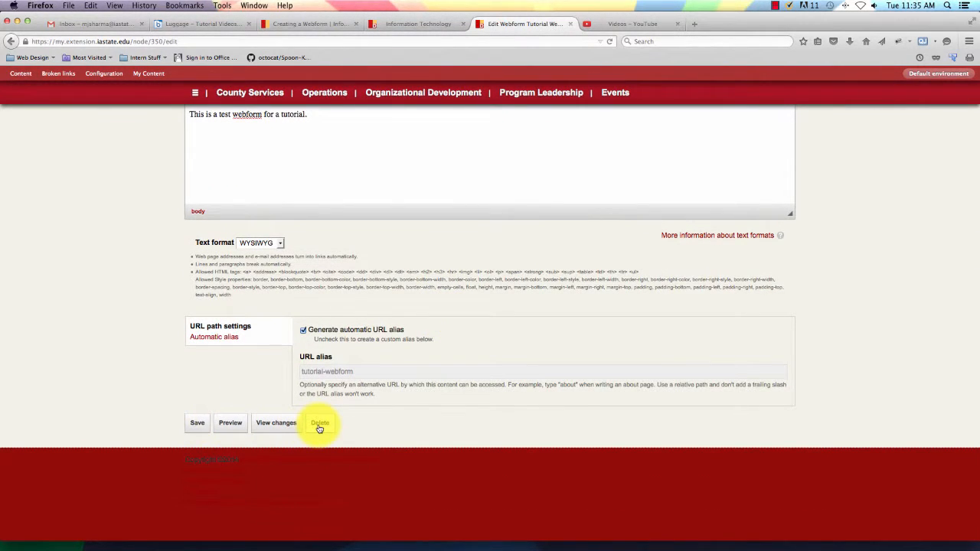
left_click(197, 425)
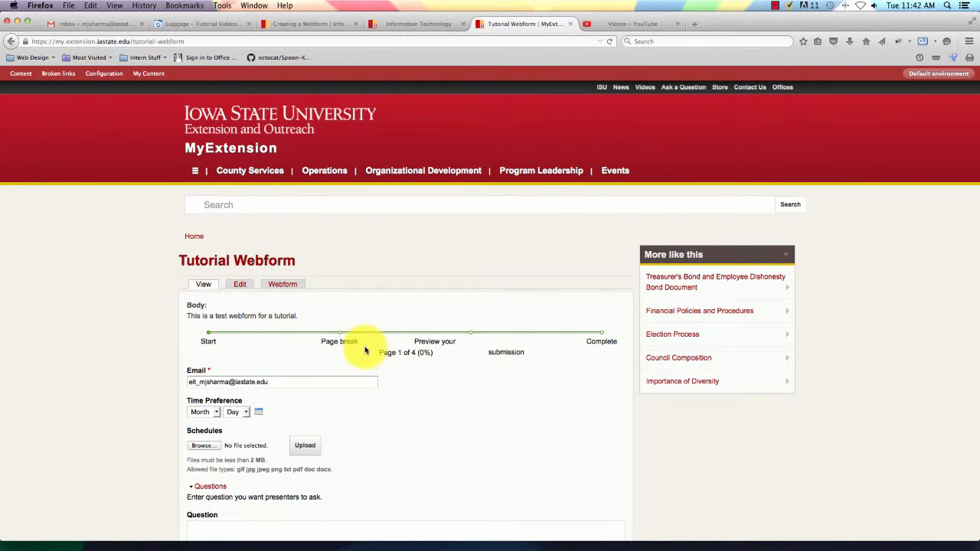
scroll(361, 344, "down", 5)
scroll(365, 350, "down", 1)
scroll(365, 350, "up", 4)
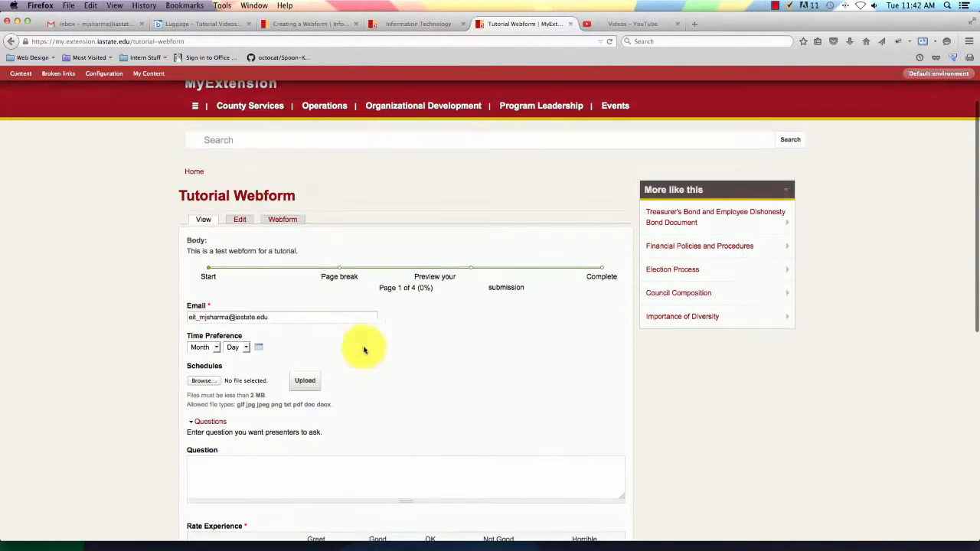
left_click(202, 347)
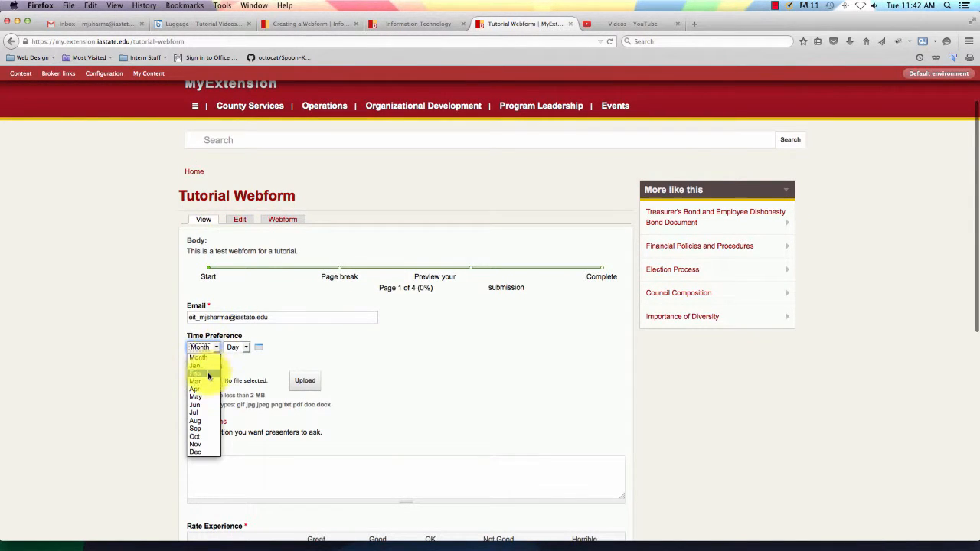
left_click(201, 453)
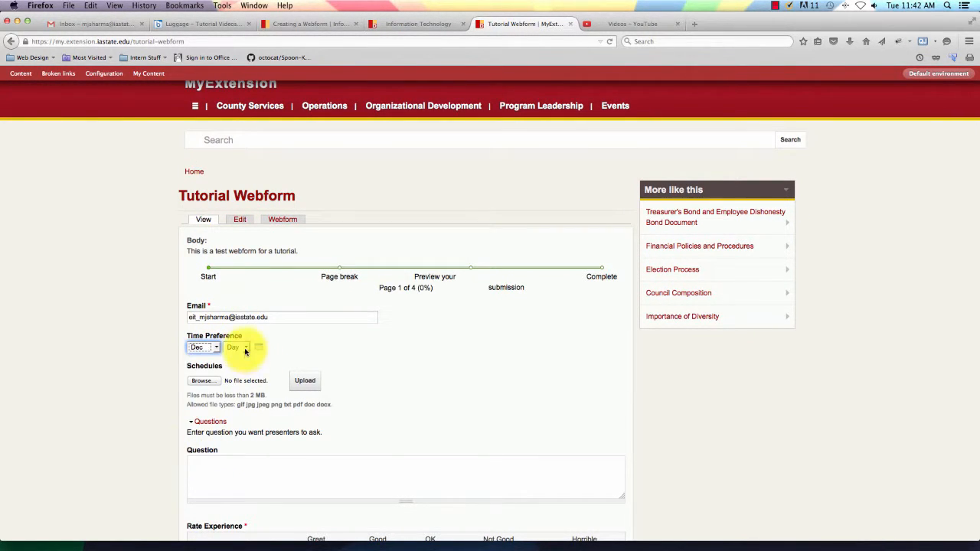
left_click(238, 348)
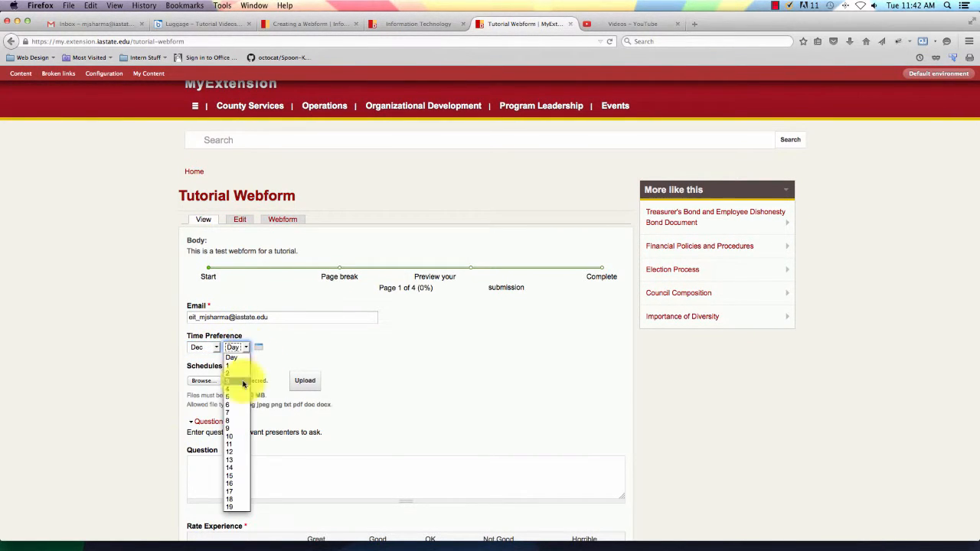
left_click(235, 436)
left_click(258, 347)
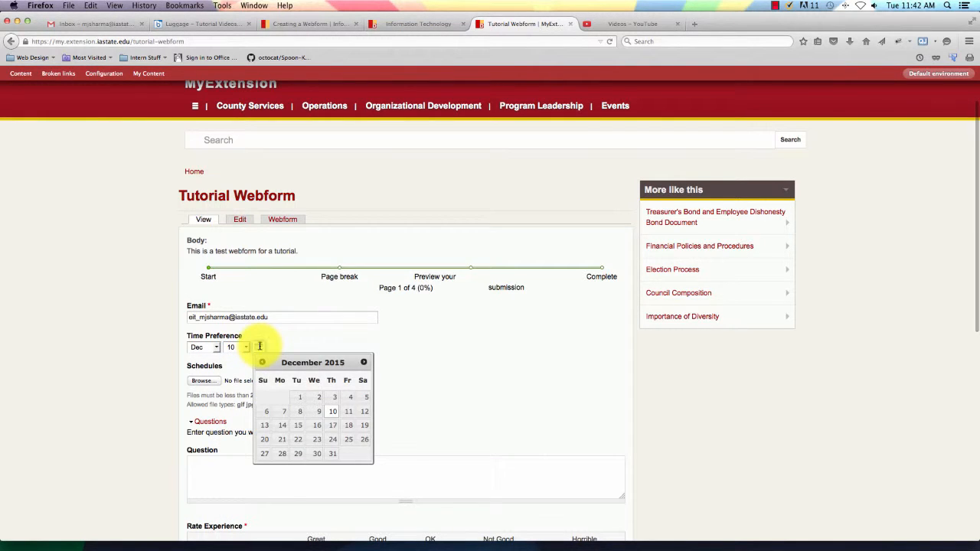
left_click(333, 415)
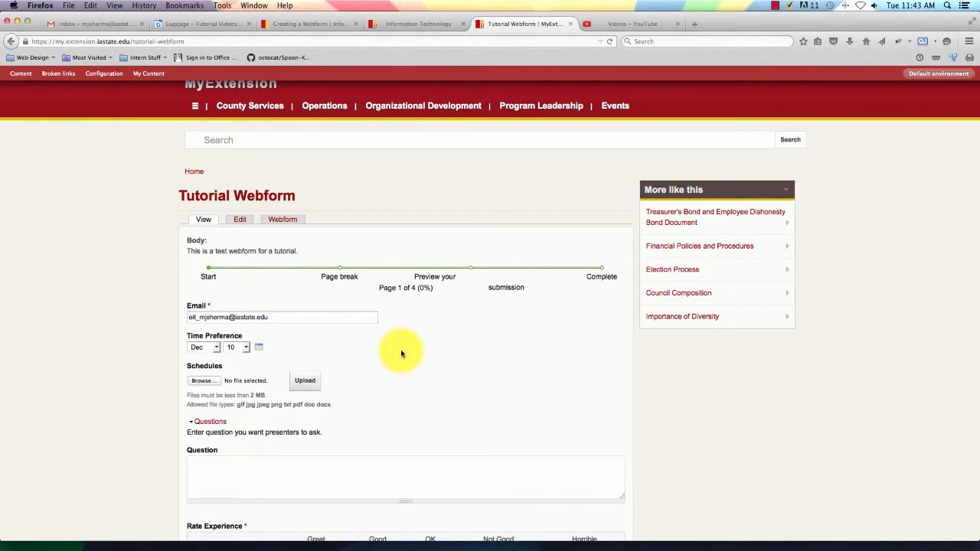
scroll(400, 352, "down", 1)
scroll(307, 315, "down", 3)
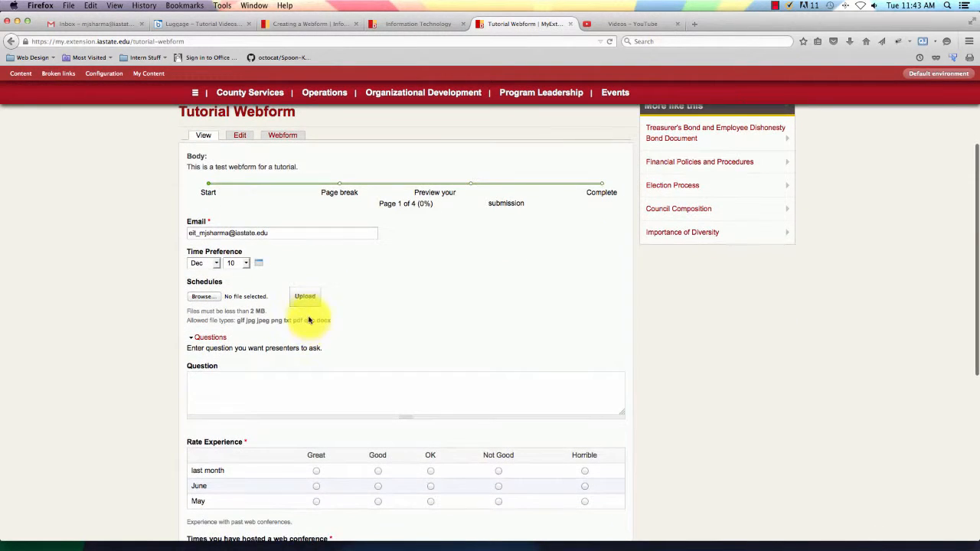
scroll(303, 329, "up", 1)
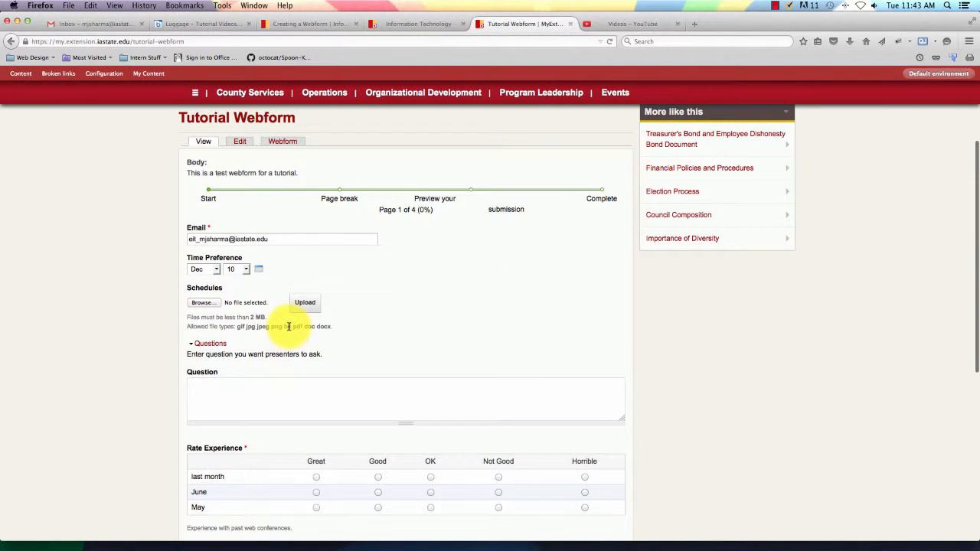
left_click(203, 344)
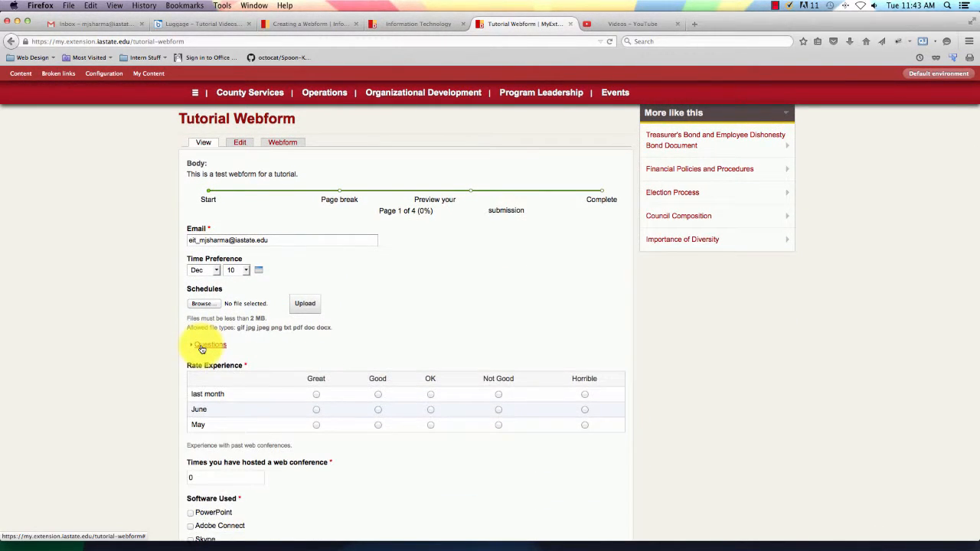
left_click(203, 346)
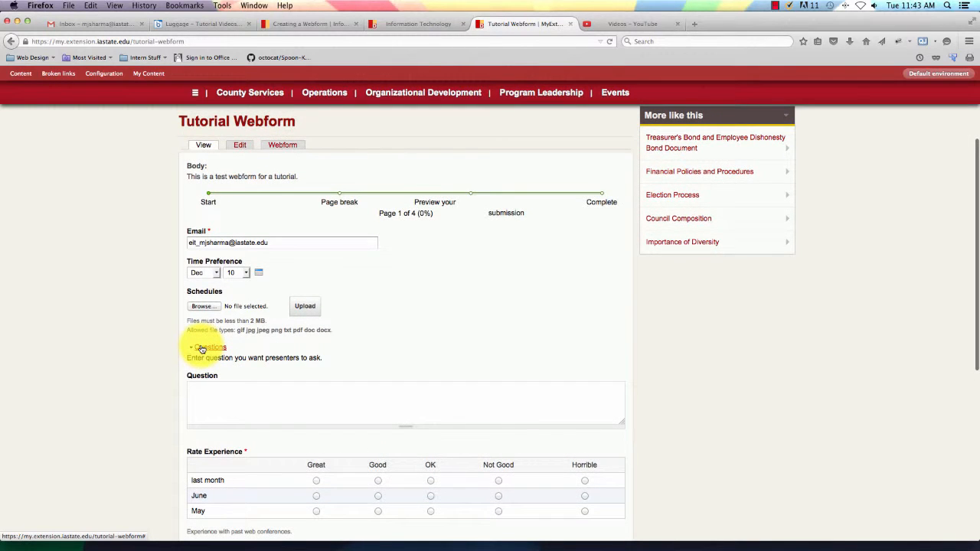
scroll(202, 349, "down", 3)
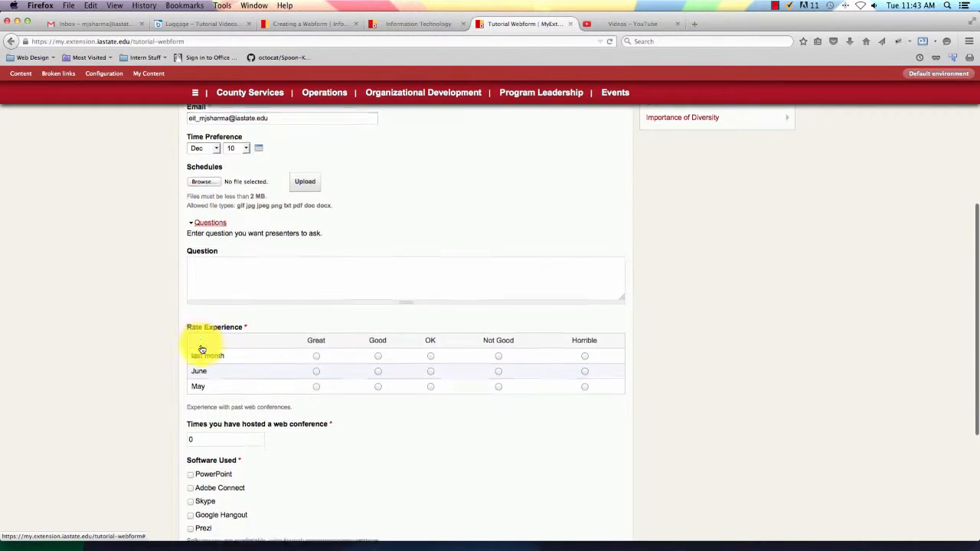
left_click(222, 258)
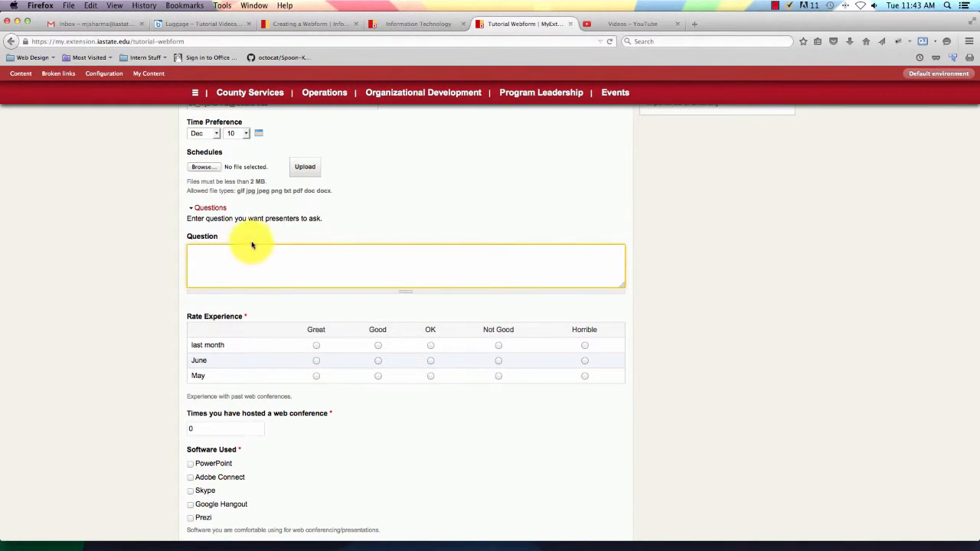
left_click(205, 209)
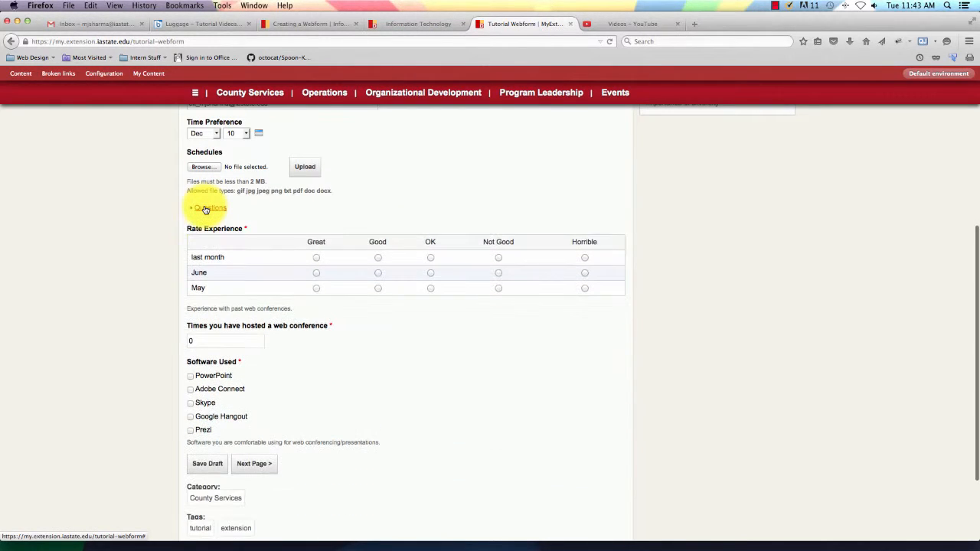
left_click(205, 209)
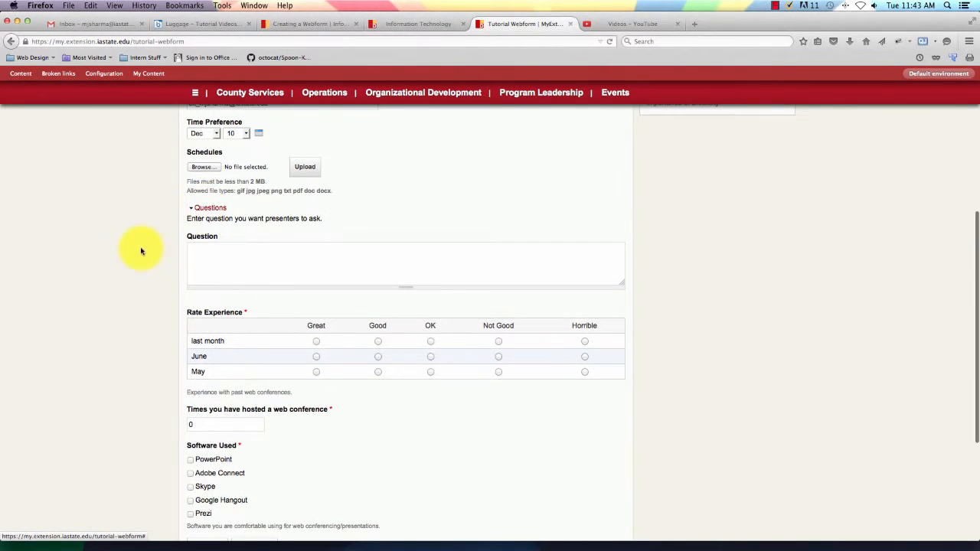
Rate last month Great, June Good and May Not Good, and enter 4 conferences hosted.
scroll(141, 251, "down", 3)
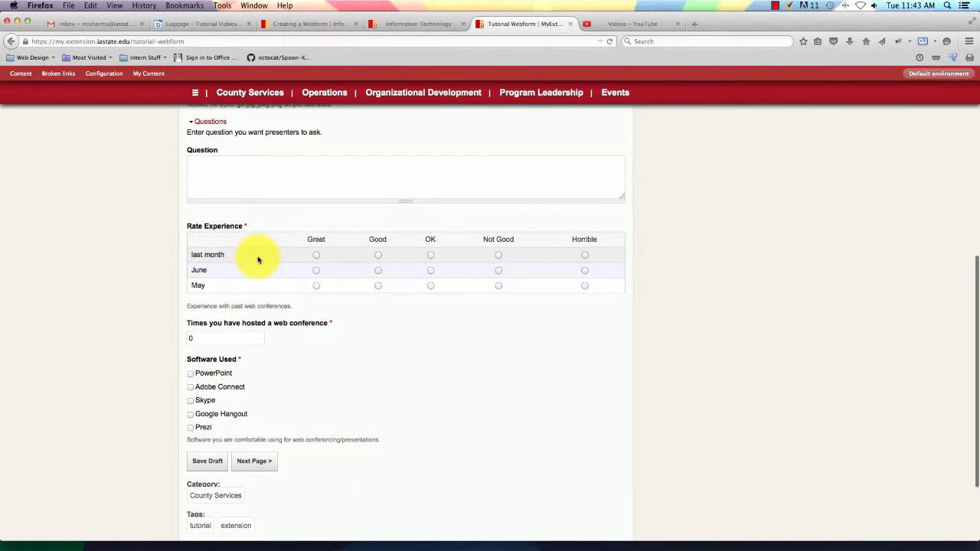
scroll(258, 261, "up", 1)
scroll(291, 272, "up", 2)
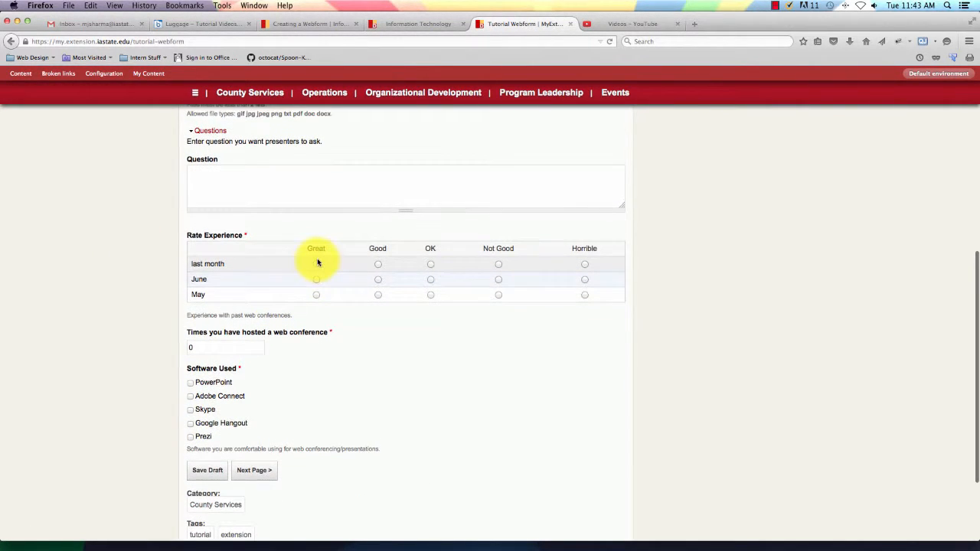
left_click(316, 264)
left_click(379, 281)
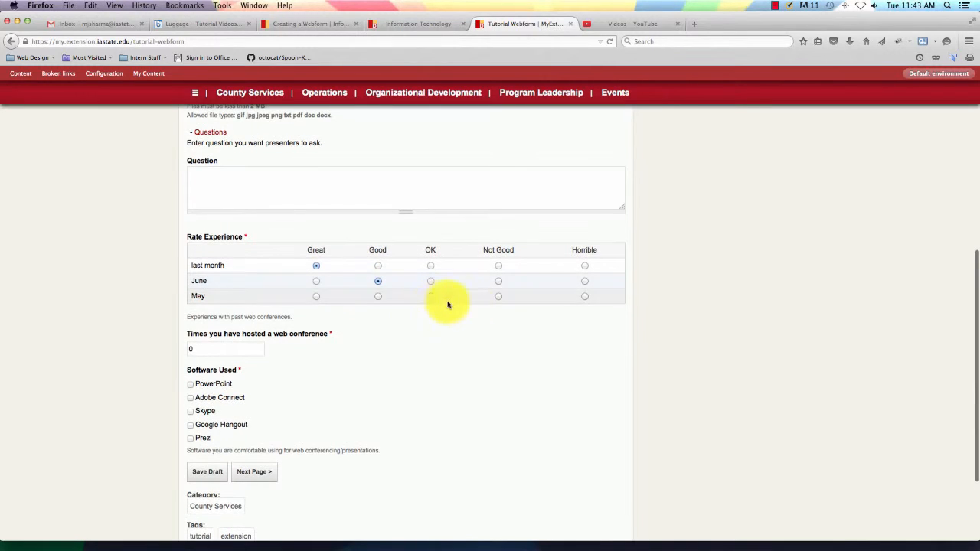
left_click(497, 297)
scroll(440, 337, "down", 3)
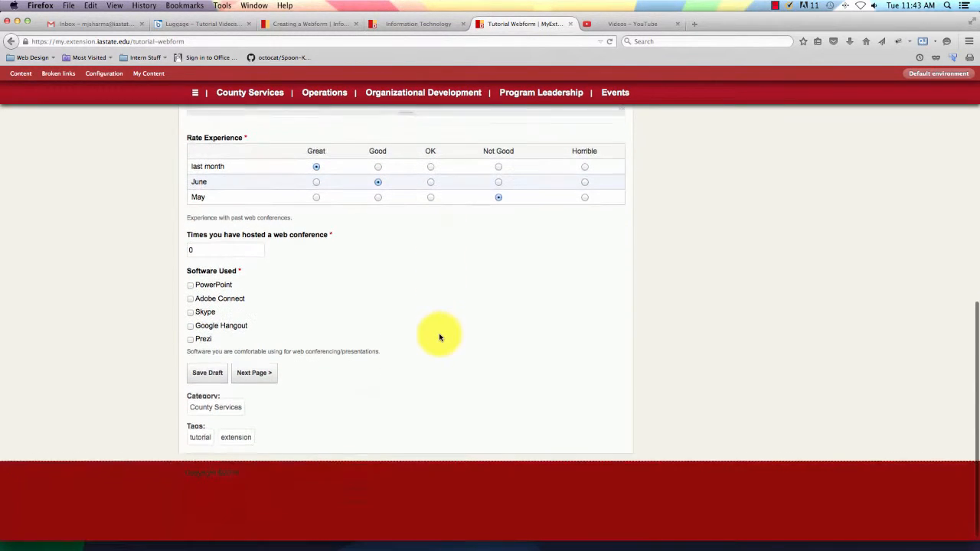
left_click(201, 234)
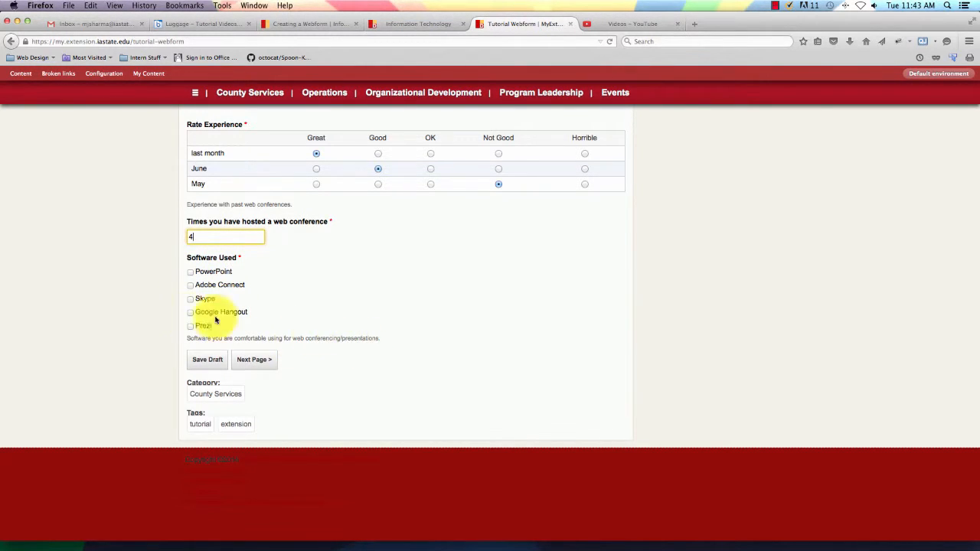
Tick Prezi, Google Hangout, Skype, Adobe Connect and PowerPoint as software used, then go to page 2.
left_click(191, 325)
left_click(191, 312)
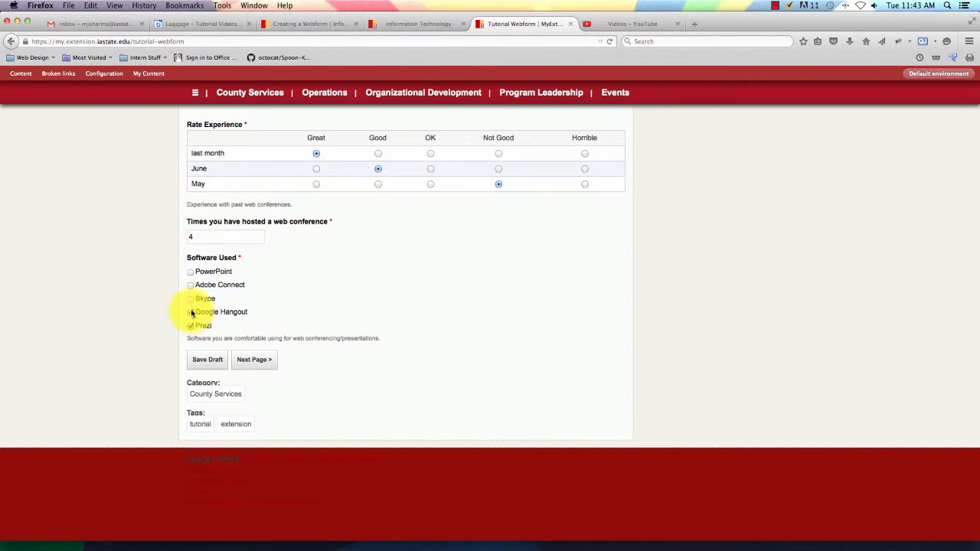
left_click(191, 298)
left_click(191, 272)
left_click(191, 285)
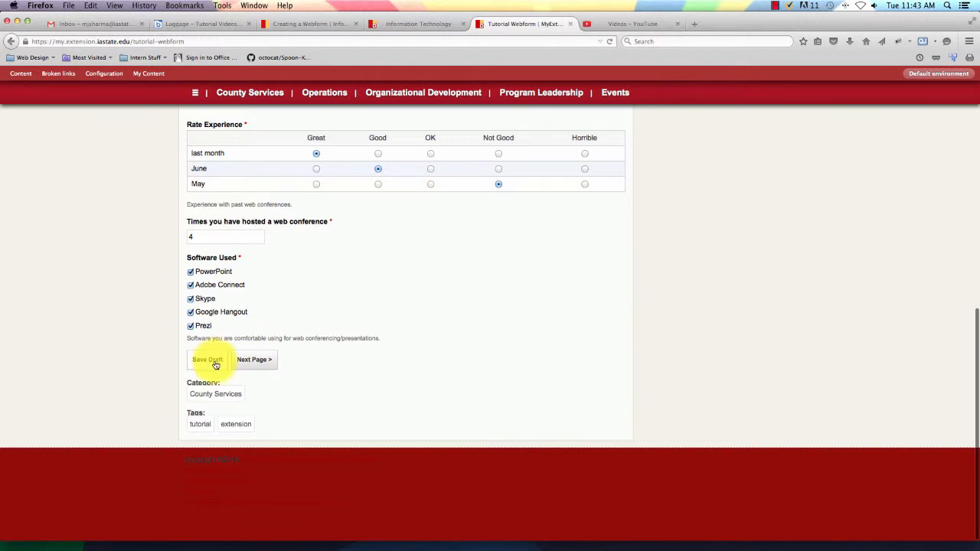
left_click(253, 361)
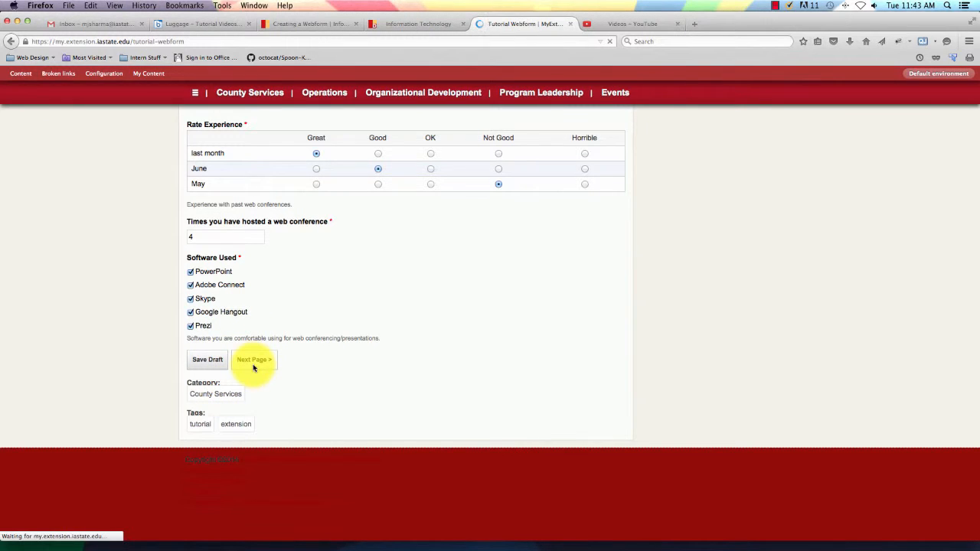
scroll(354, 354, "down", 3)
scroll(321, 343, "up", 2)
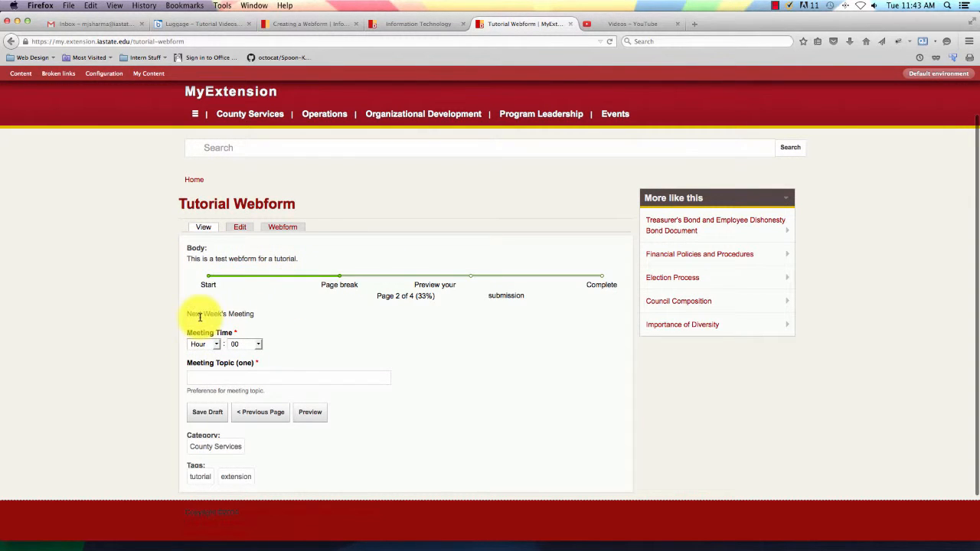
Set Meeting Time to 9 am, enter 'Concil Election' as the meeting topic, and preview the answers.
scroll(241, 313, "down", 2)
left_click(207, 292)
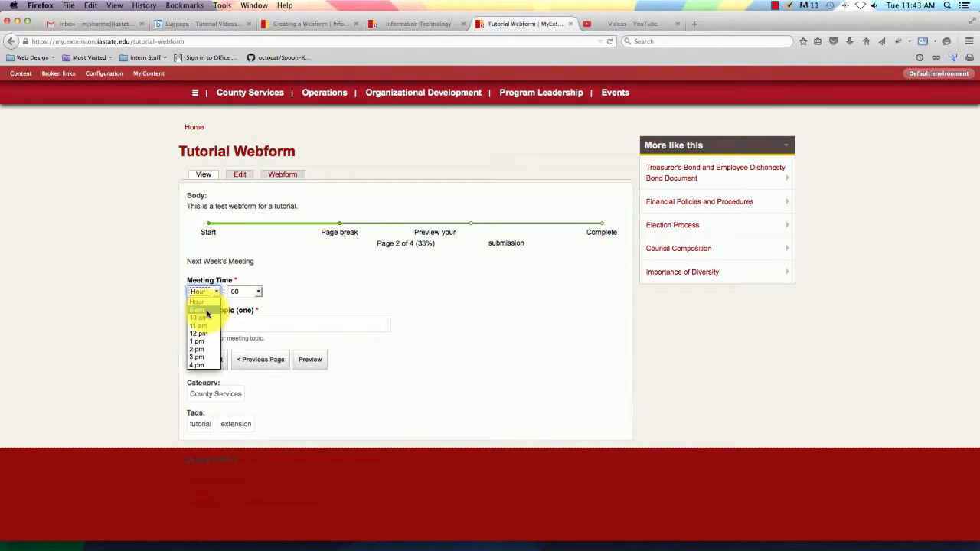
left_click(207, 314)
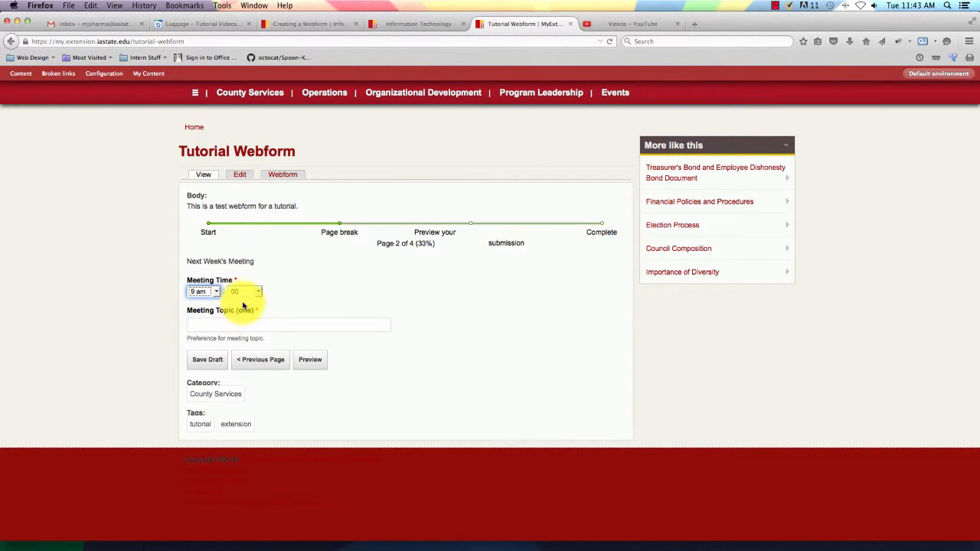
left_click(218, 293)
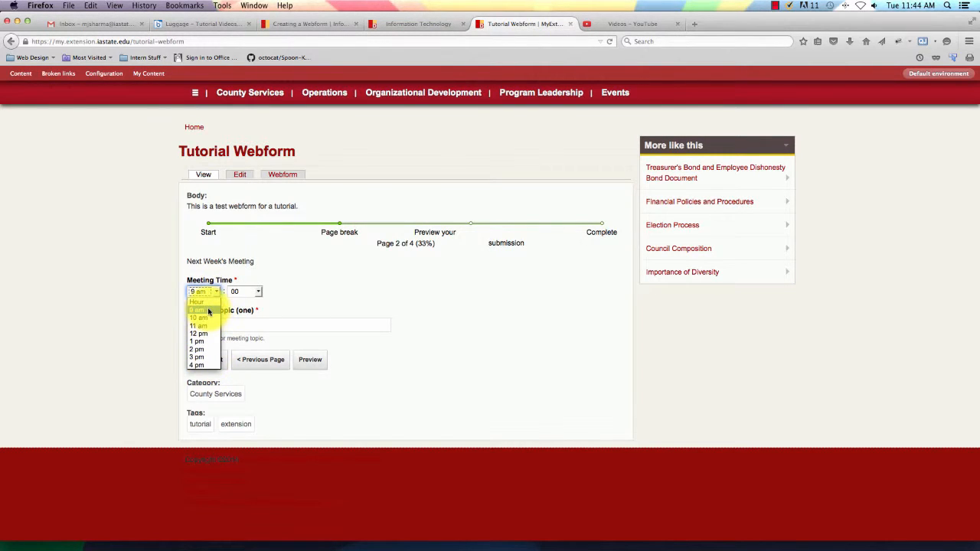
left_click(208, 311)
left_click(233, 328)
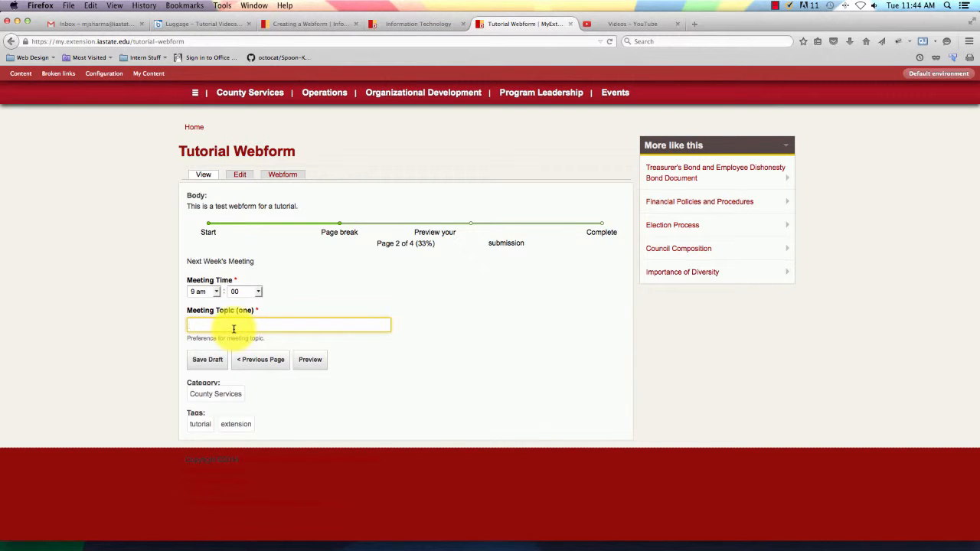
type("Election")
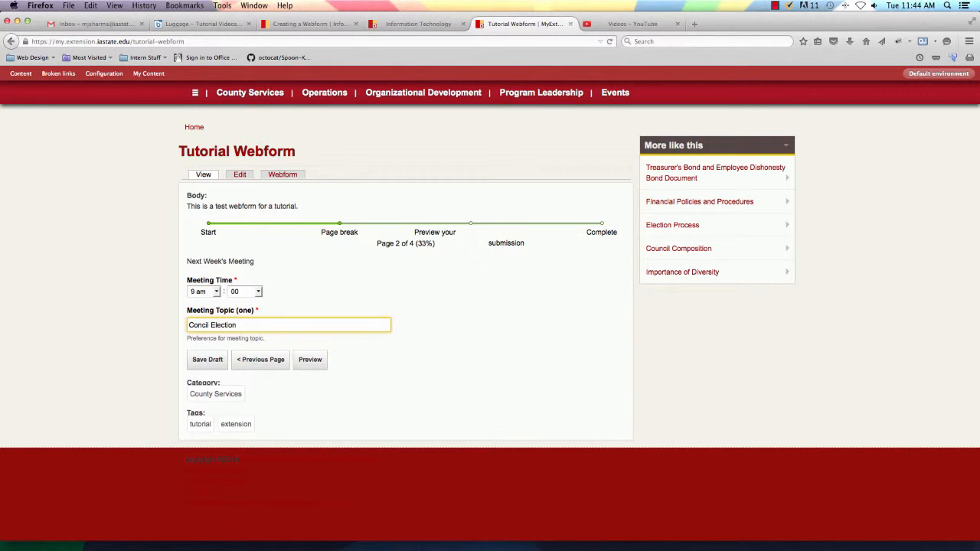
left_click(206, 362)
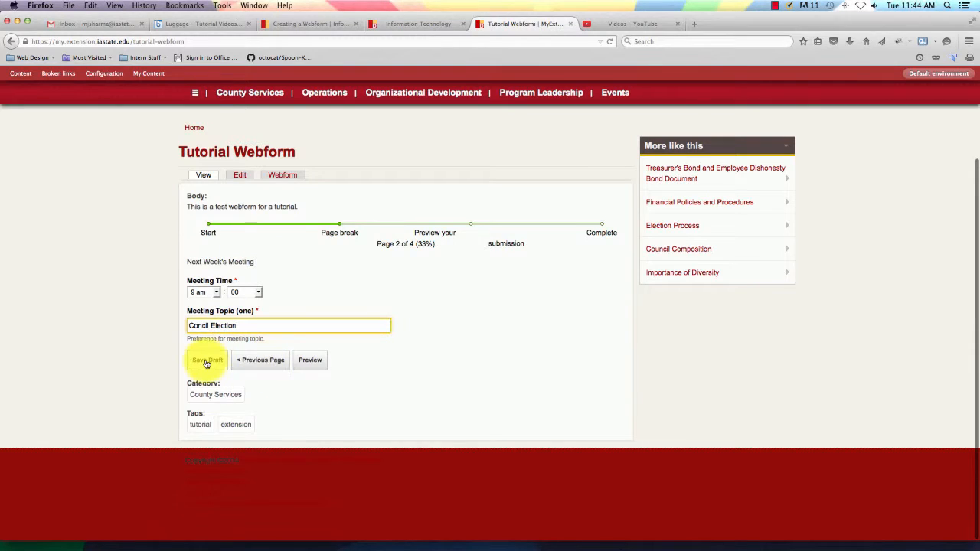
left_click(323, 370)
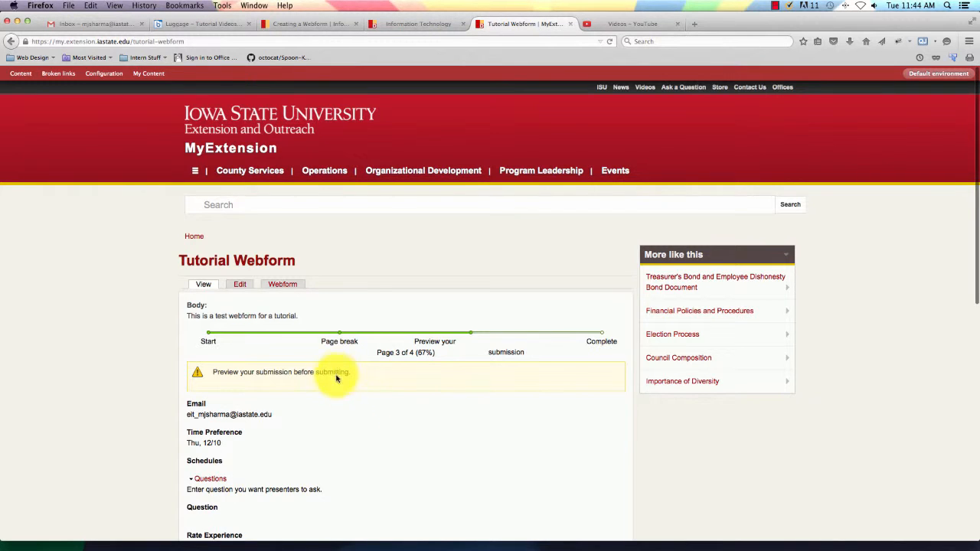
Submit the previewed form to reach the Page 4 of 4 'Thanks!' confirmation.
scroll(375, 414, "down", 3)
scroll(375, 415, "down", 9)
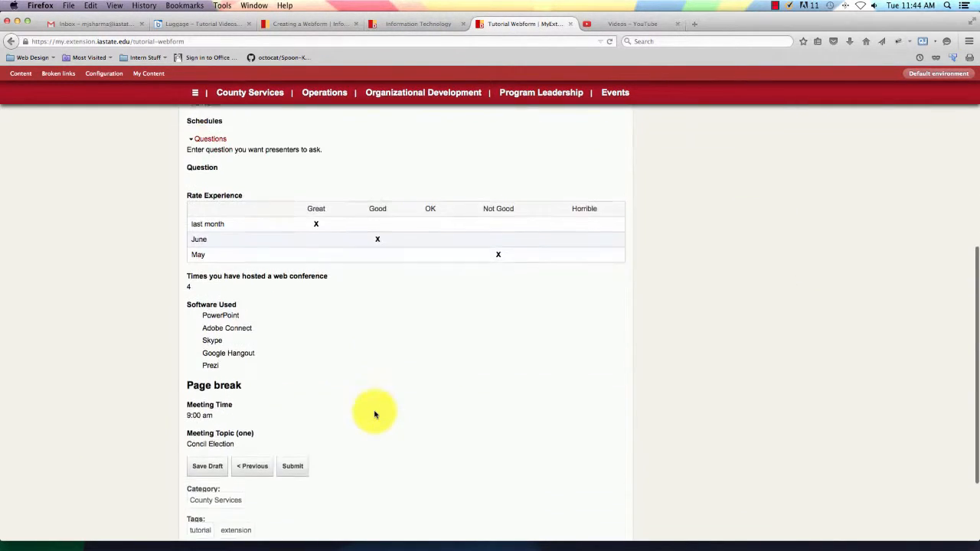
left_click(295, 364)
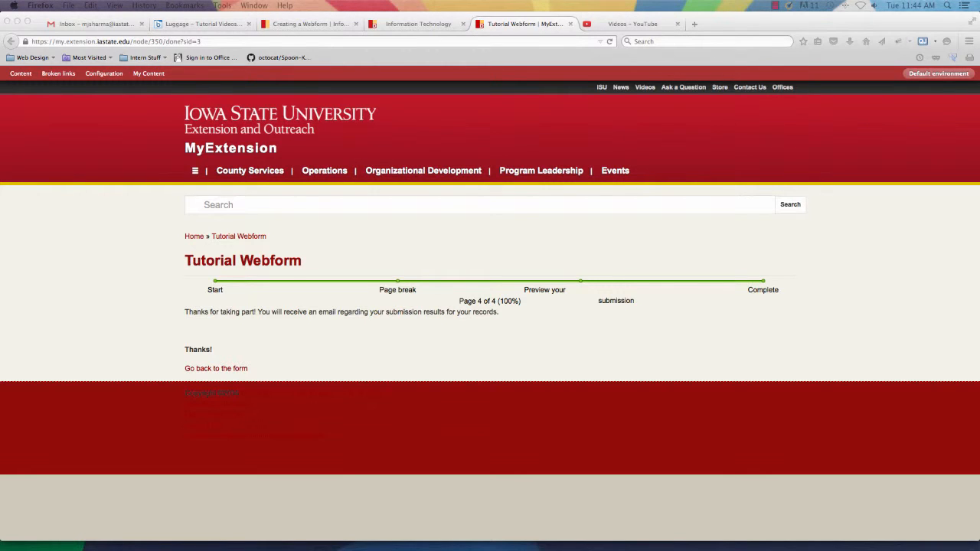
Go back to the Tutorial Webform page and view its Webform tab's form components list.
left_click(726, 373)
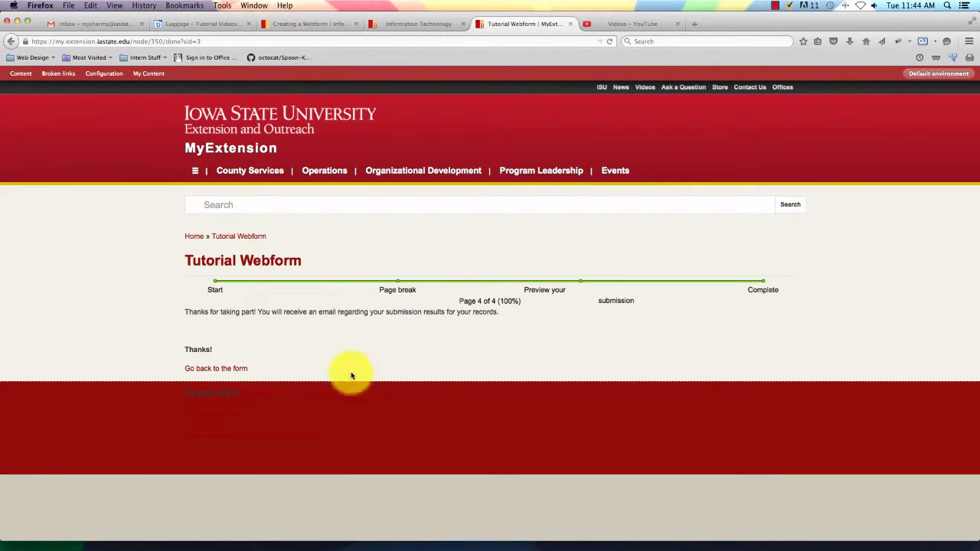
left_click(245, 373)
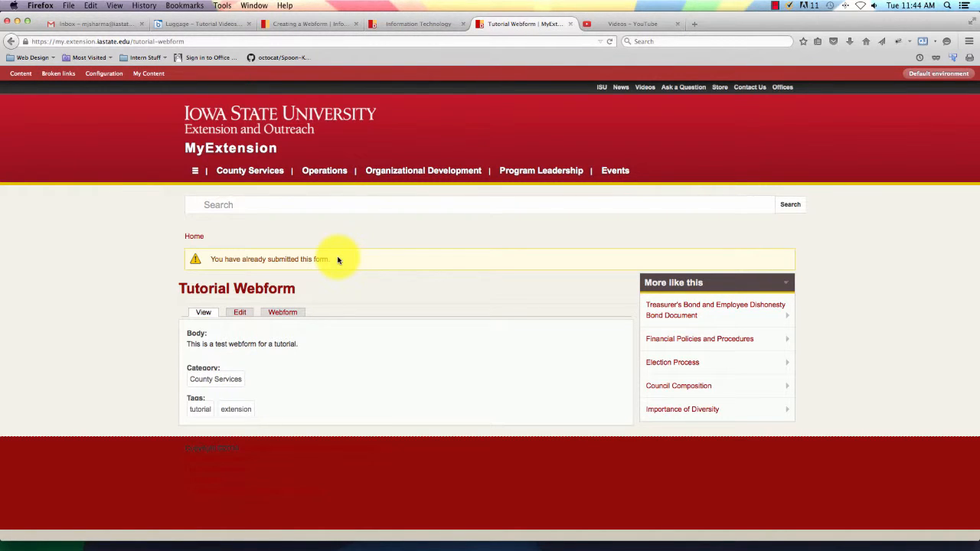
left_click(283, 312)
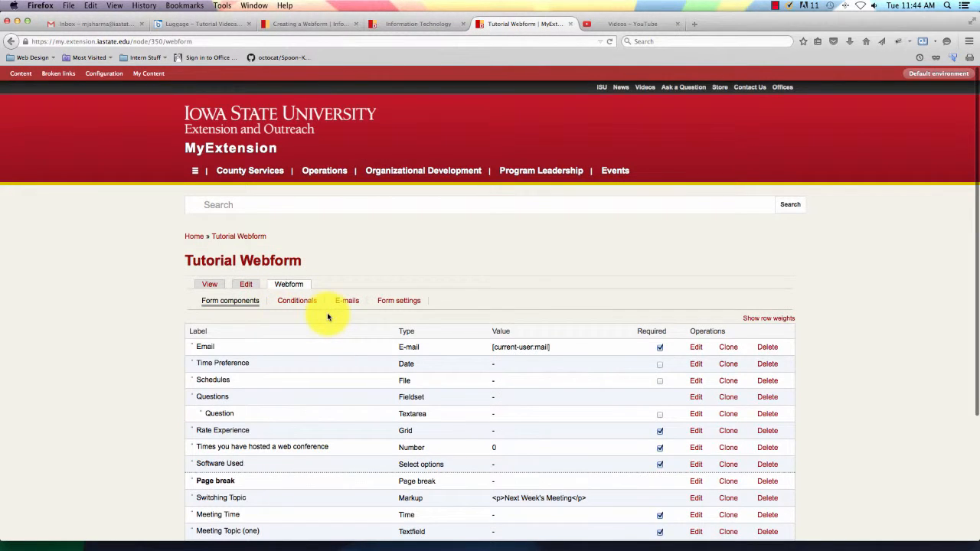
scroll(327, 317, "down", 4)
scroll(327, 317, "up", 2)
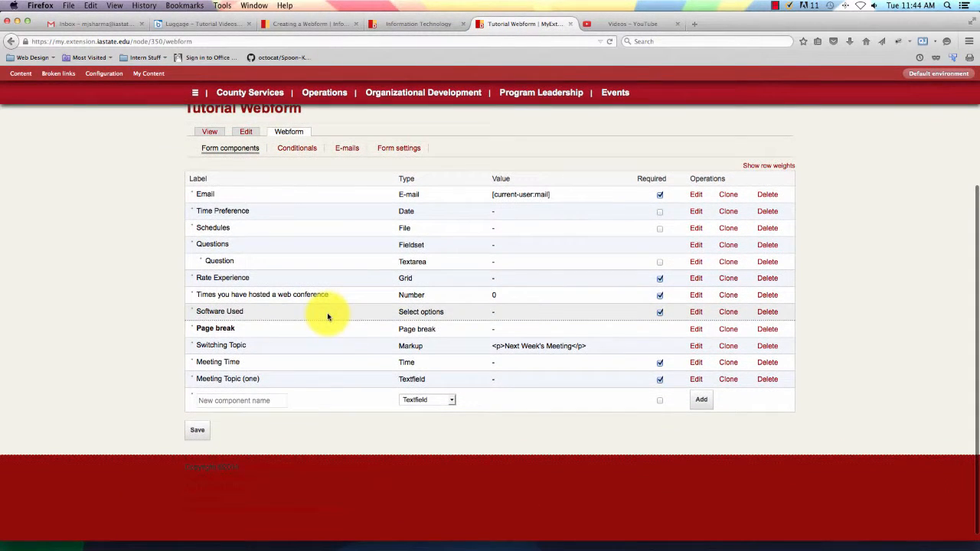
scroll(327, 317, "up", 1)
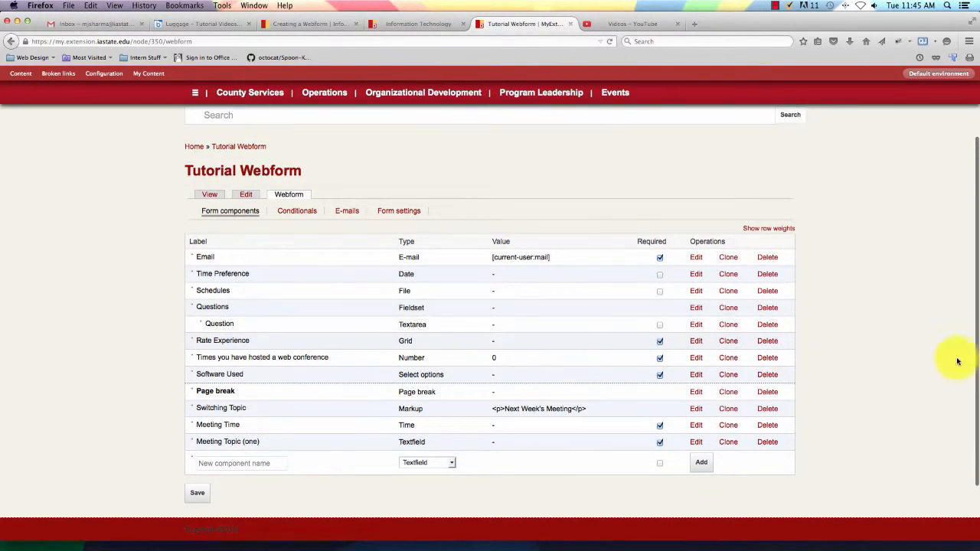